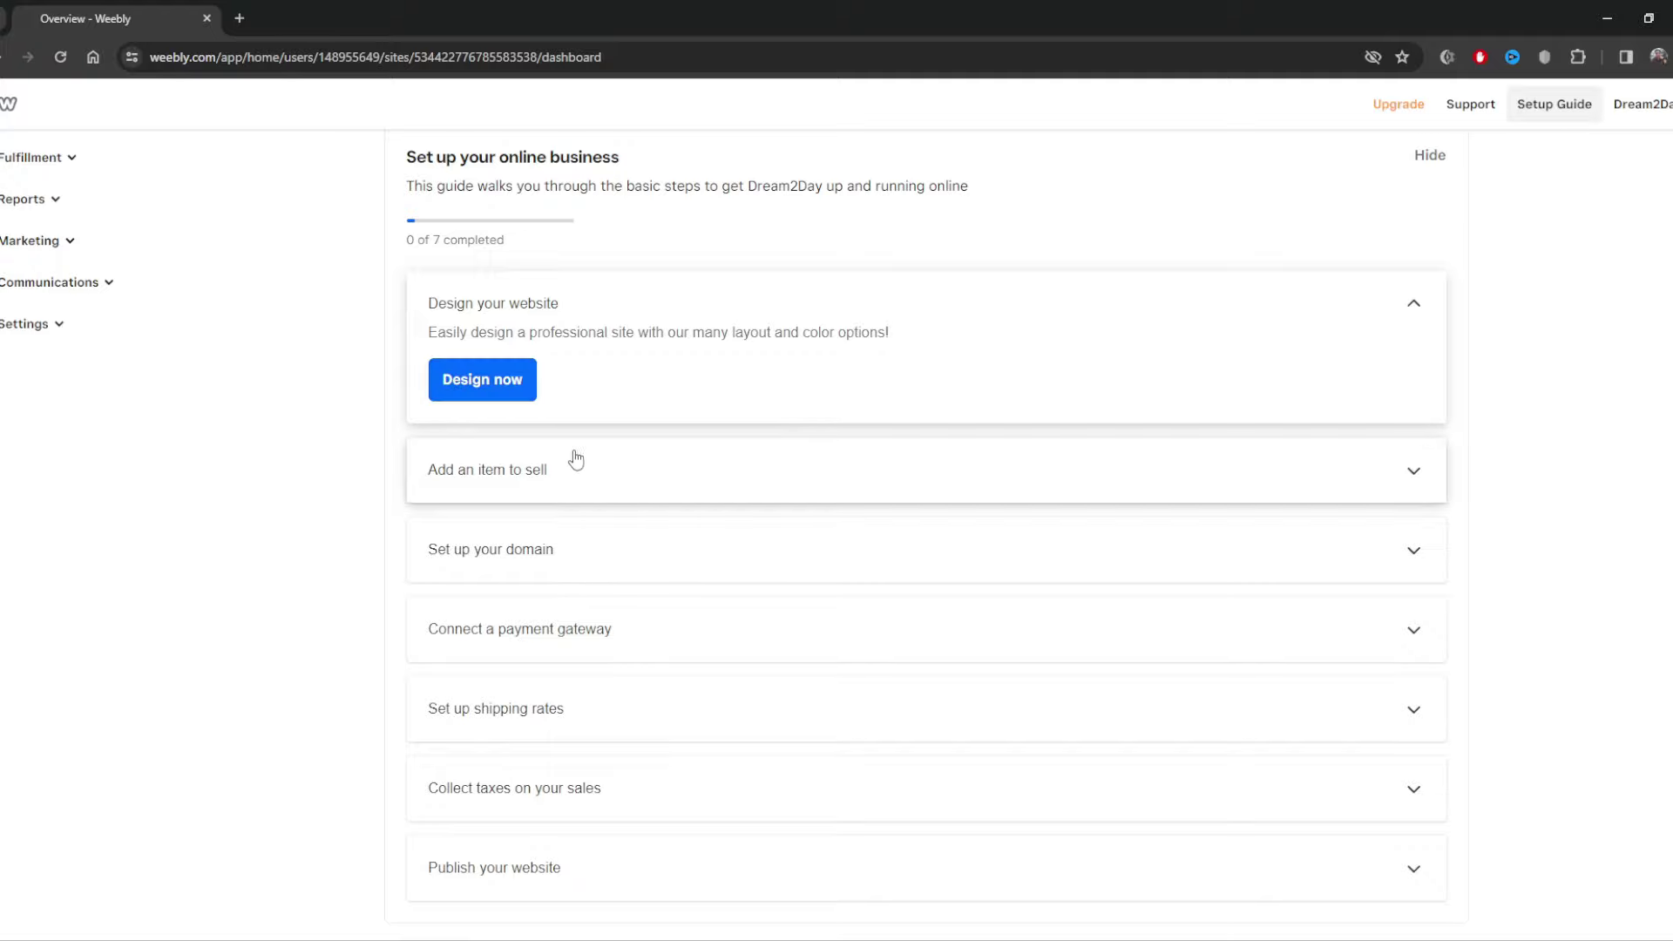
Examine the setup guide's tasks for adding an item, setting up the domain, connecting a payment gateway, publishing, and designing the website.
left_click(689, 481)
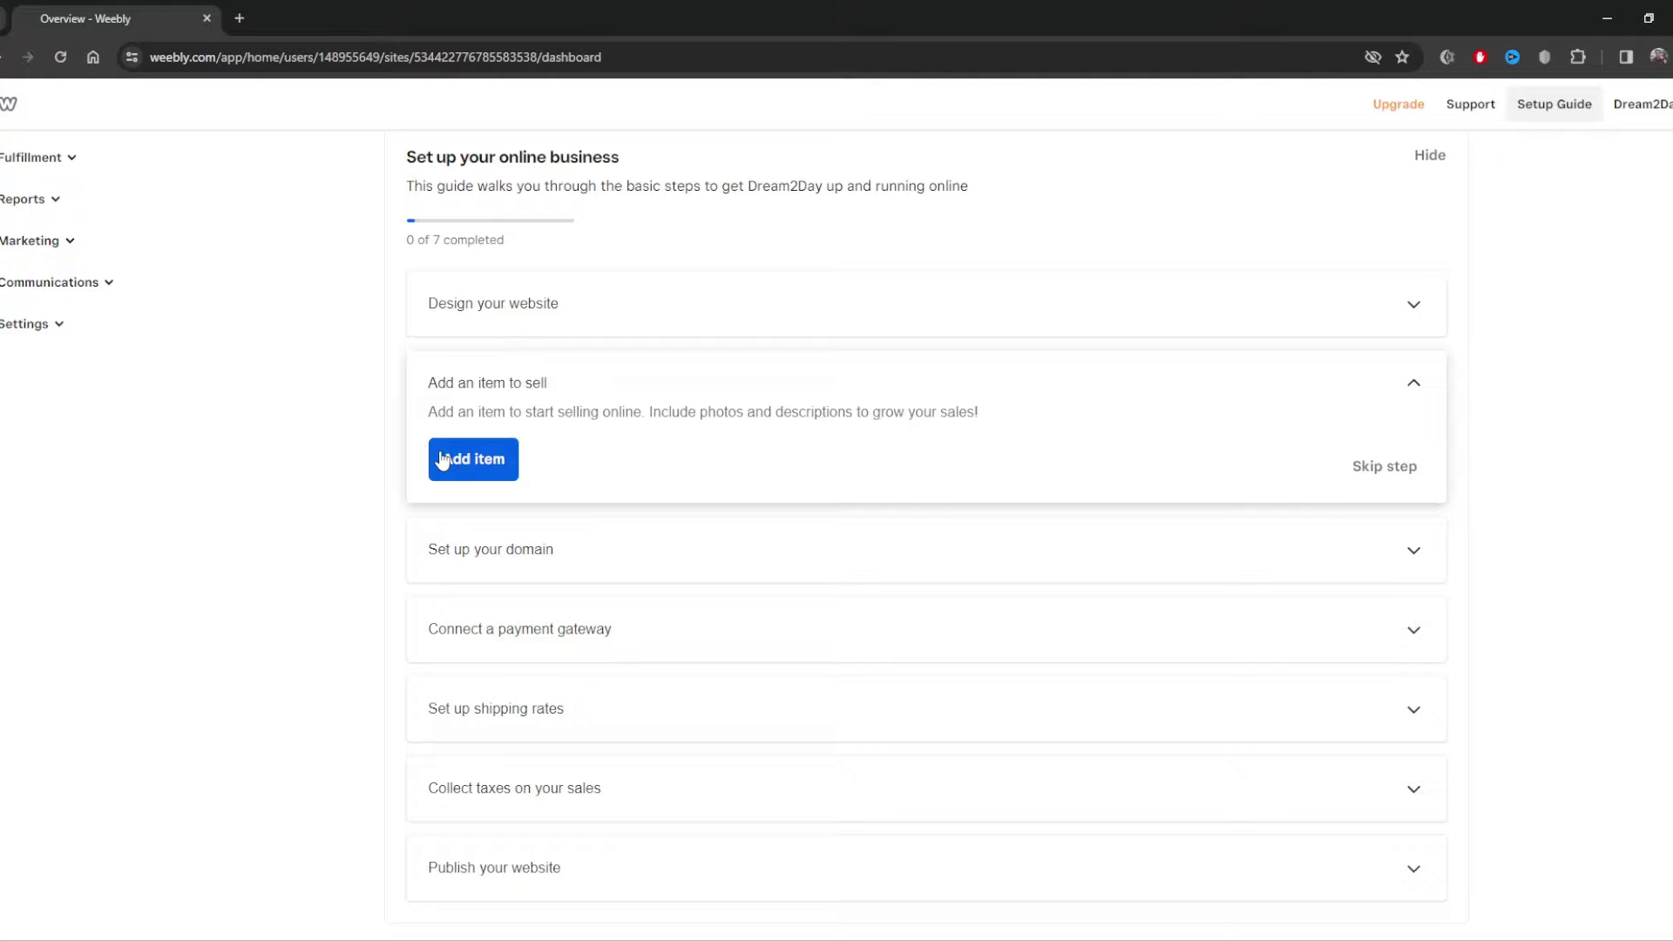
left_click(672, 580)
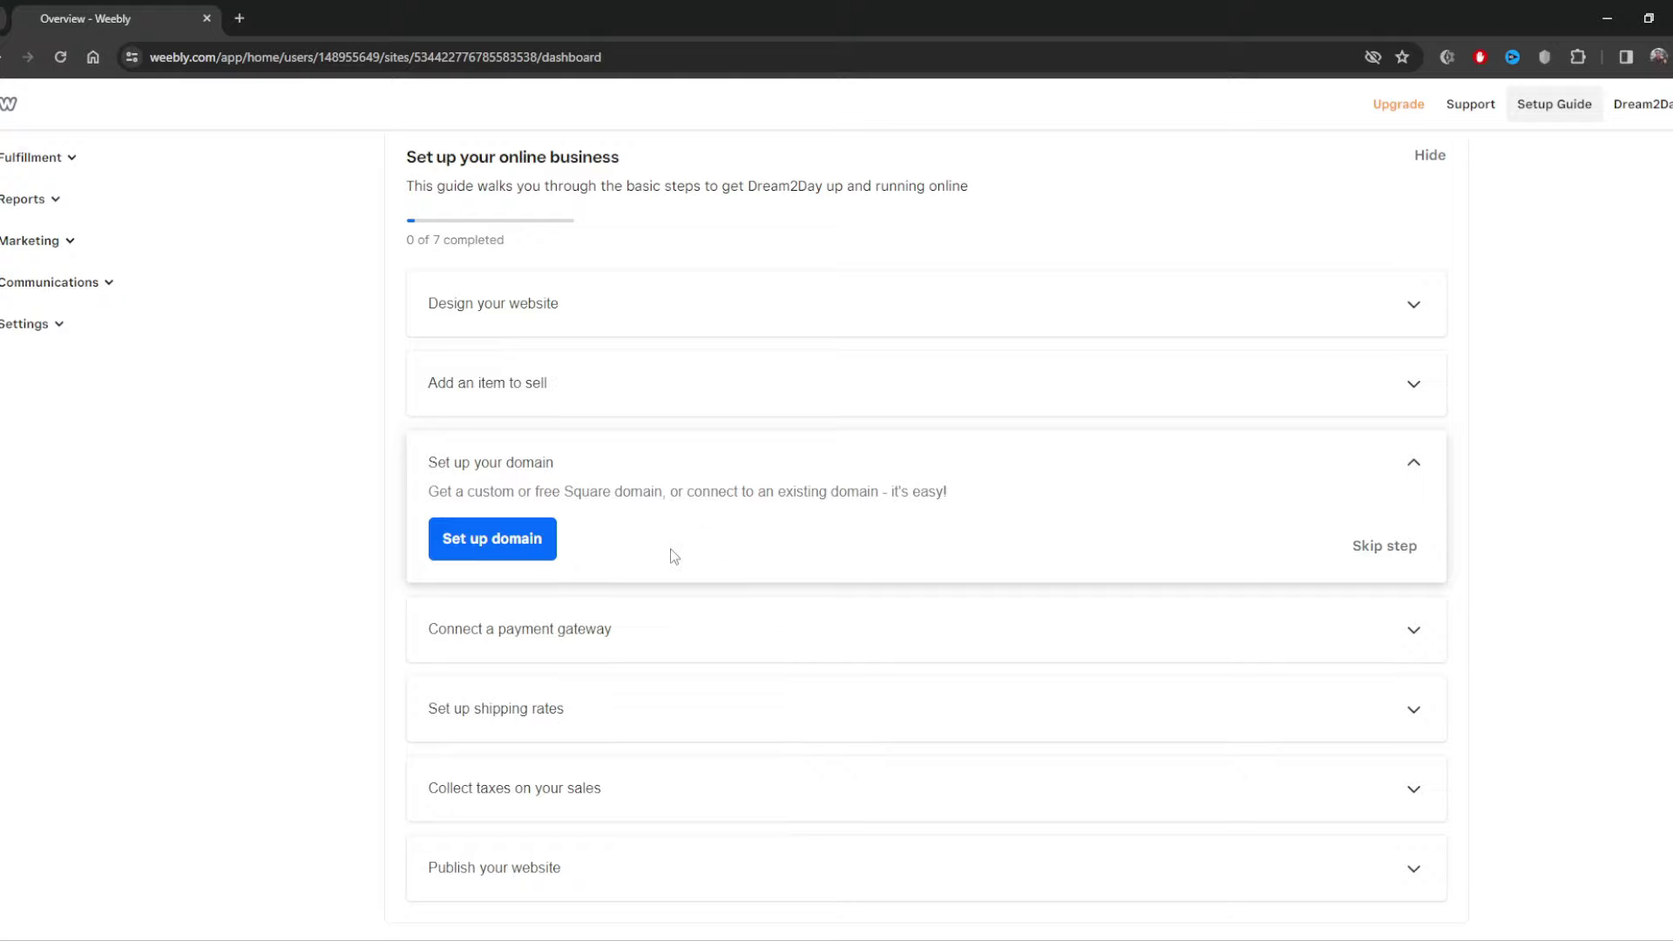
left_click(645, 631)
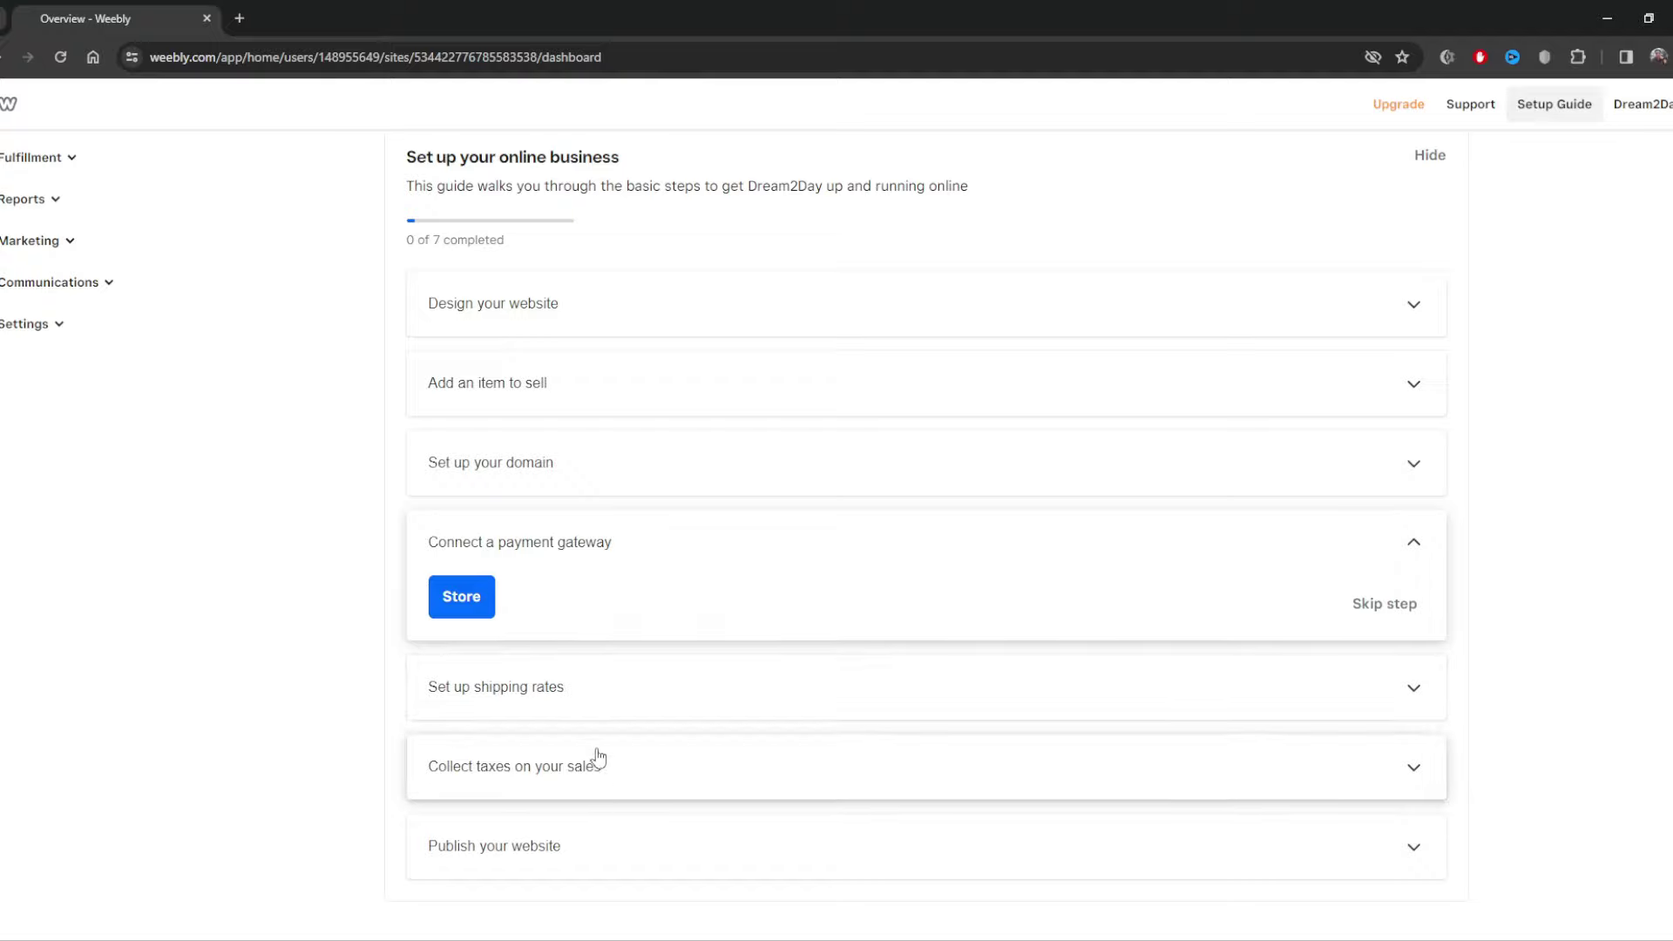
left_click(646, 843)
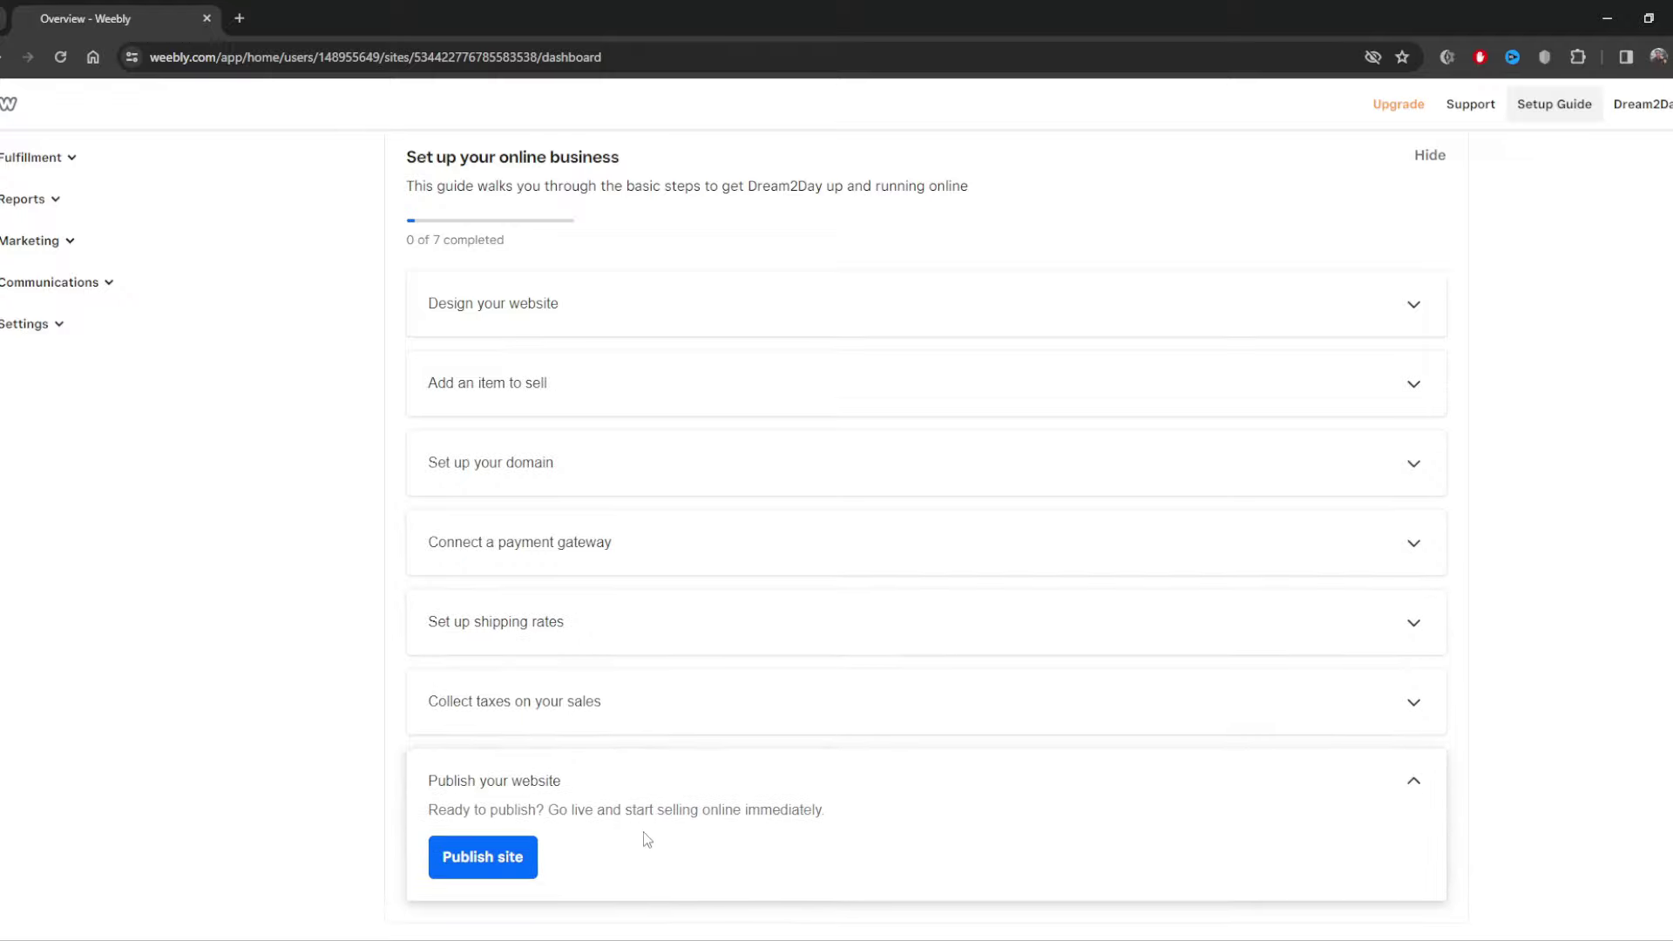
scroll(636, 828, "up", 1)
scroll(630, 825, "up", 2)
left_click(586, 477)
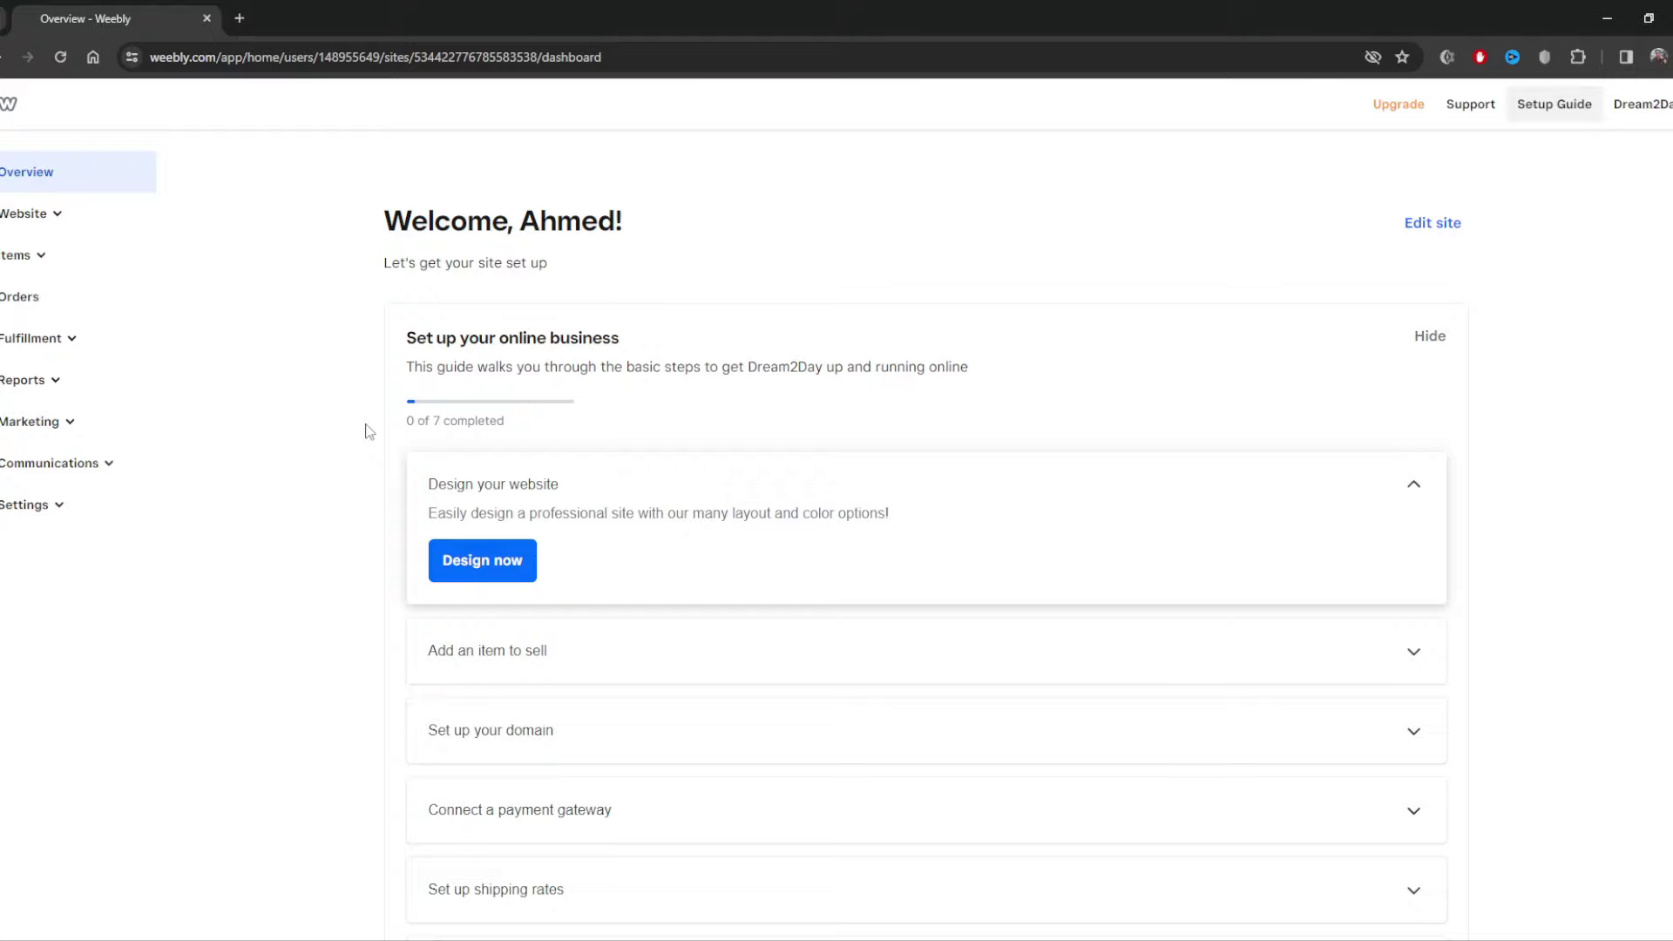
Start designing the website in the site editor and look over the home page from the header to the footer.
left_click(460, 561)
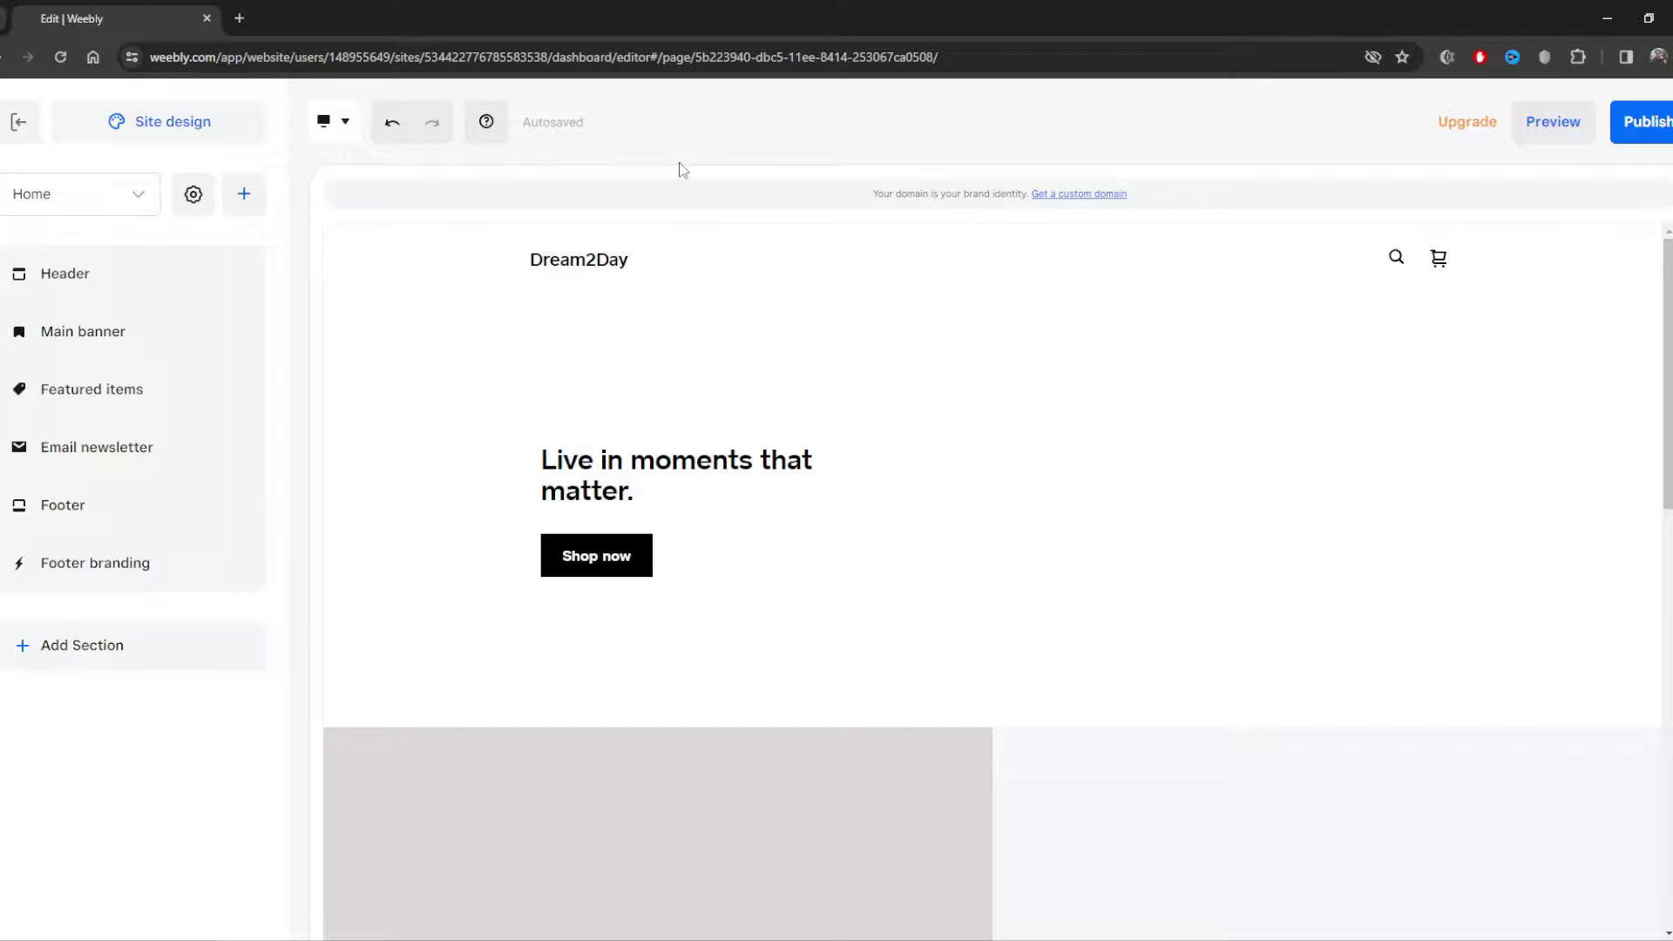
scroll(874, 552, "down", 10)
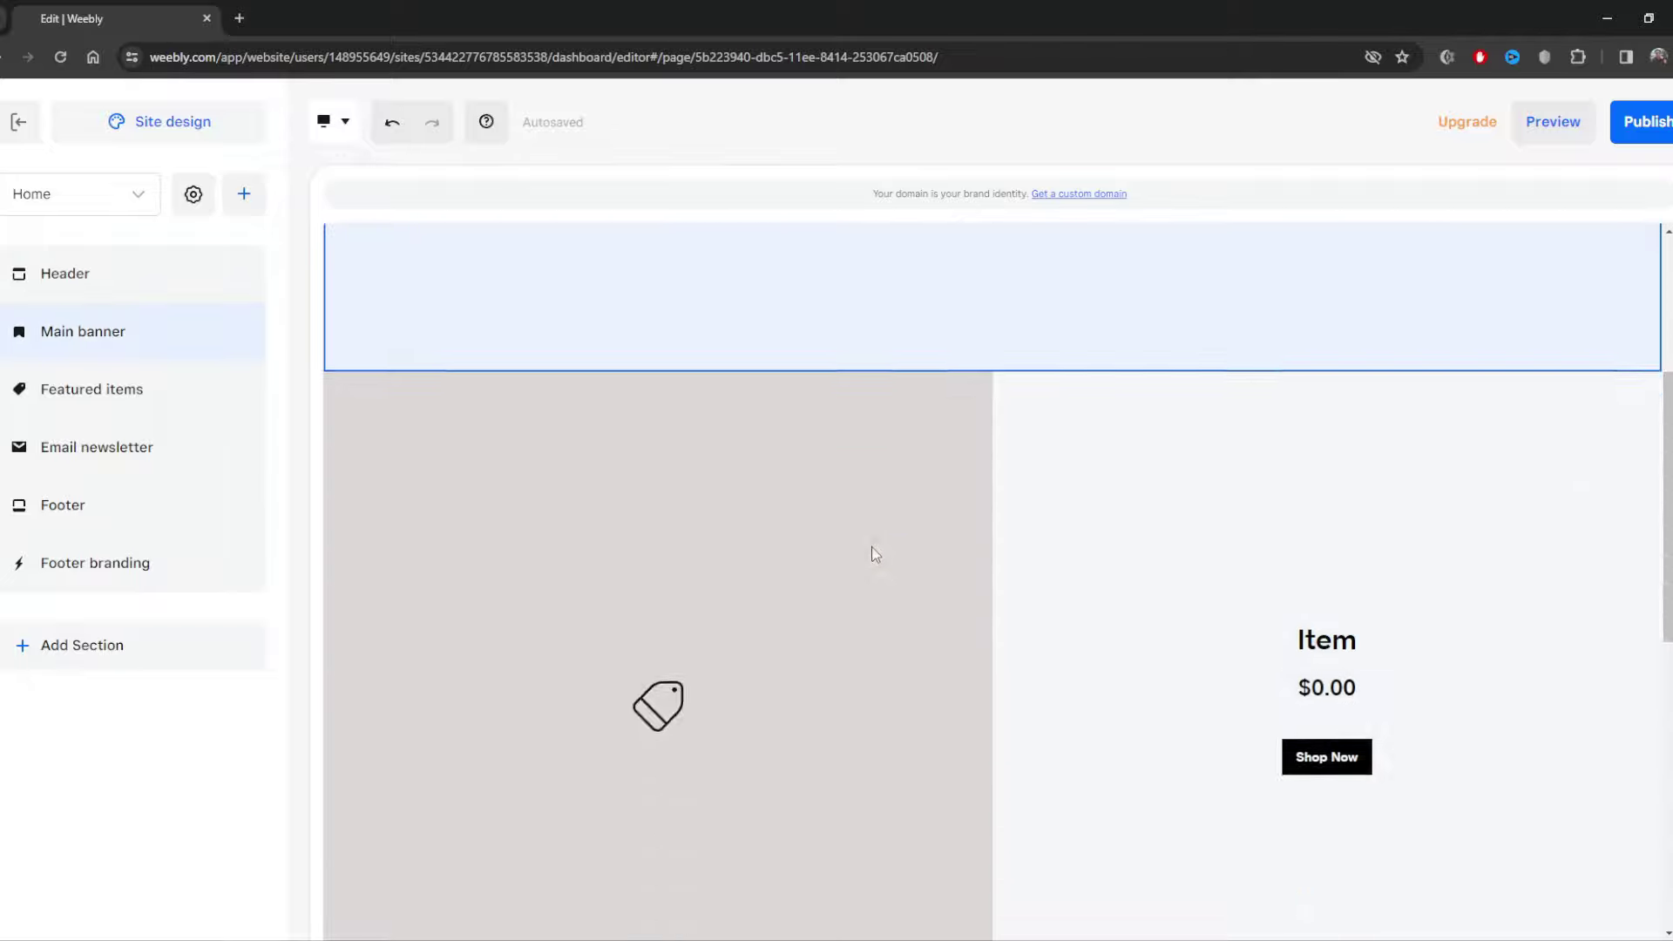
scroll(873, 549, "down", 1)
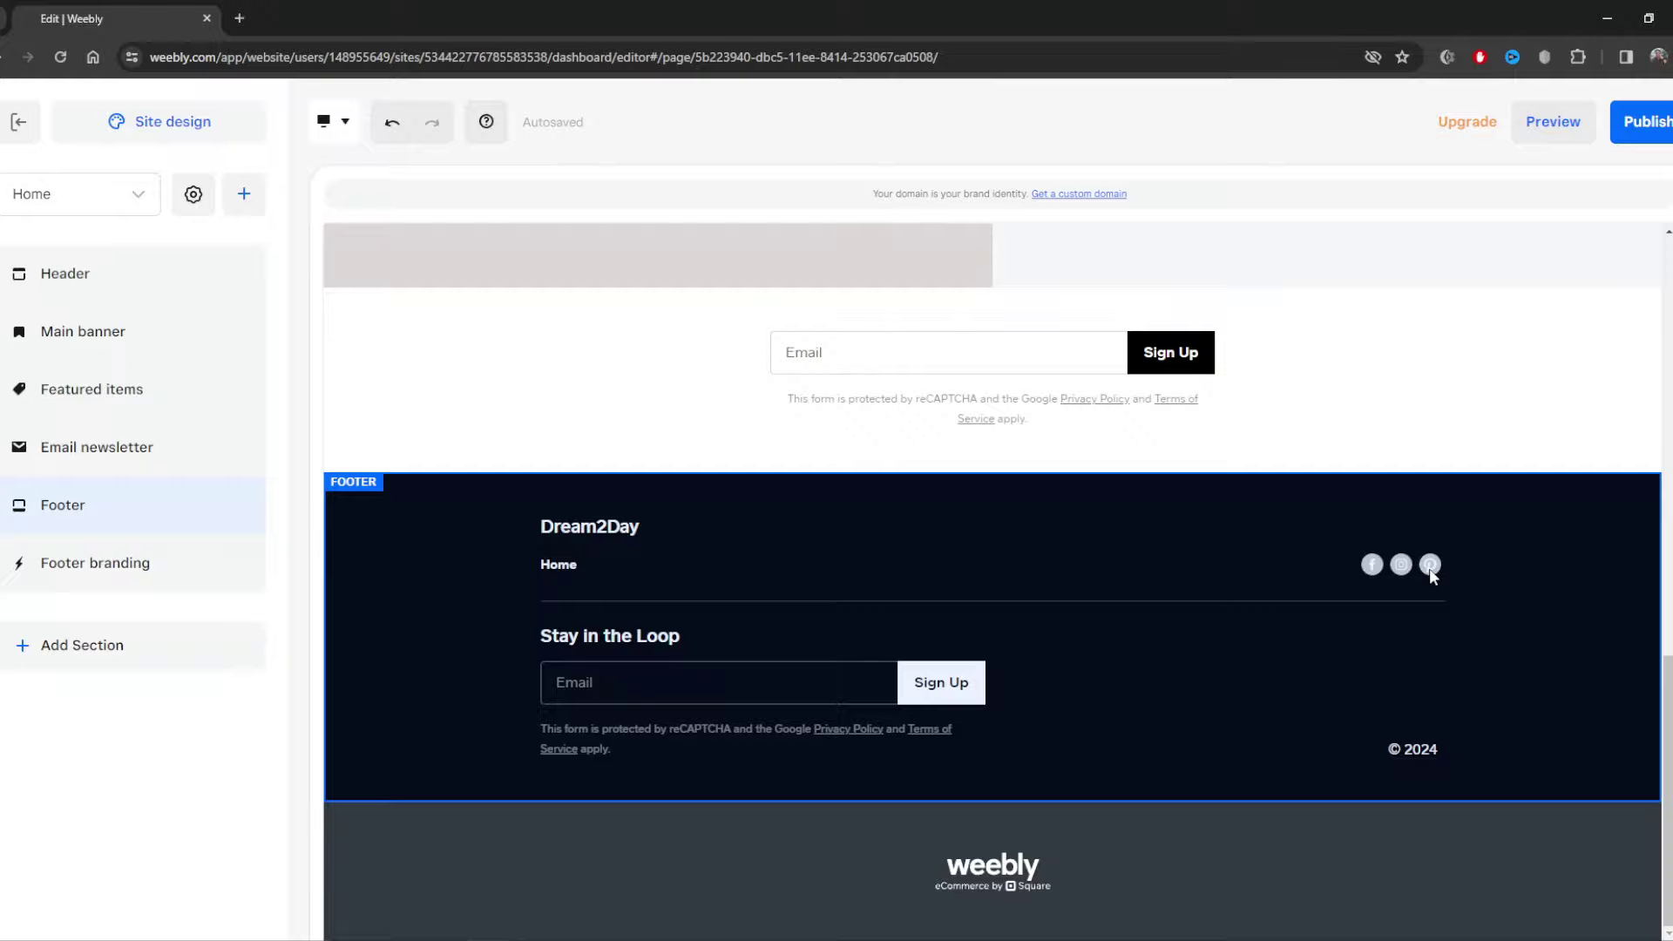
scroll(1306, 565, "up", 15)
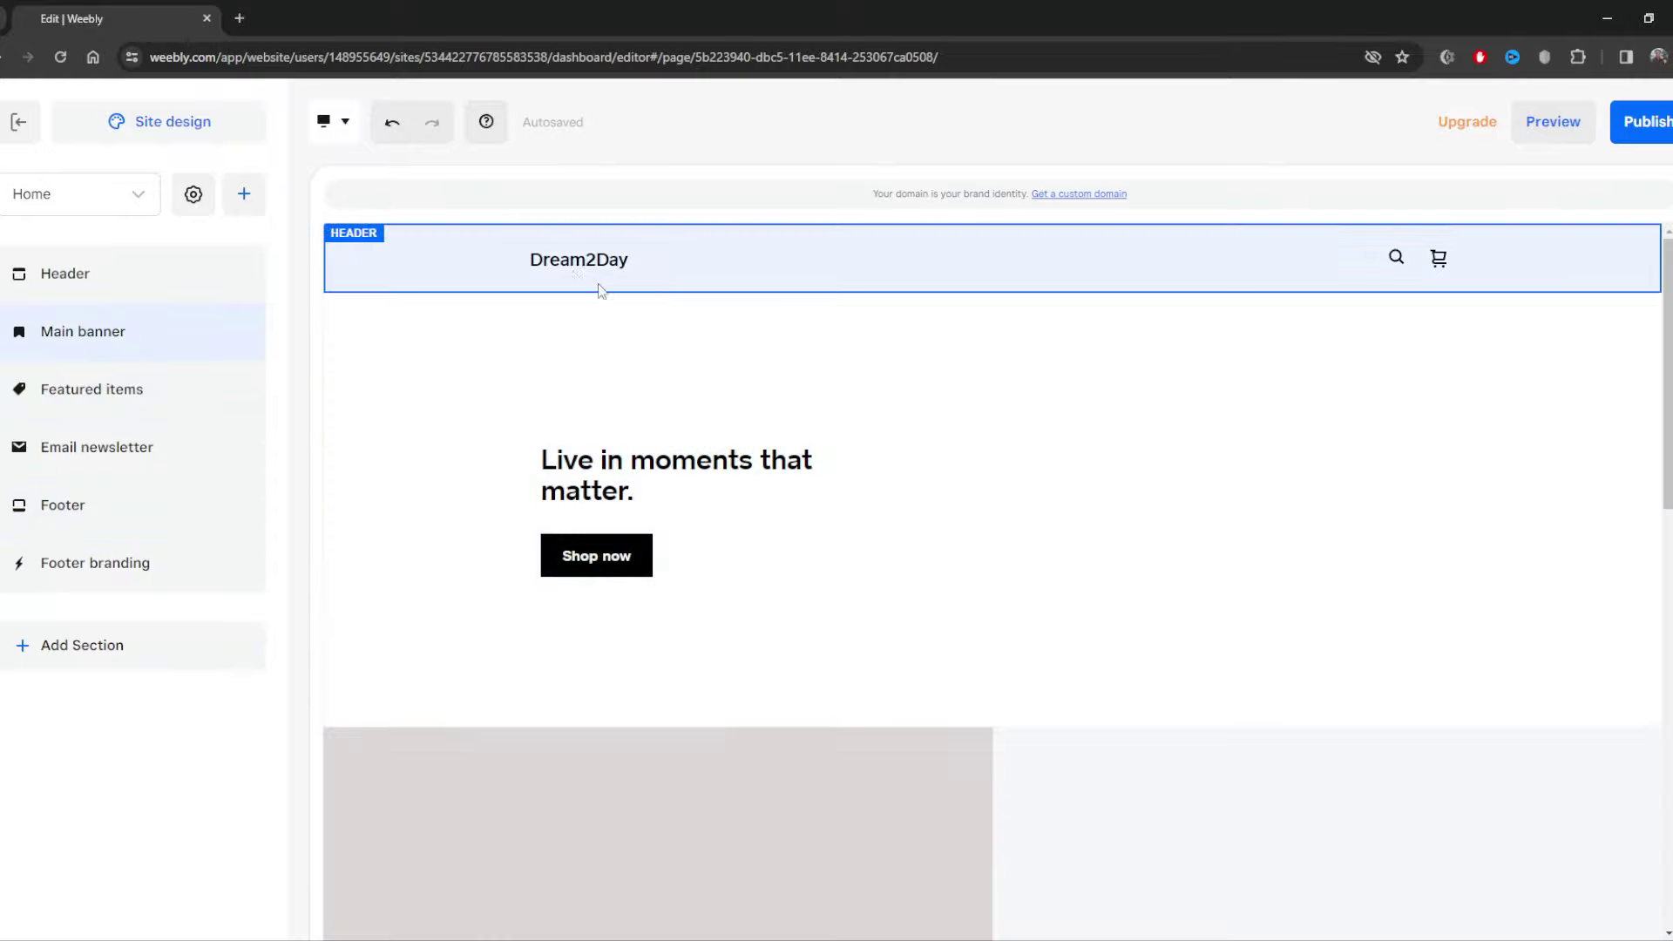
Try several layouts for the header and choose the first one in the second row, with the site title centred.
left_click(599, 287)
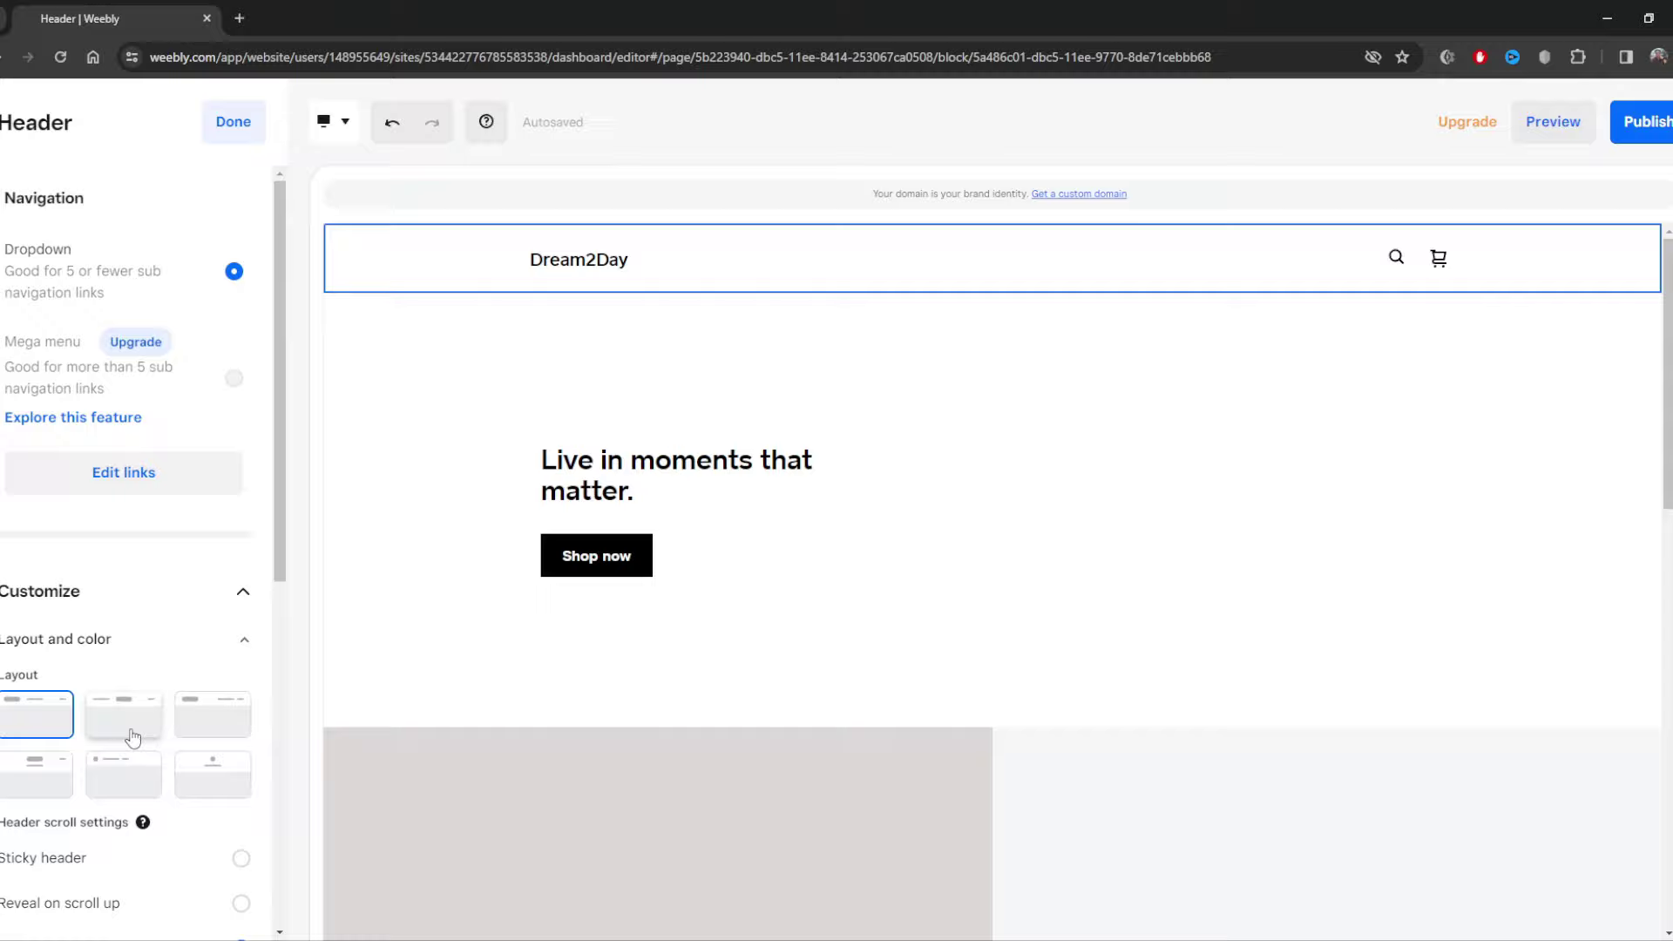
left_click(133, 736)
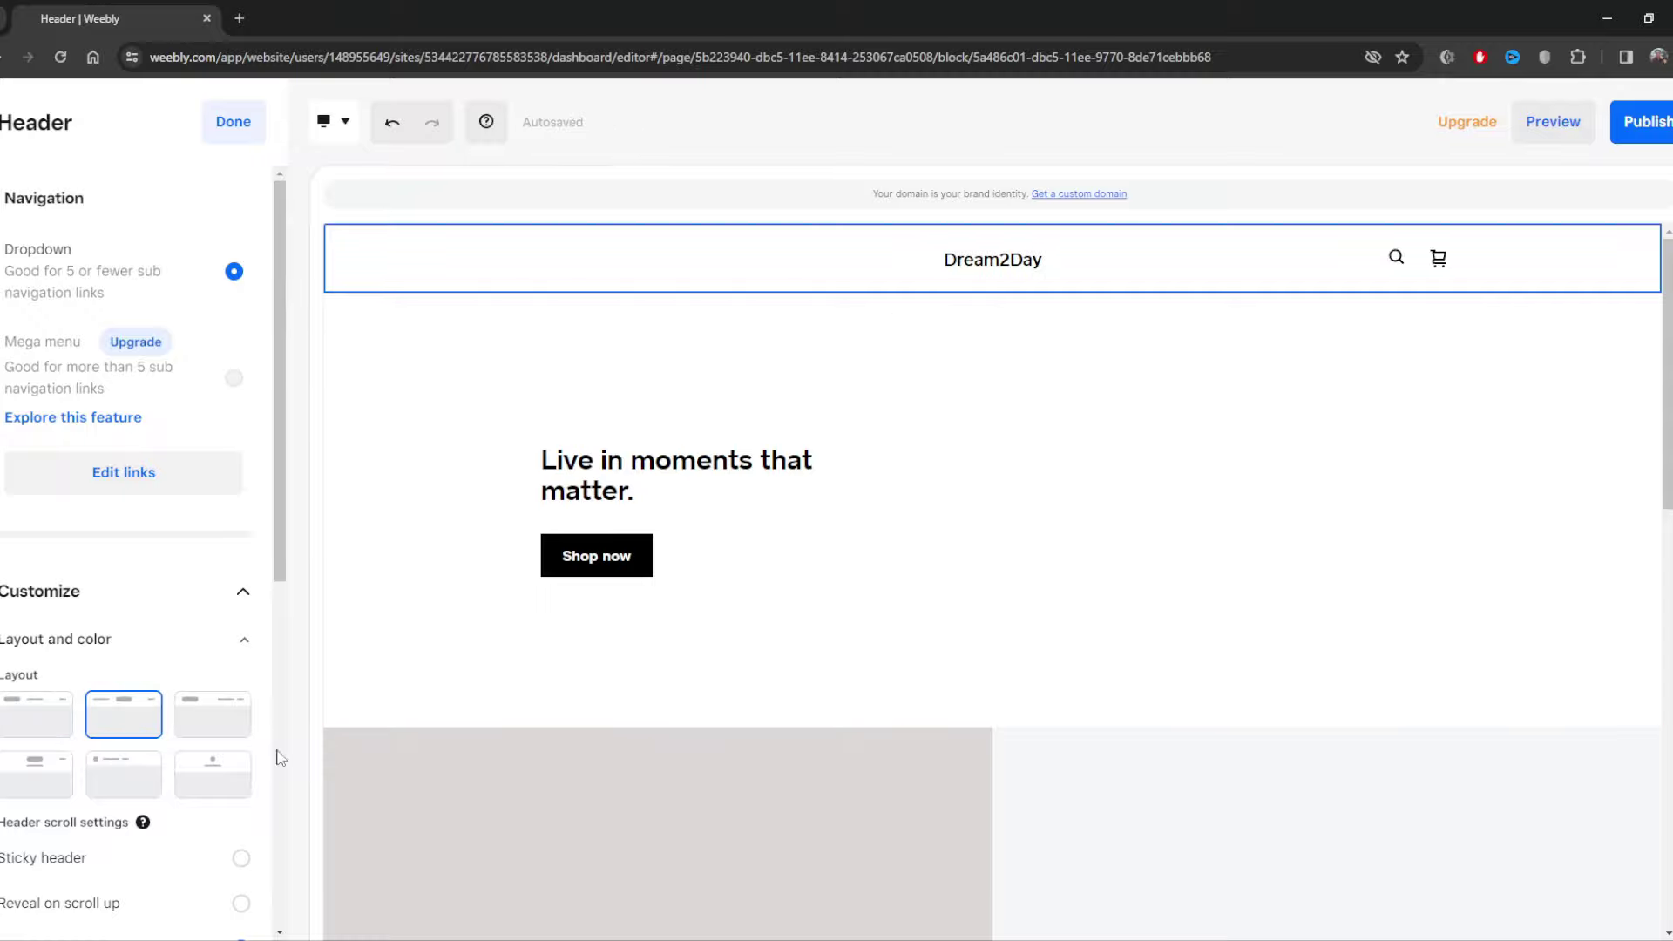
left_click(204, 736)
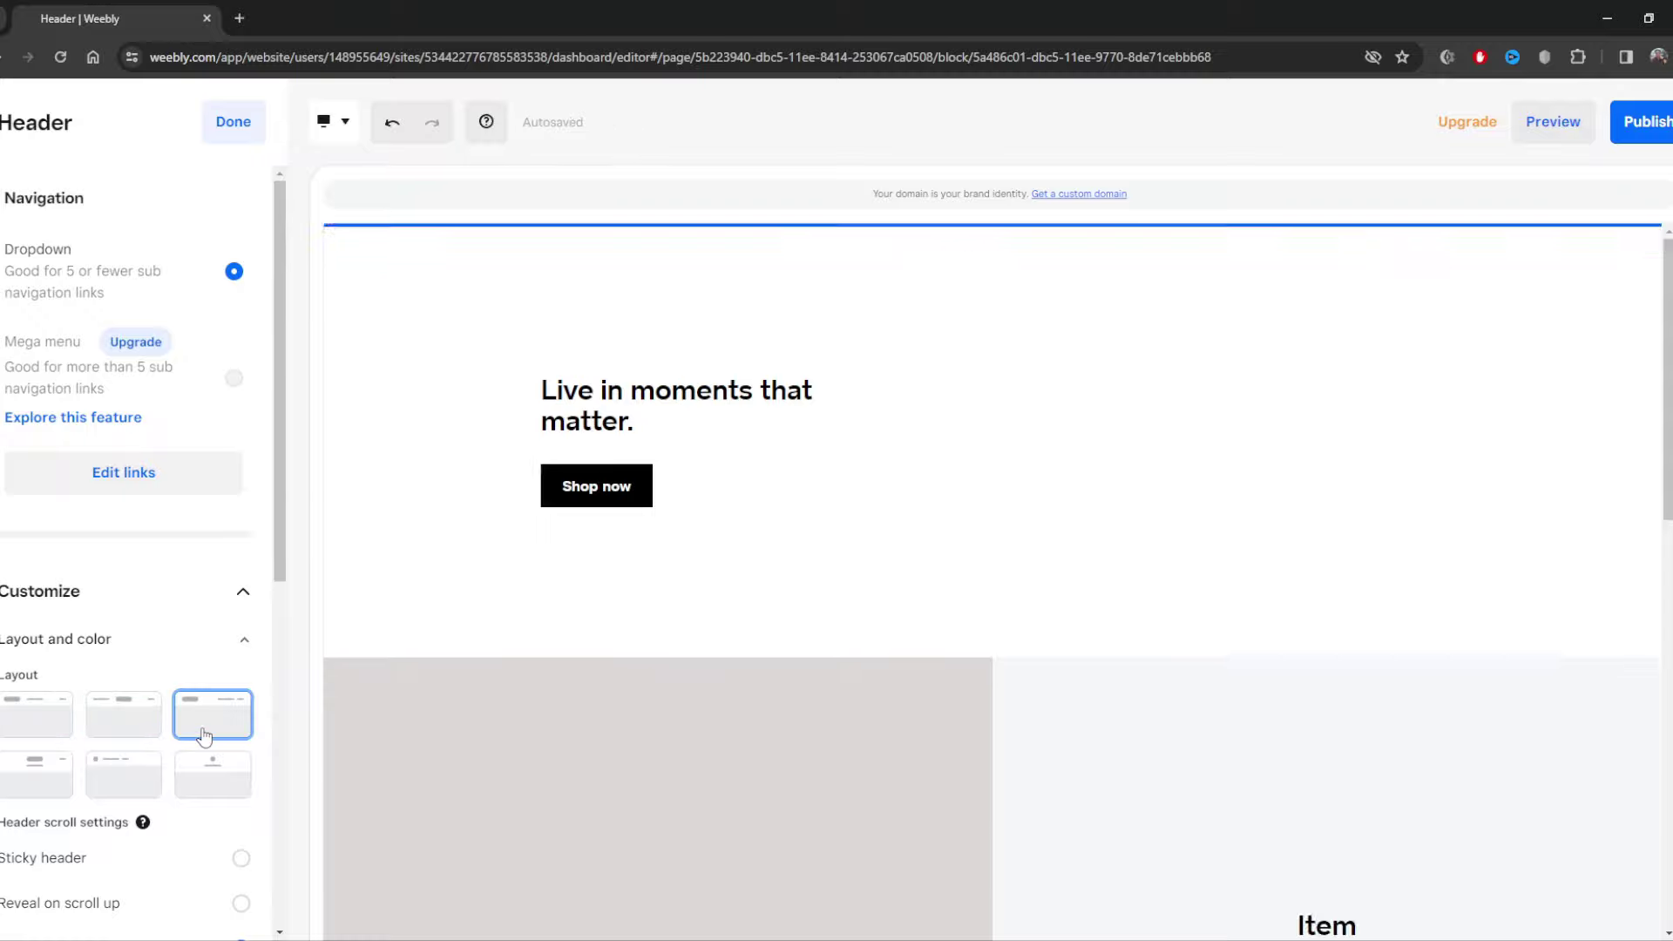
left_click(76, 784)
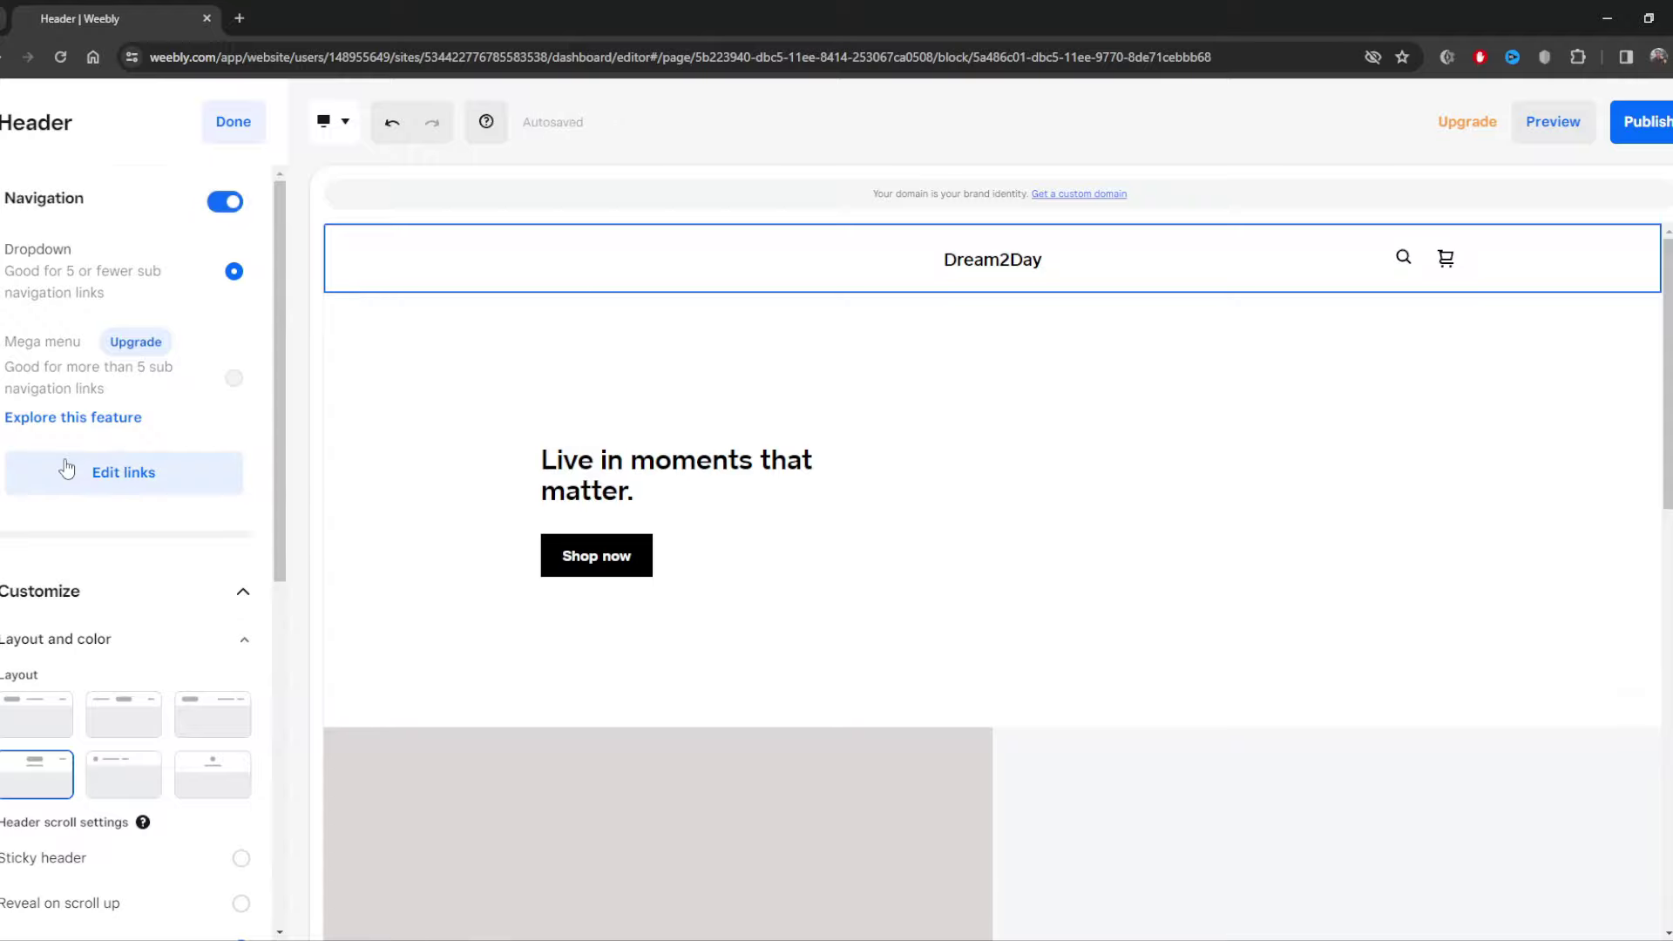
Apply the light pink color style to the header.
scroll(70, 470, "down", 2)
scroll(77, 467, "down", 3)
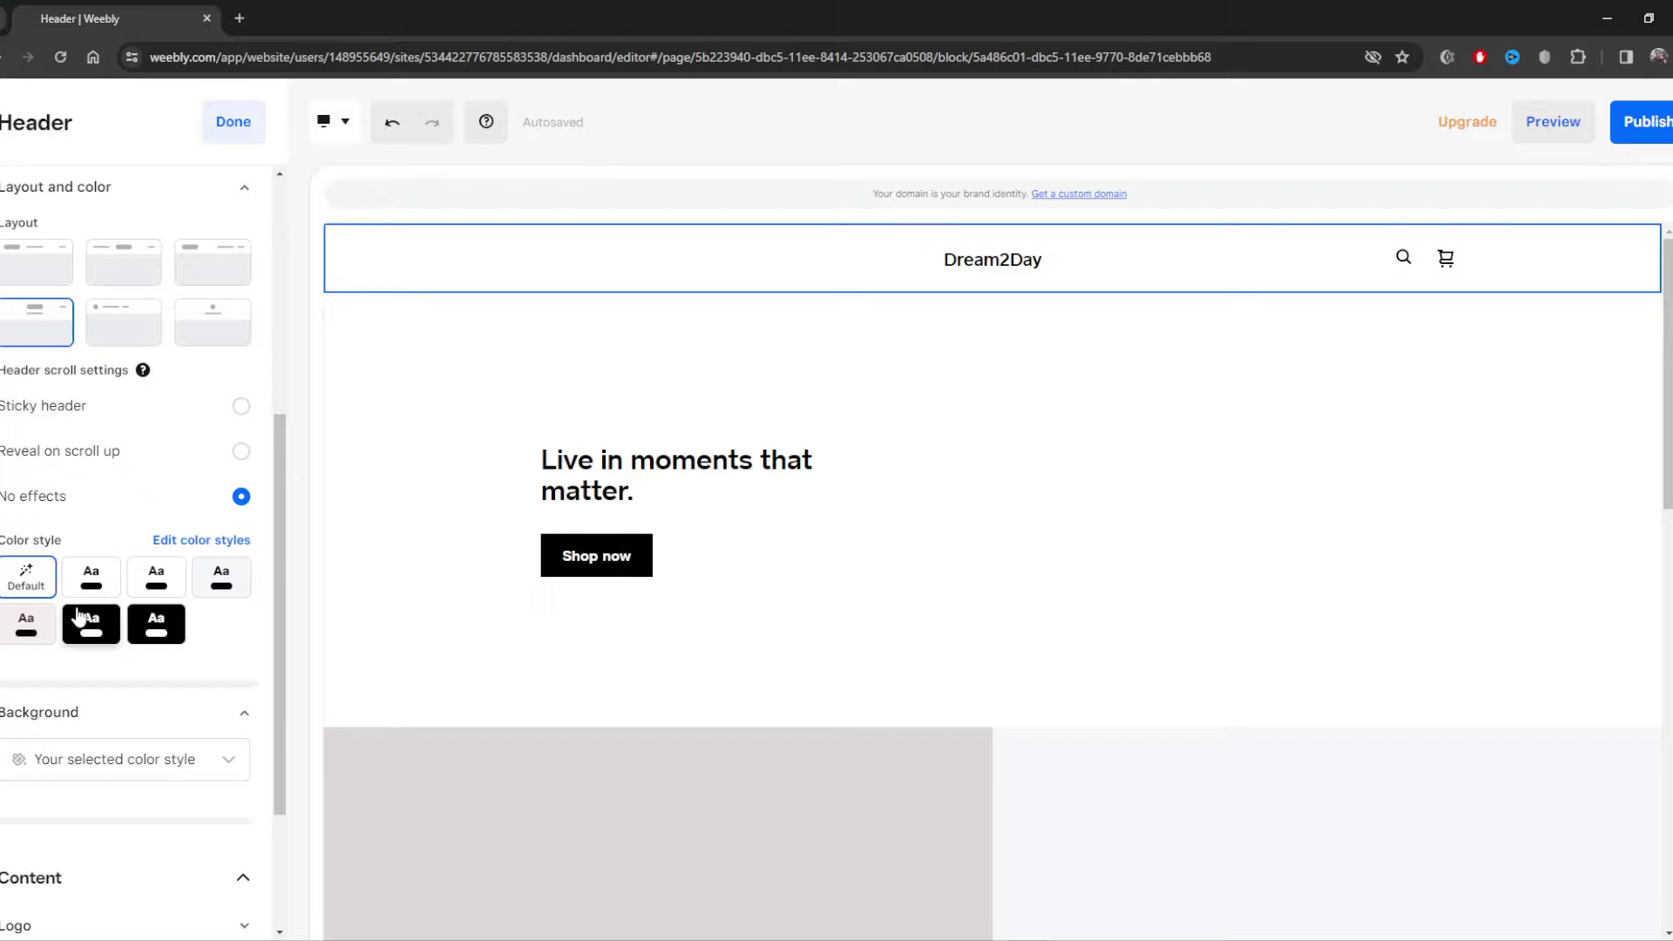
left_click(35, 631)
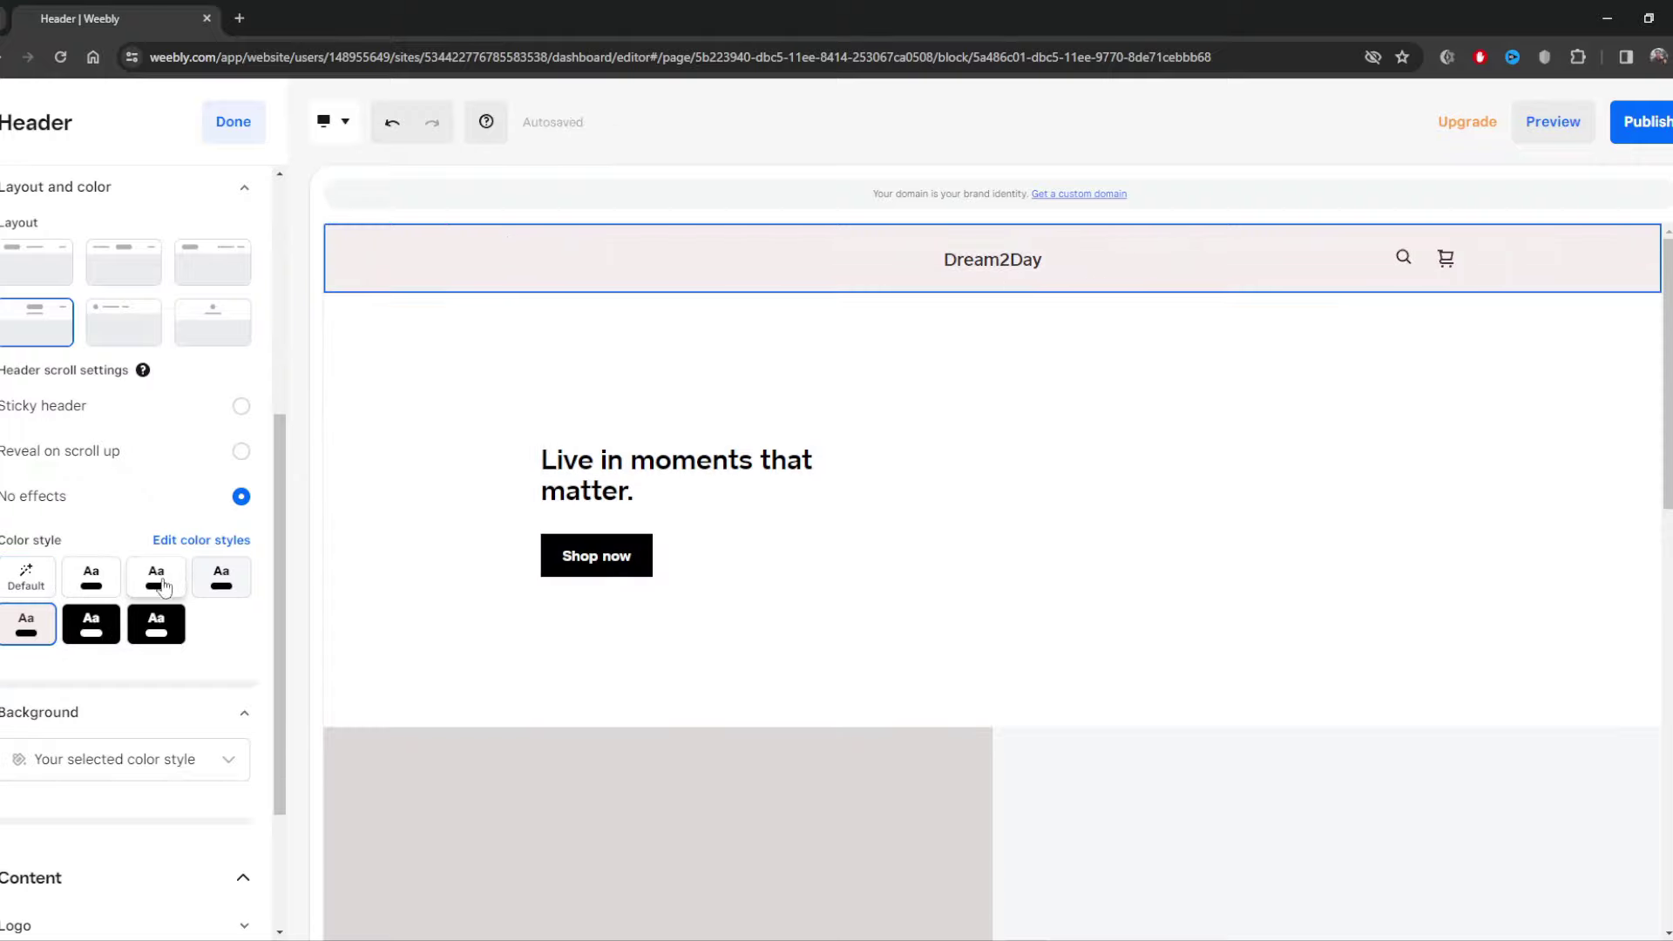
Try hiding the header's search and cart icons, and show both icons again.
scroll(130, 583, "down", 2)
left_click(1413, 258)
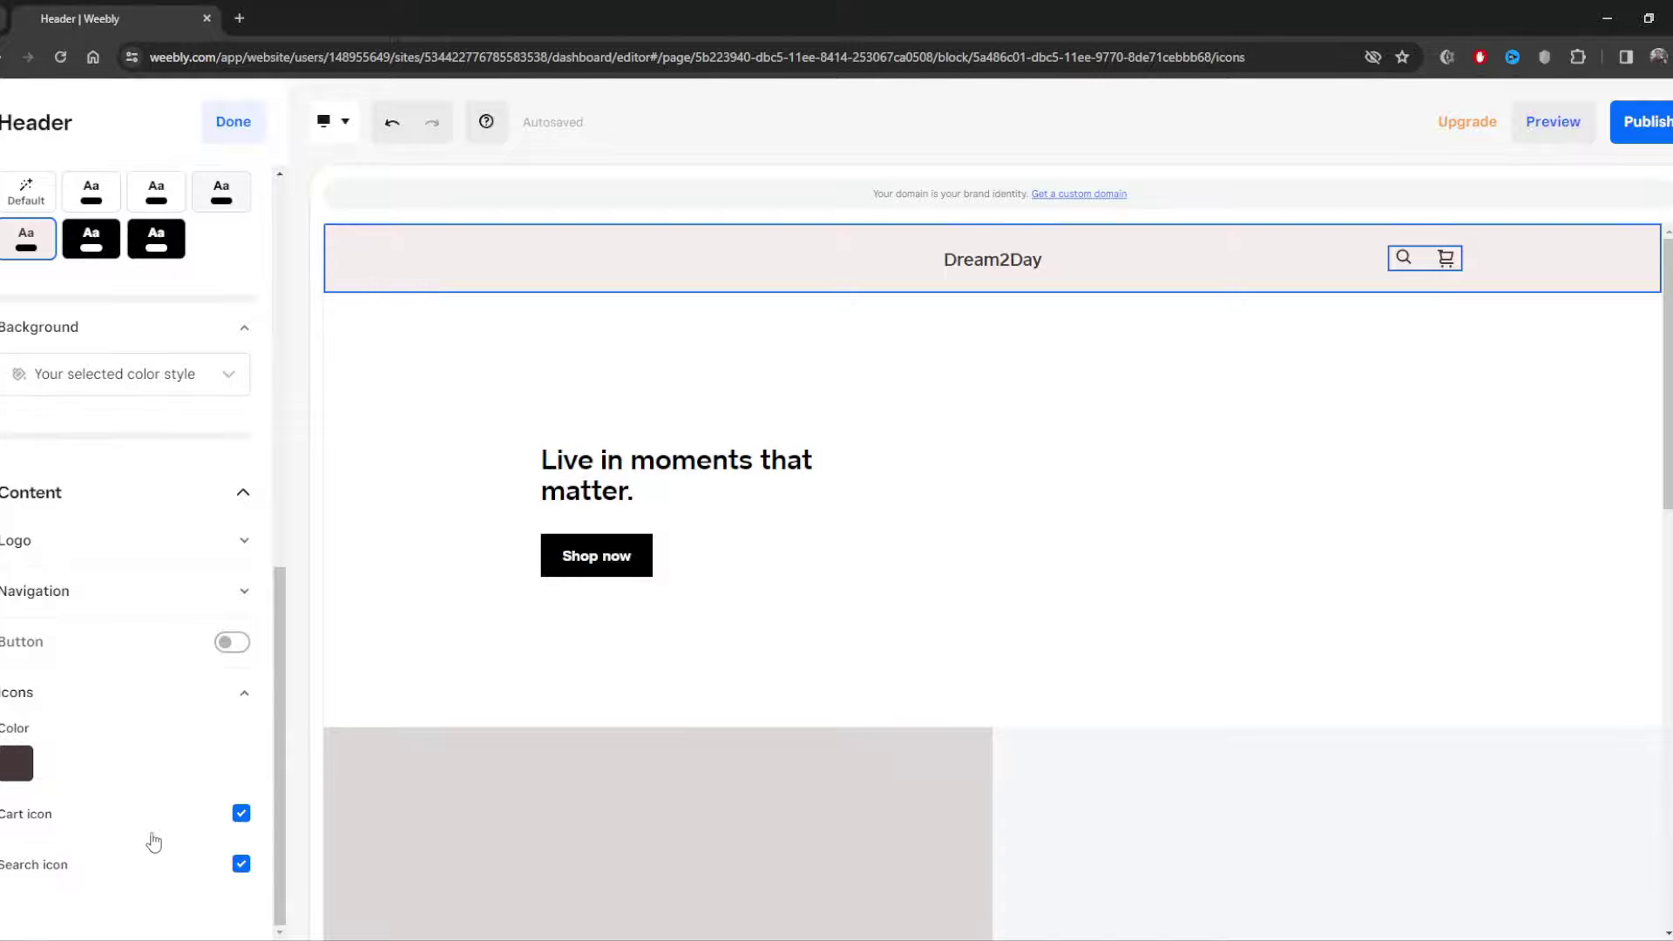
left_click(242, 863)
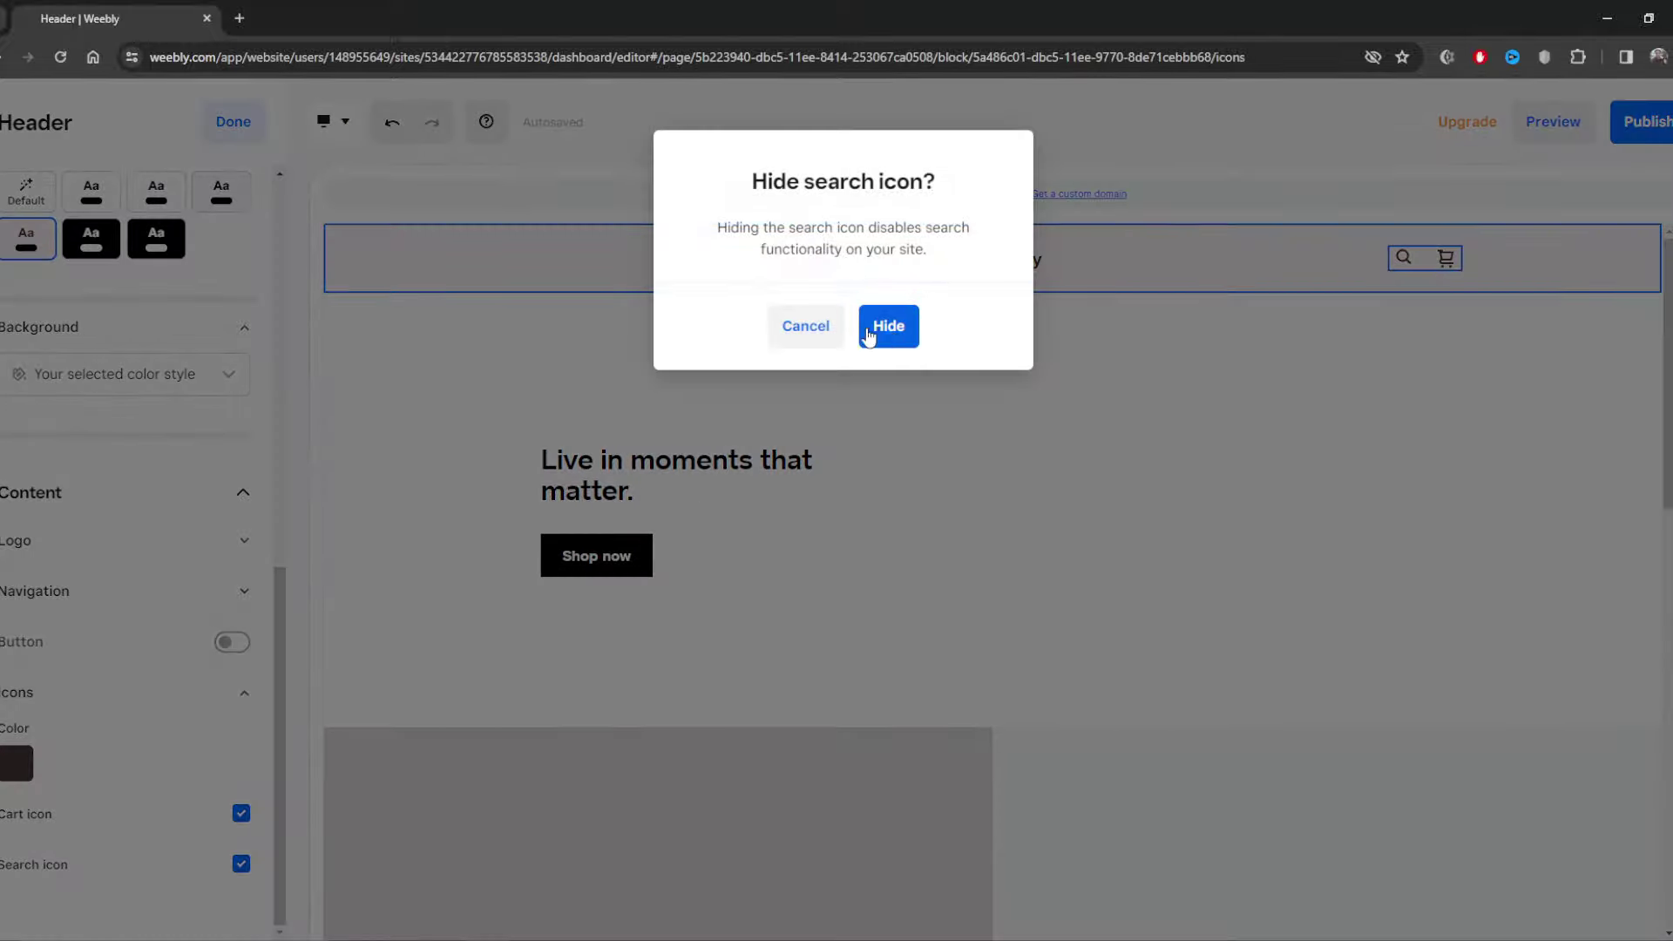
left_click(881, 327)
left_click(242, 813)
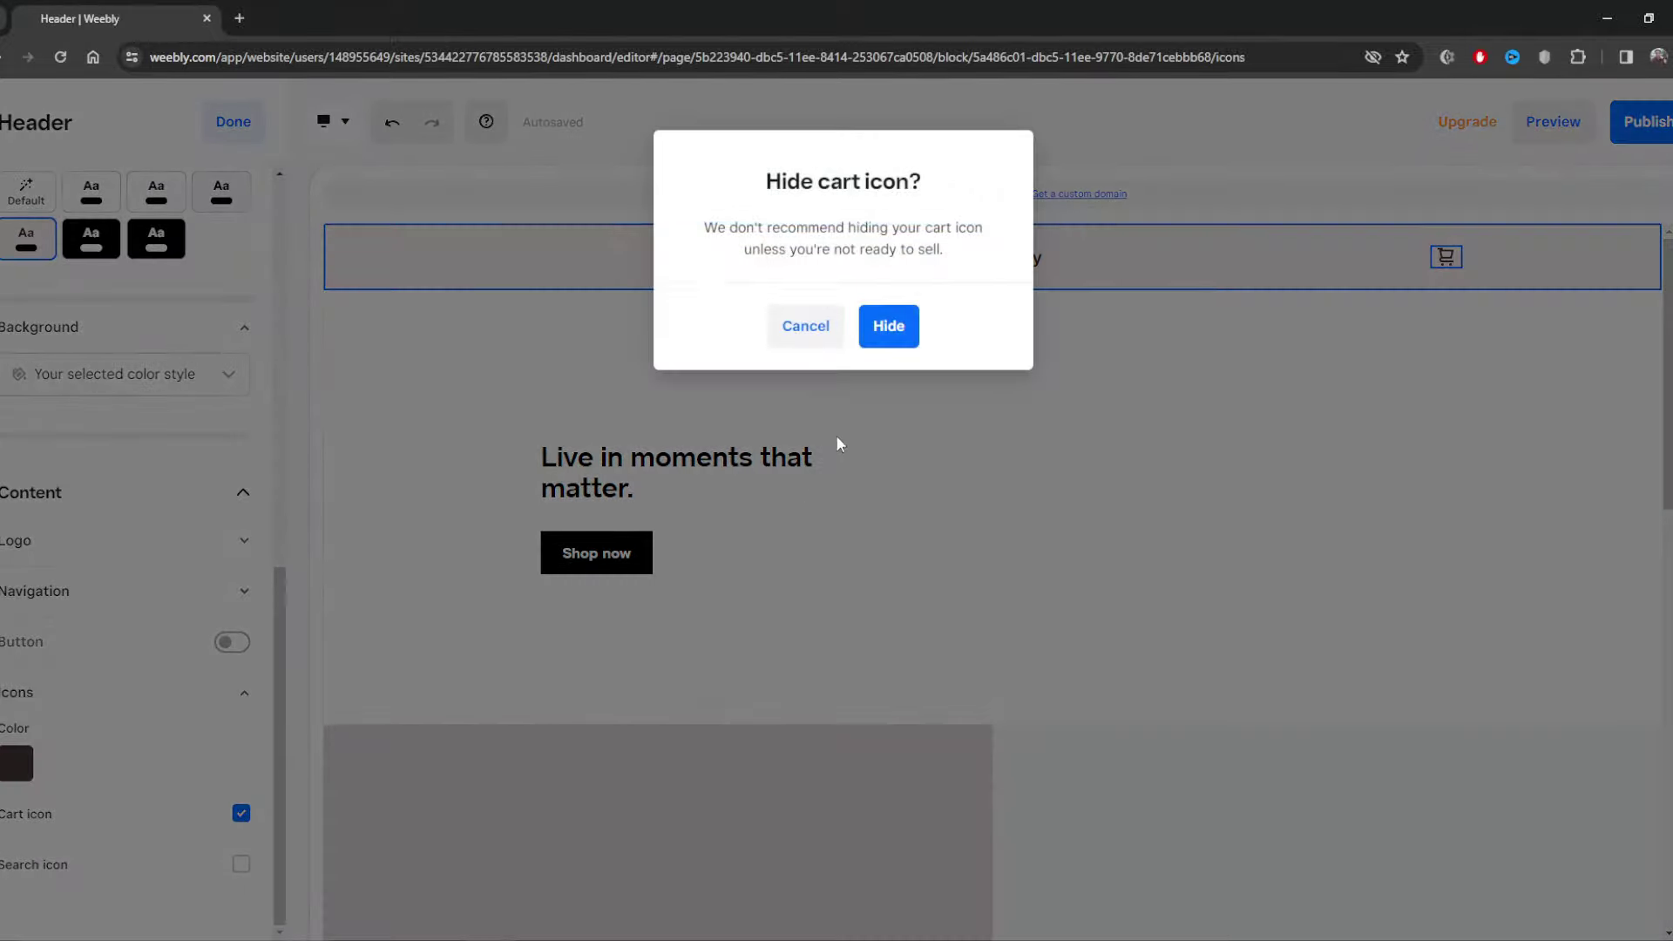
left_click(881, 327)
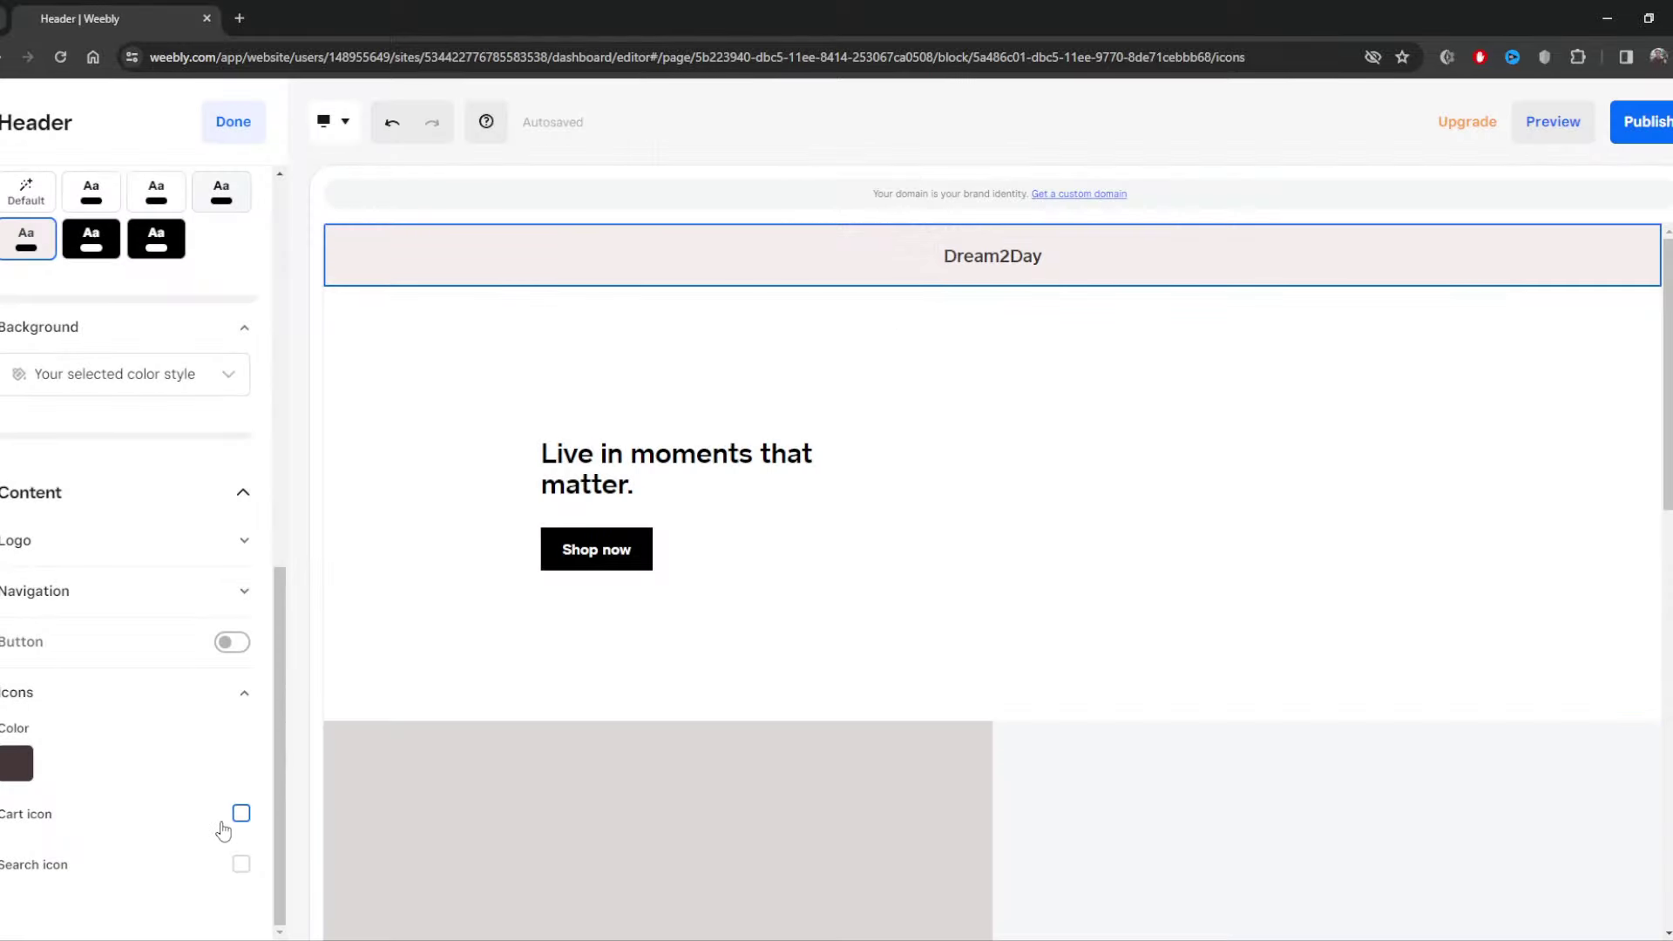
left_click(242, 813)
left_click(242, 863)
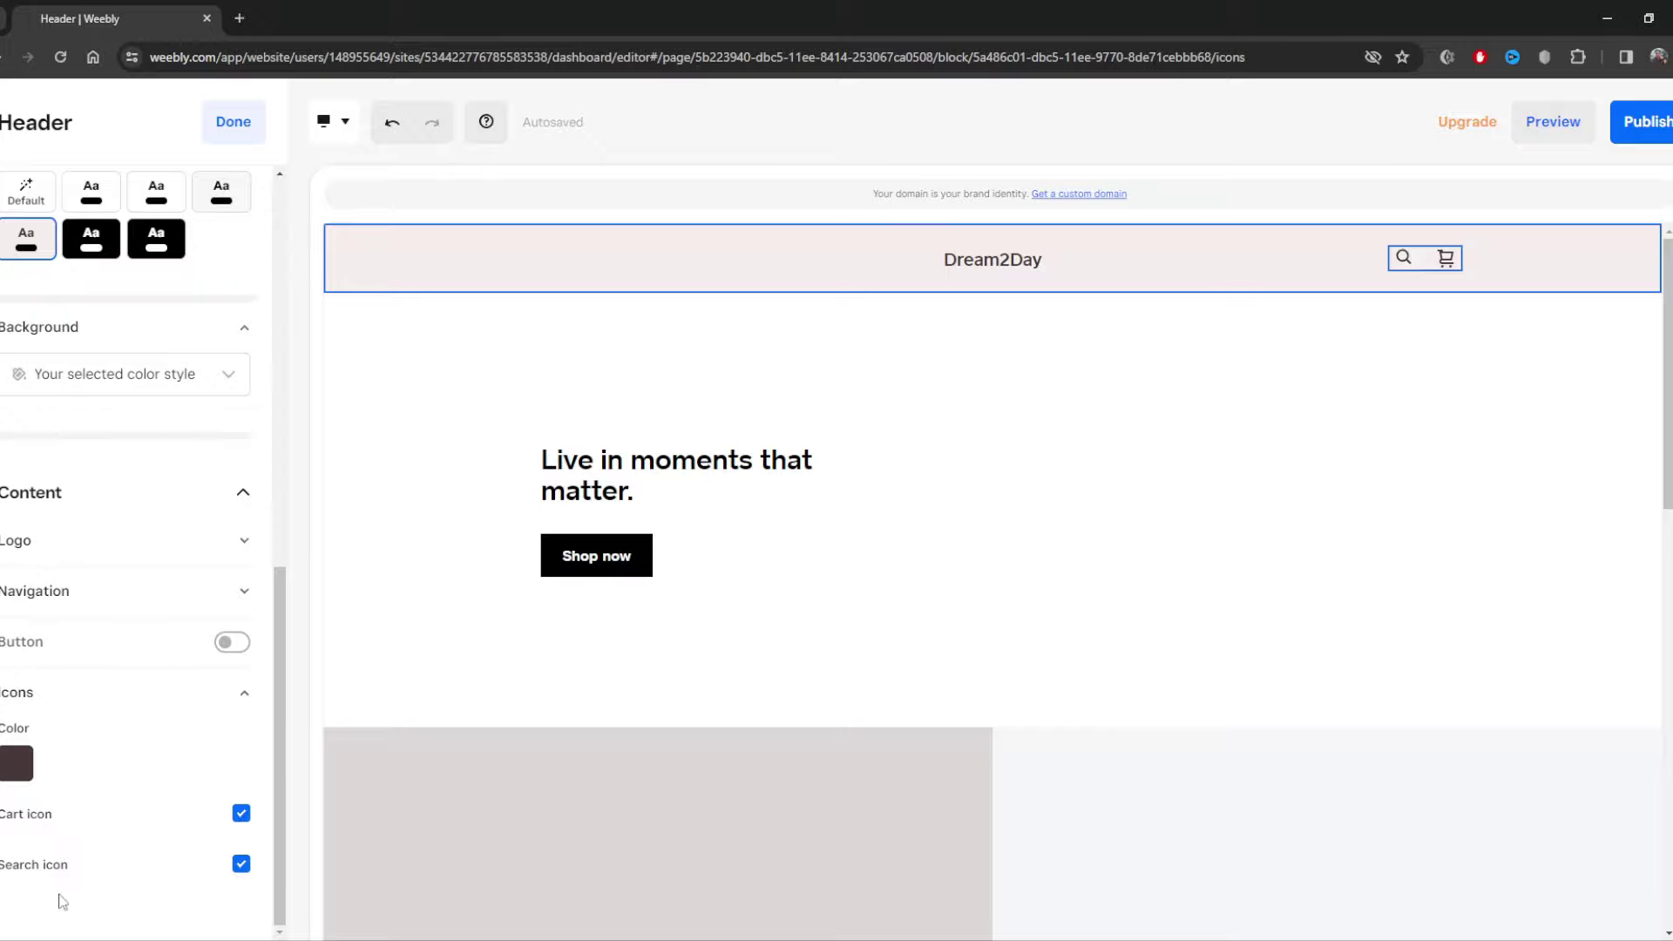
Enable the header's Shop Now button and look over its link, style and color settings.
scroll(61, 902, "up", 1)
left_click(232, 728)
scroll(236, 747, "down", 1)
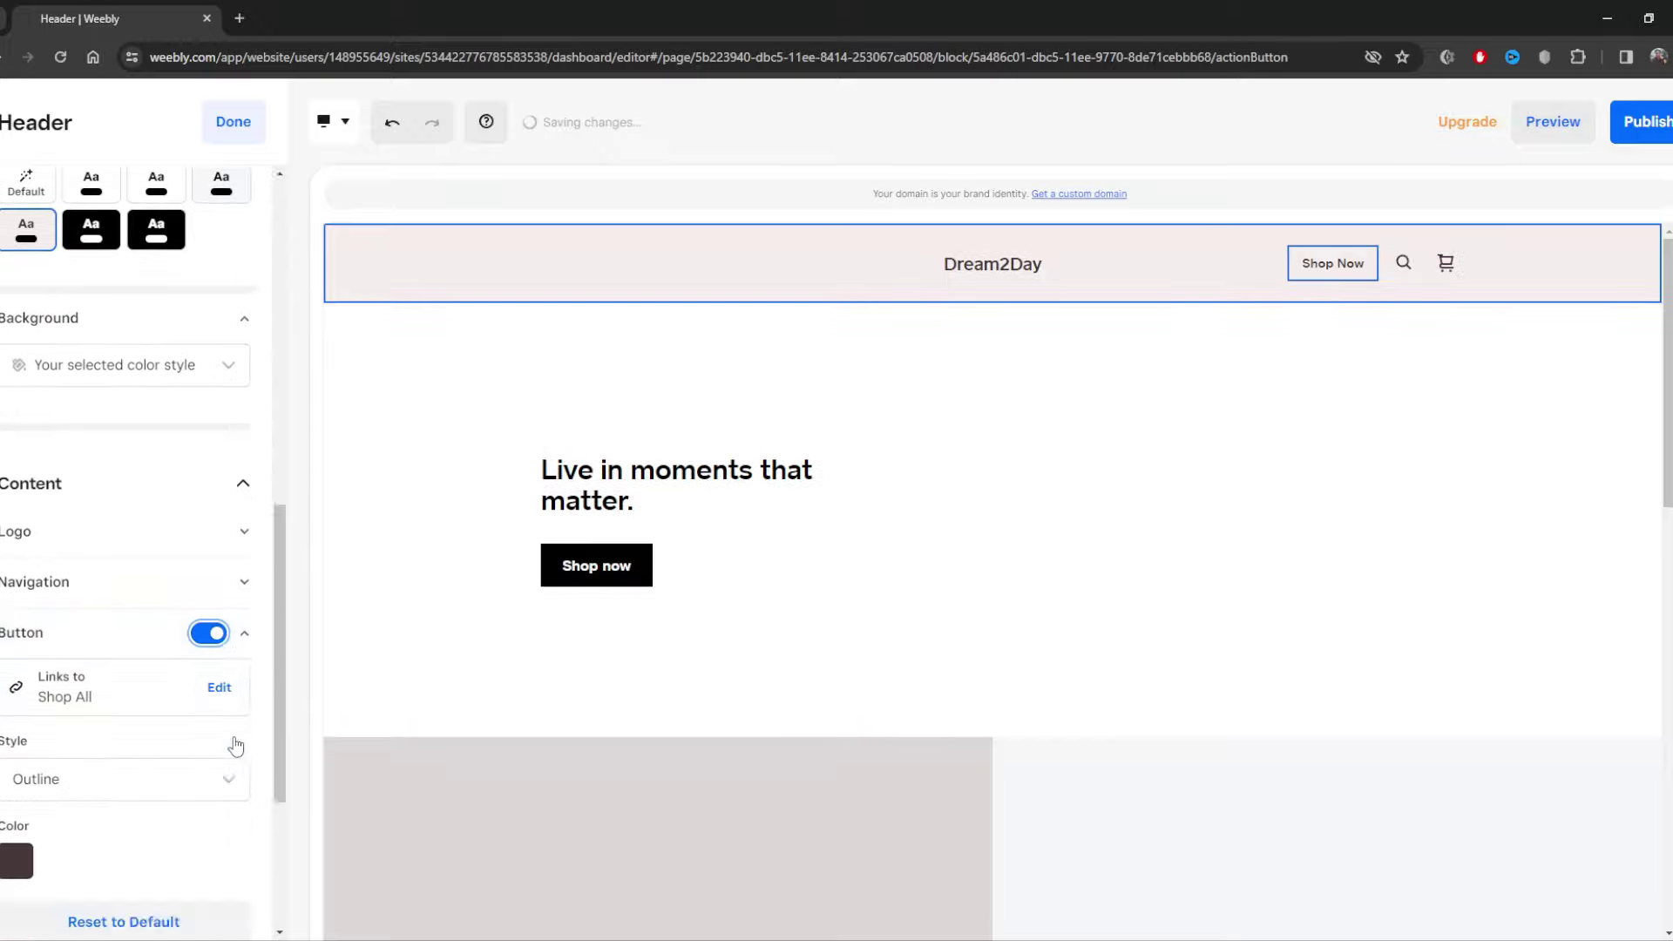
scroll(235, 746, "down", 3)
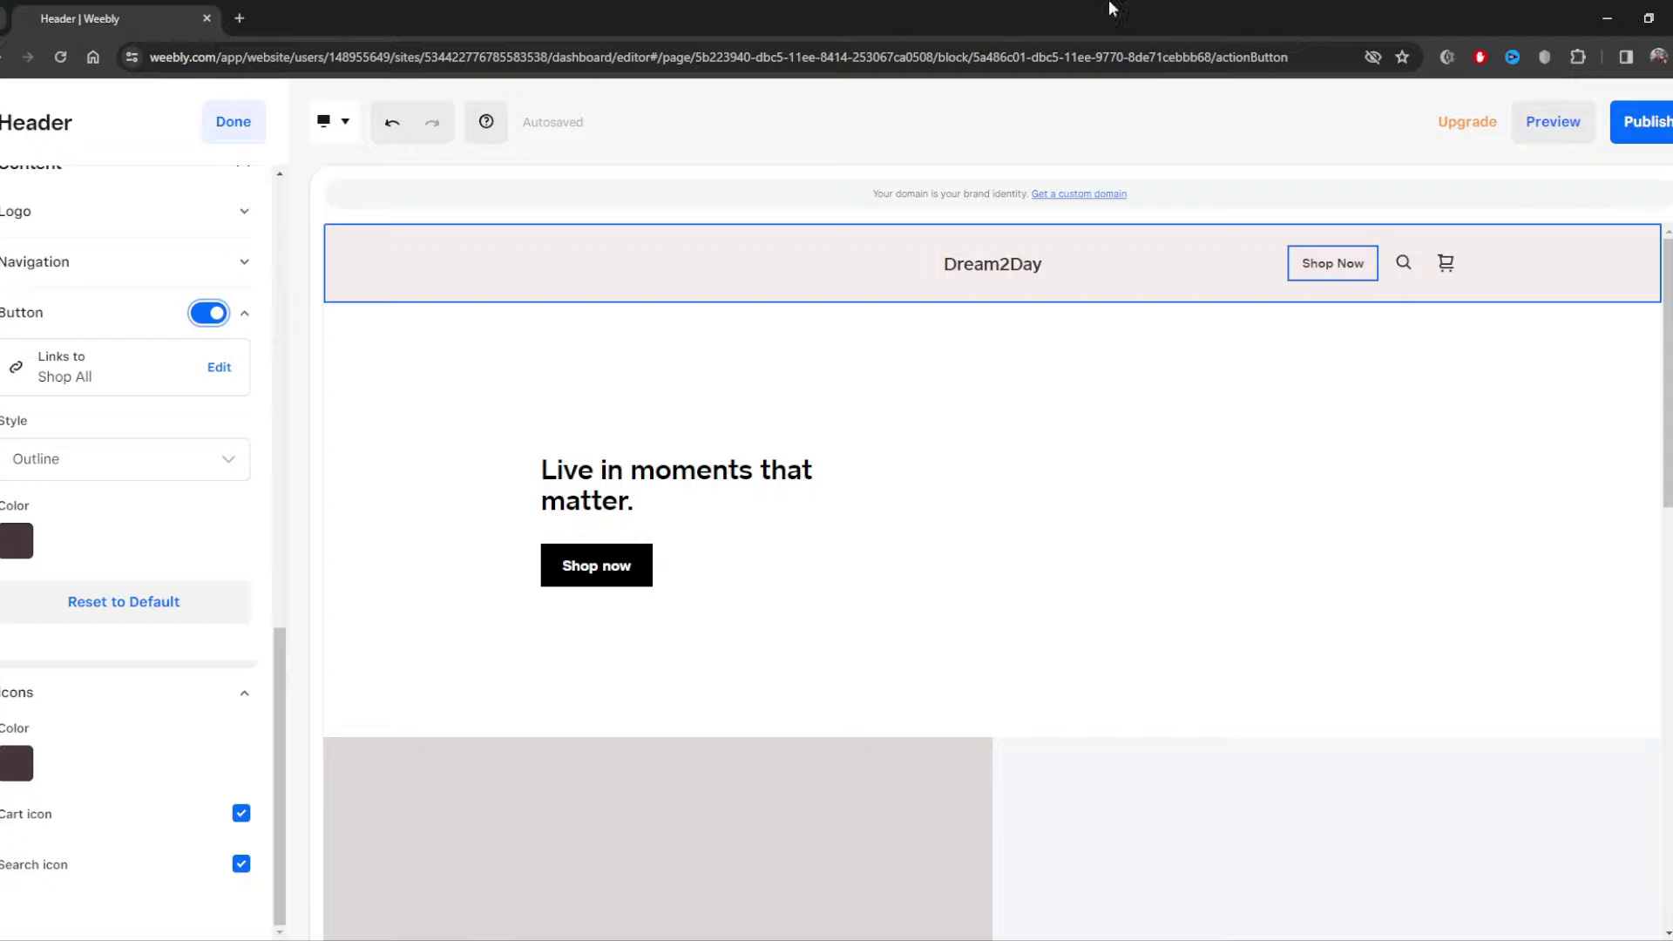
scroll(116, 637, "up", 2)
scroll(116, 637, "up", 2)
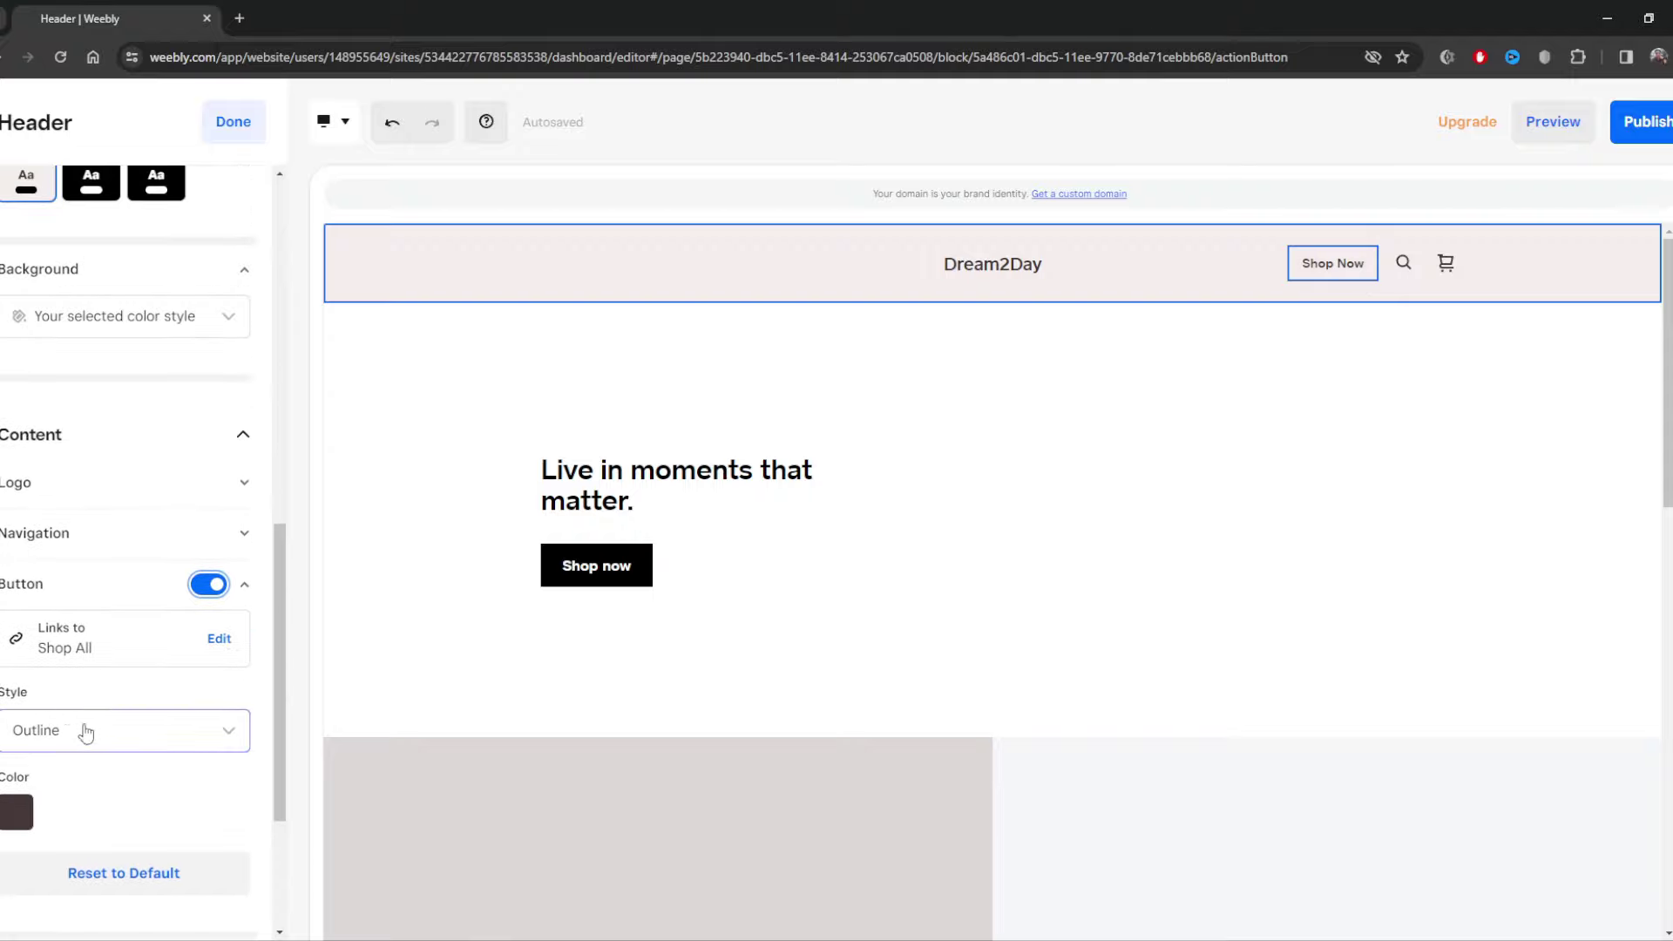
scroll(263, 688, "up", 3)
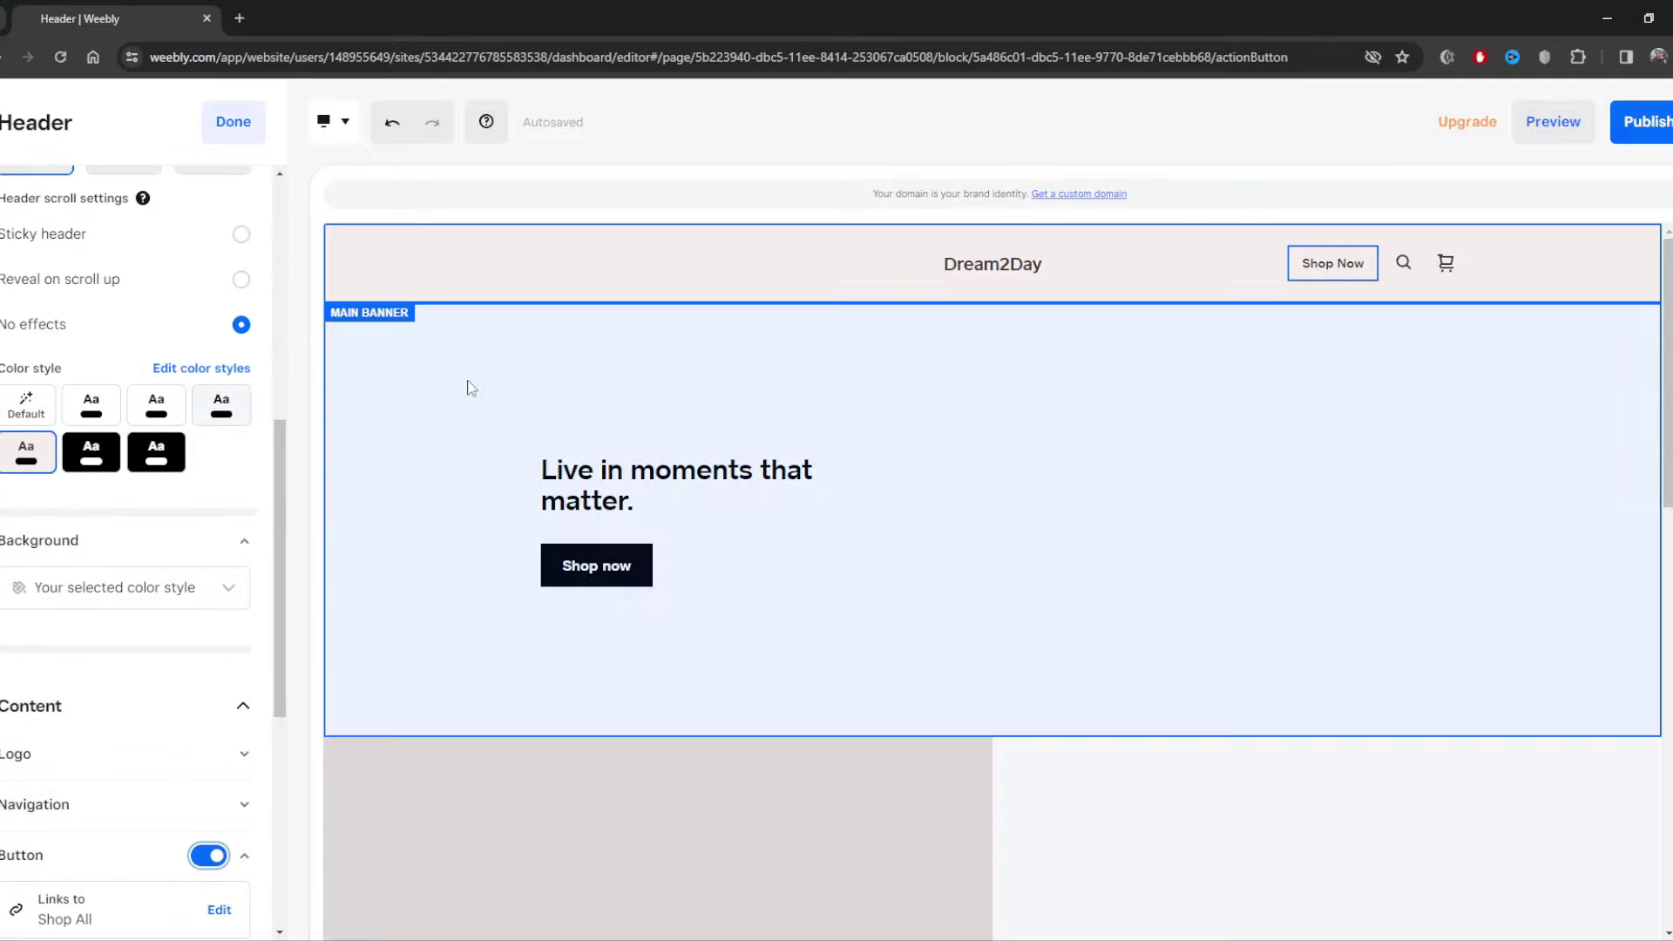
Give the main banner the layout with text on its left and an inset image on its right.
left_click(925, 431)
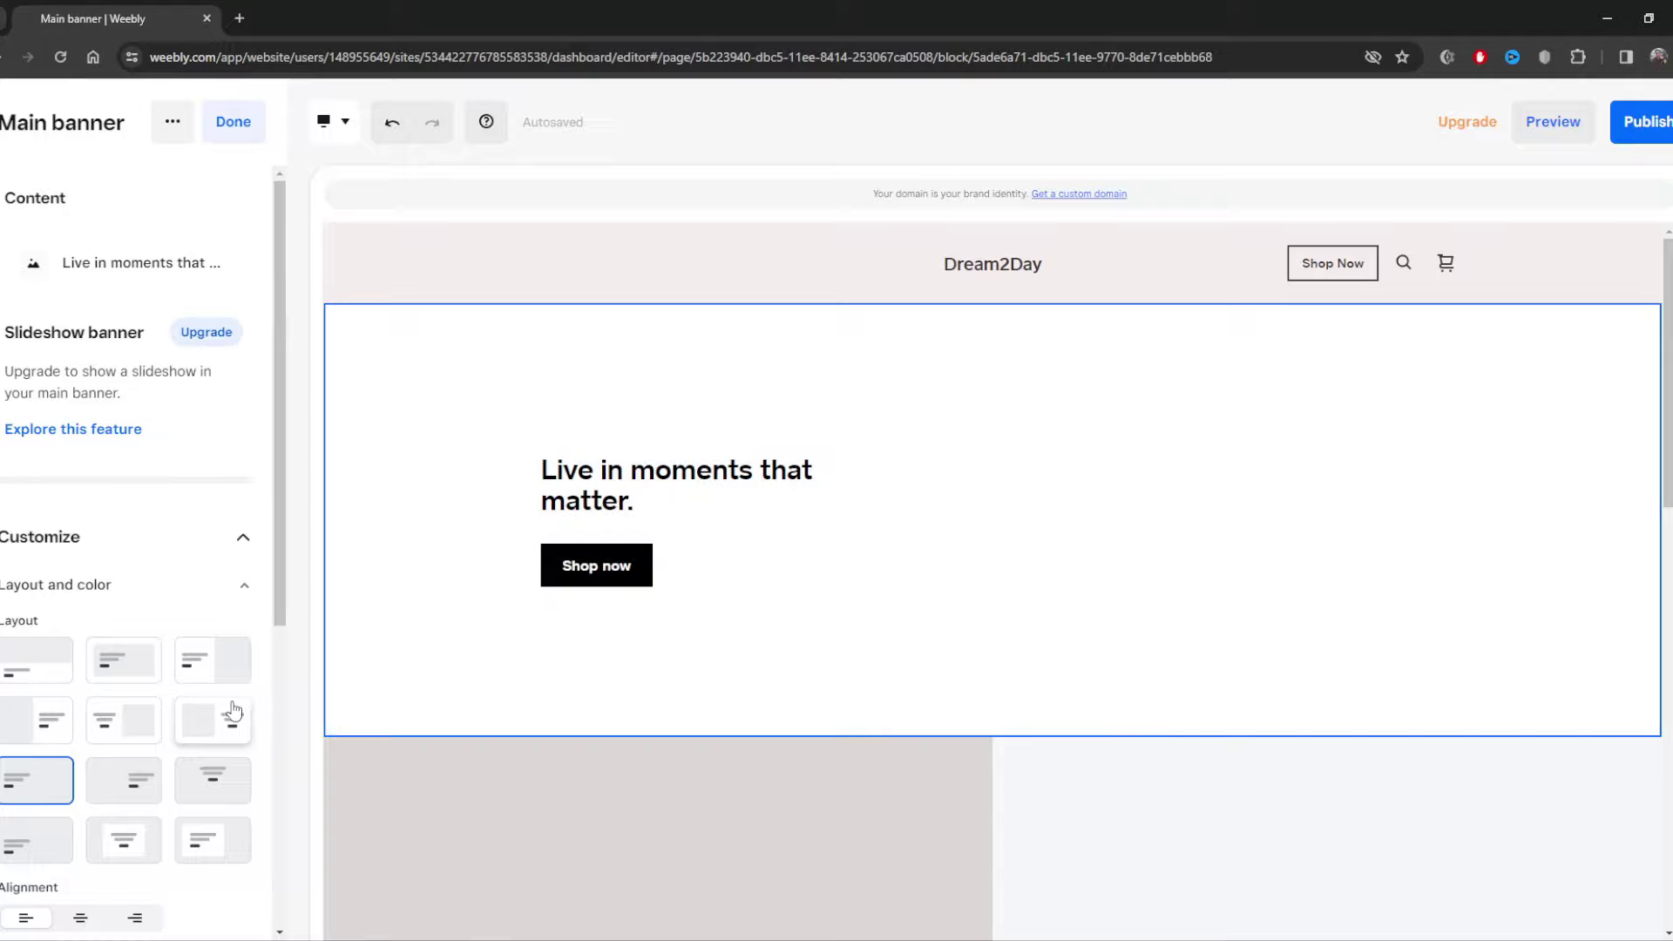
left_click(122, 719)
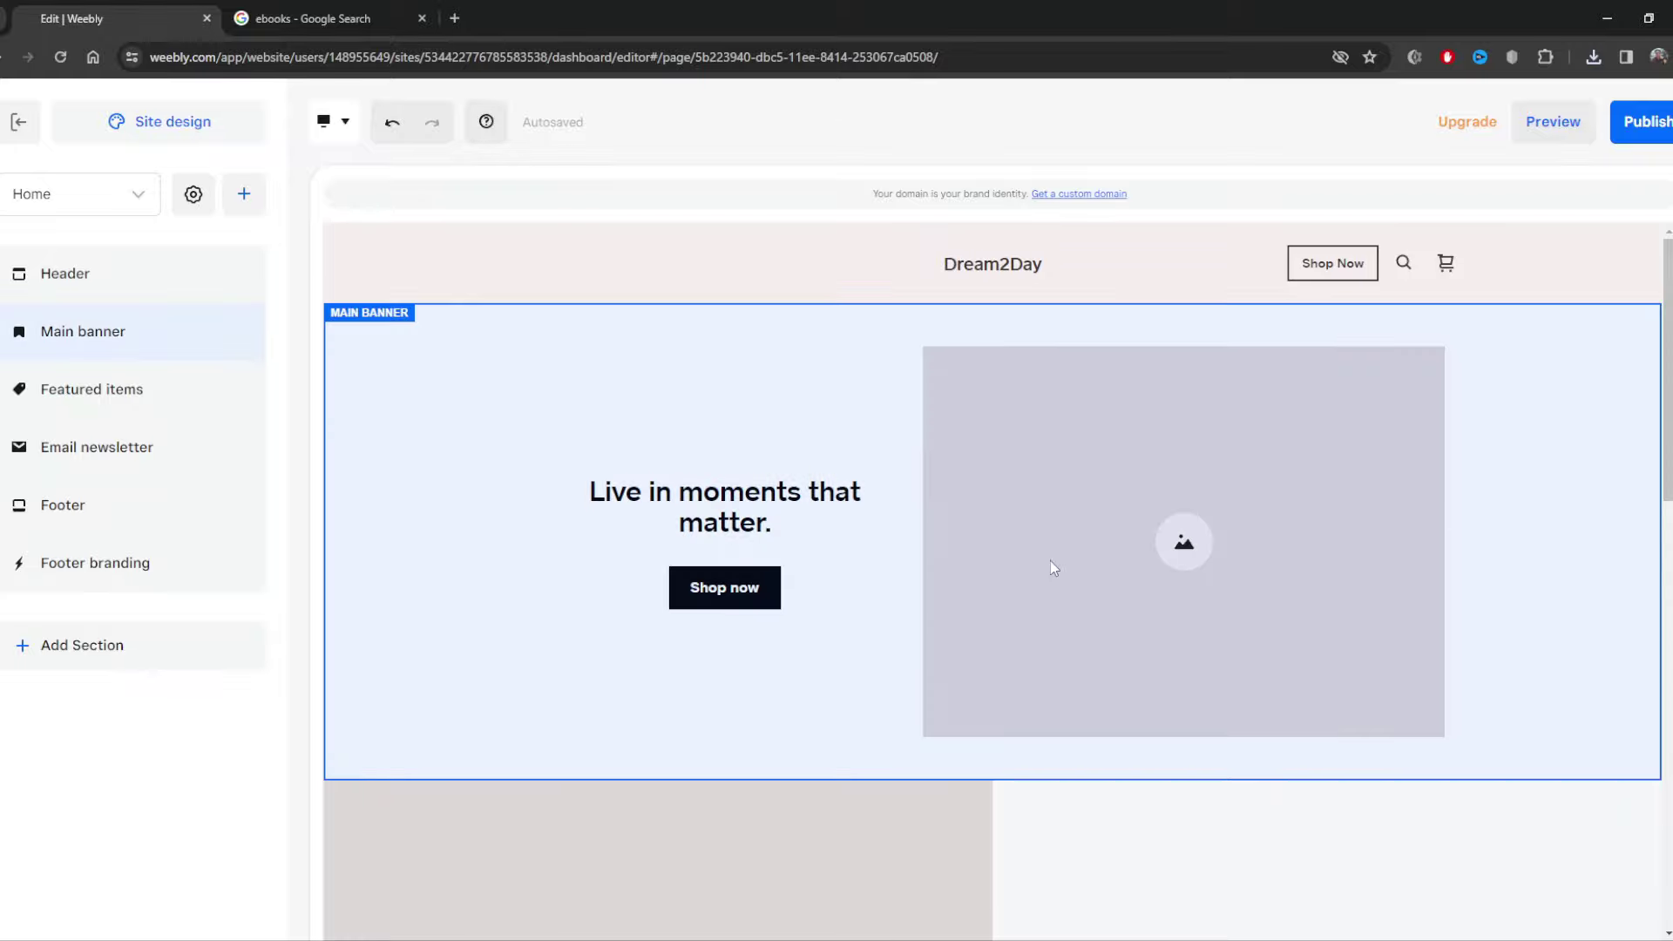
Upload ebook1.jpg and add it as the main banner's image.
left_click(1050, 565)
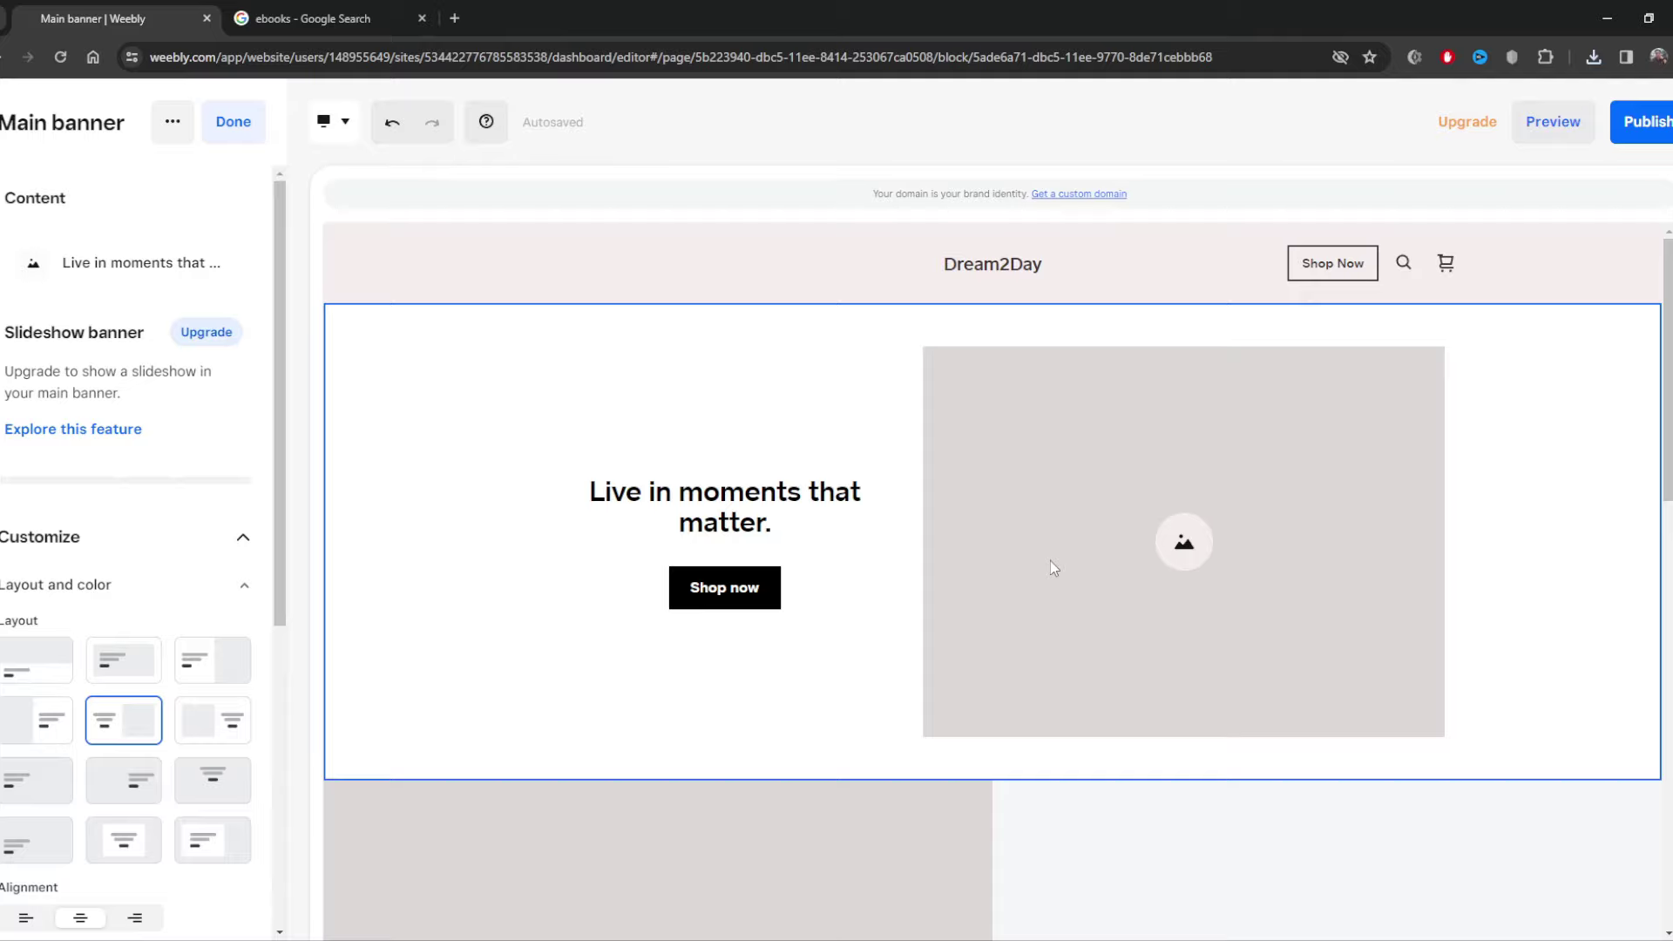
left_click(1182, 555)
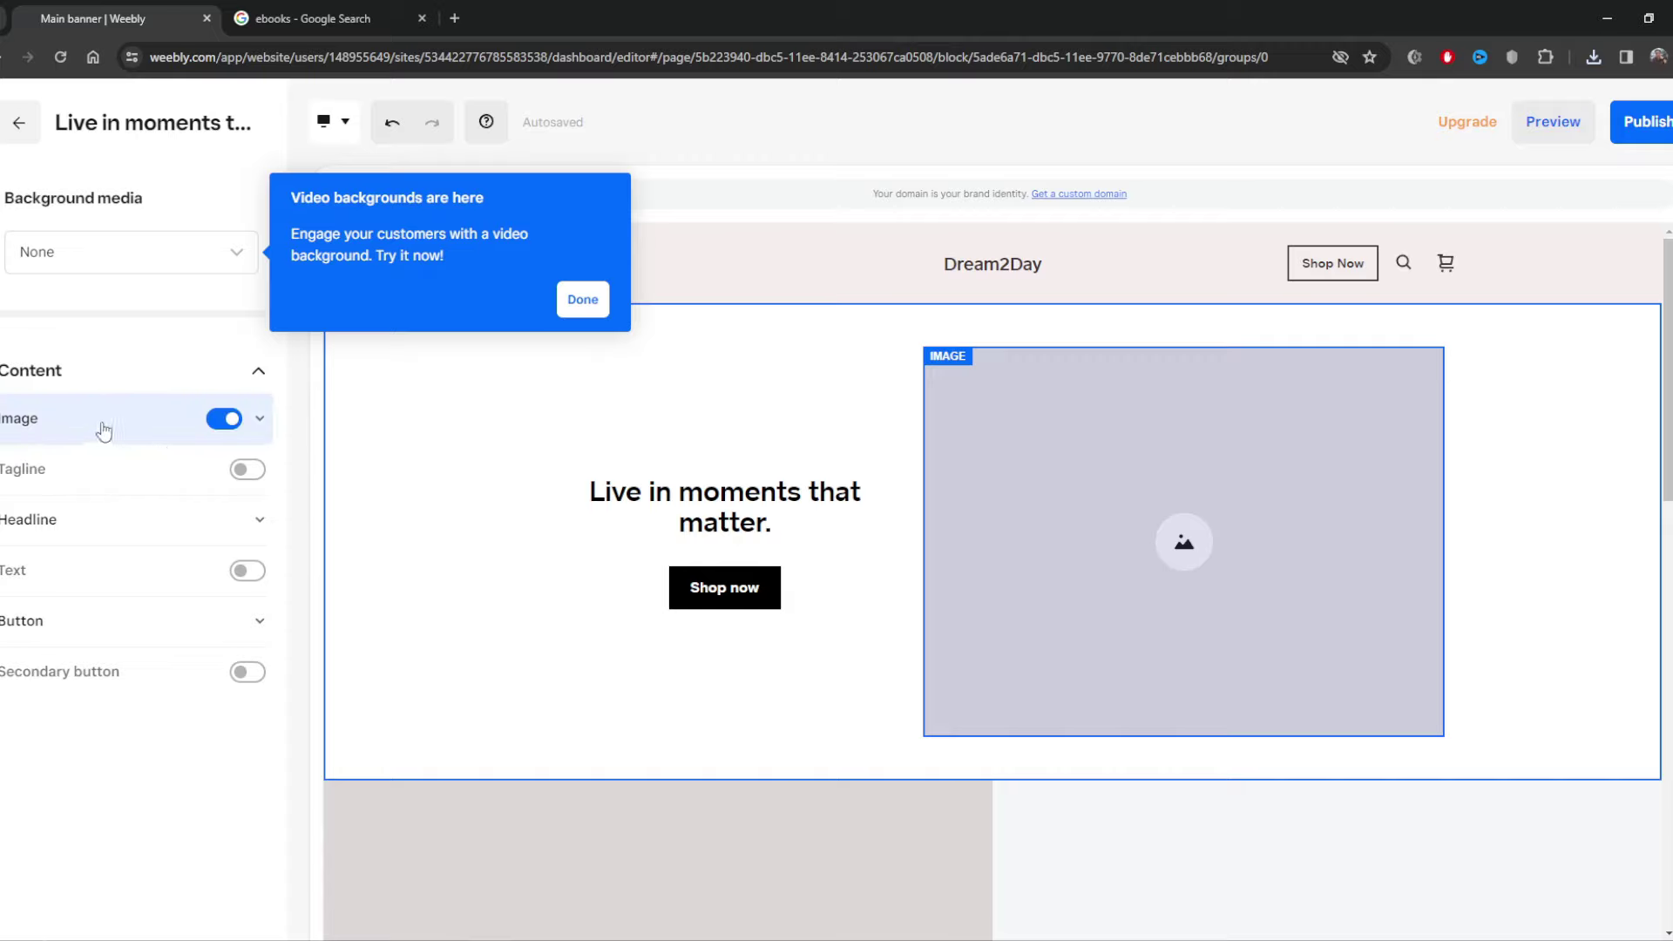
left_click(257, 421)
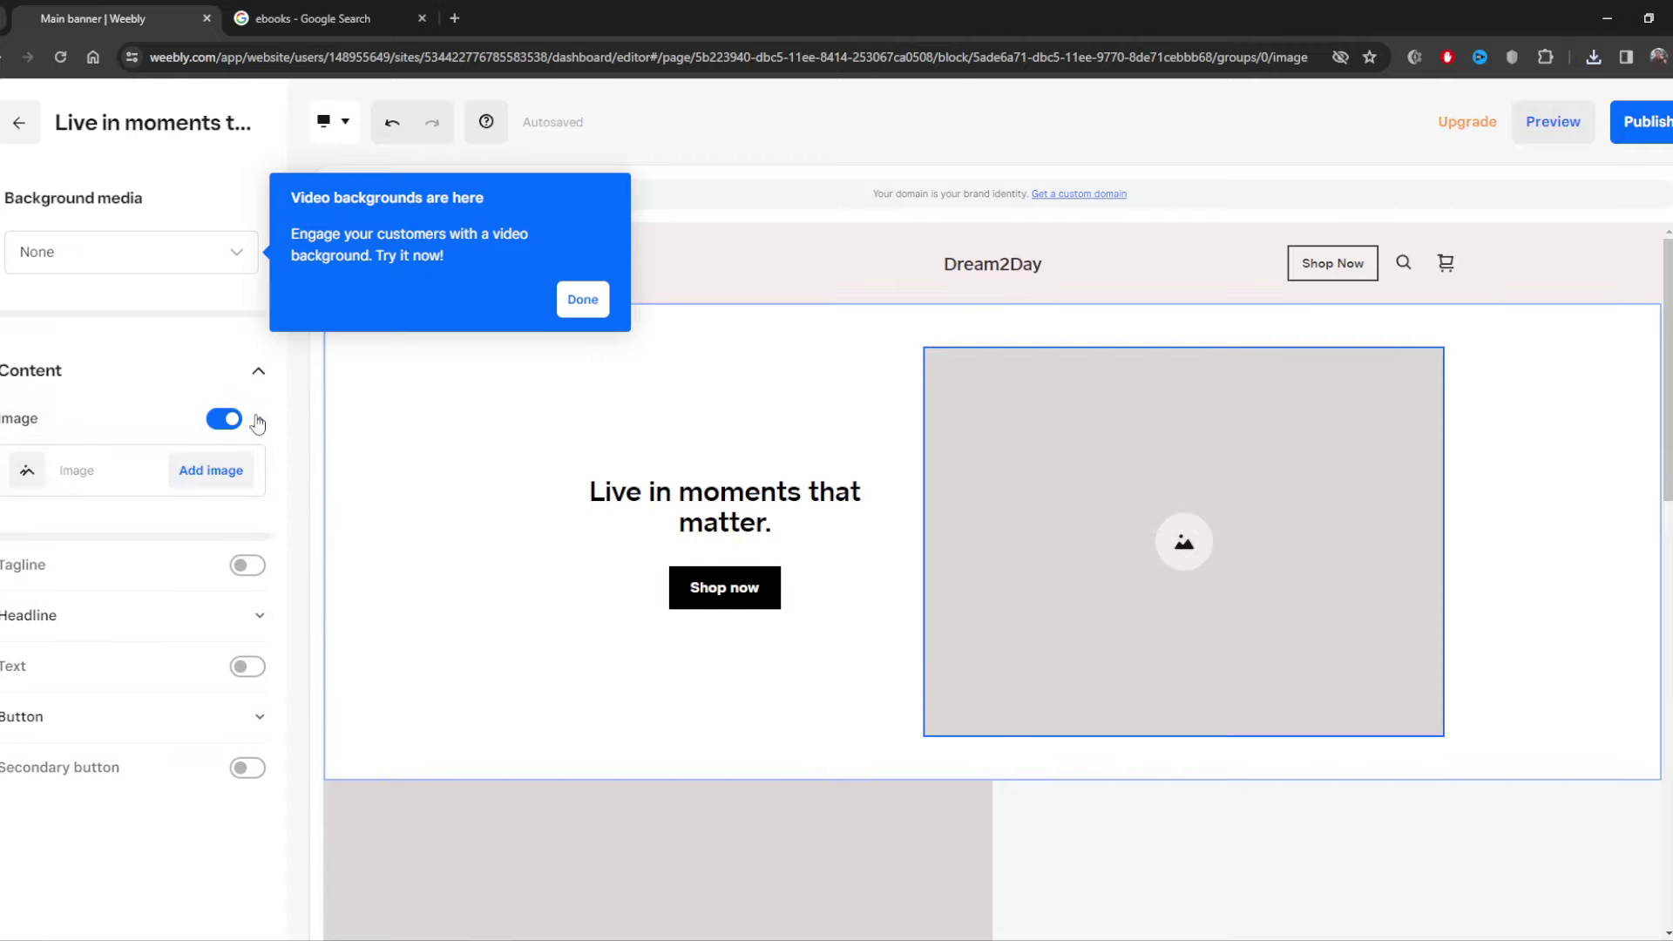
left_click(211, 470)
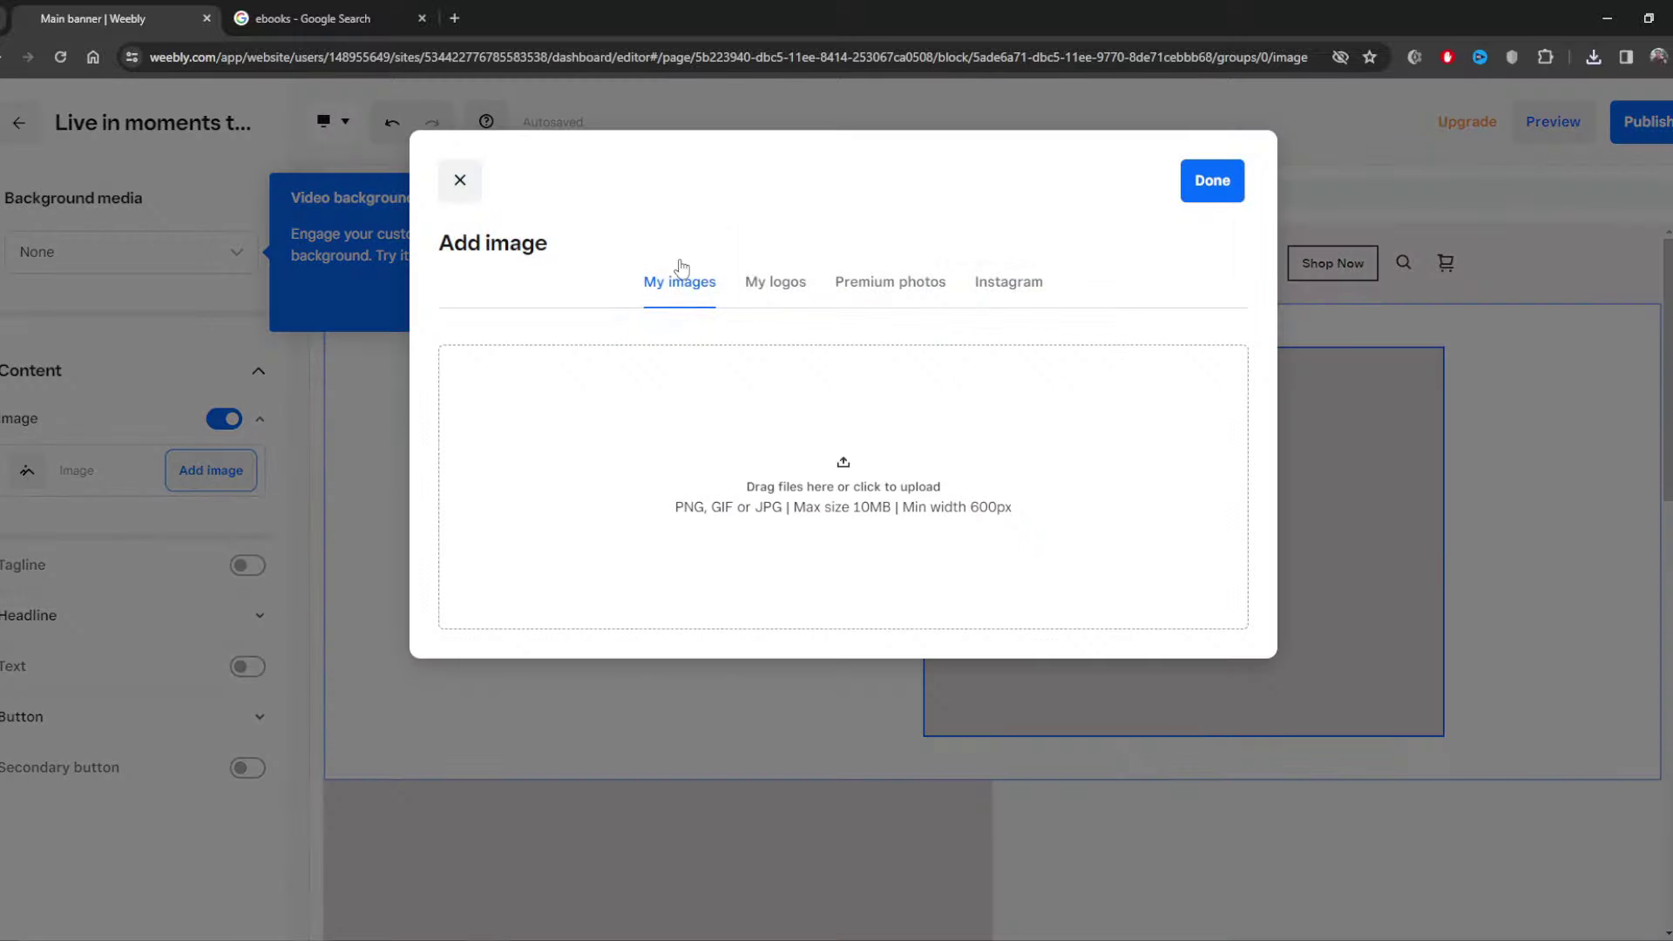
left_click(876, 481)
left_click(476, 296)
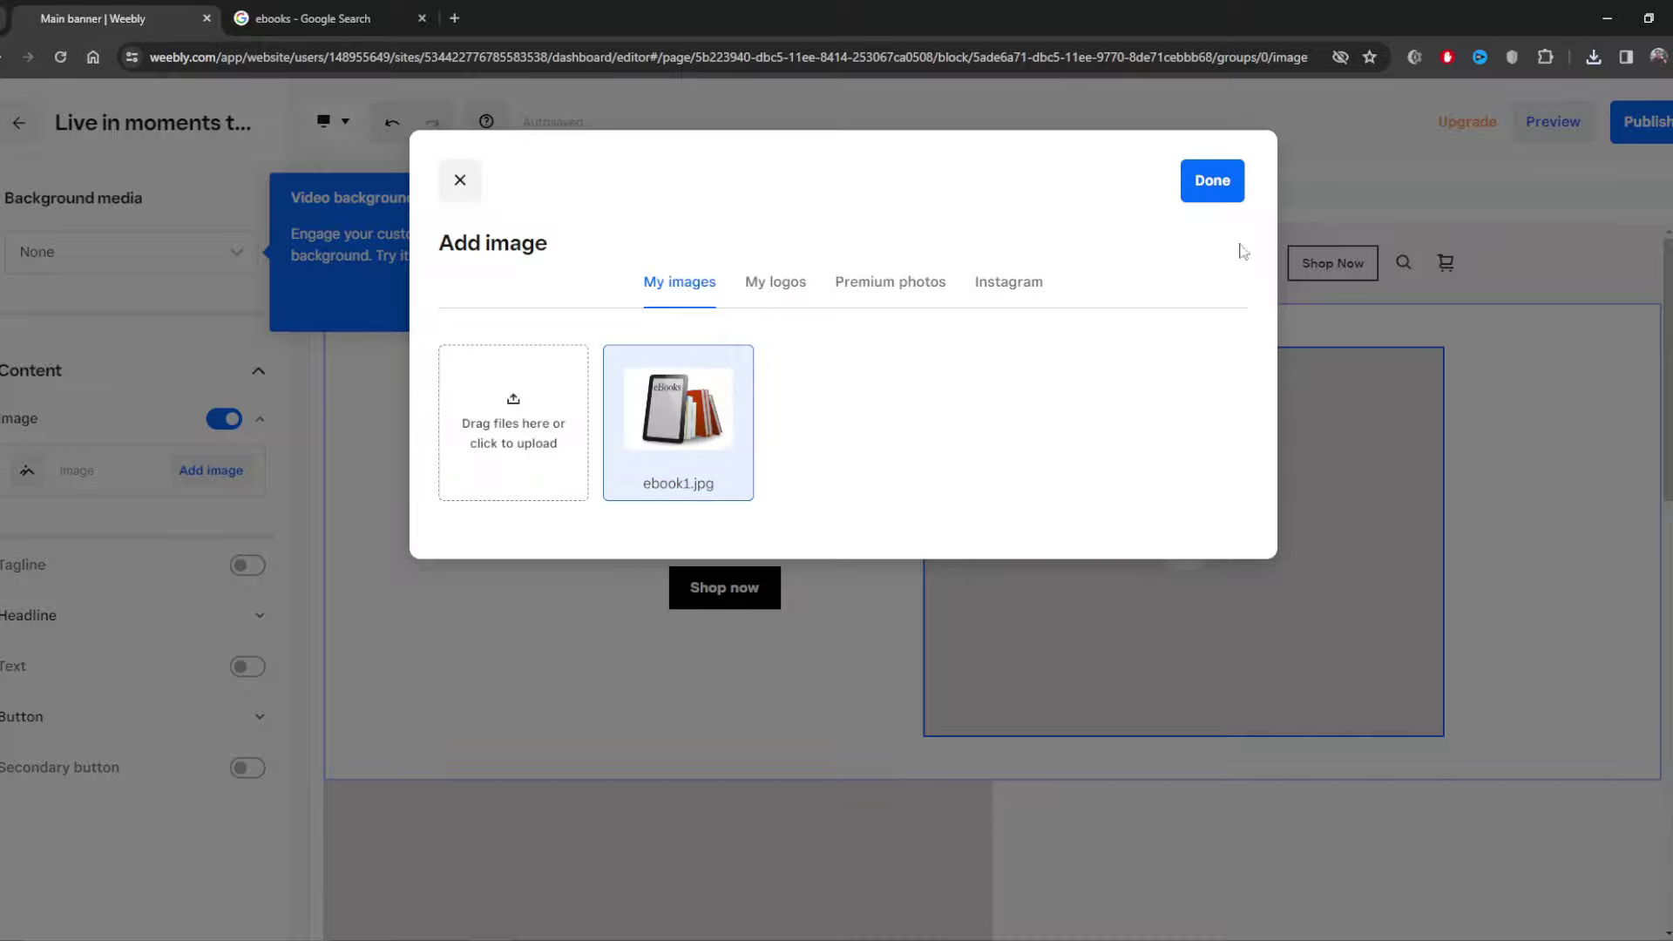
left_click(1236, 184)
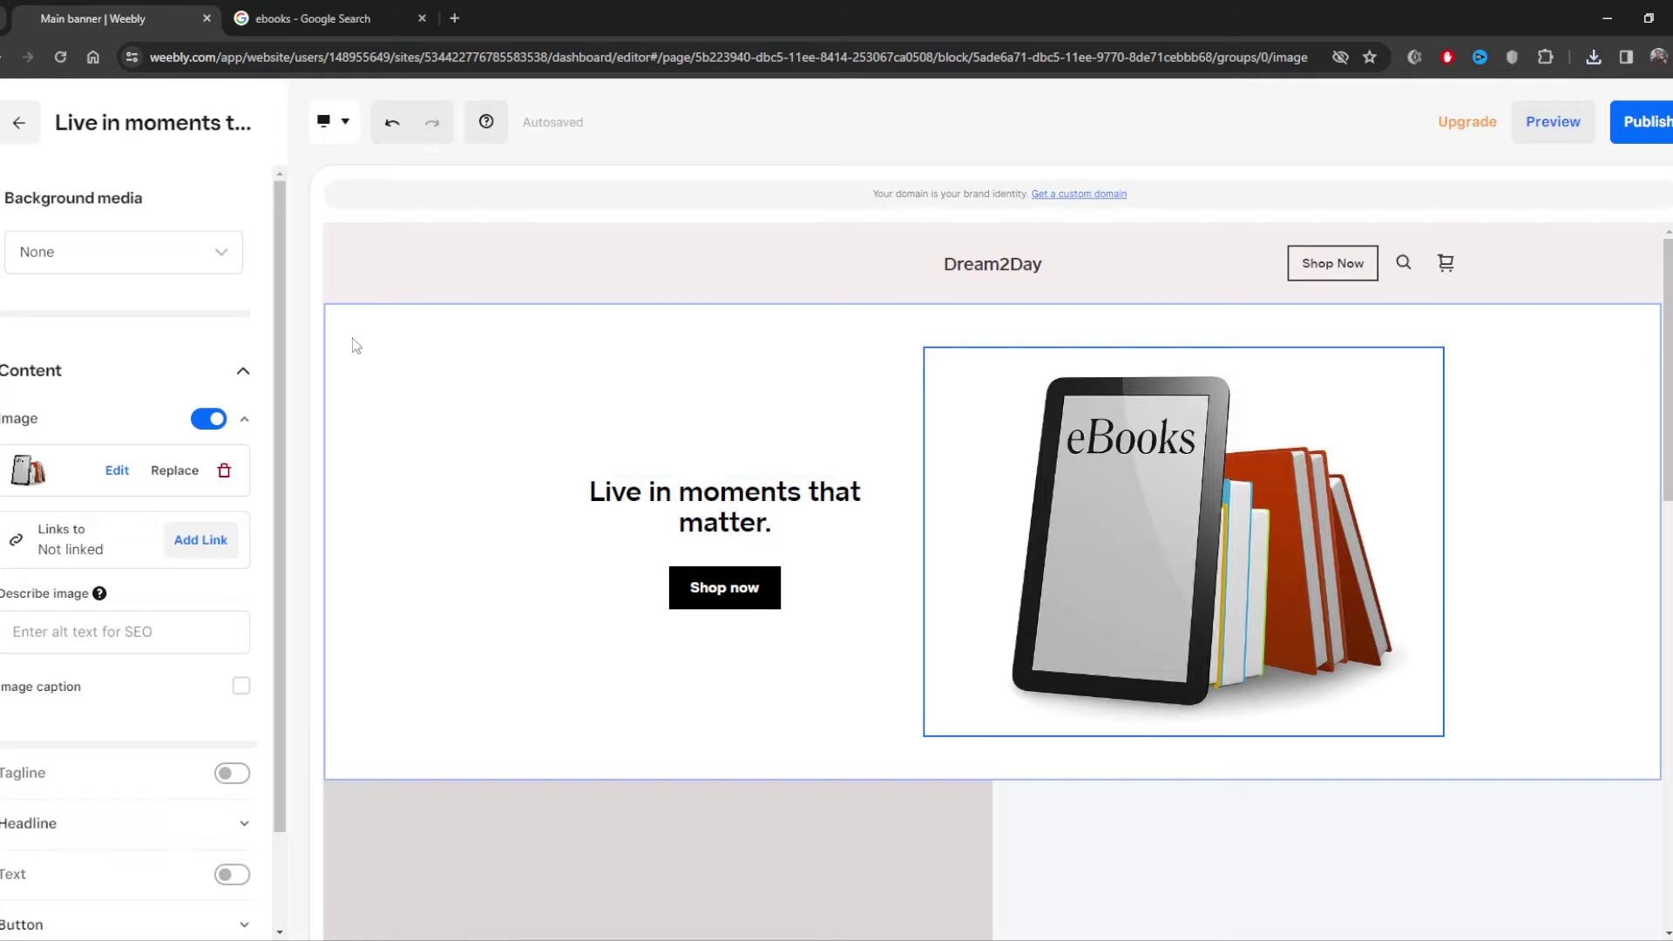
double_click(475, 441)
left_click(419, 442)
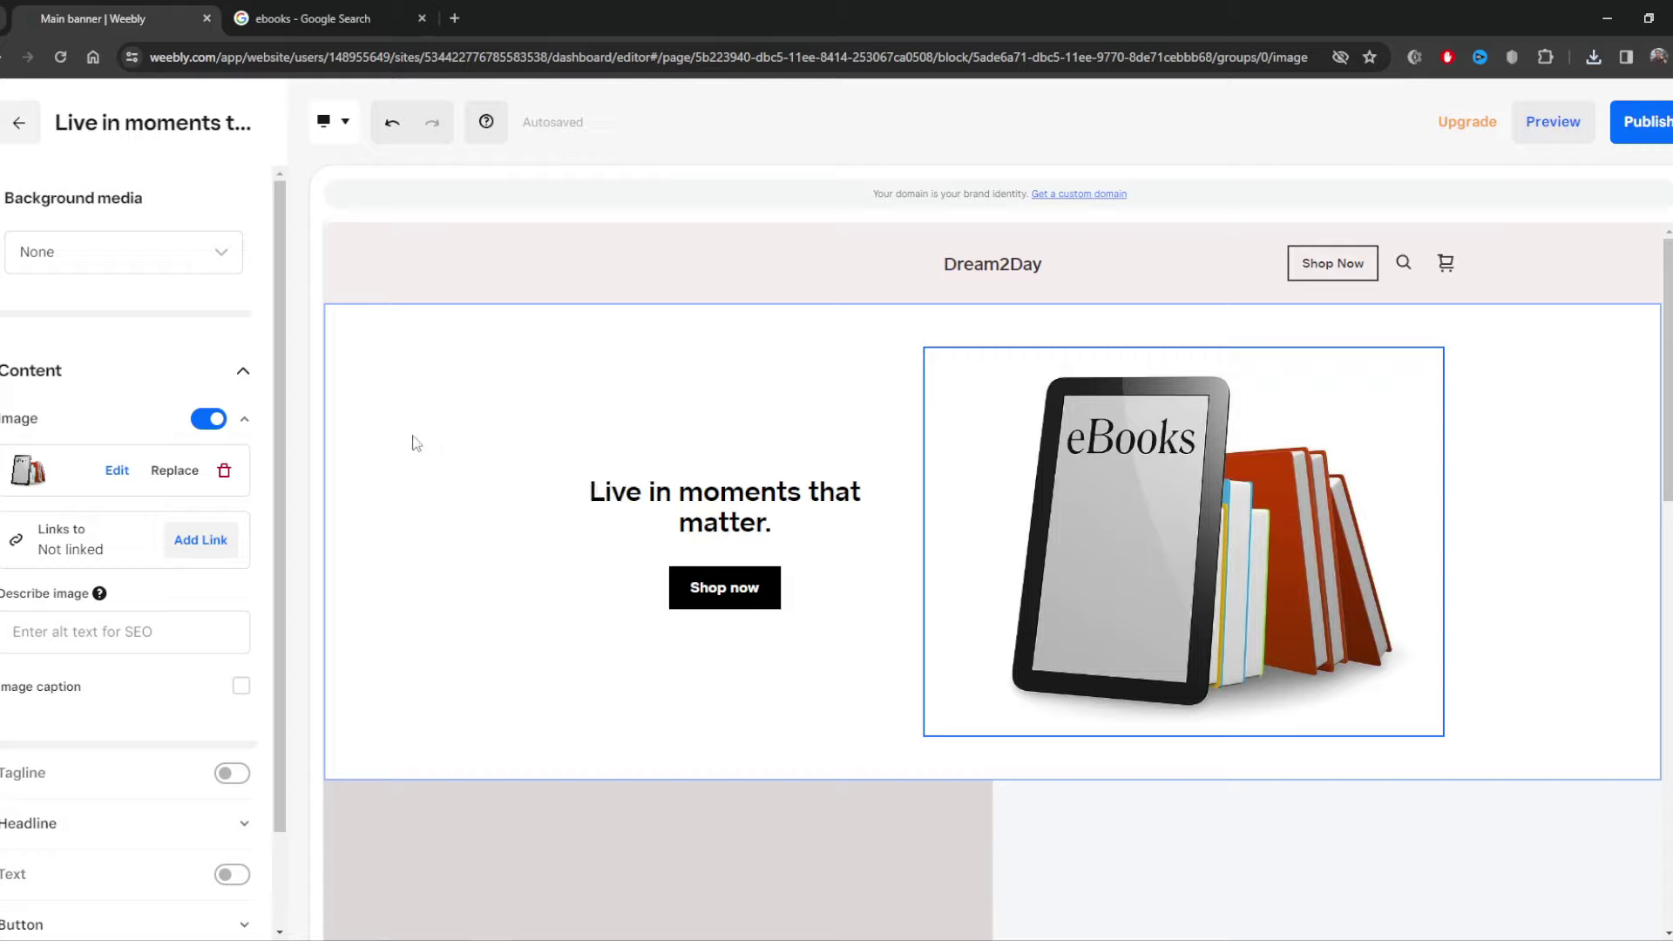
left_click(232, 378)
left_click(231, 376)
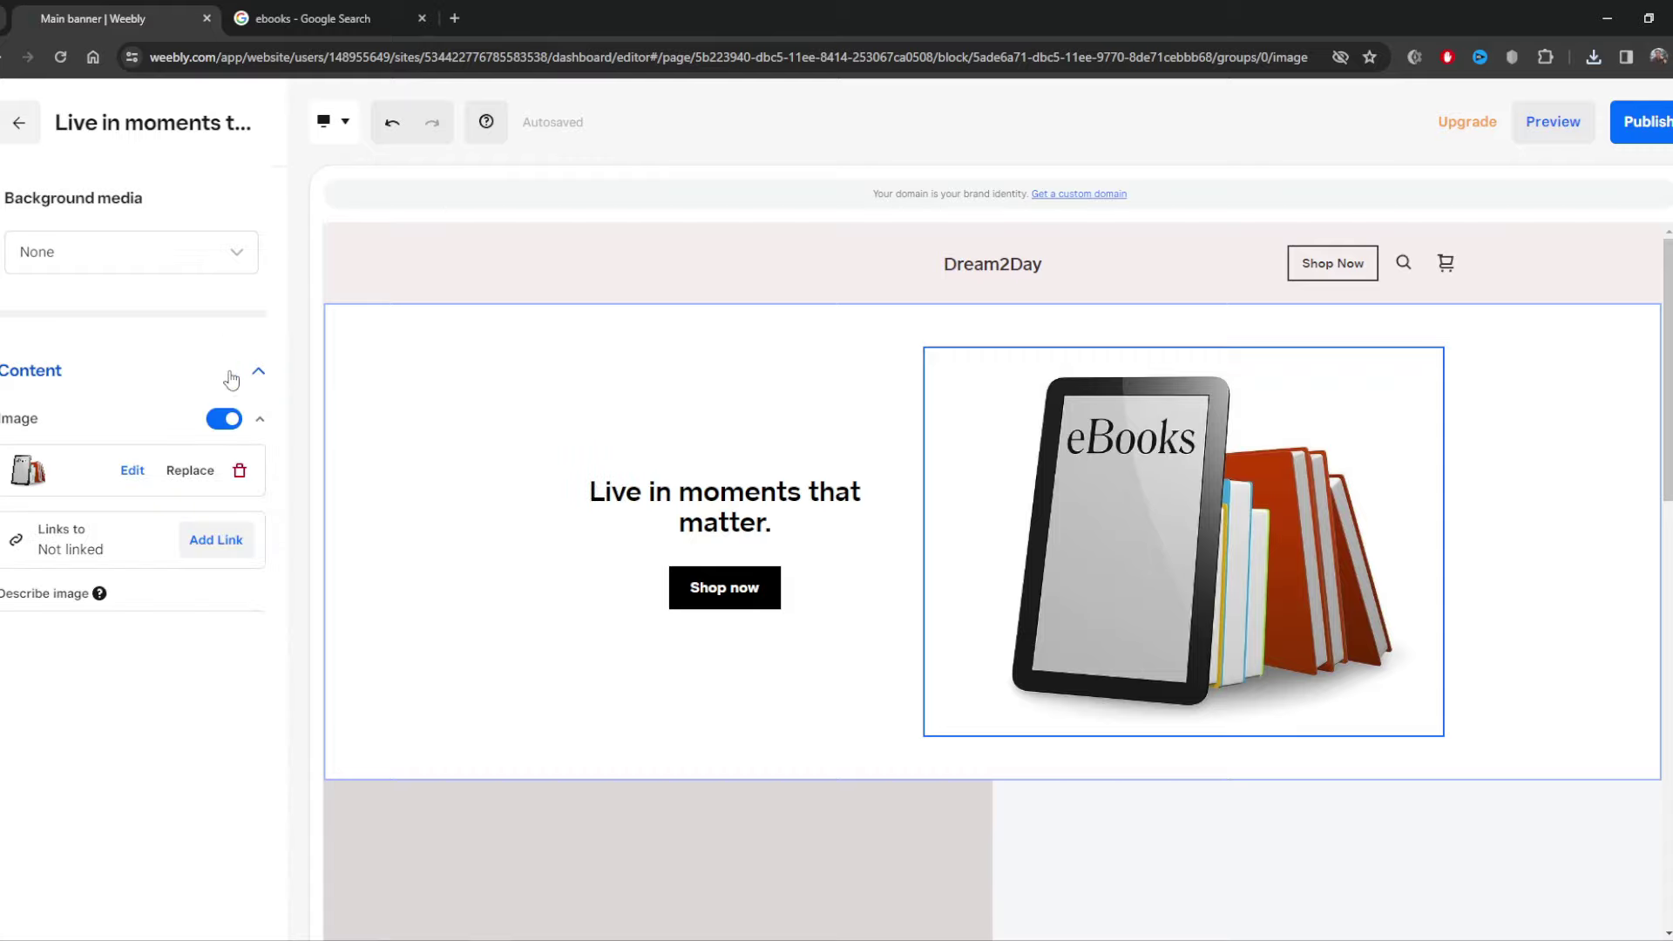
Set the main banner's background media to an image, uploading the empty-living-room picture from the Desktop.
left_click(221, 247)
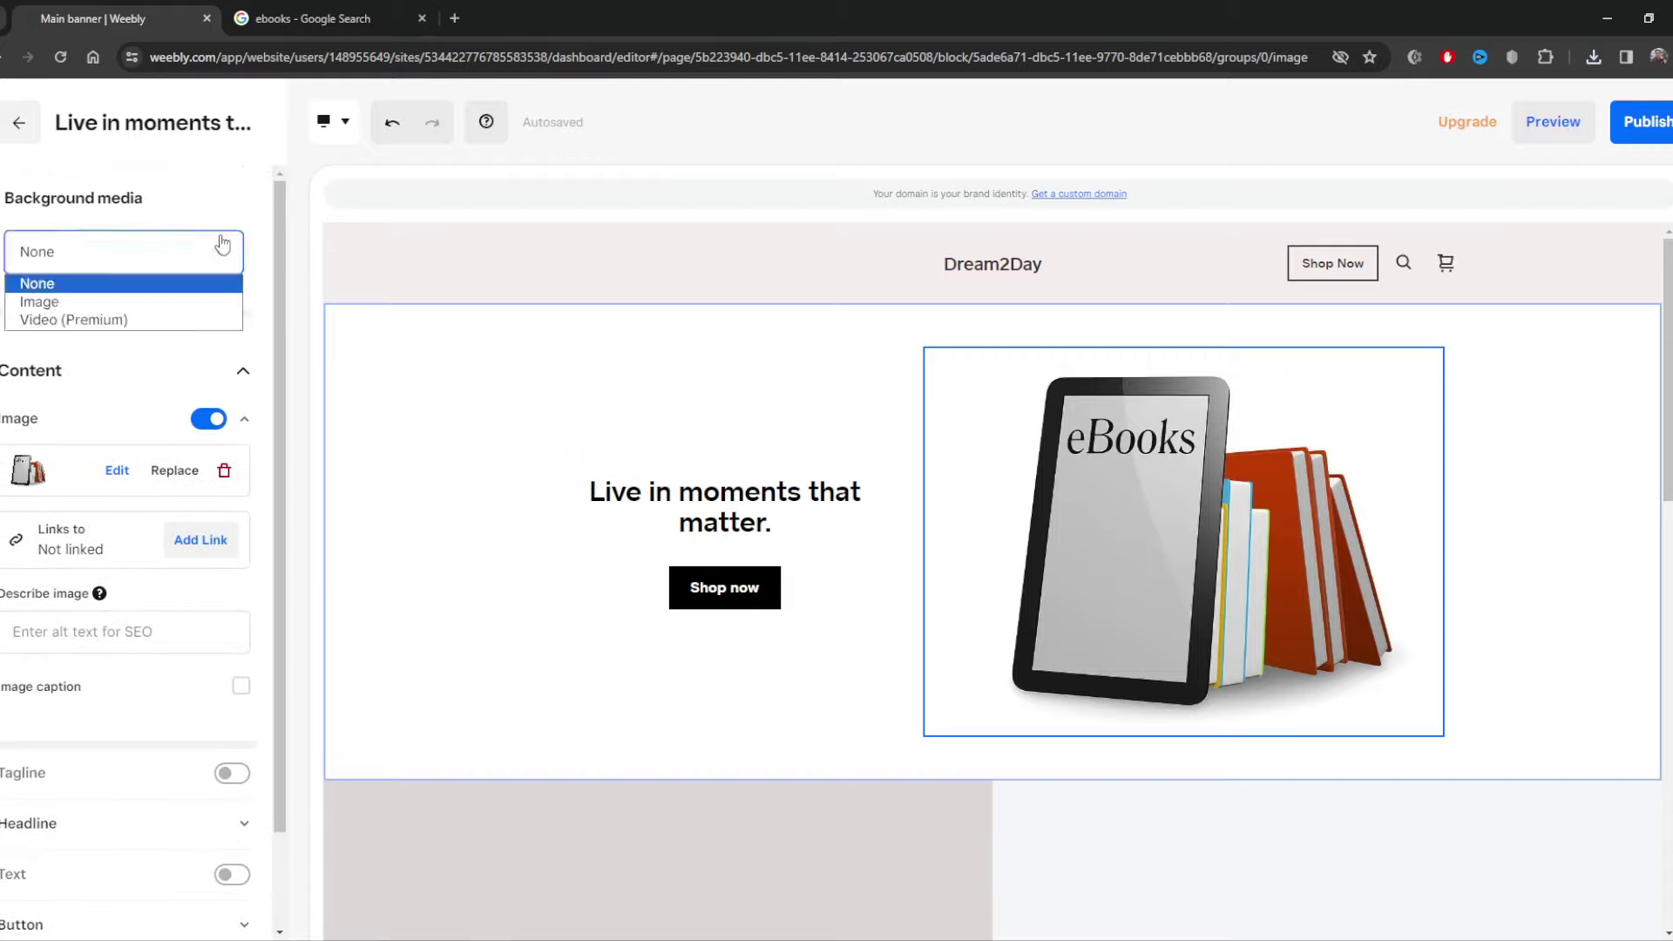
left_click(140, 301)
left_click(174, 331)
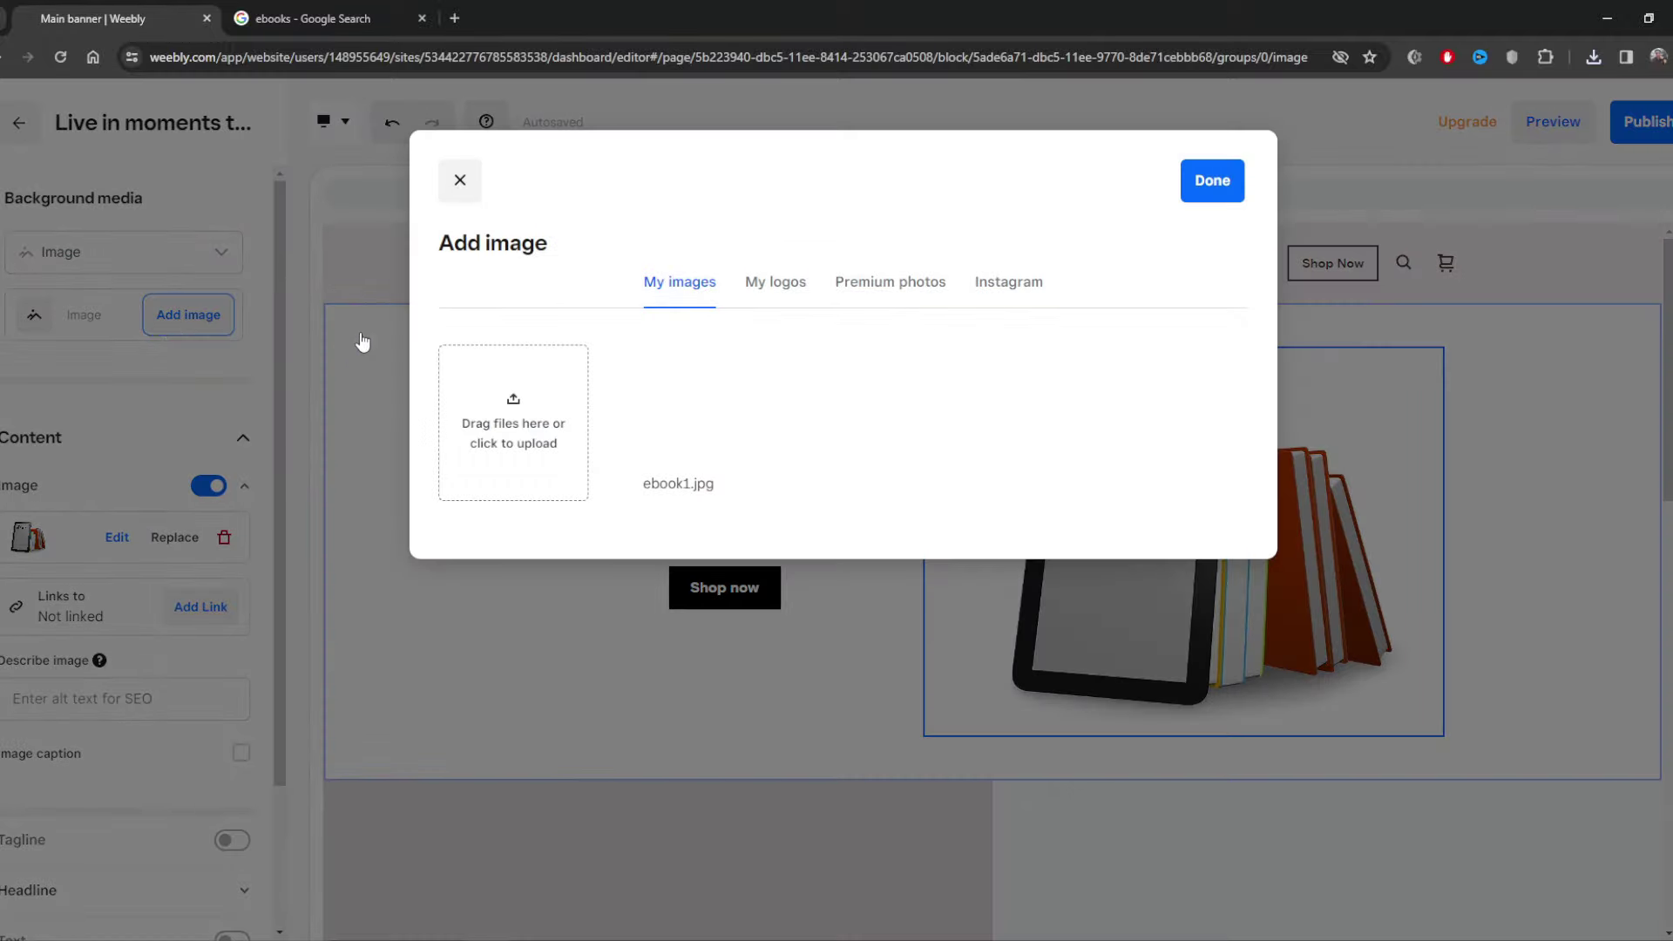
left_click(538, 408)
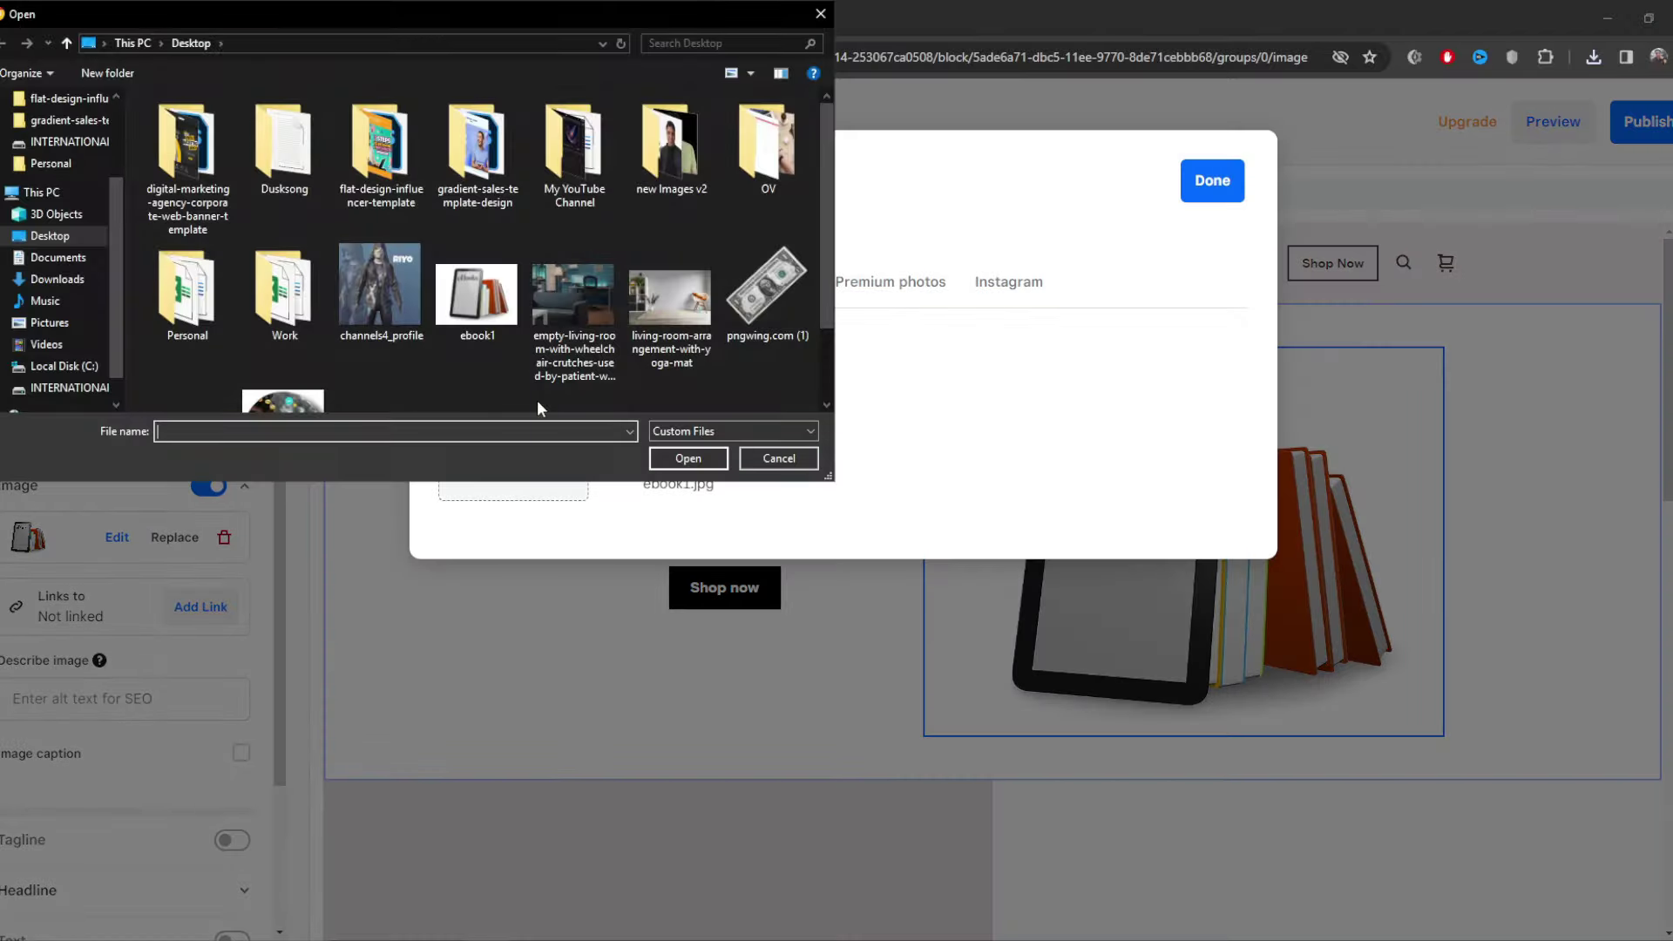
left_click(592, 366)
left_click(660, 459)
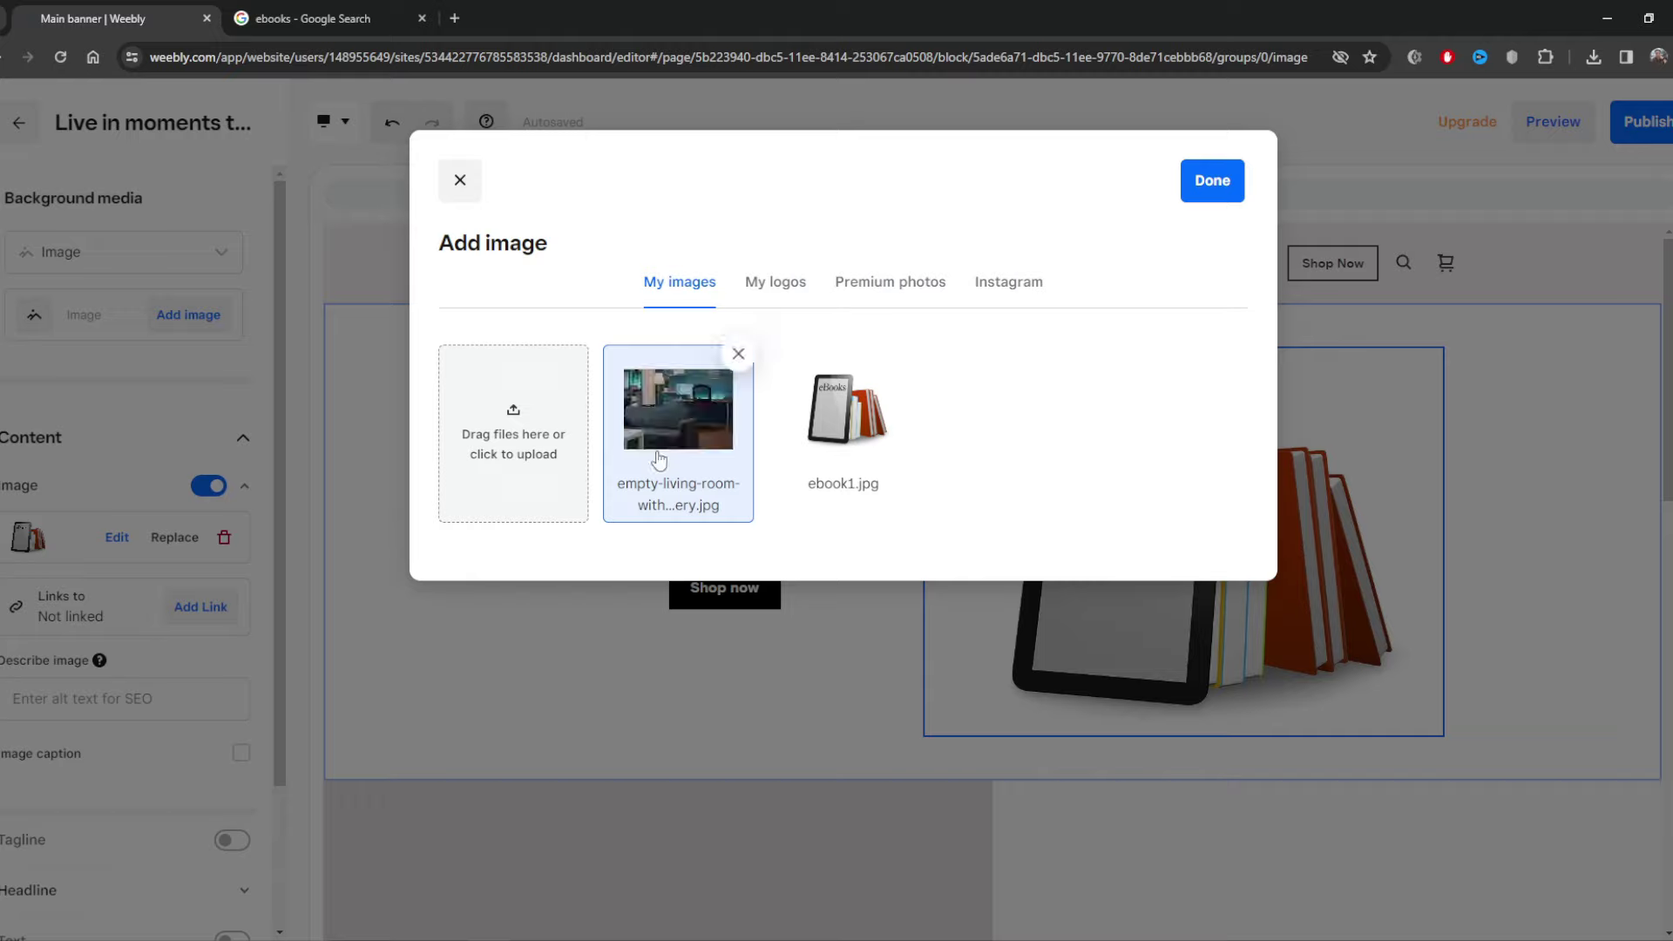
left_click(1190, 199)
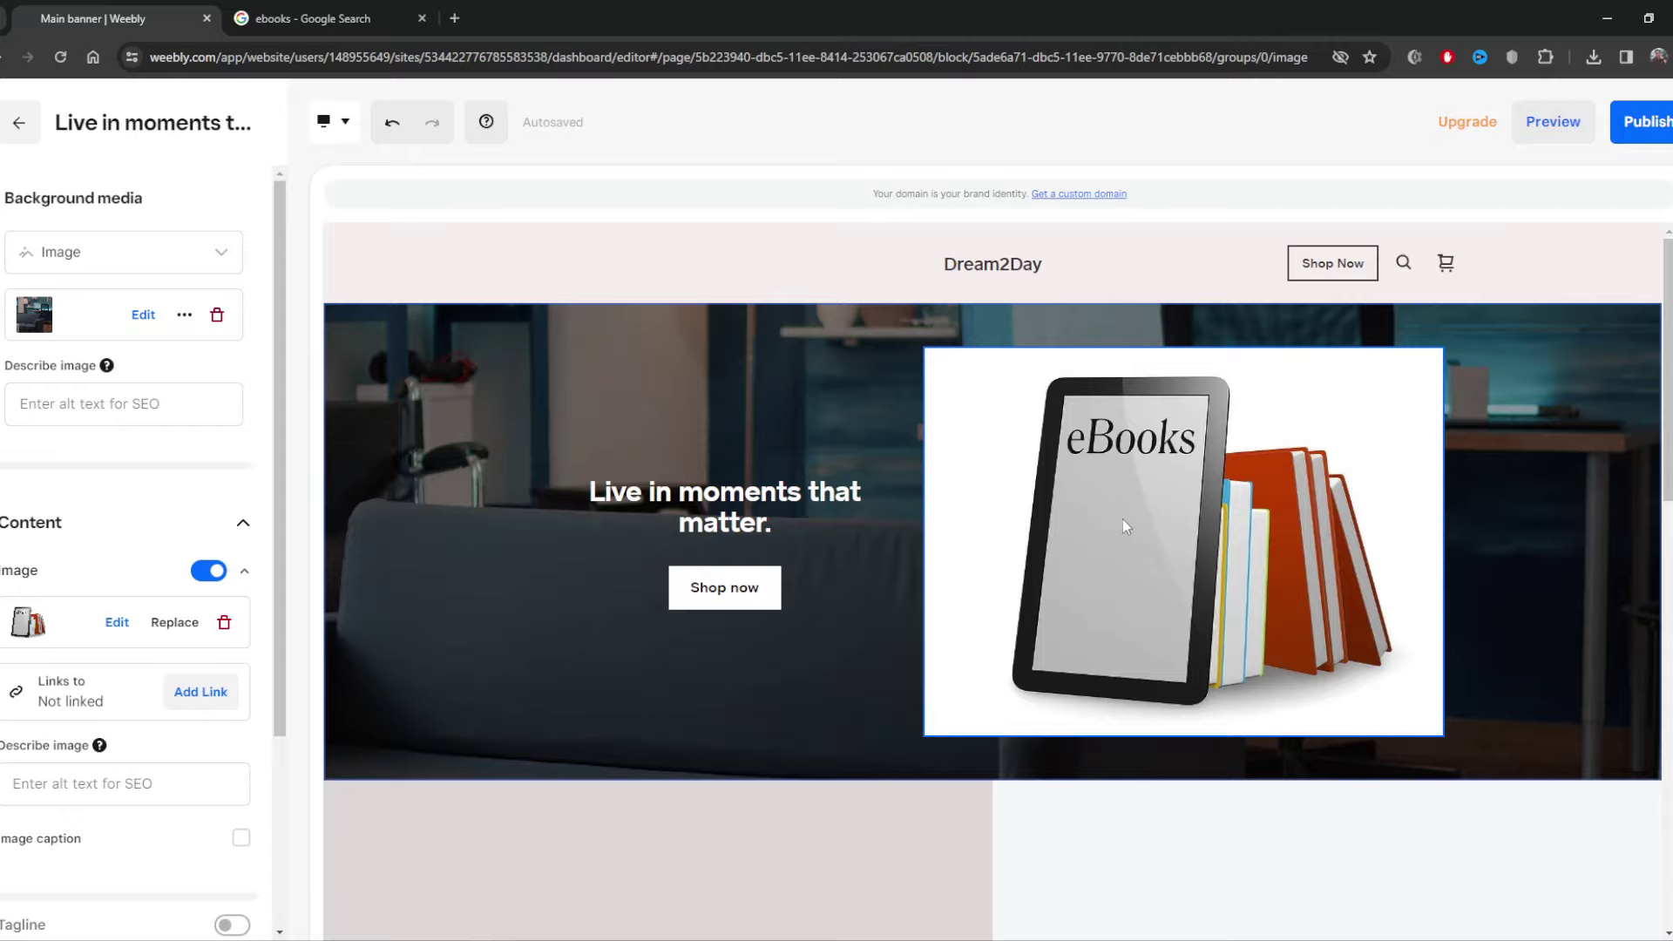
Open the Featured items section's settings and look over its layout and color options.
scroll(1122, 509, "down", 6)
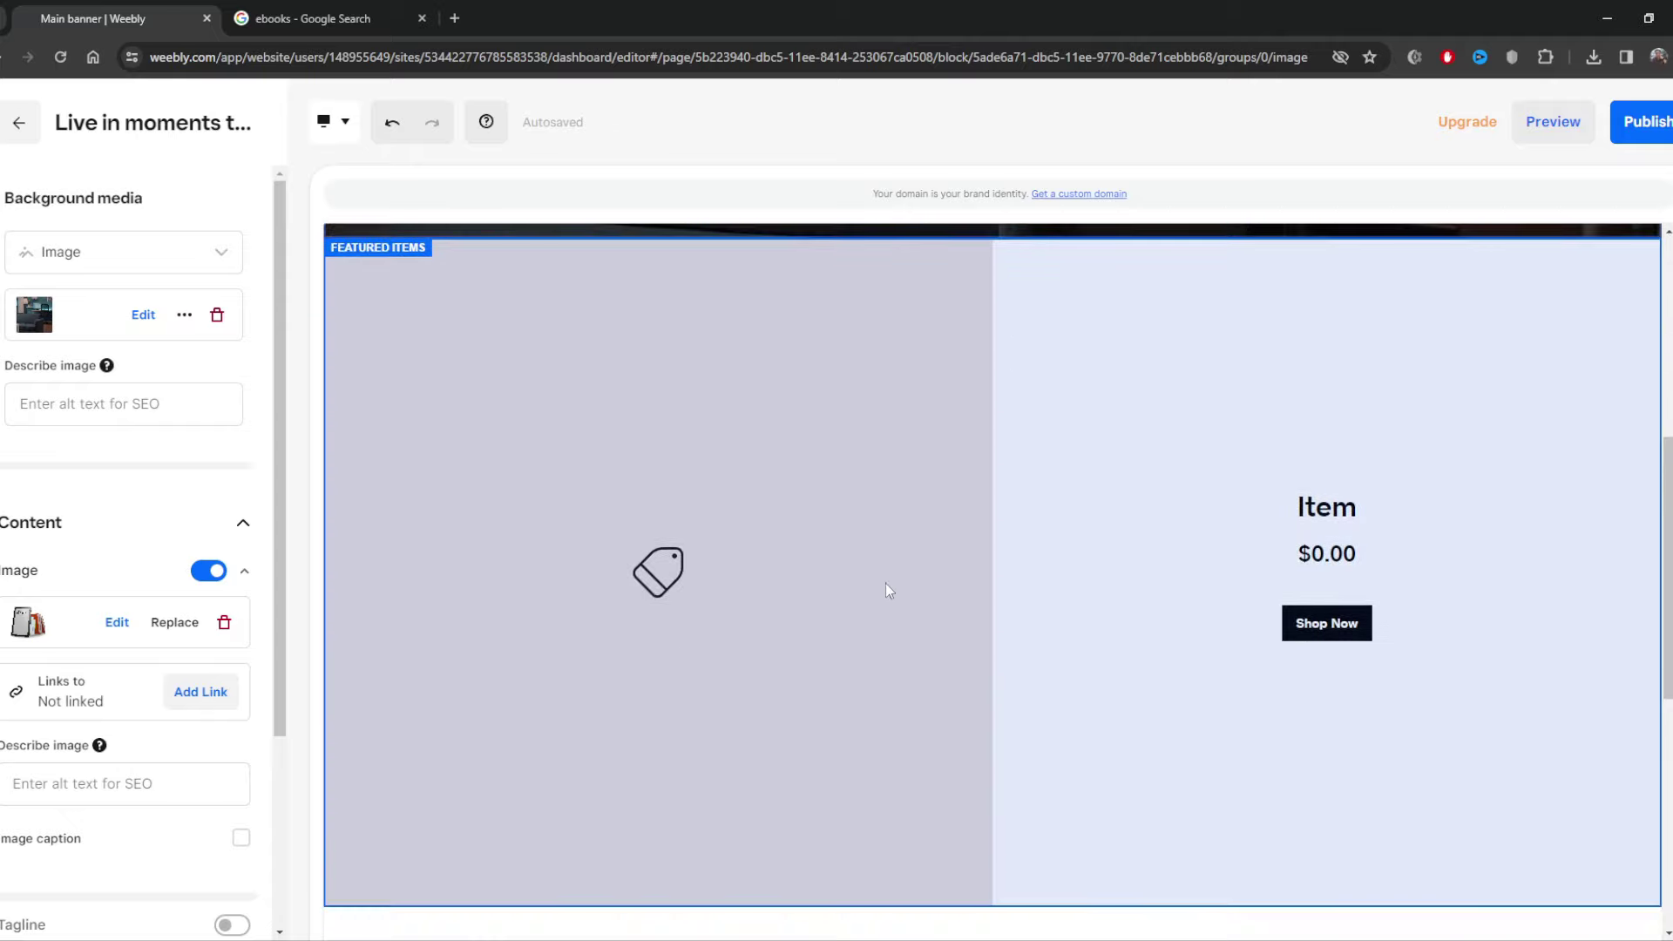
left_click(891, 557)
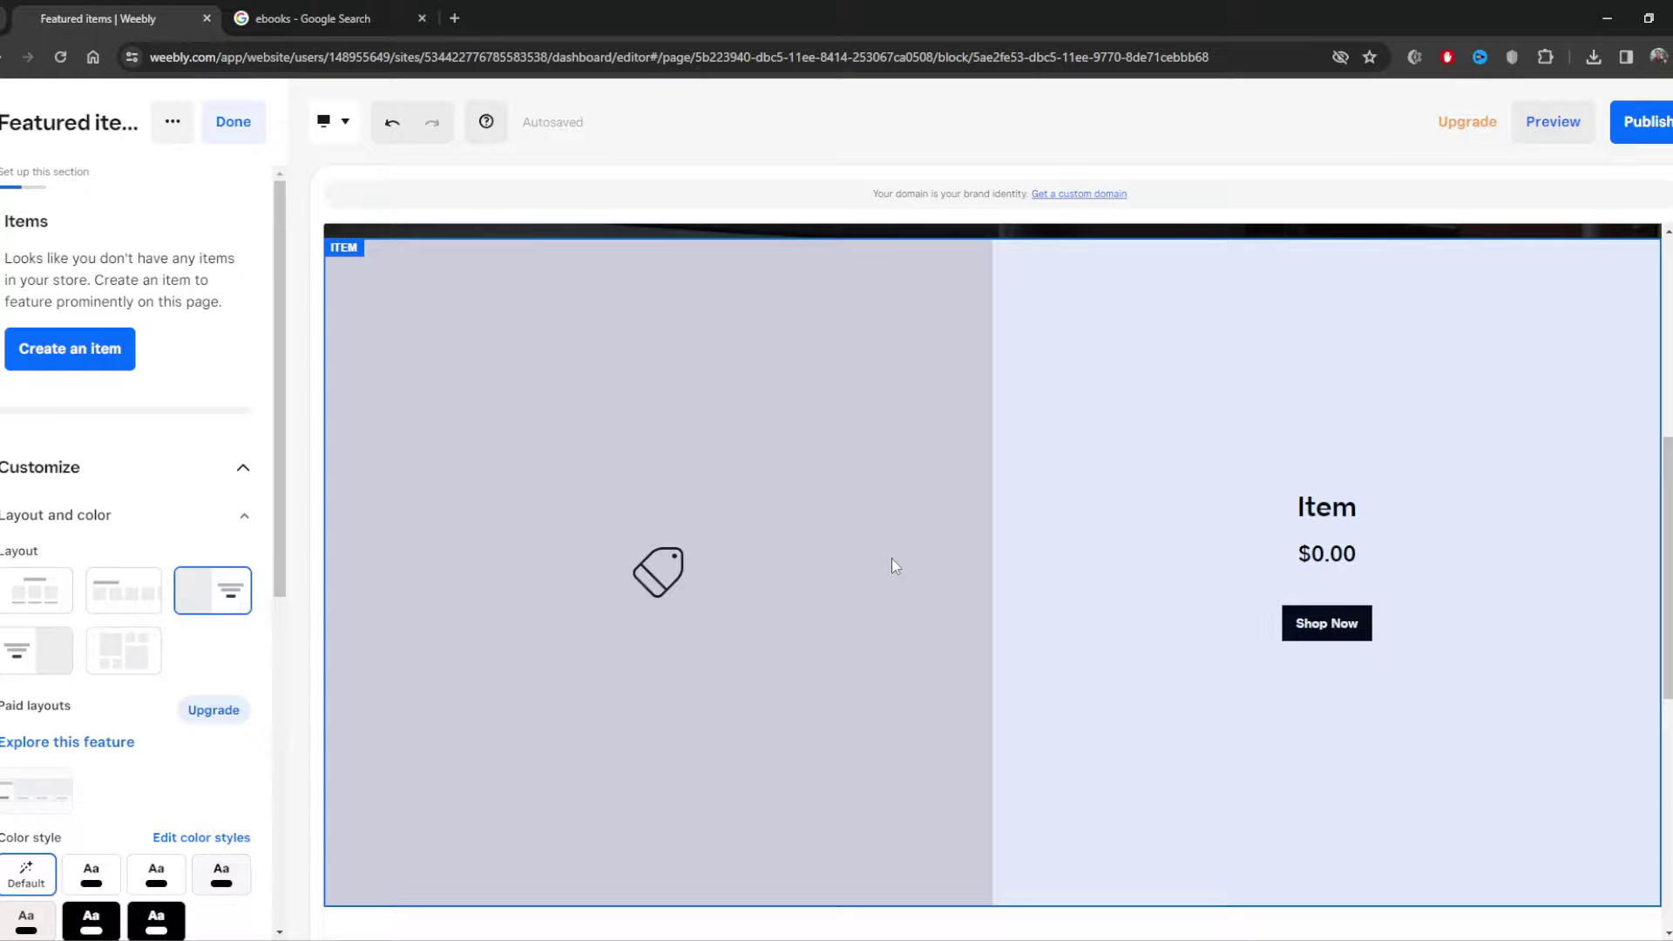
scroll(890, 556, "down", 5)
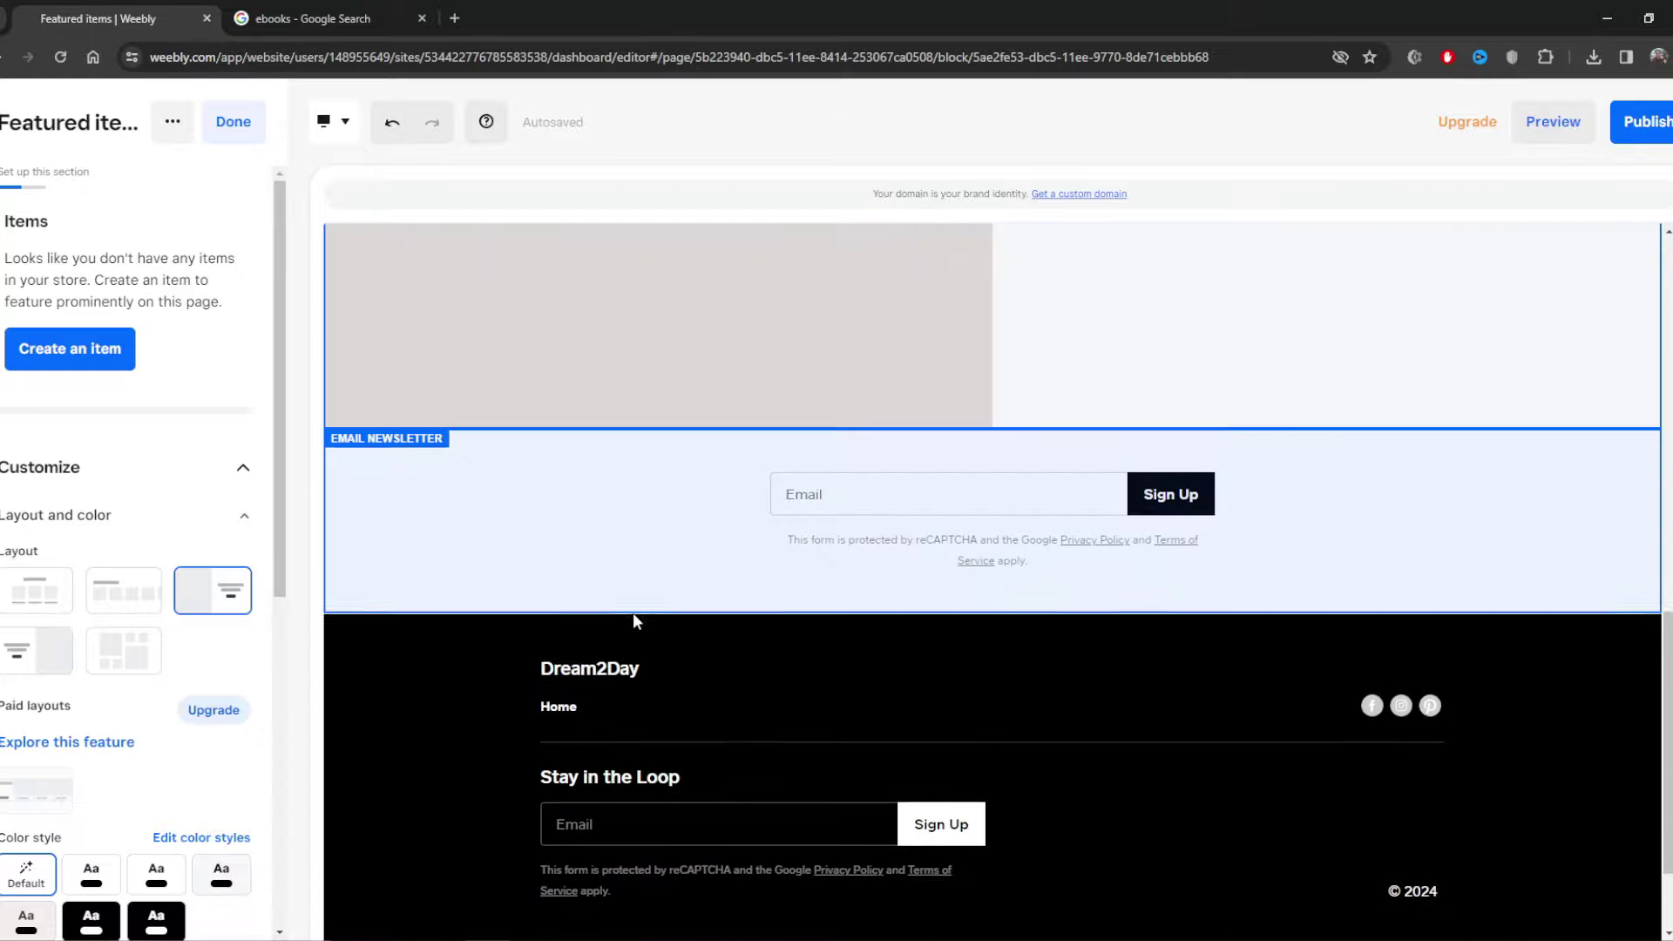
Open the footer's social icon manager and look through the social media accounts that can be linked.
scroll(632, 620, "down", 2)
left_click(1382, 574)
left_click(1368, 565)
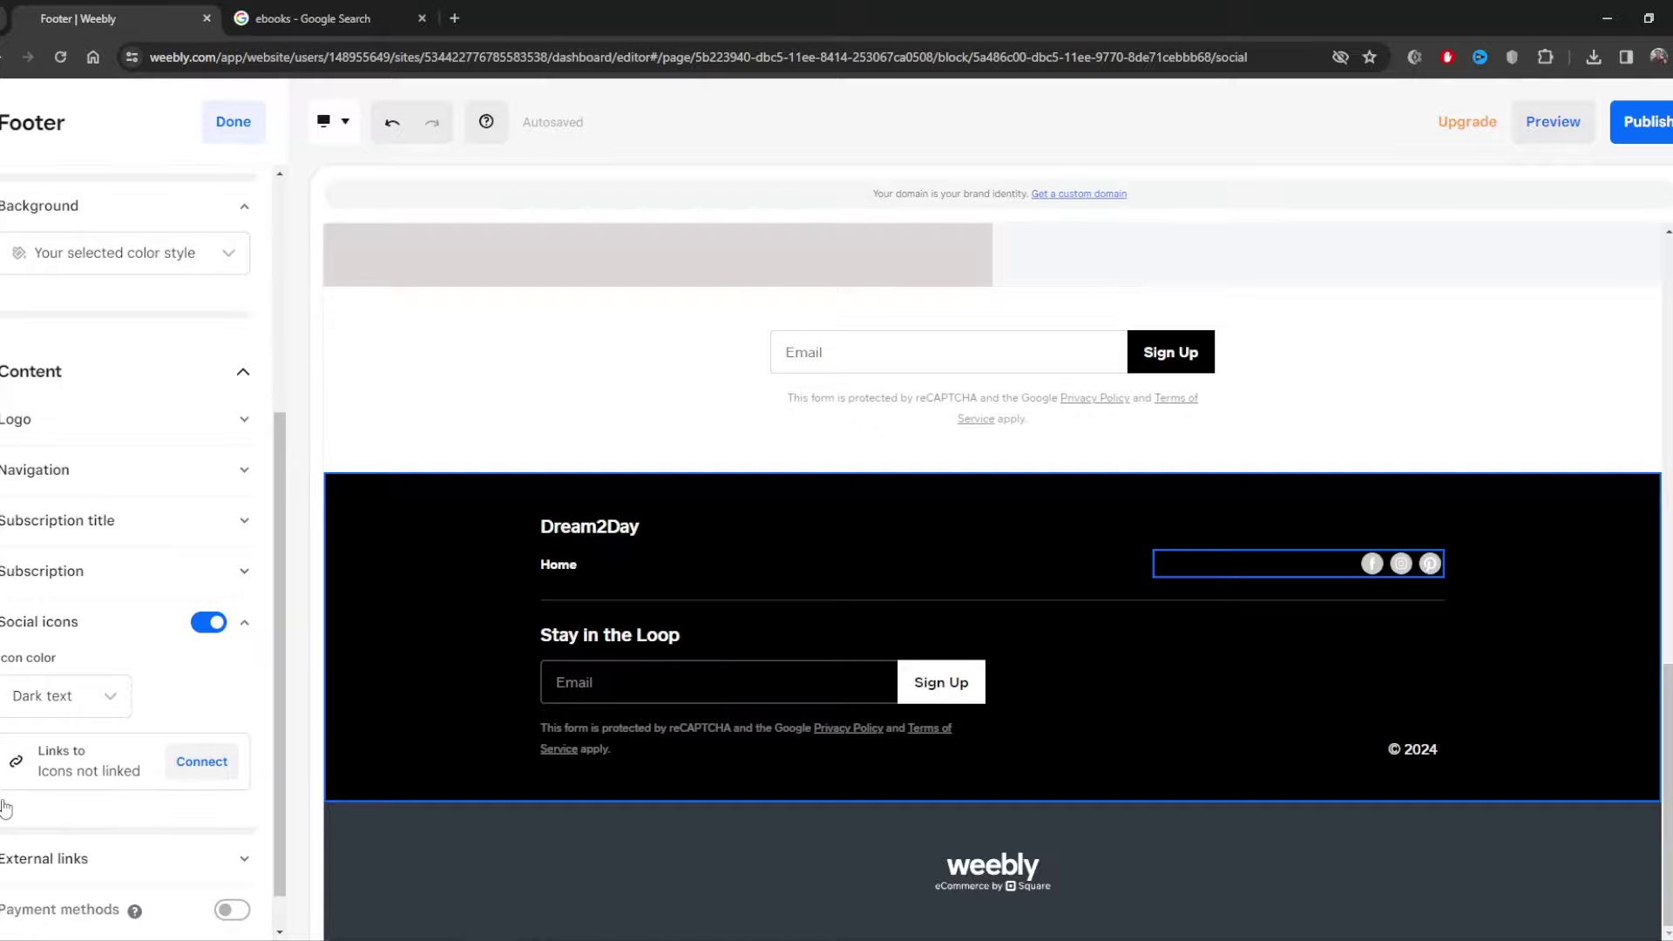
left_click(54, 779)
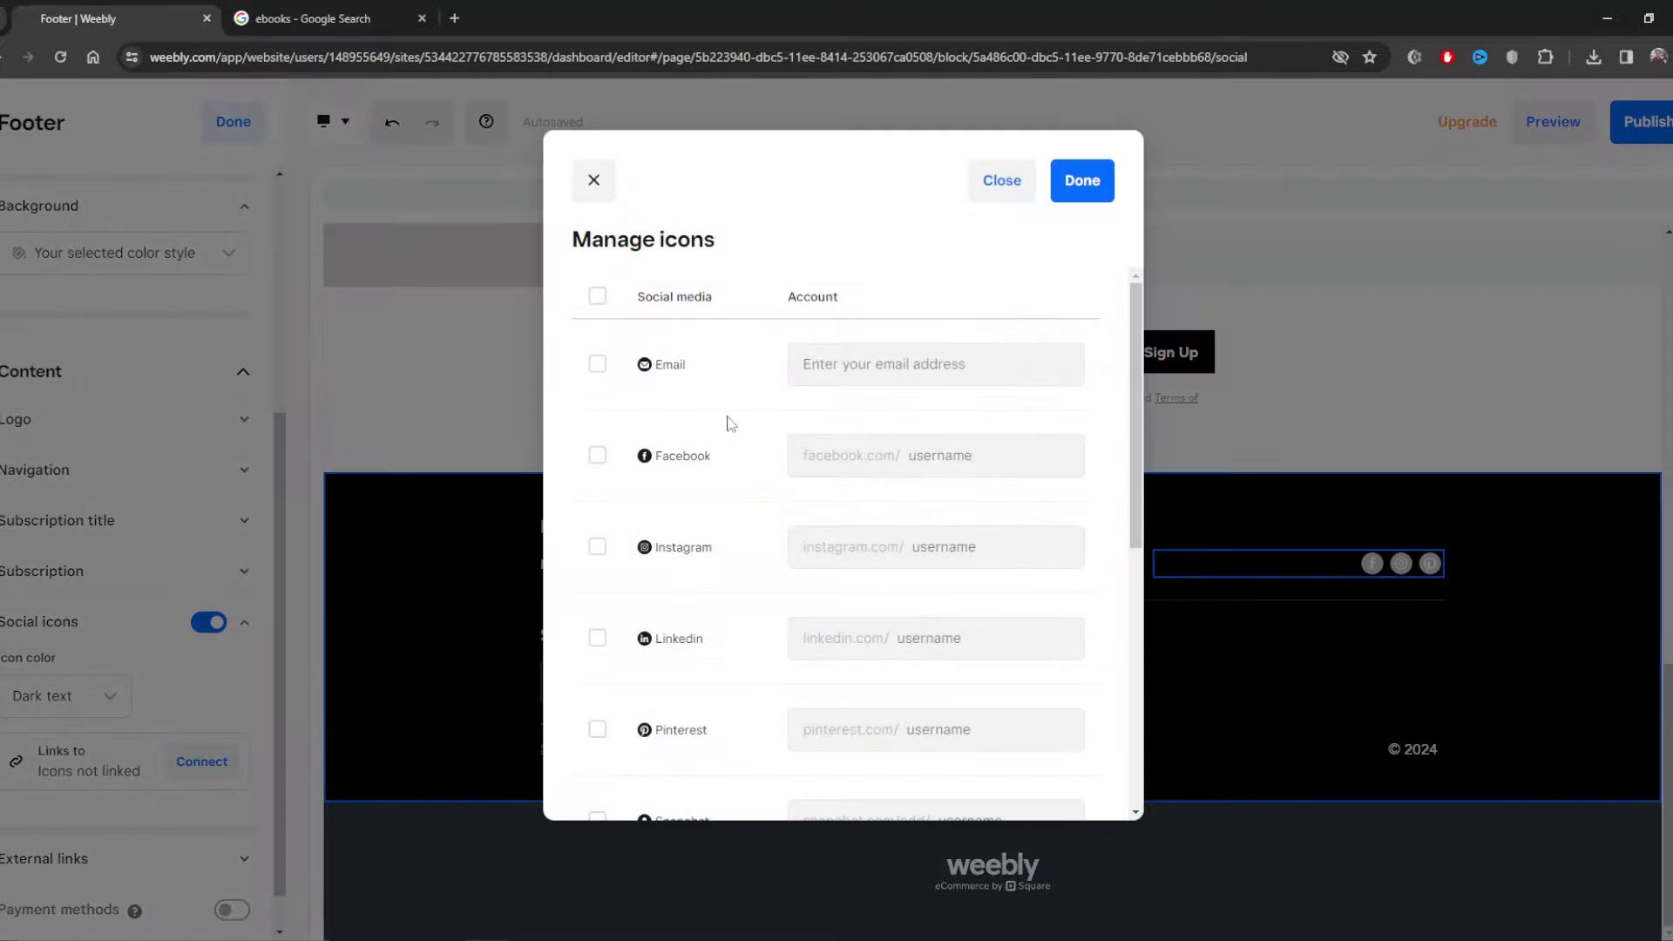
scroll(591, 589, "down", 1)
scroll(586, 586, "down", 2)
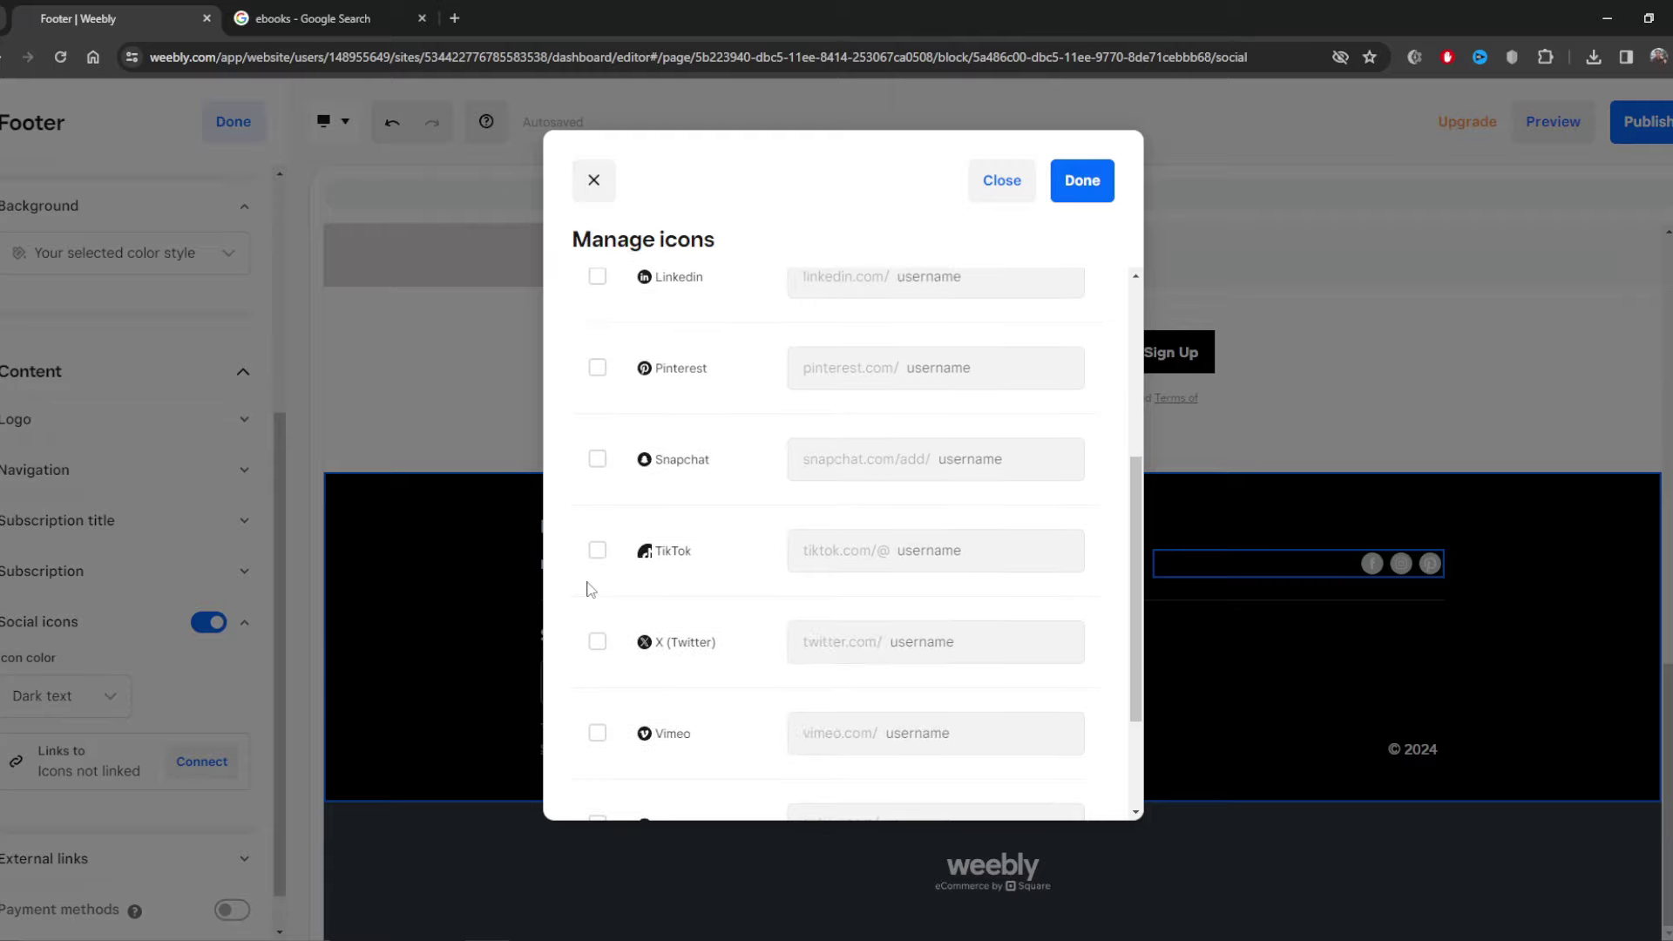
scroll(586, 587, "up", 4)
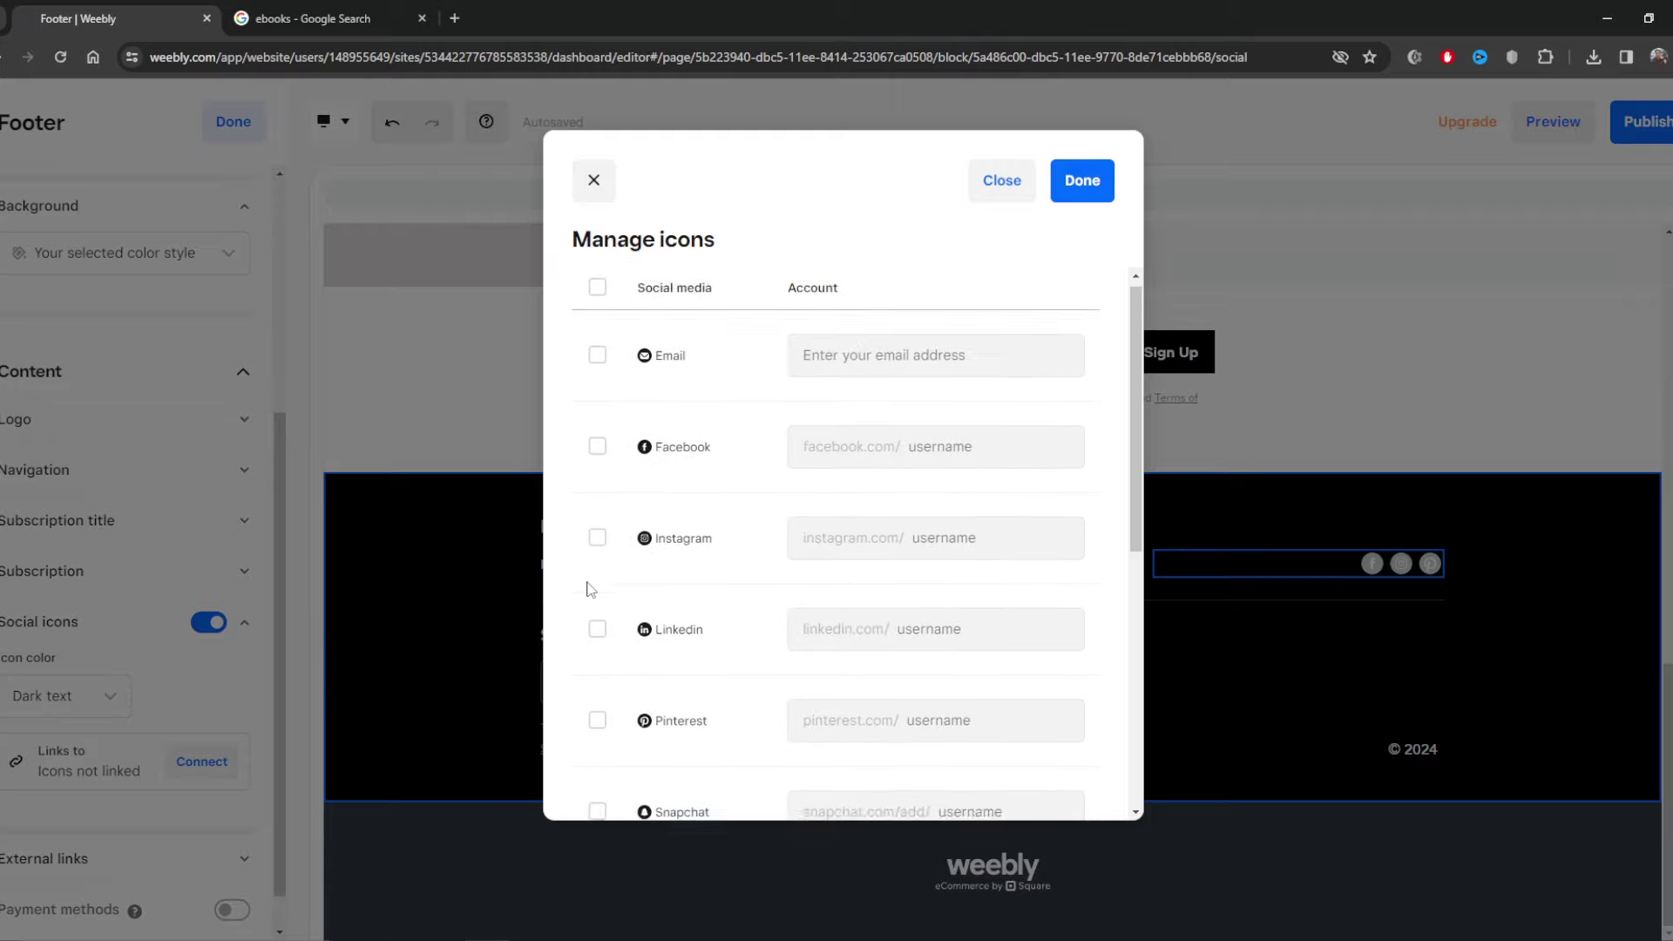
Try enabling the Facebook, Instagram and LinkedIn icons without usernames, clear all three again and close the icon manager.
left_click(596, 455)
left_click(964, 455)
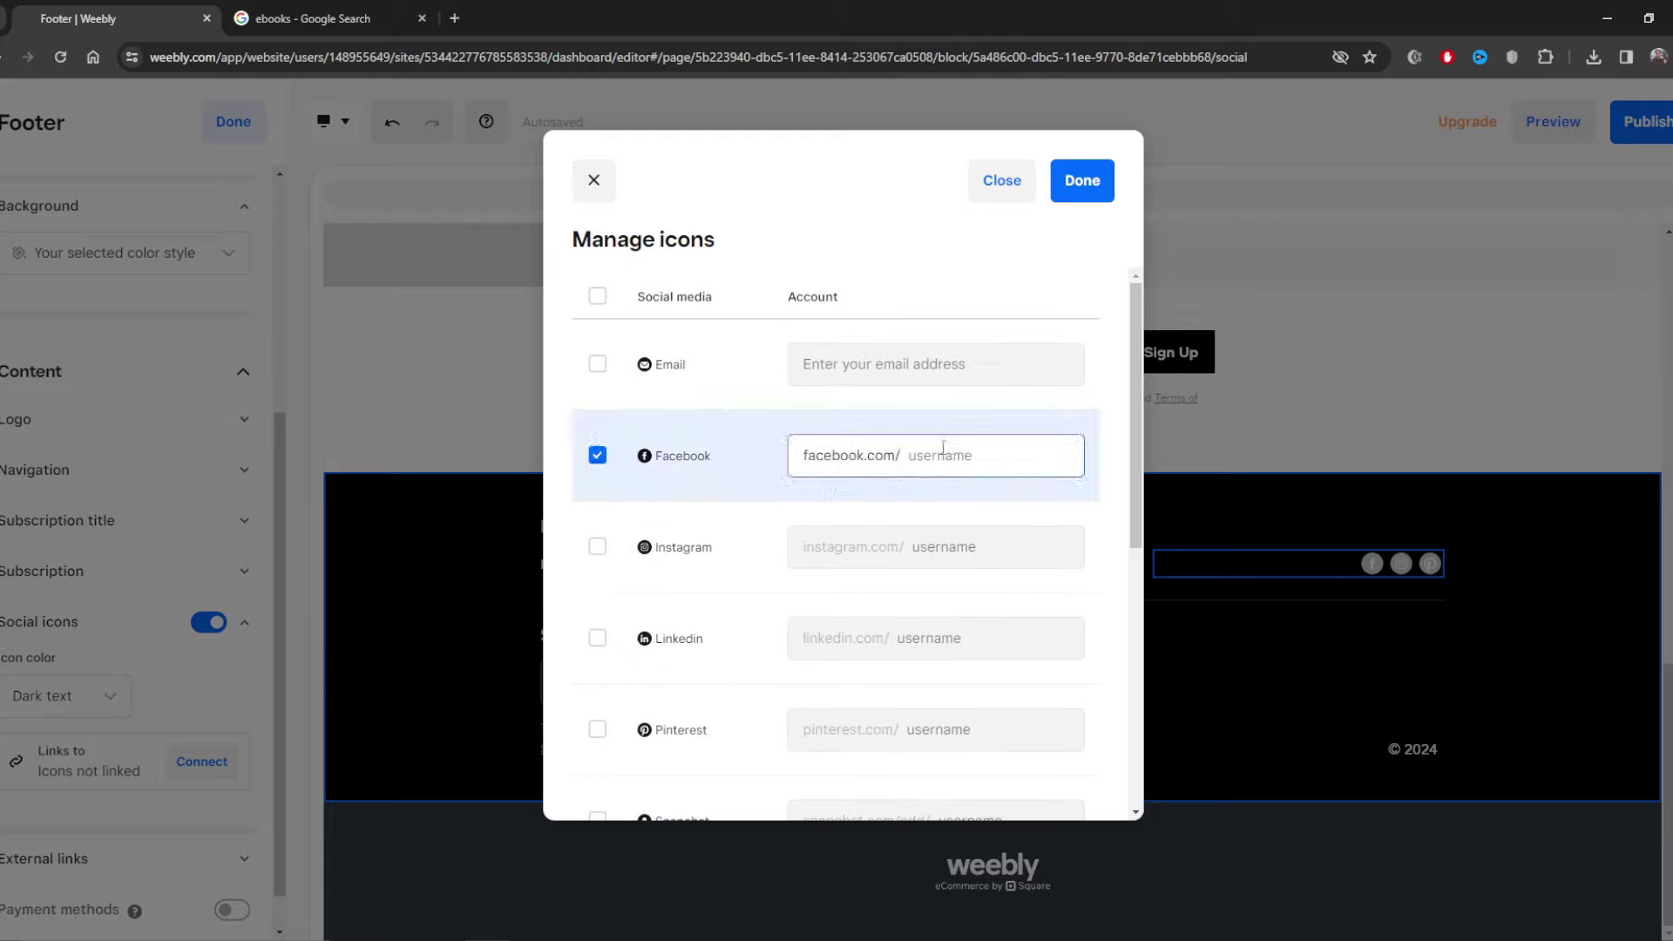
left_click(597, 547)
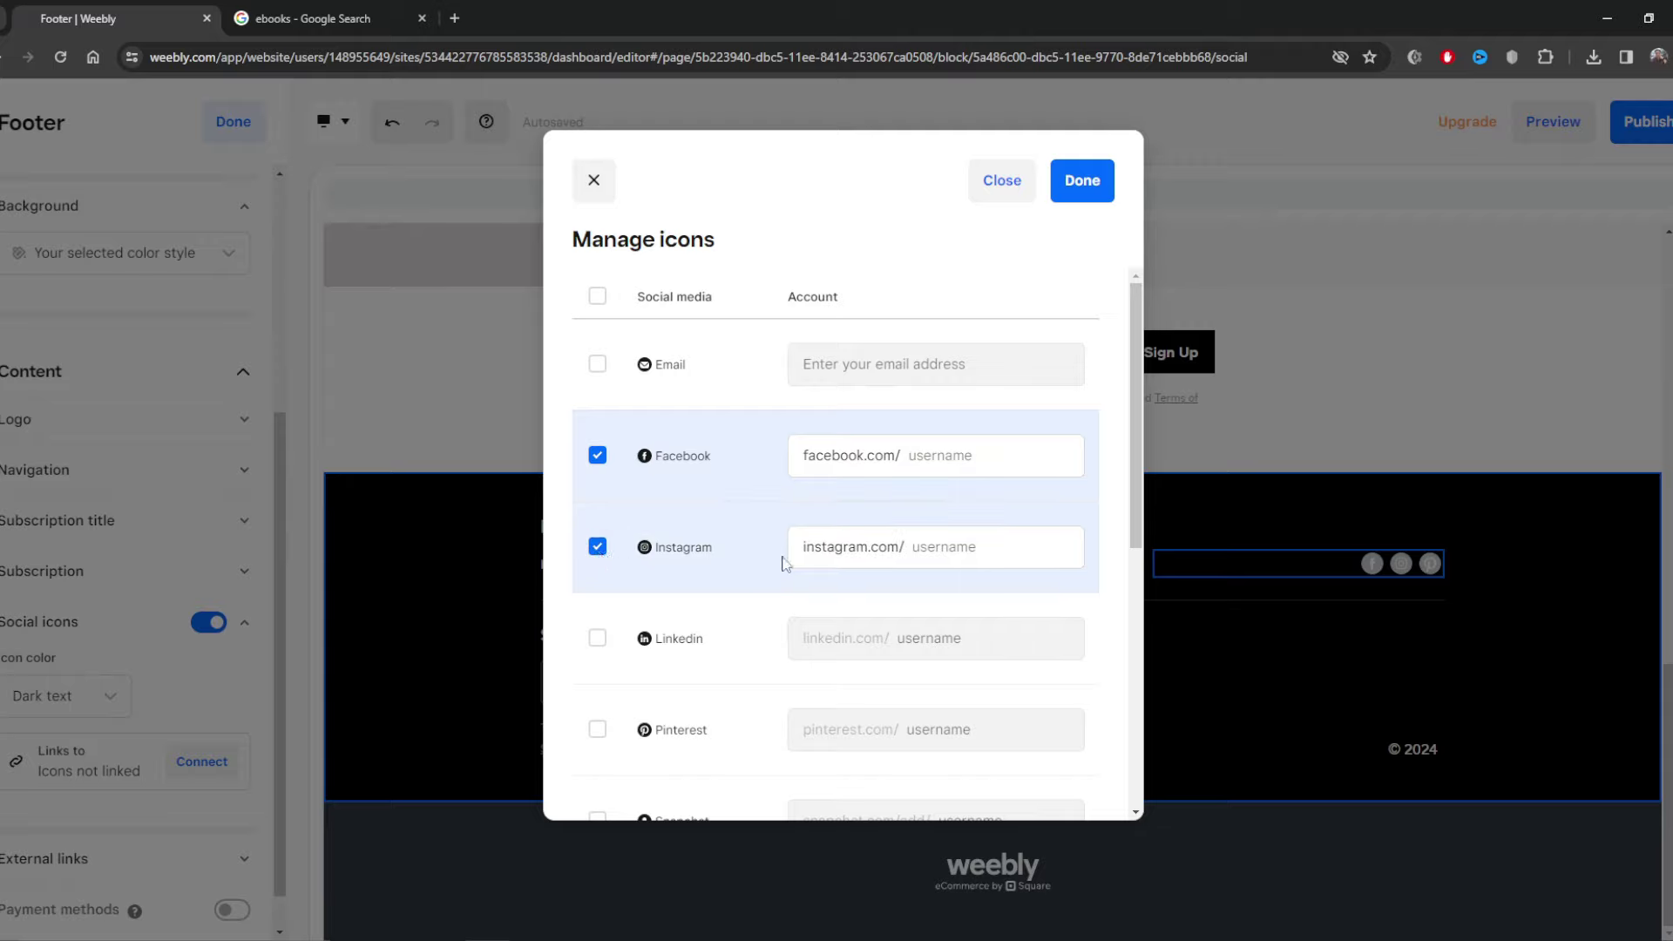
left_click(598, 637)
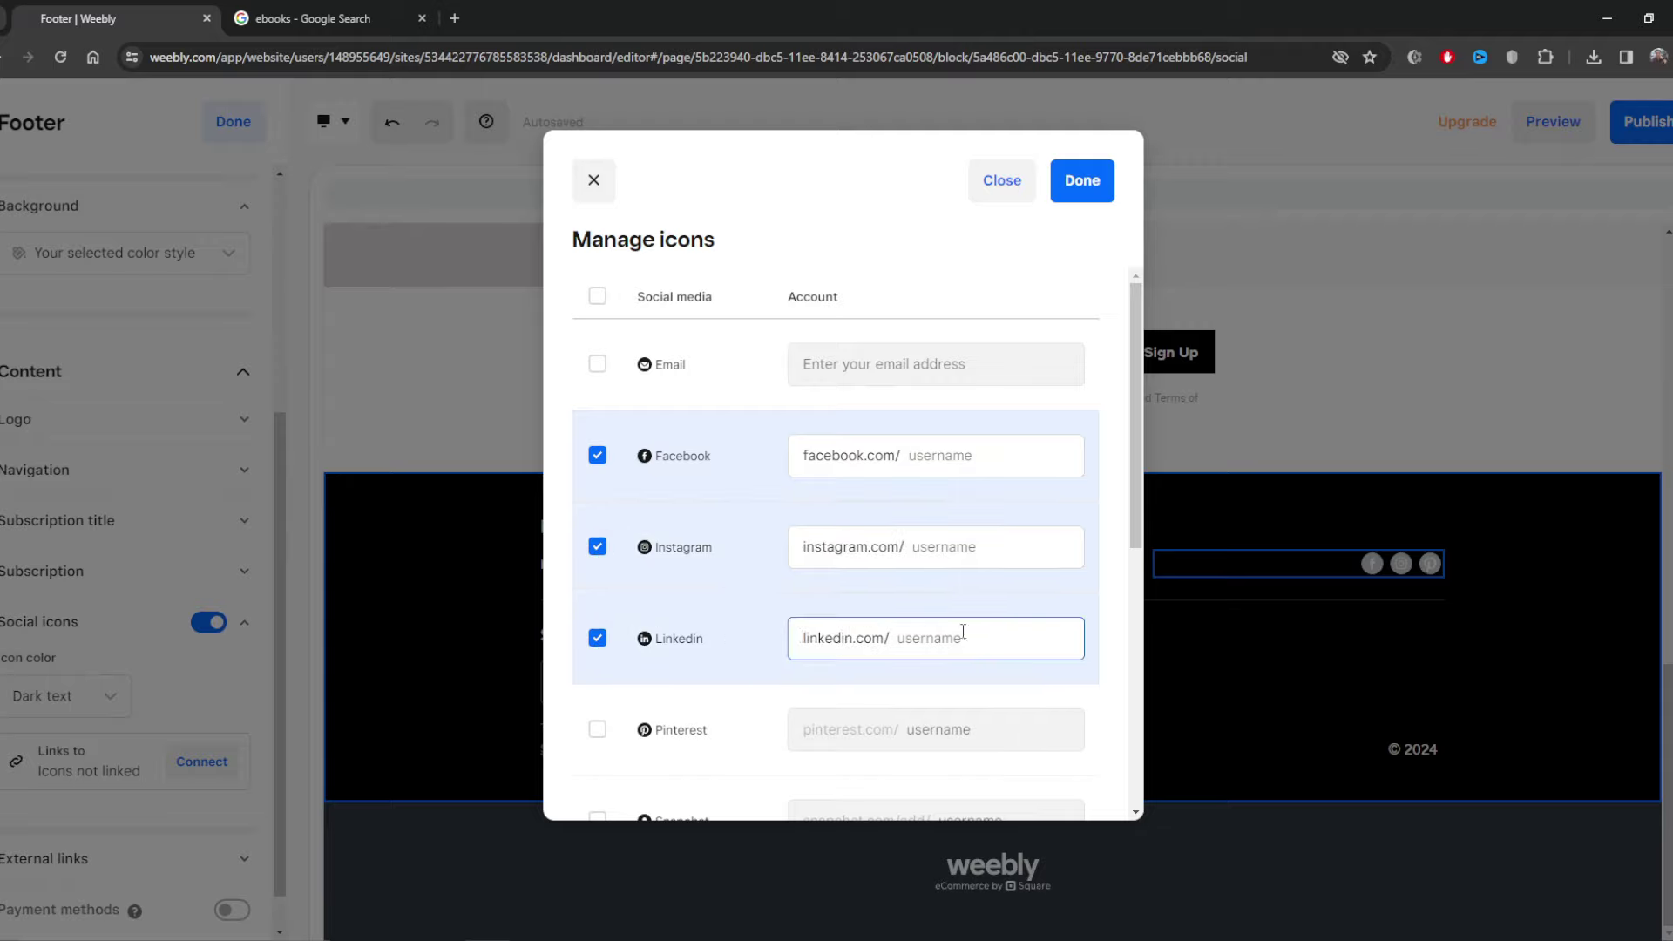
left_click(1064, 195)
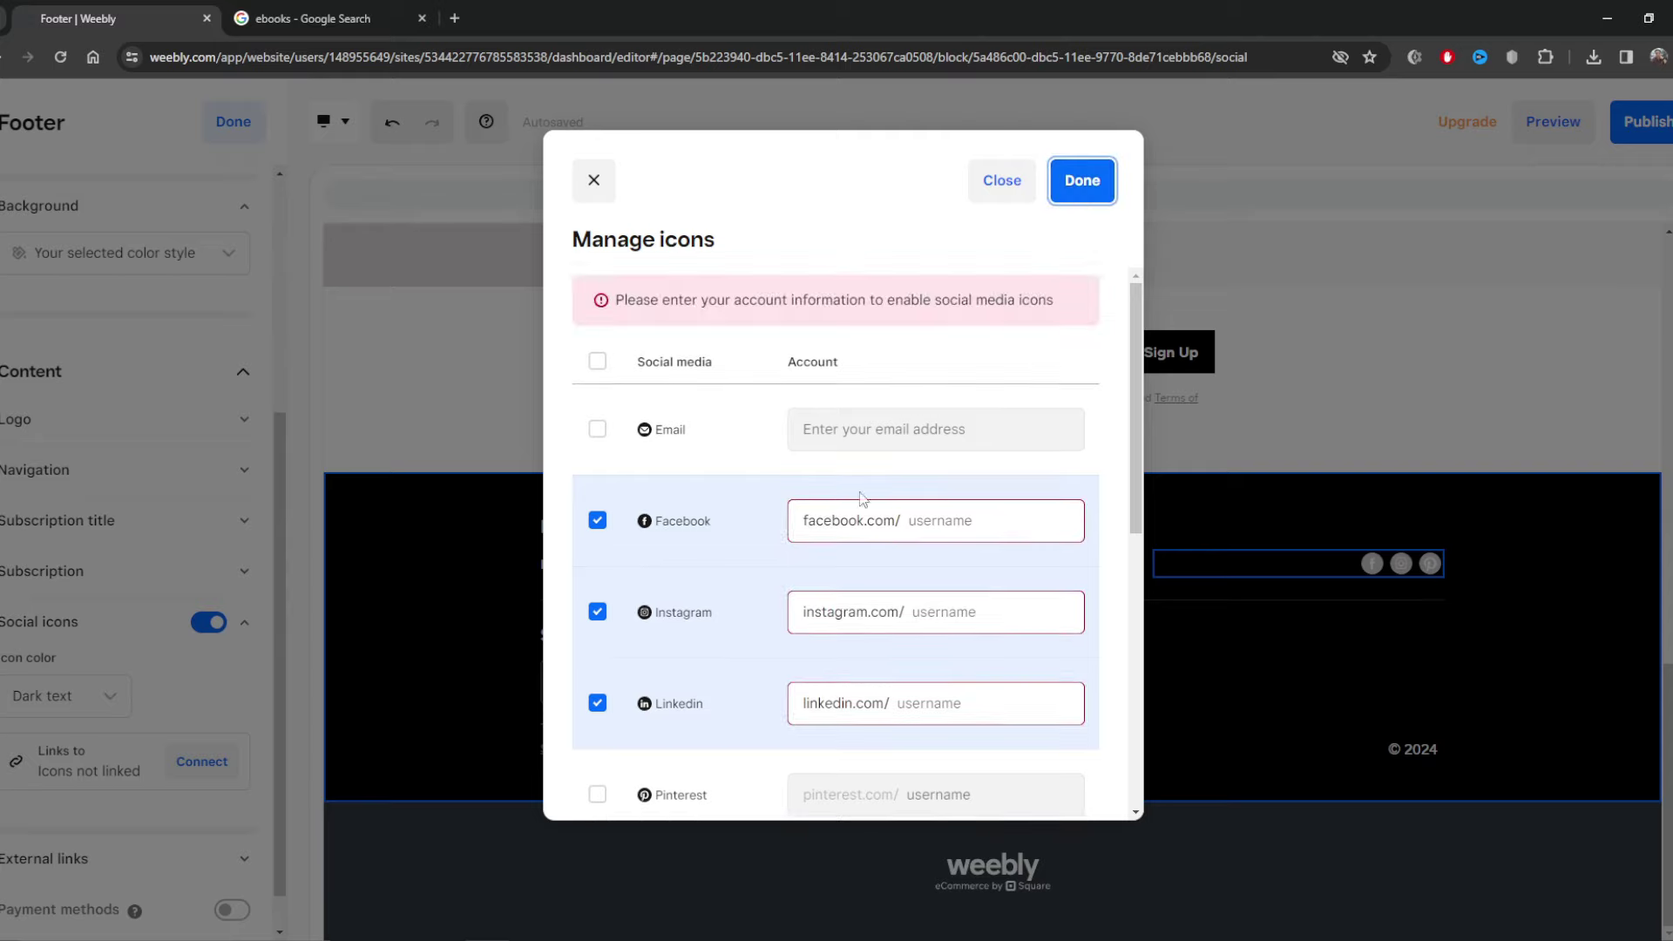
left_click(598, 520)
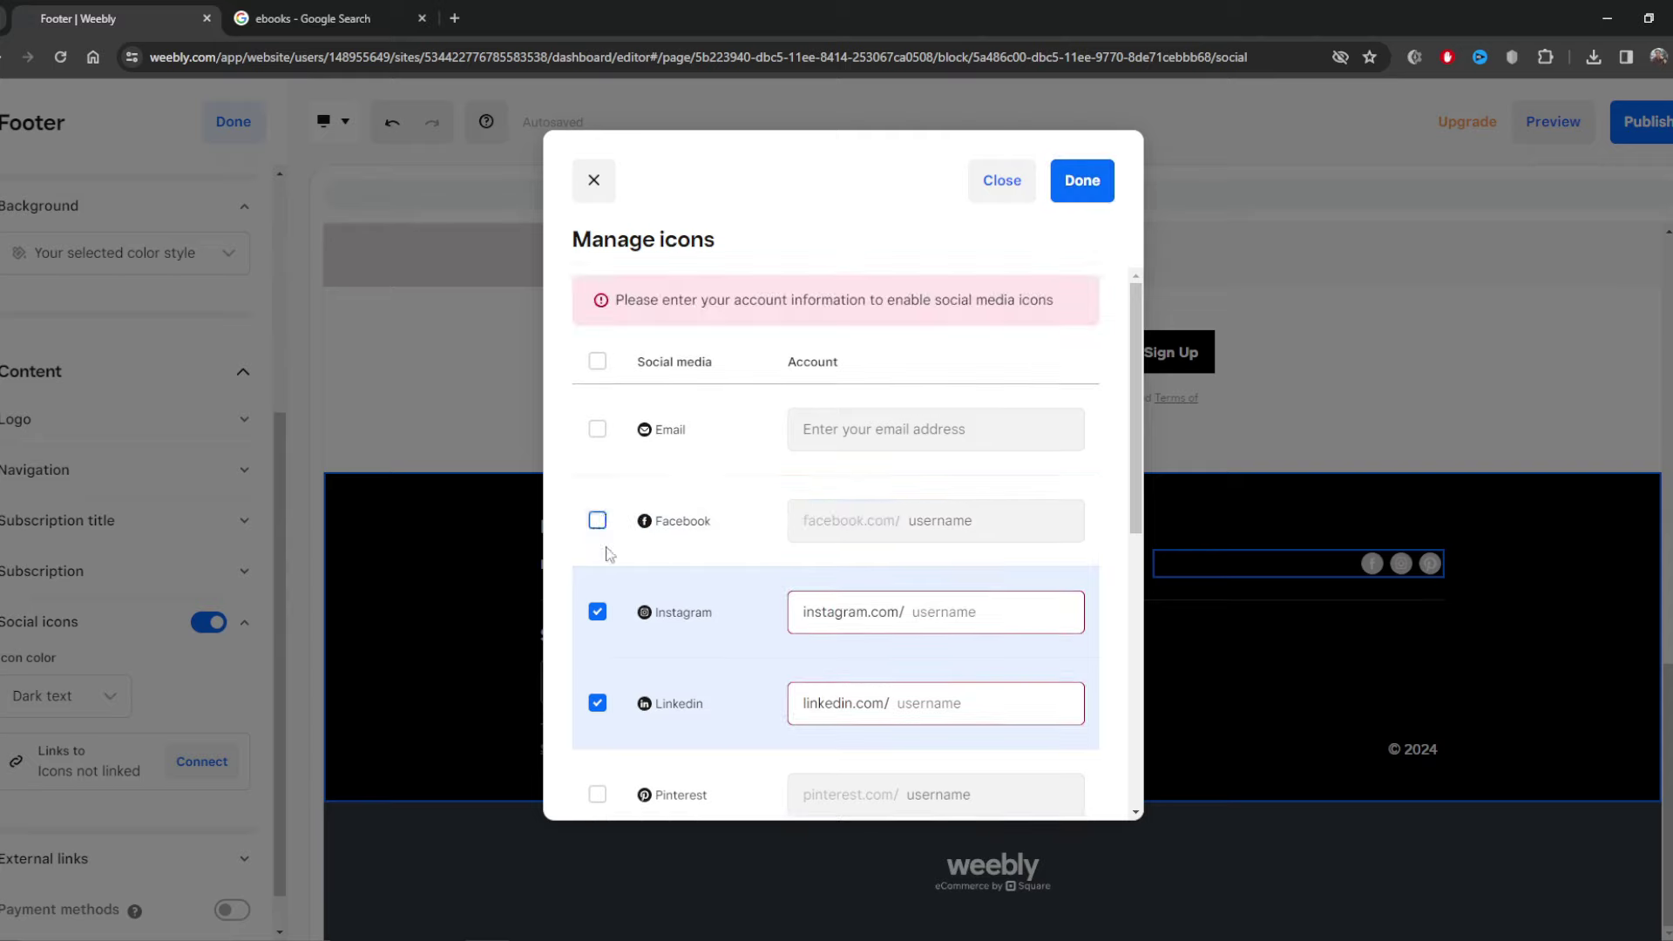
left_click(598, 611)
left_click(597, 703)
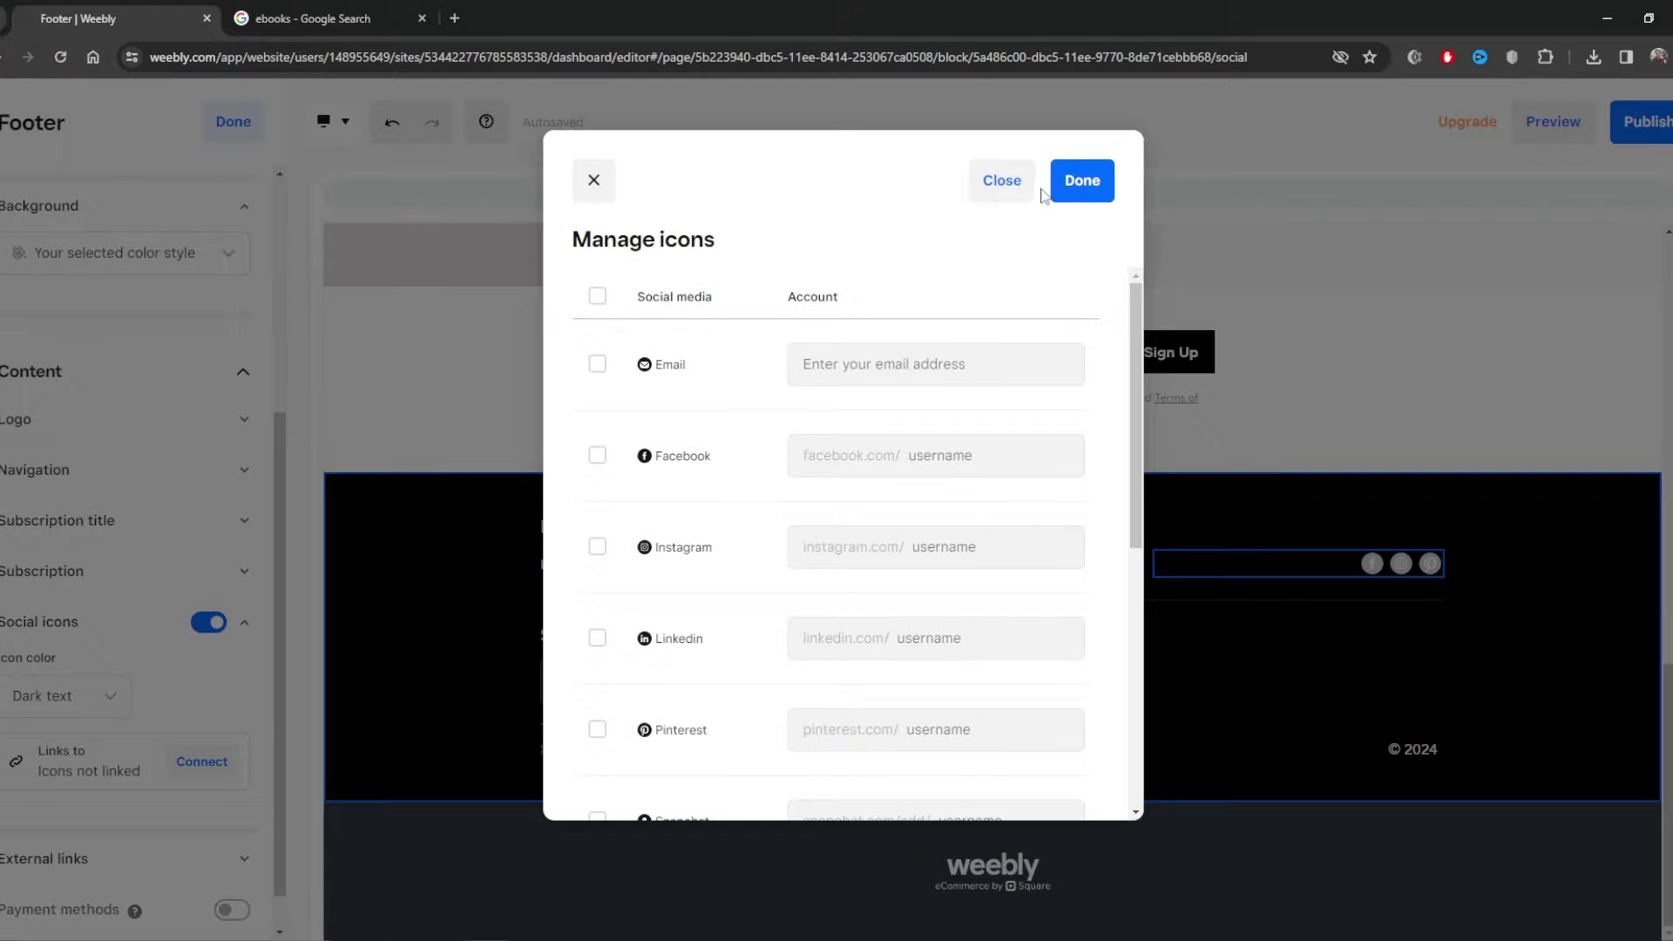
left_click(1016, 179)
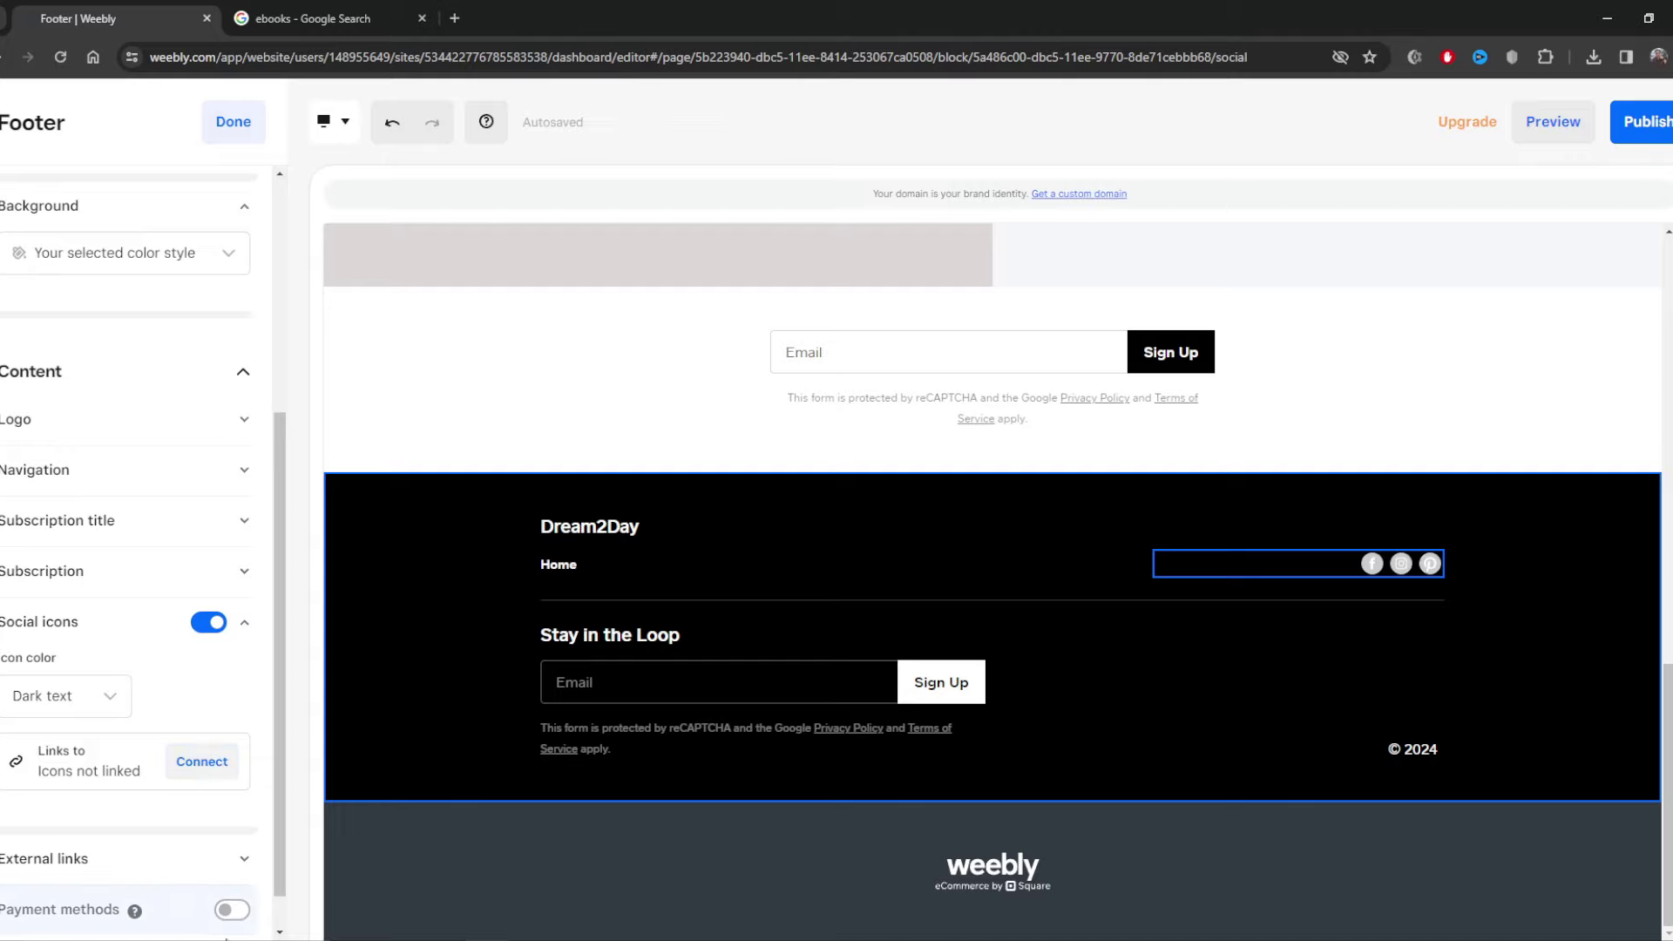
Enable the payment methods display in the footer.
left_click(233, 911)
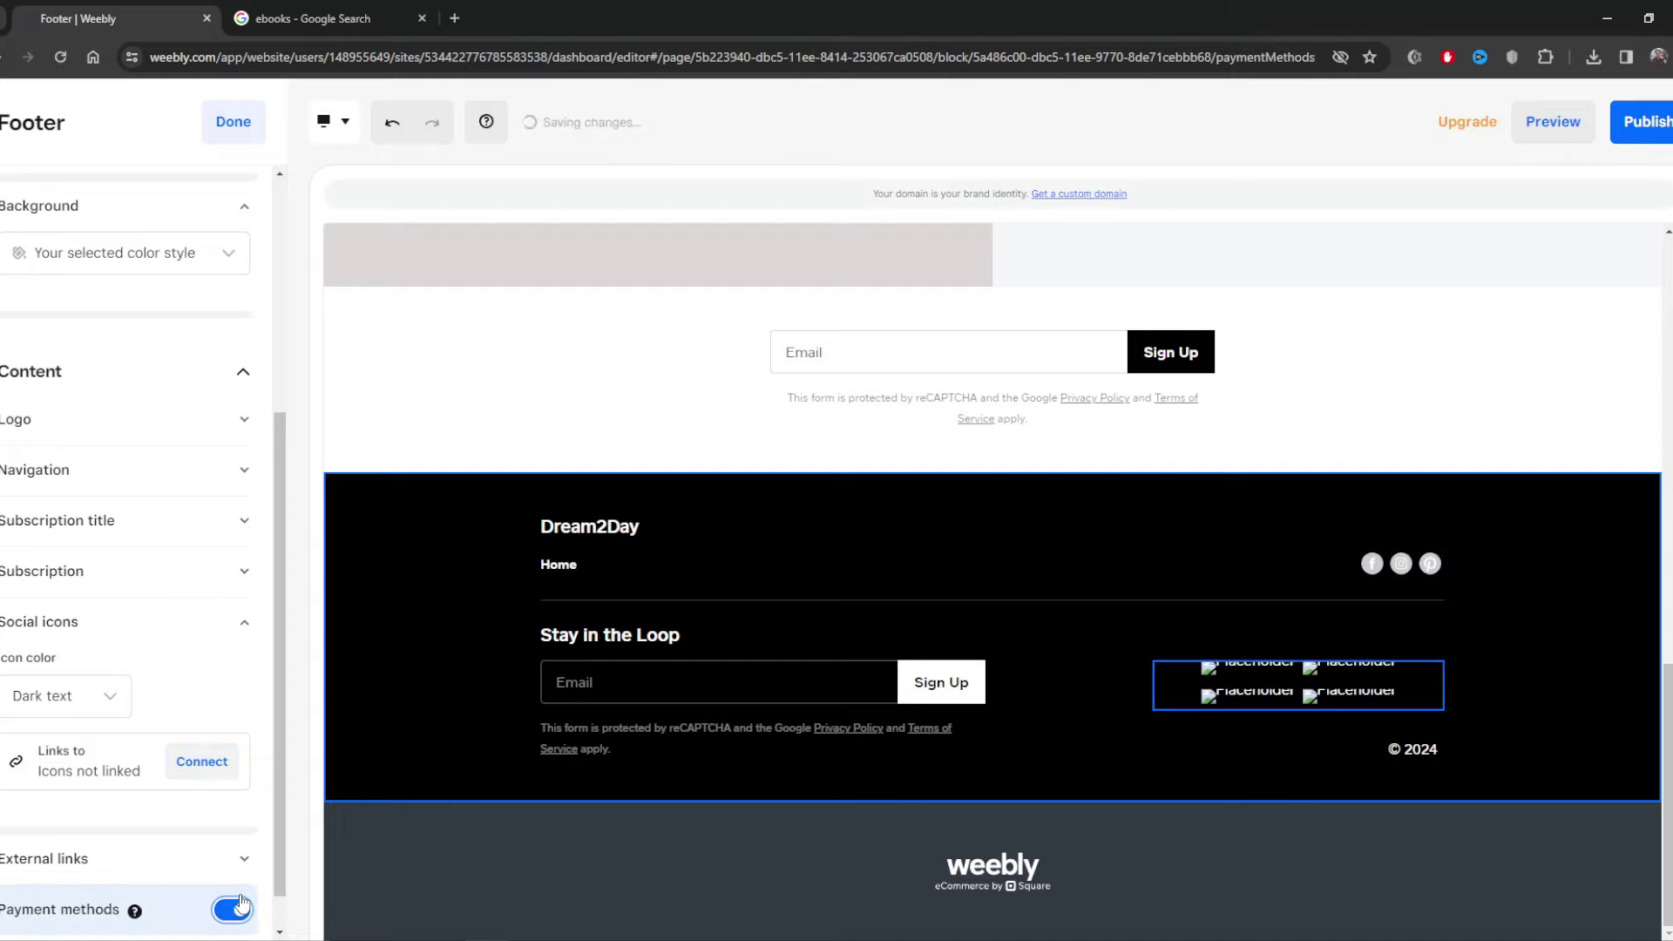
scroll(244, 872, "down", 1)
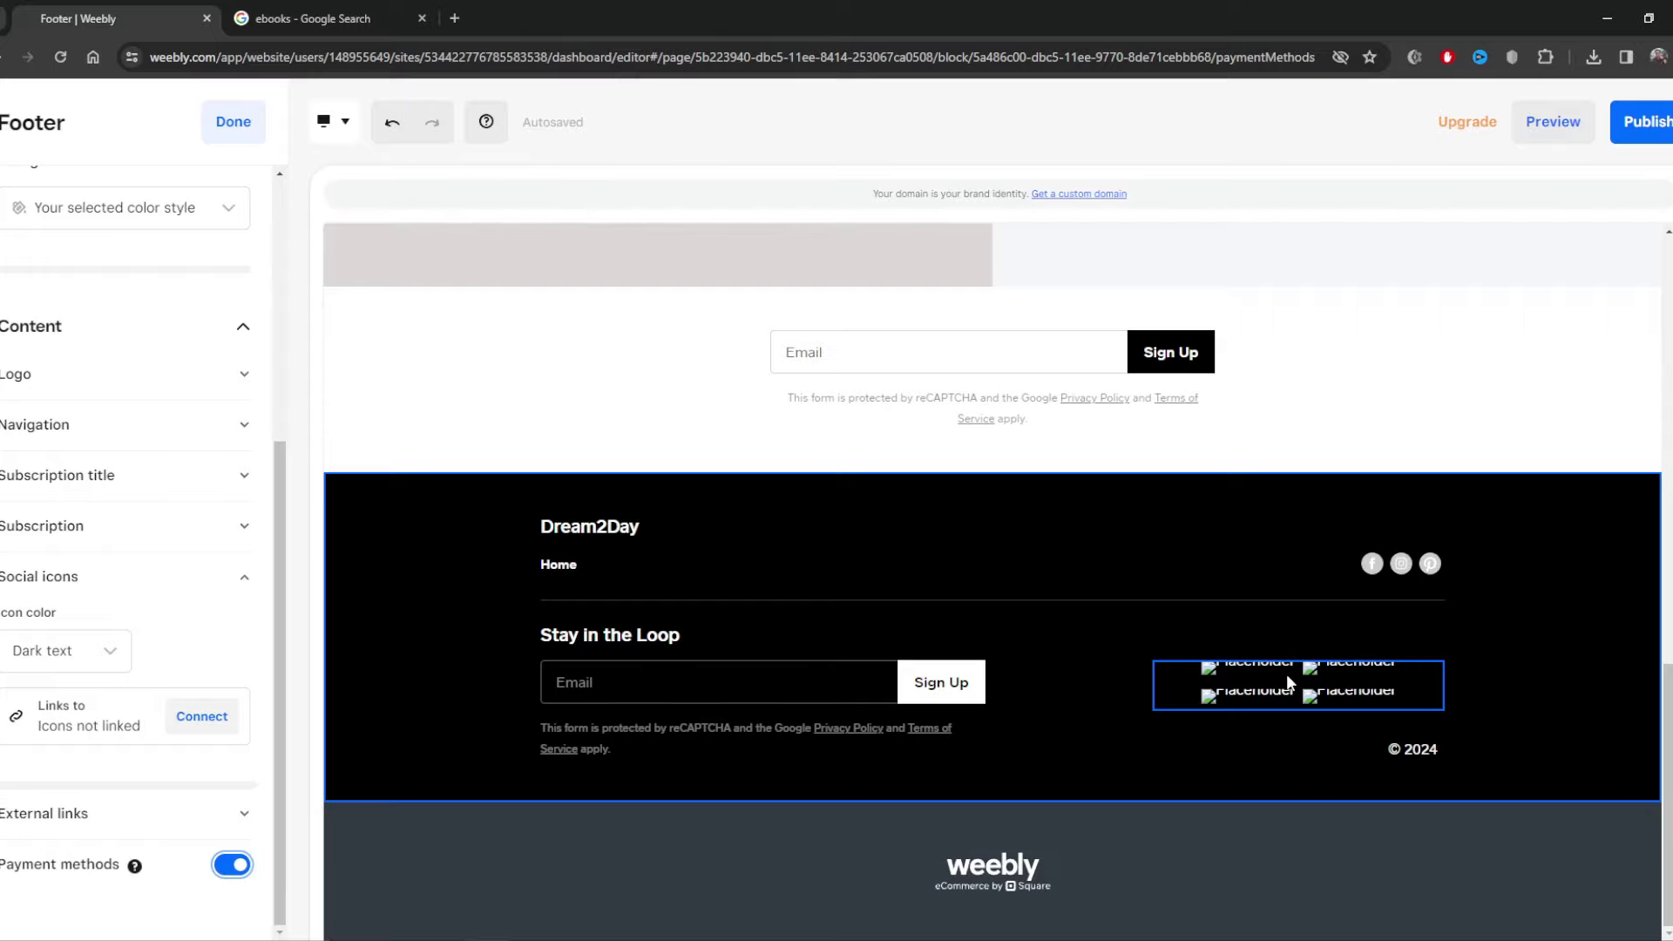
scroll(1272, 669, "up", 3)
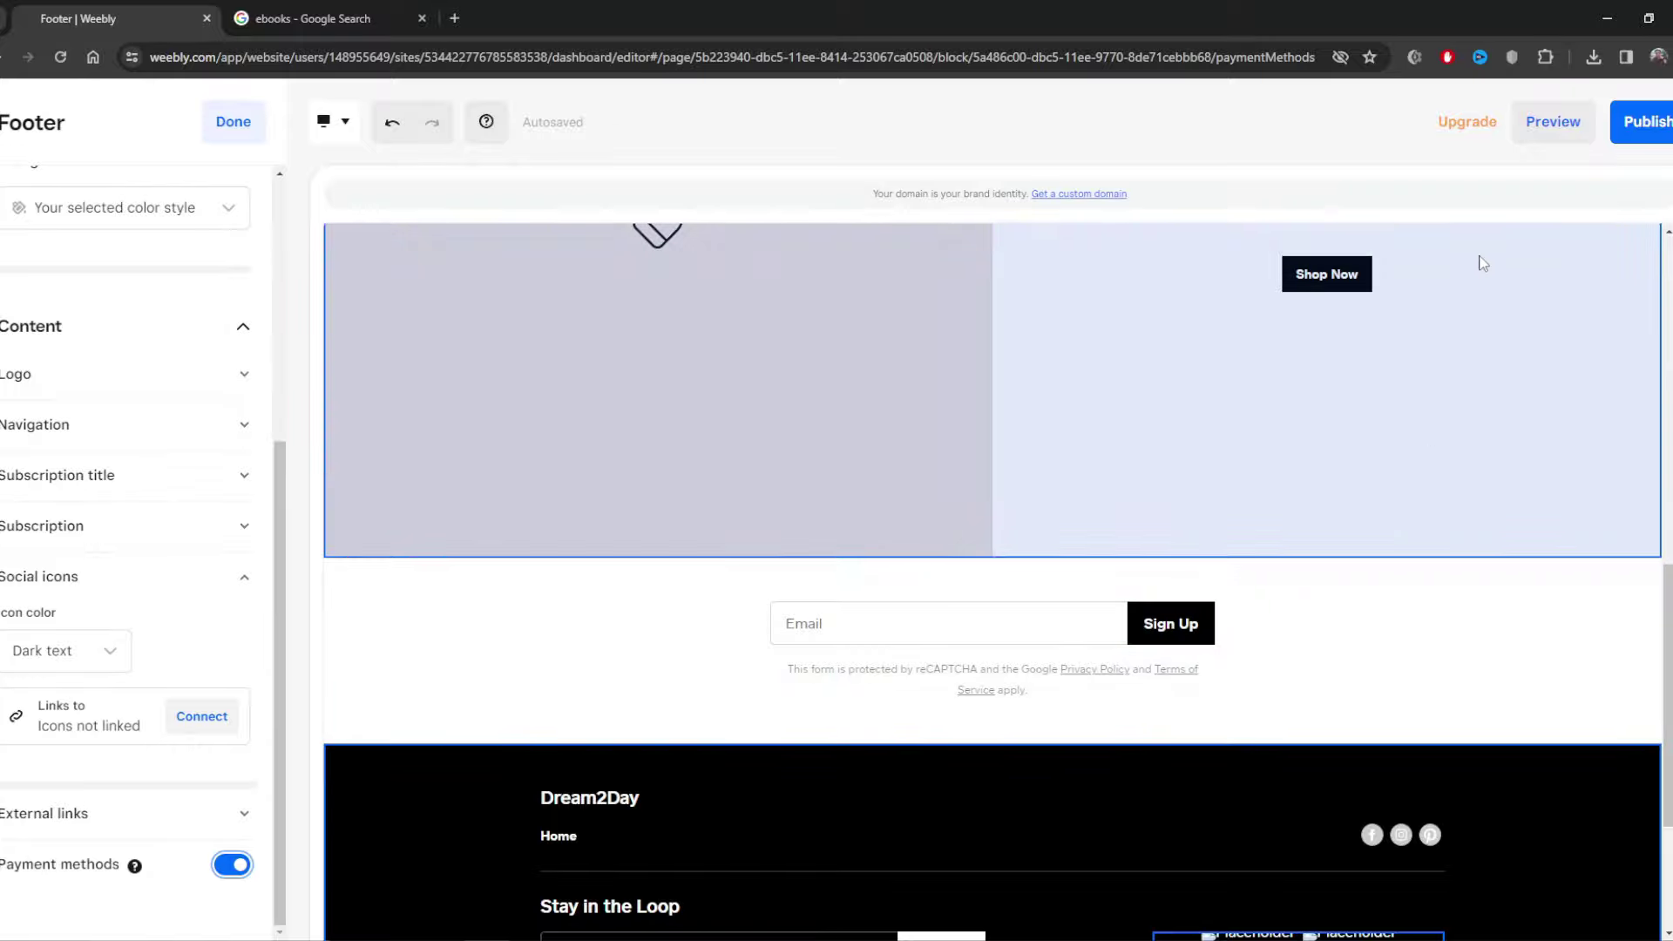
Preview the home page in desktop and phone view, and return to the editor.
left_click(1549, 131)
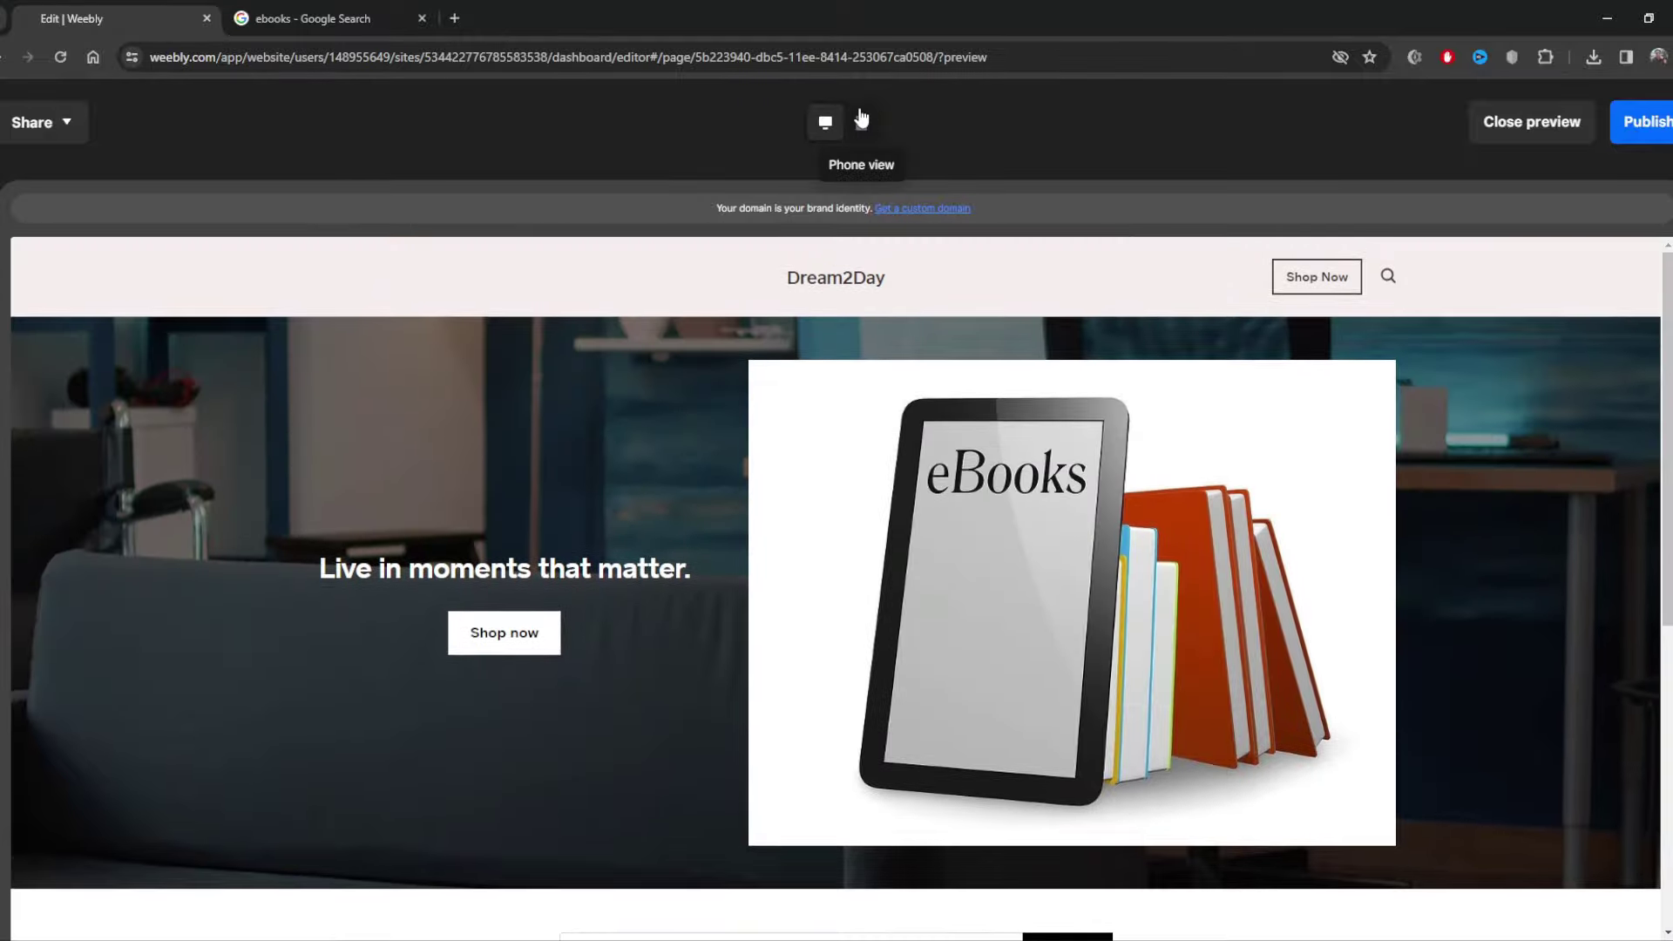
left_click(861, 119)
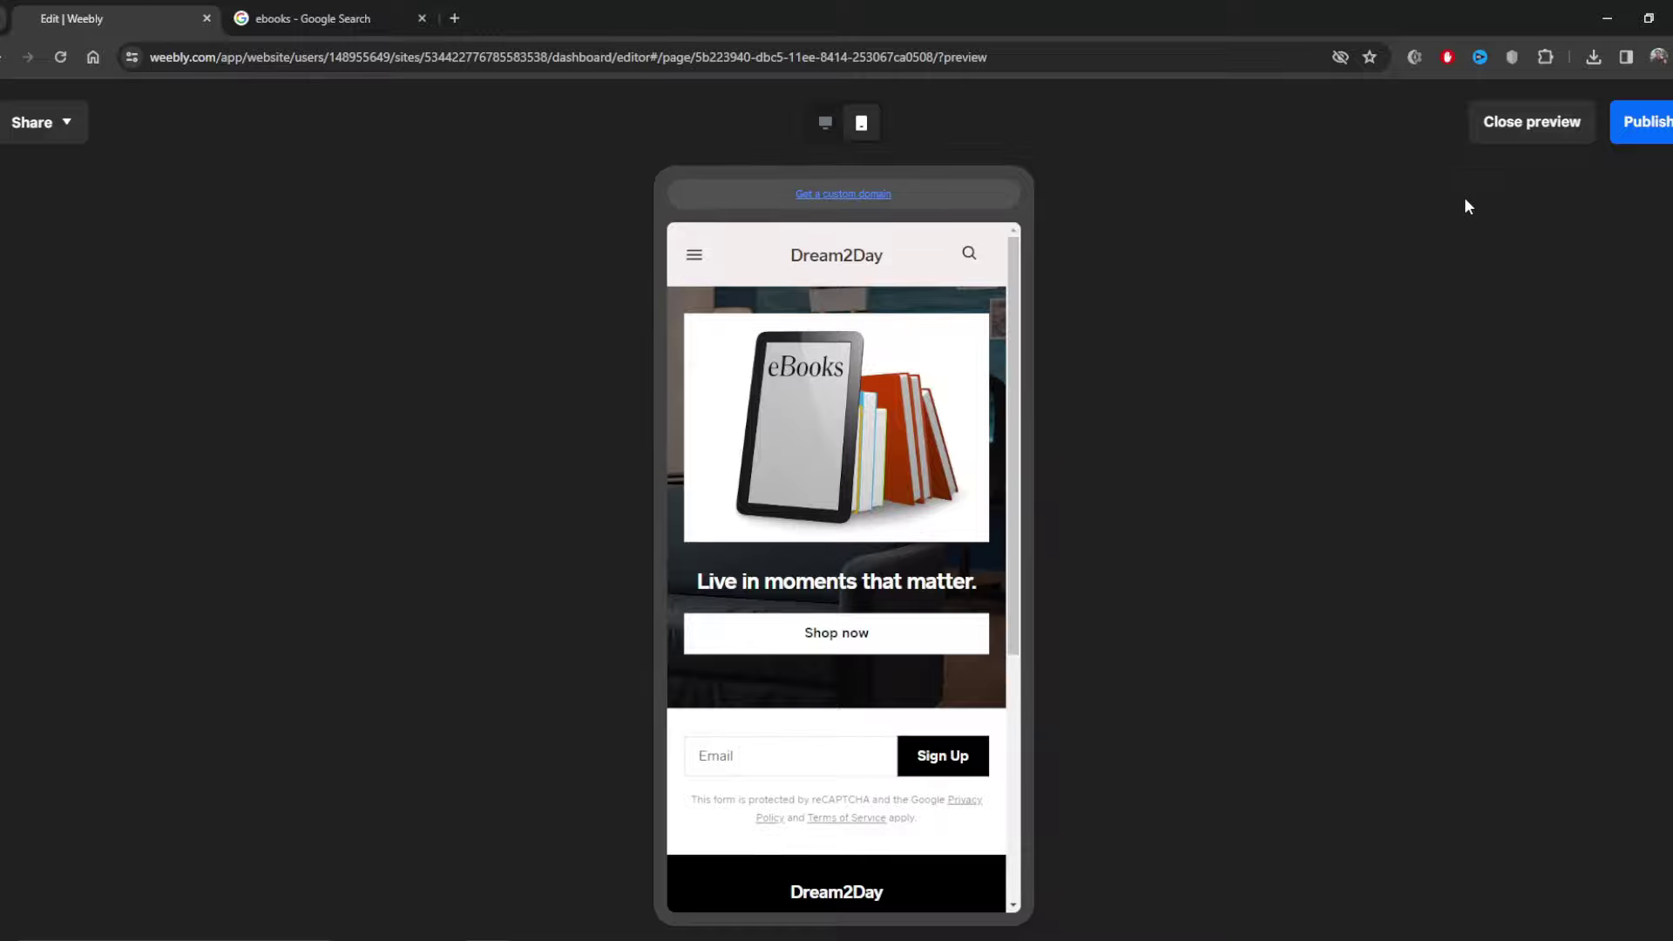
left_click(1530, 122)
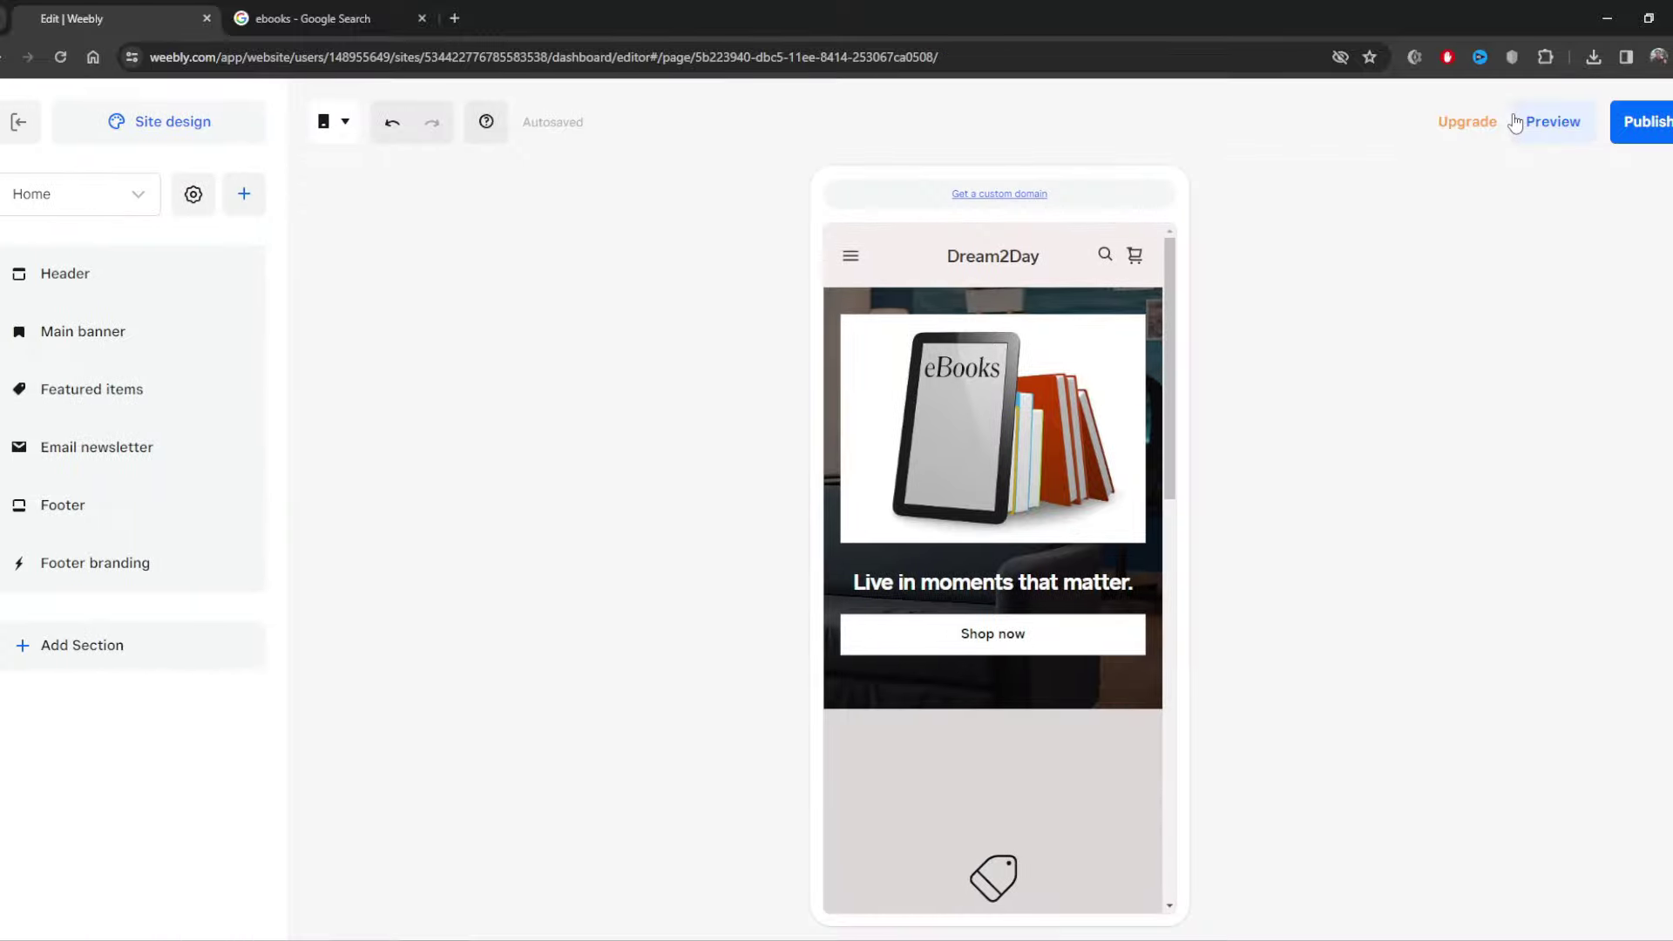
Publish the site on the free Weebly subdomain dream2day-105490.weeblysite.com and close the publishing dialog.
left_click(1643, 127)
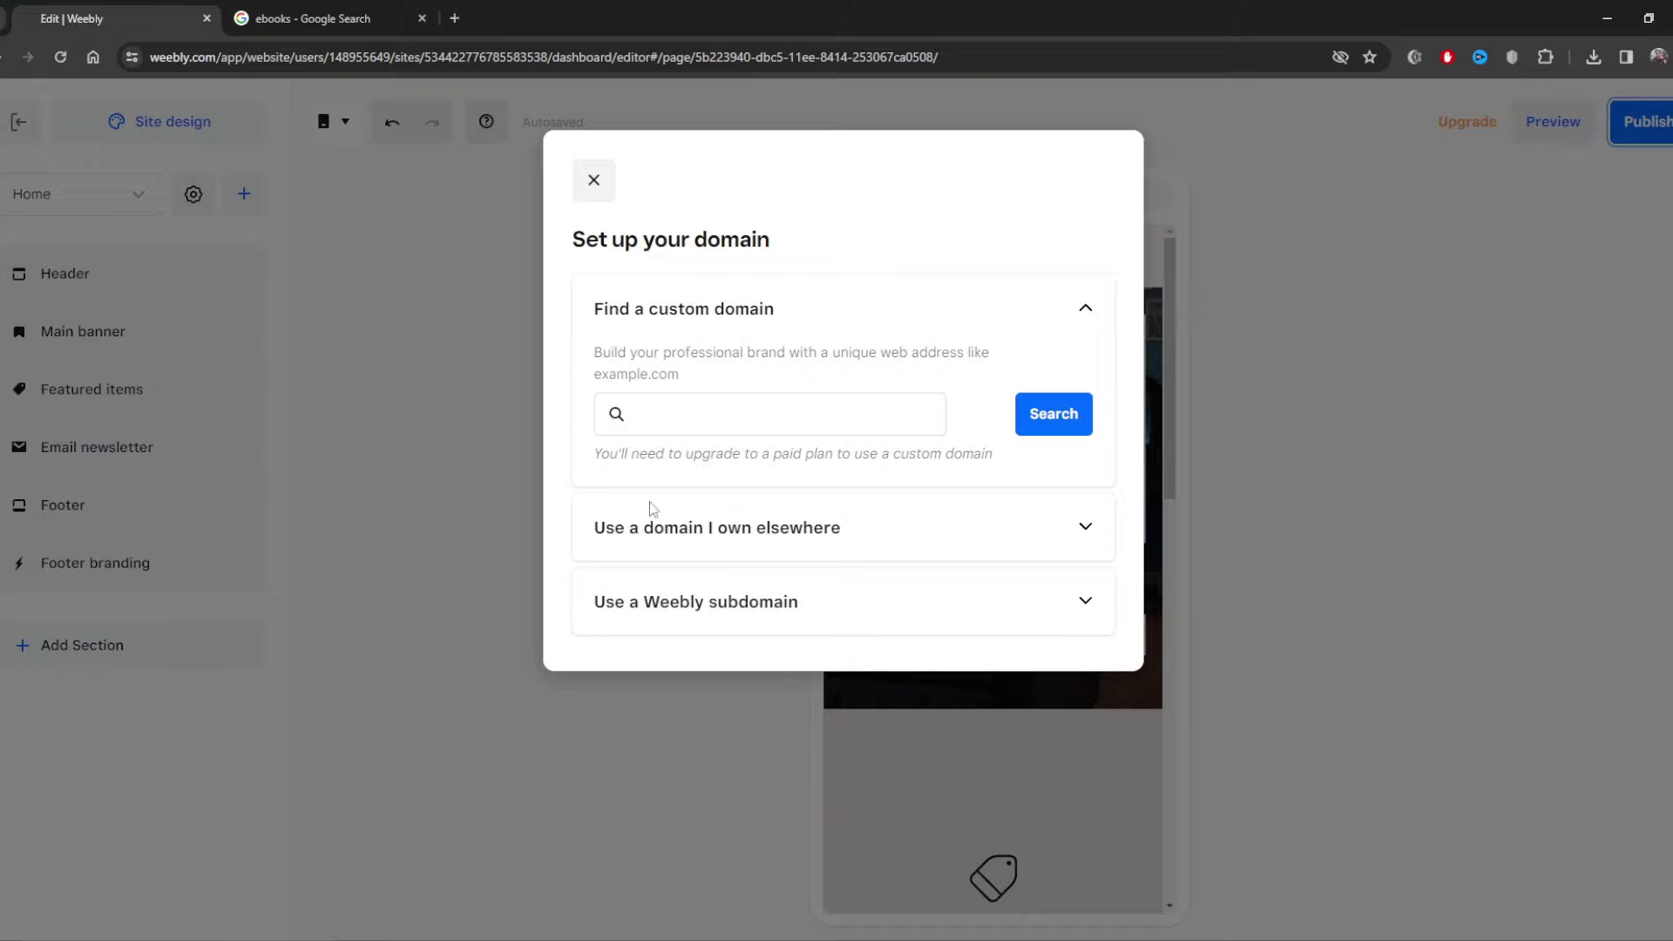
left_click(643, 613)
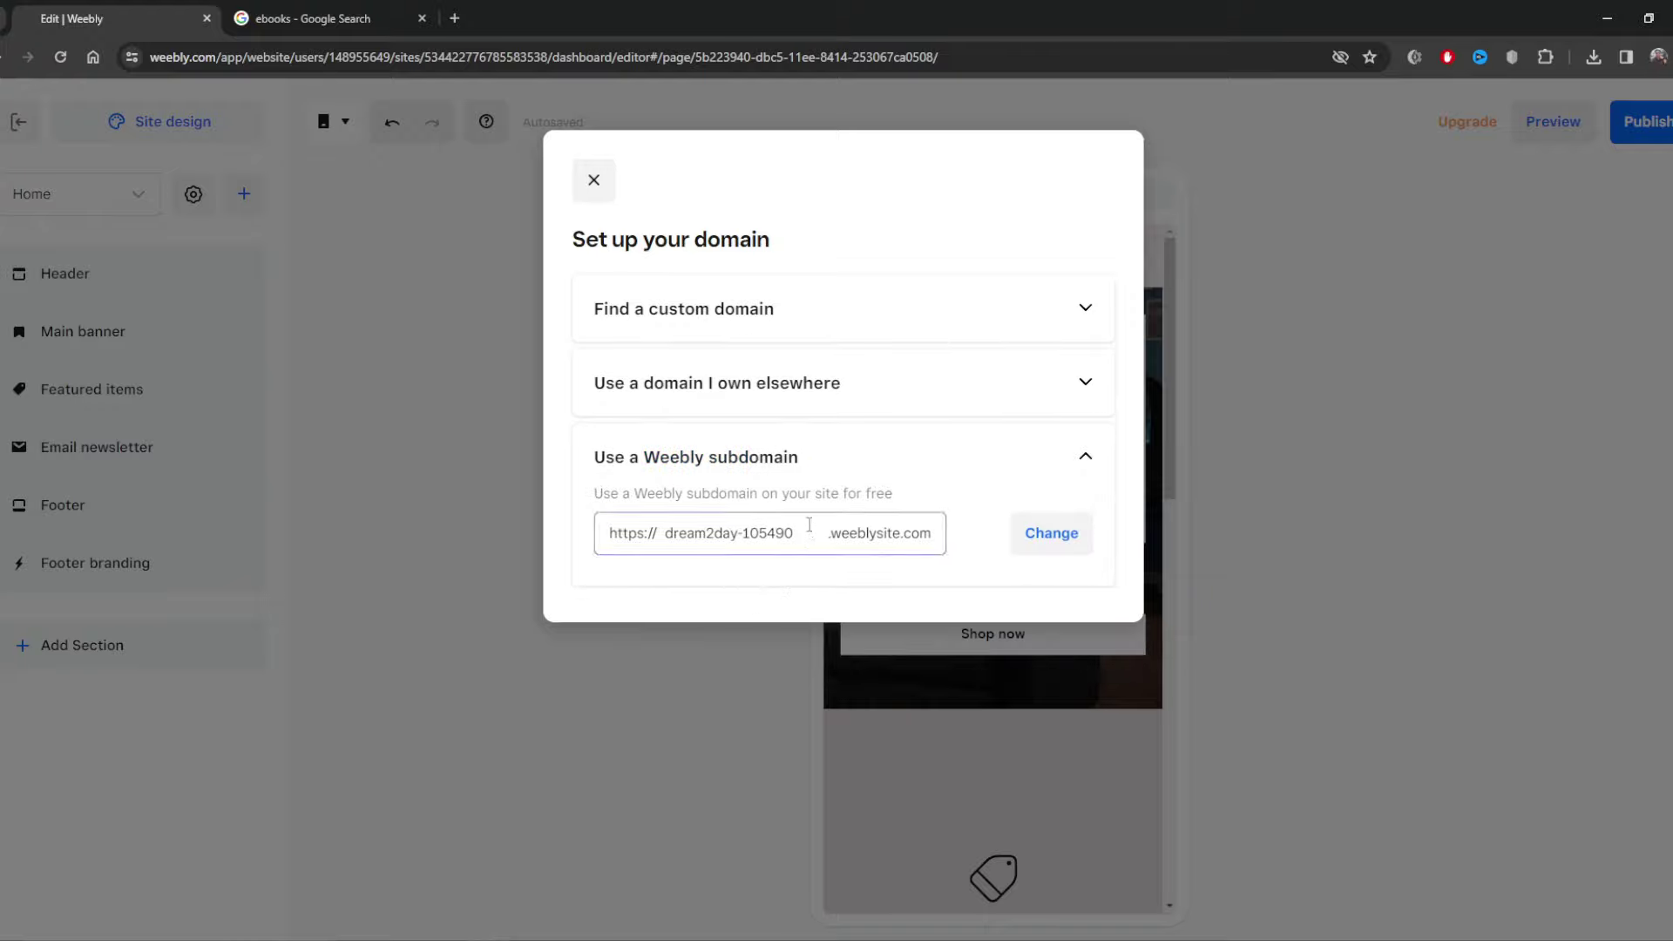
left_click(1049, 536)
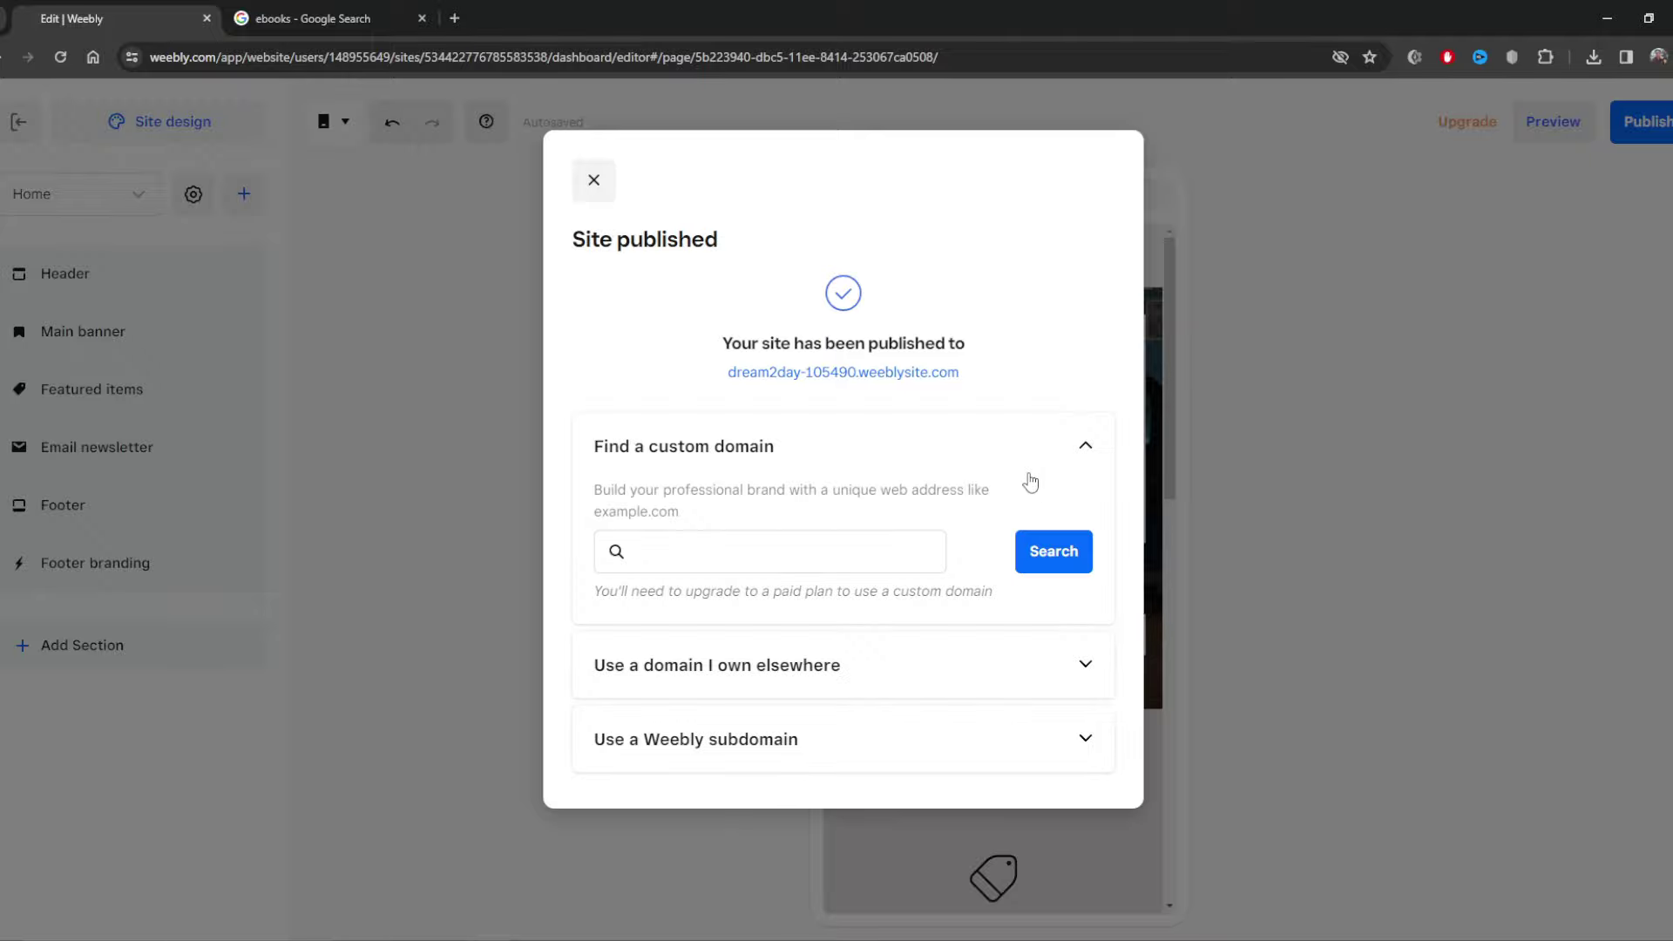
left_click(596, 179)
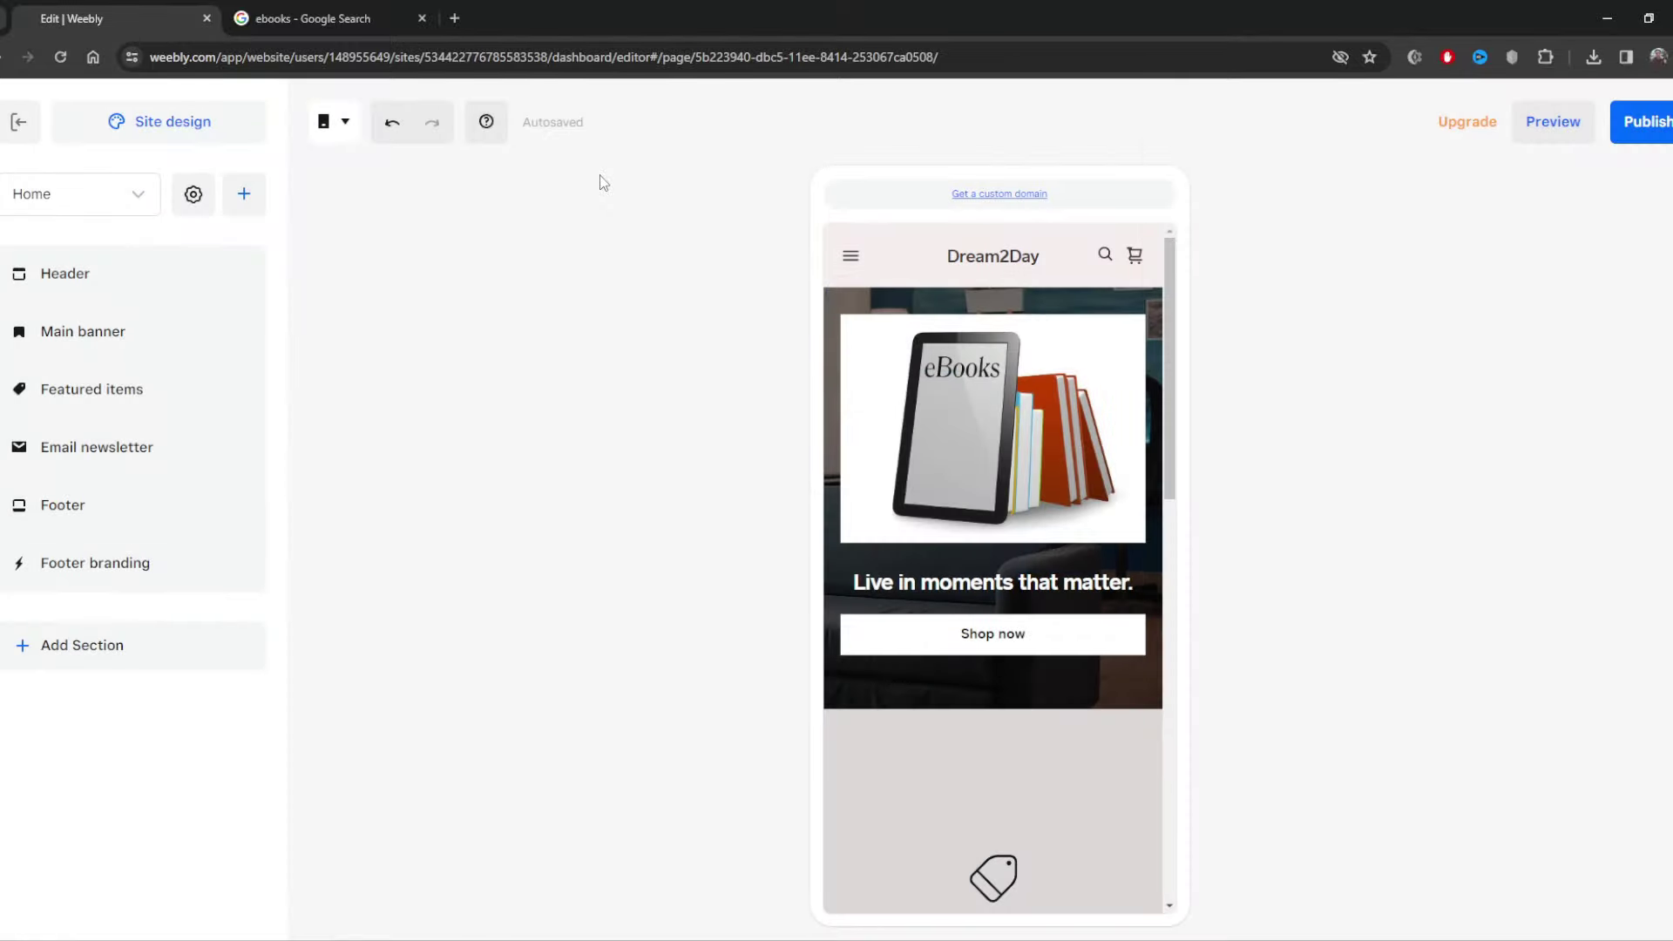
Return to the store's dashboard overview, open the published site and look over its home page.
left_click(18, 123)
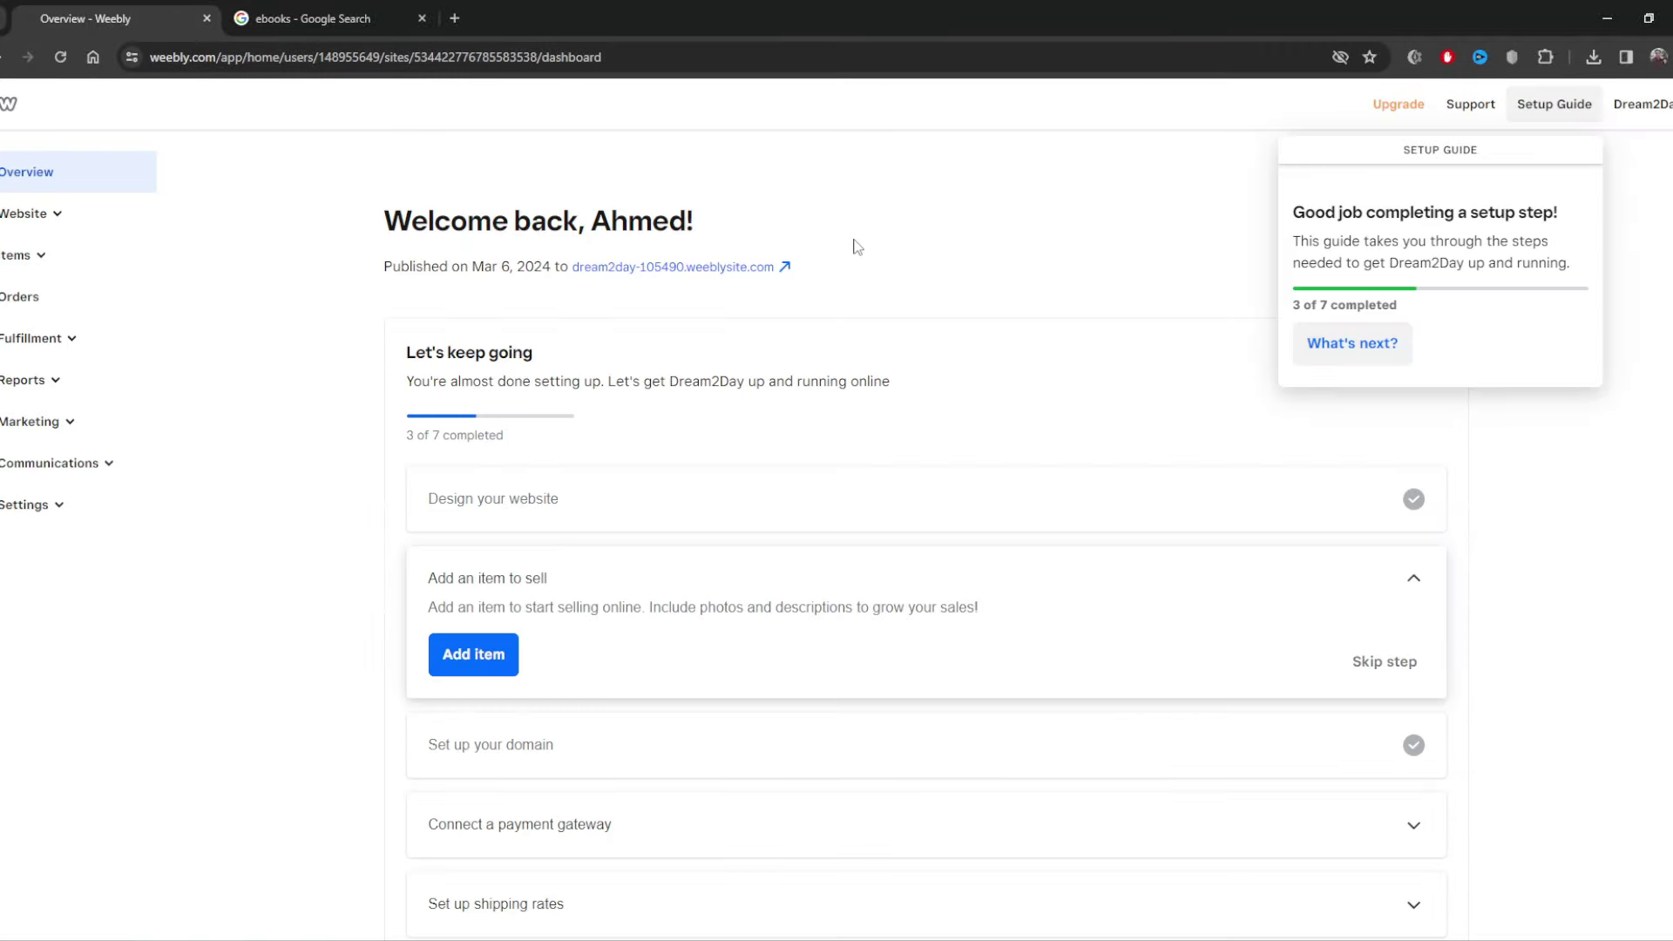
left_click(701, 274)
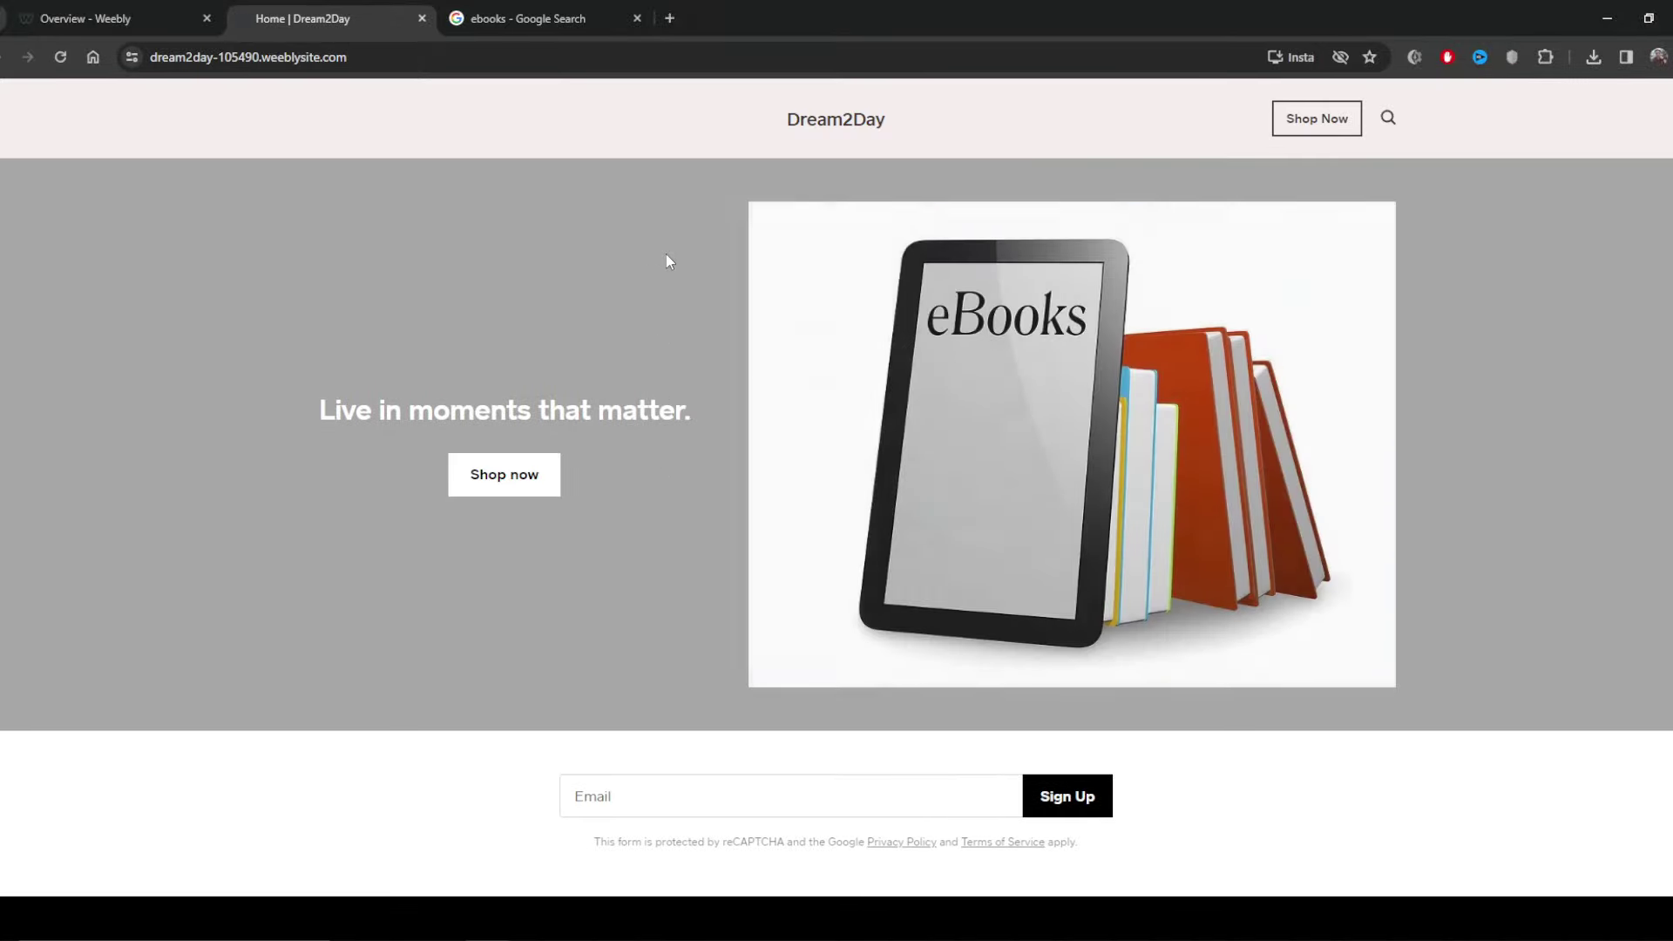
scroll(1213, 327, "down", 3)
scroll(1211, 321, "up", 3)
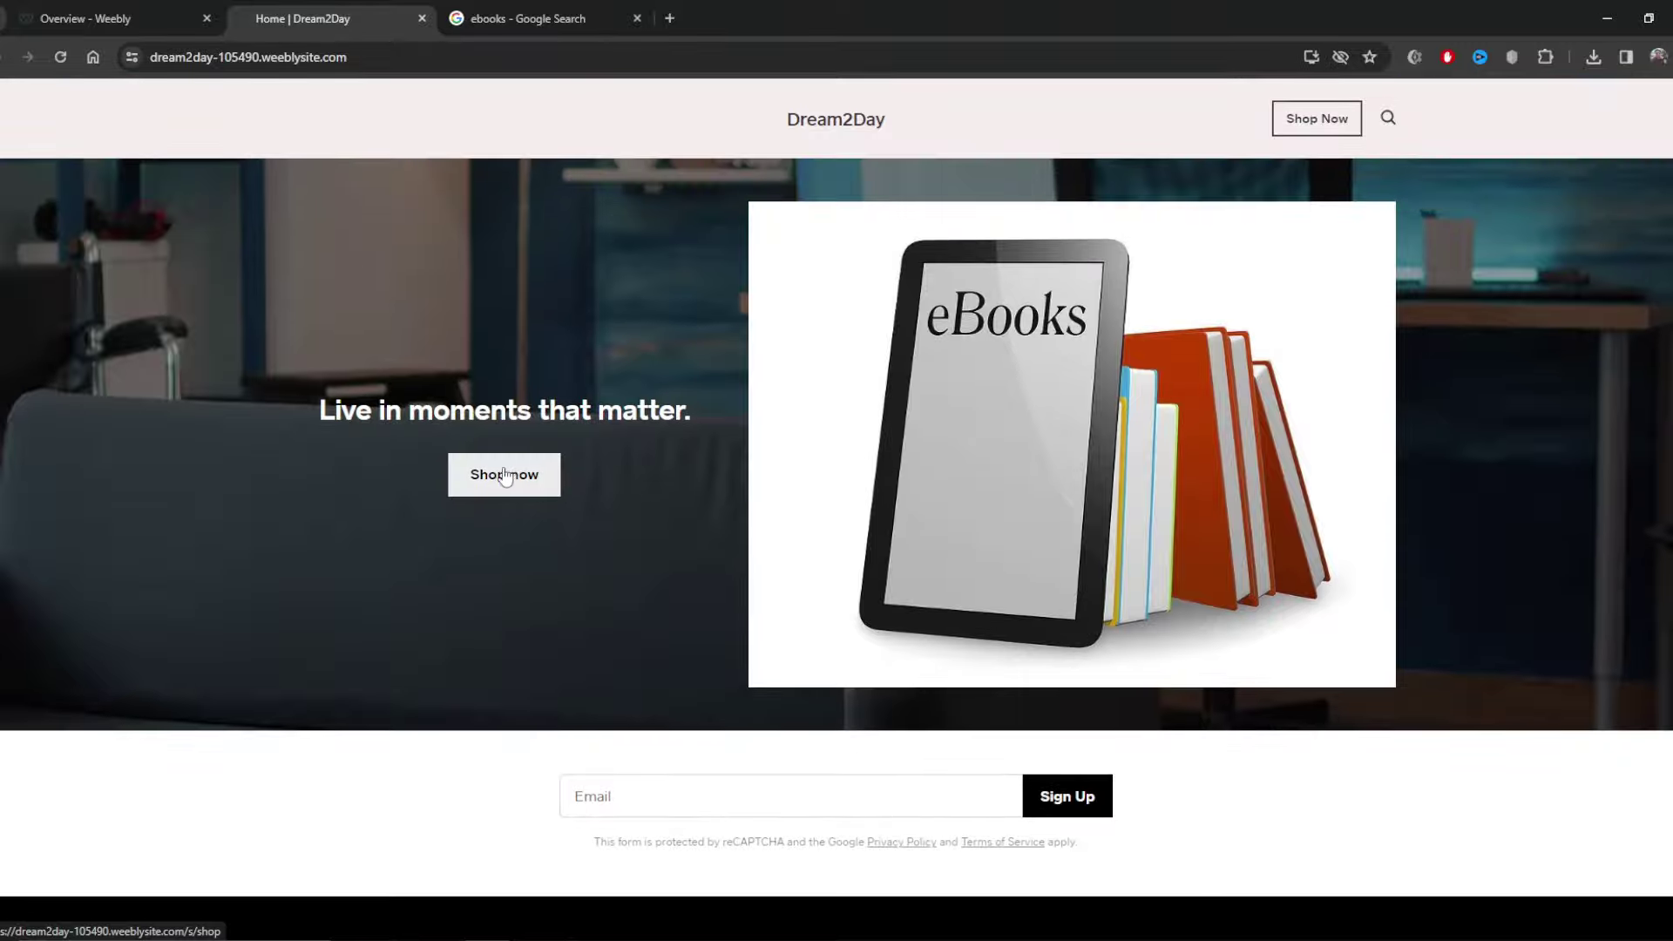
scroll(497, 474, "down", 4)
scroll(499, 475, "up", 4)
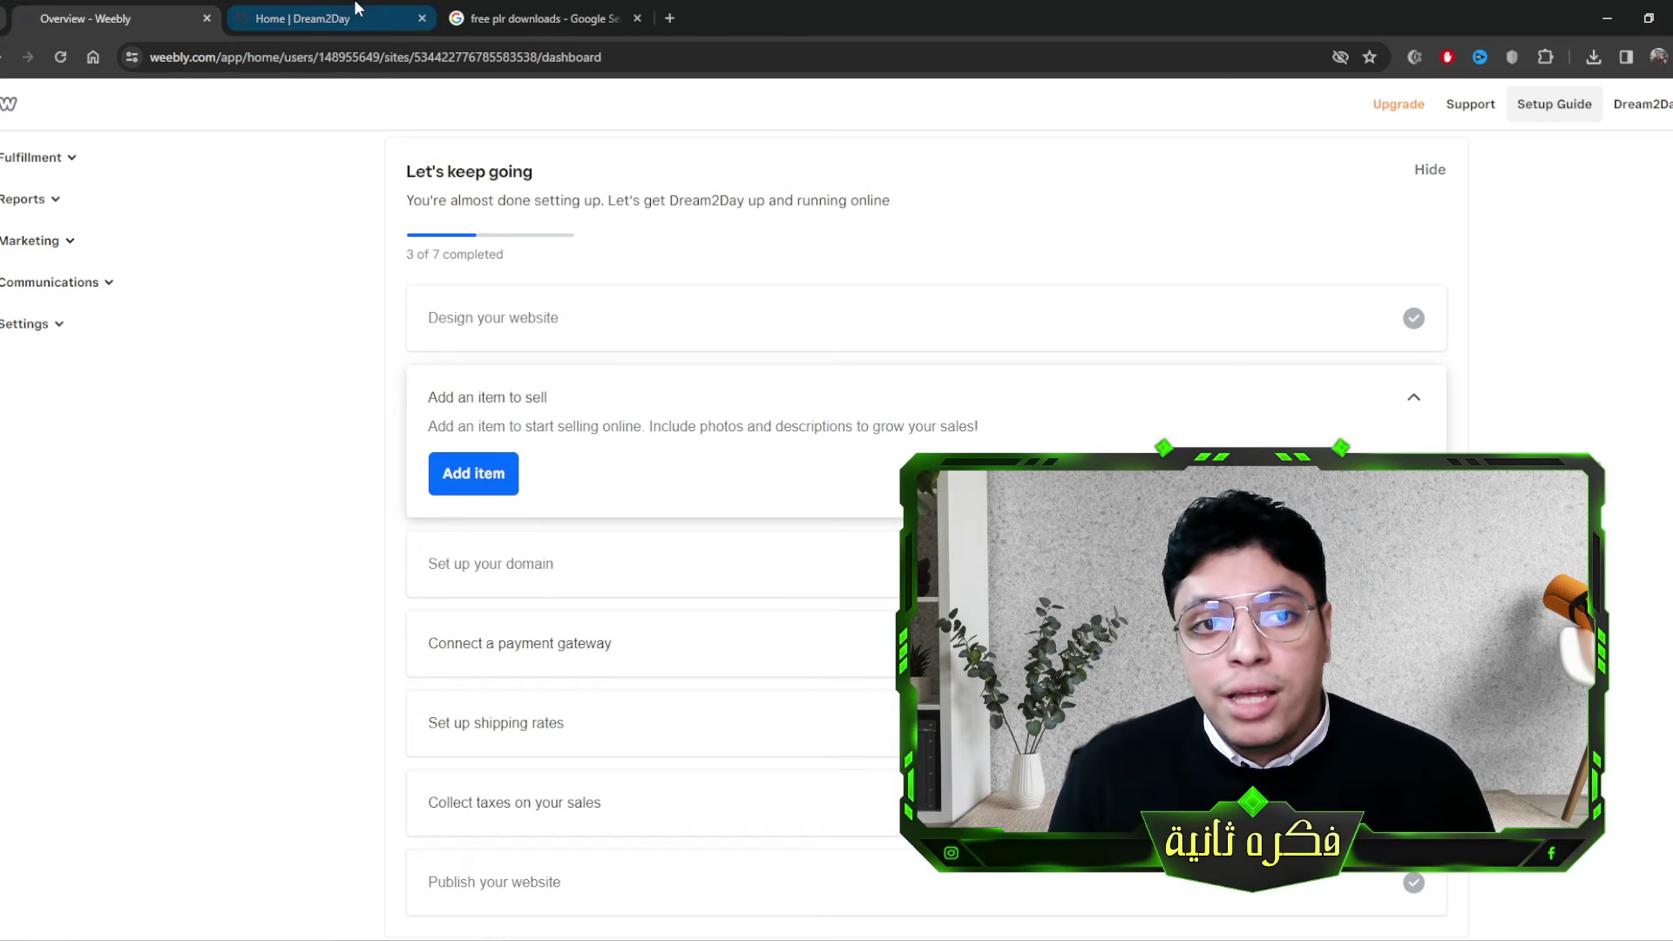
Open the Free PLR Downloads website from the Google results for "free plr downloads".
left_click(532, 19)
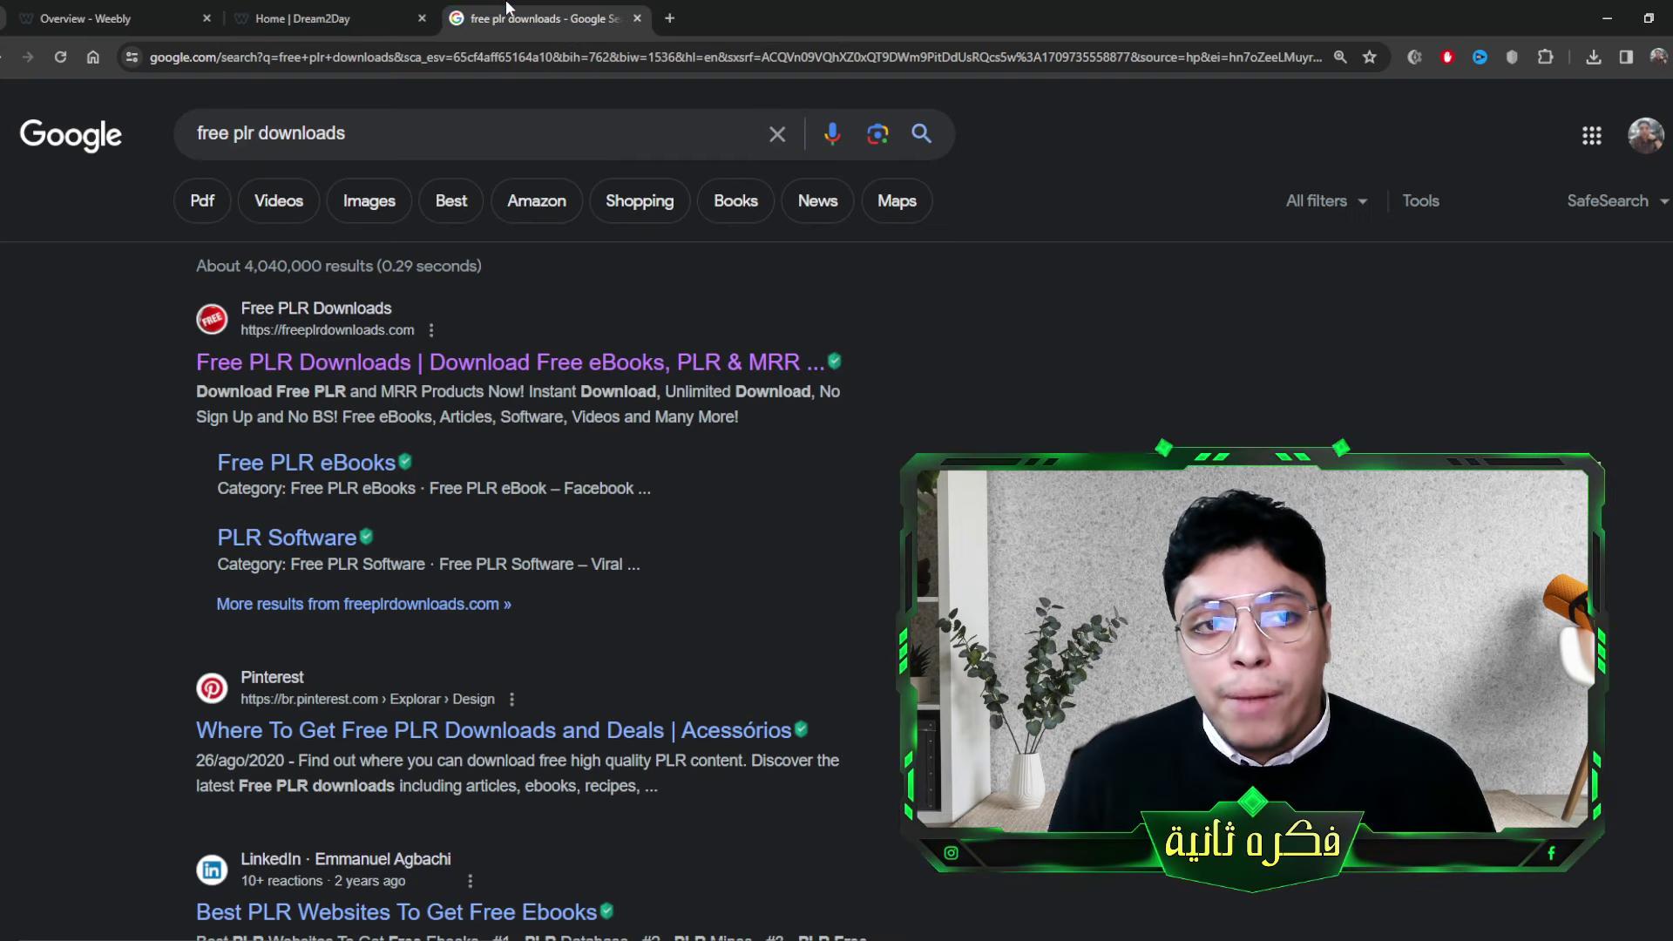
left_click(398, 369)
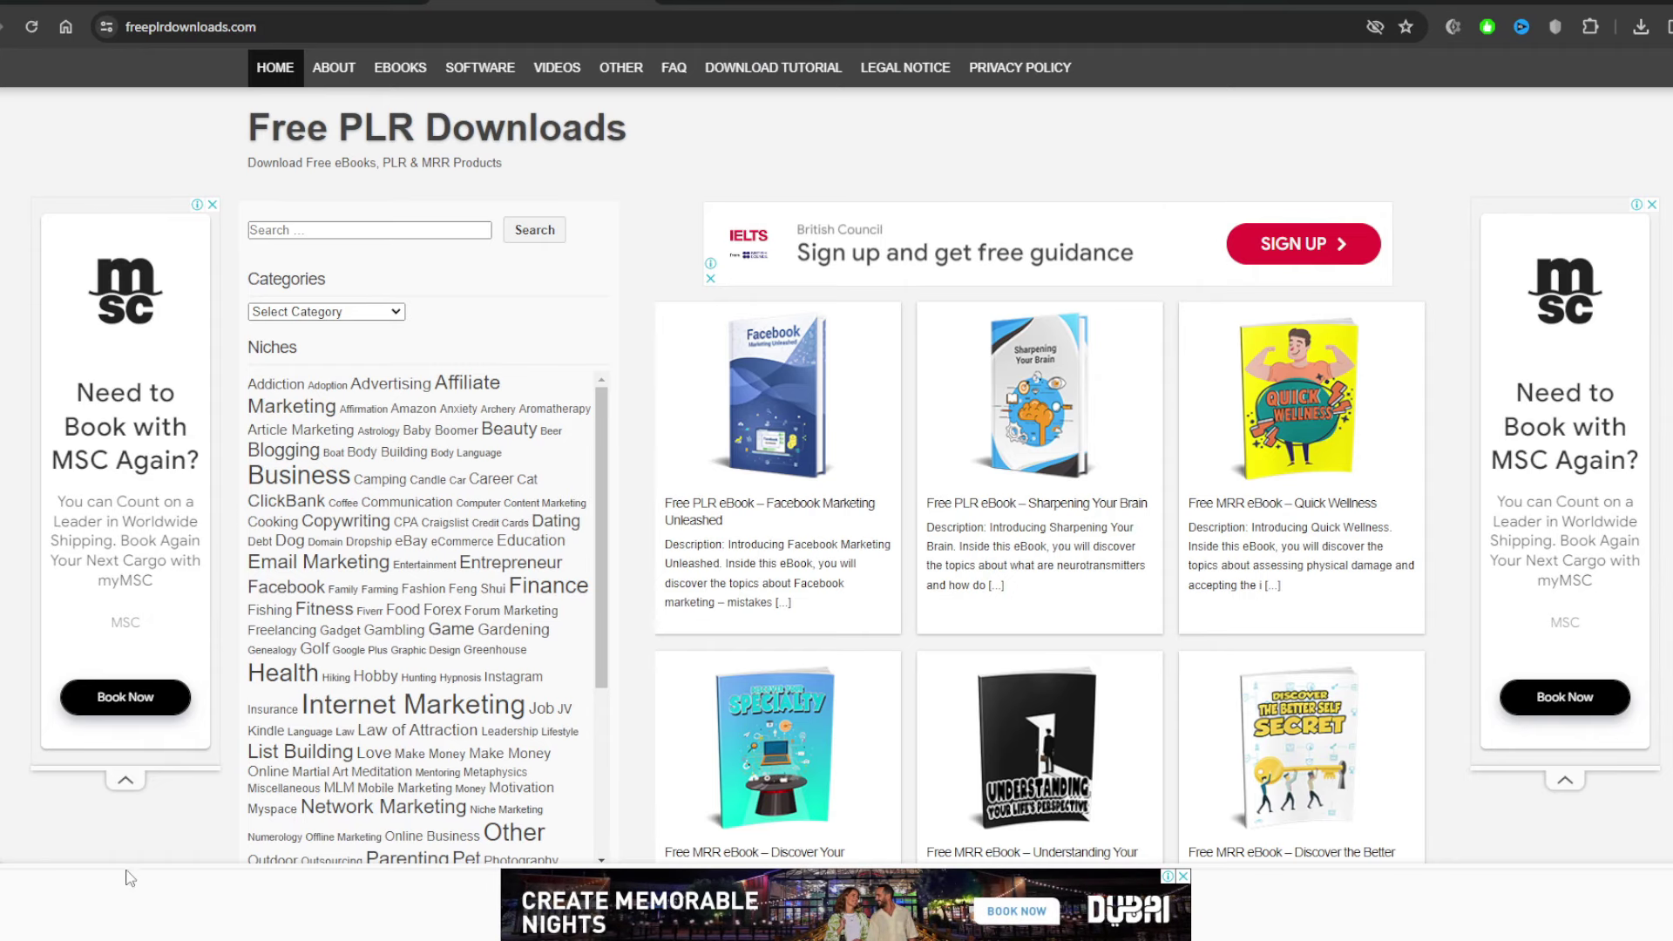
Look through the list of niches on Free PLR Downloads and open the Health niche, dismissing the advertisement.
scroll(305, 627, "down", 8)
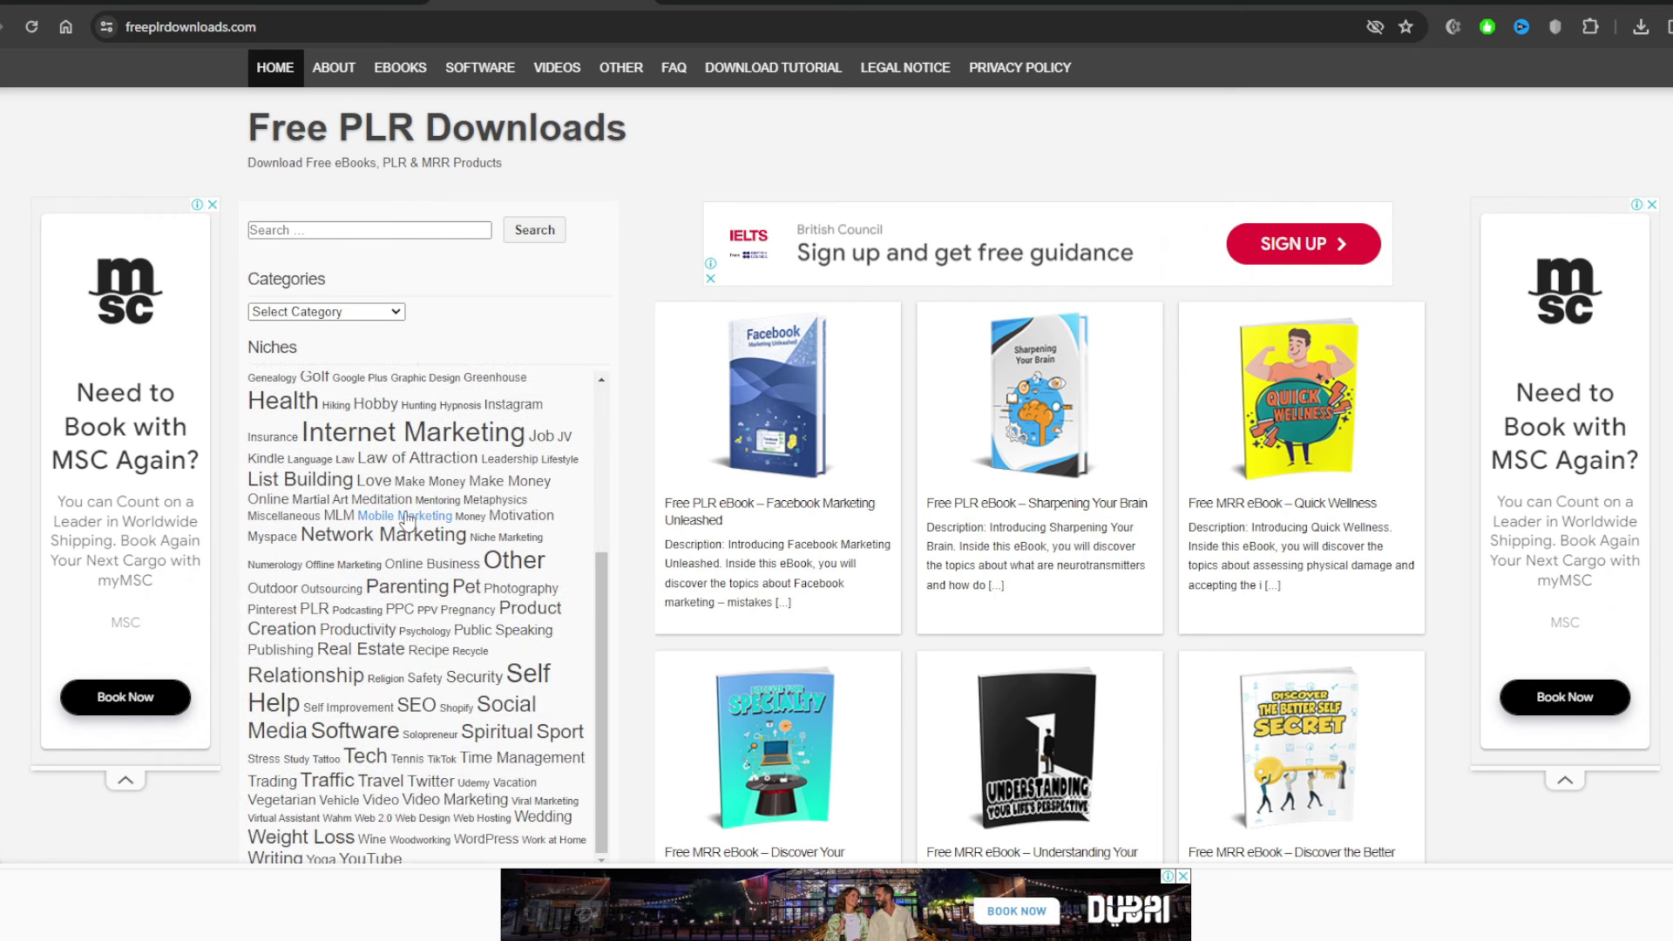
scroll(427, 548, "up", 10)
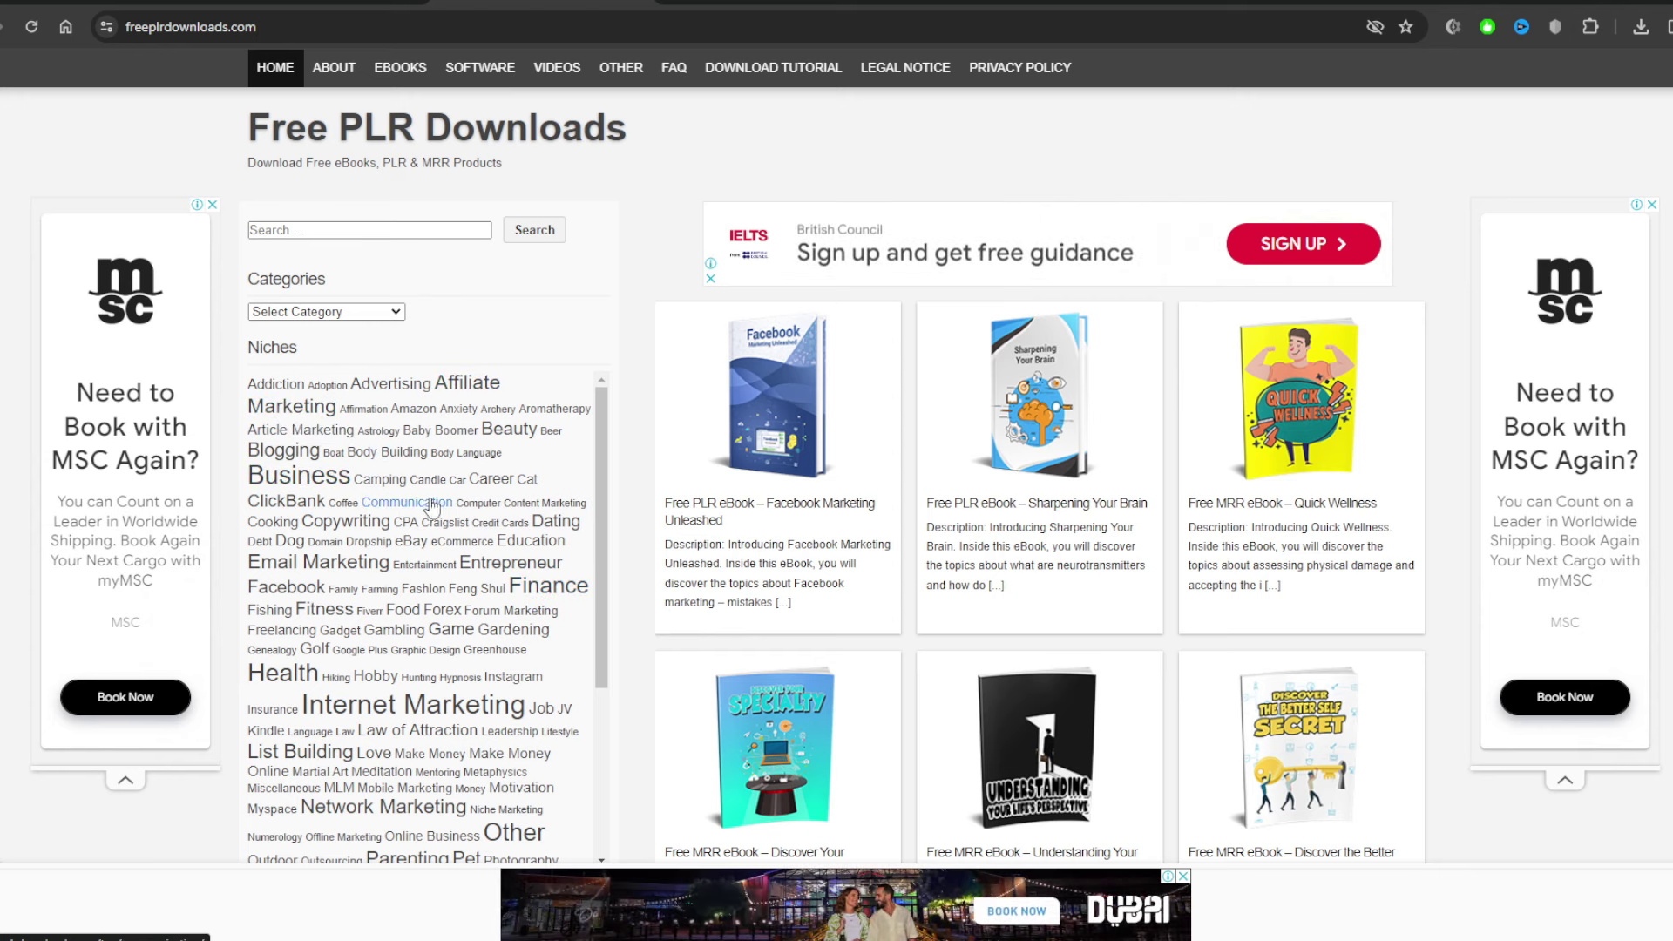
left_click(290, 684)
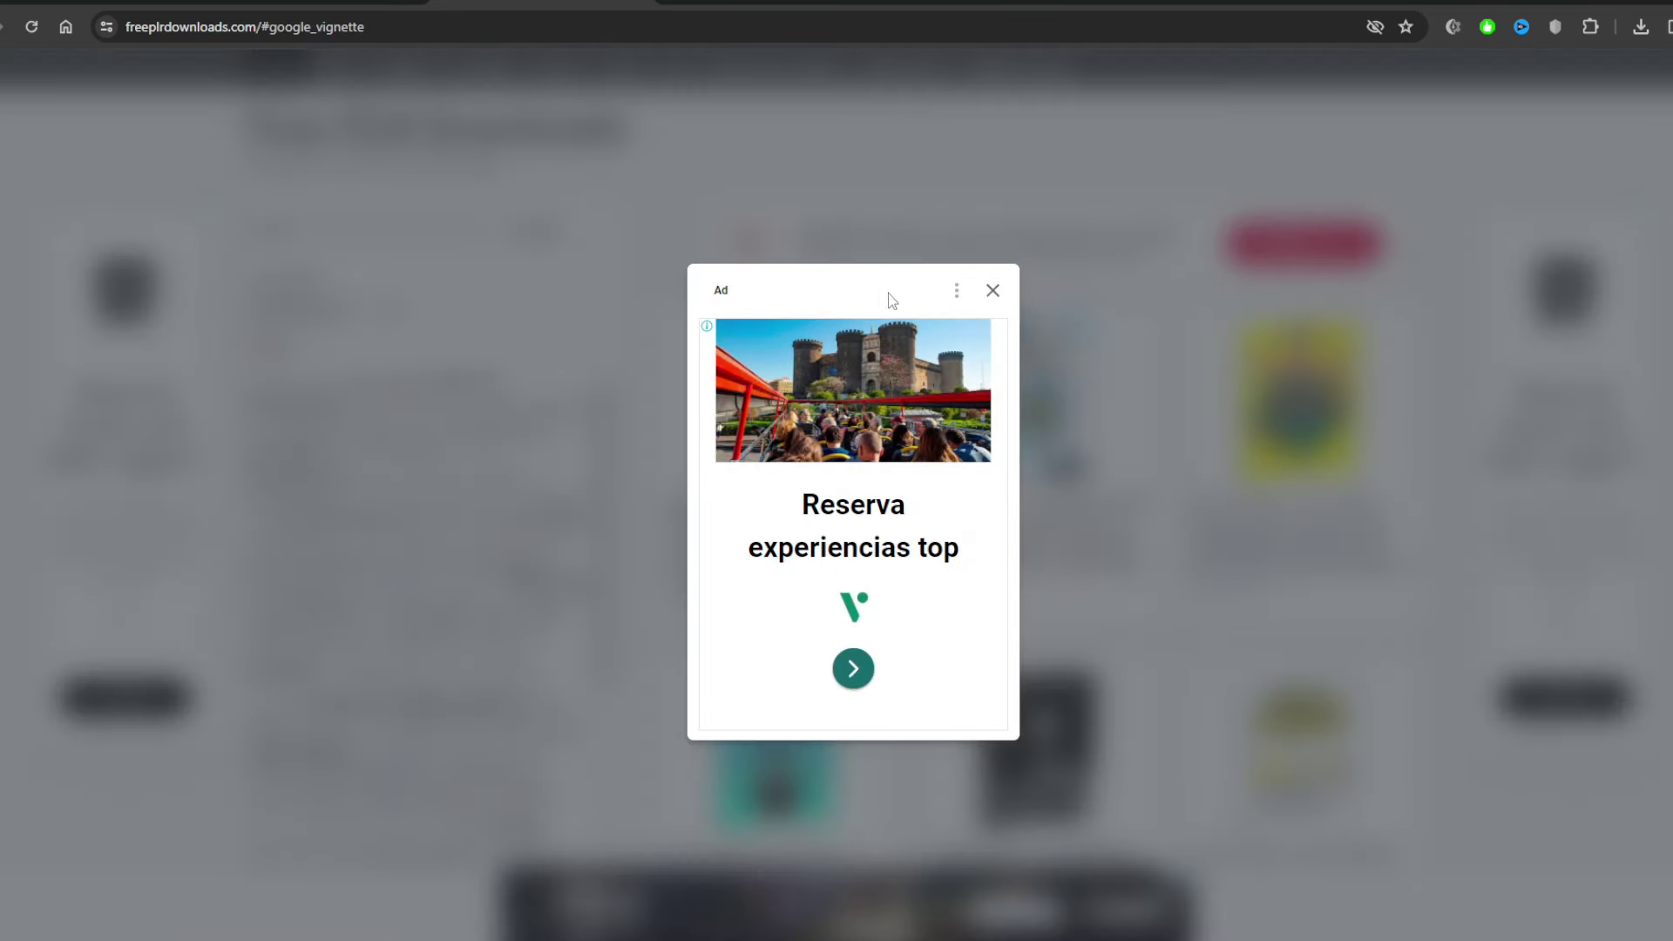
left_click(992, 290)
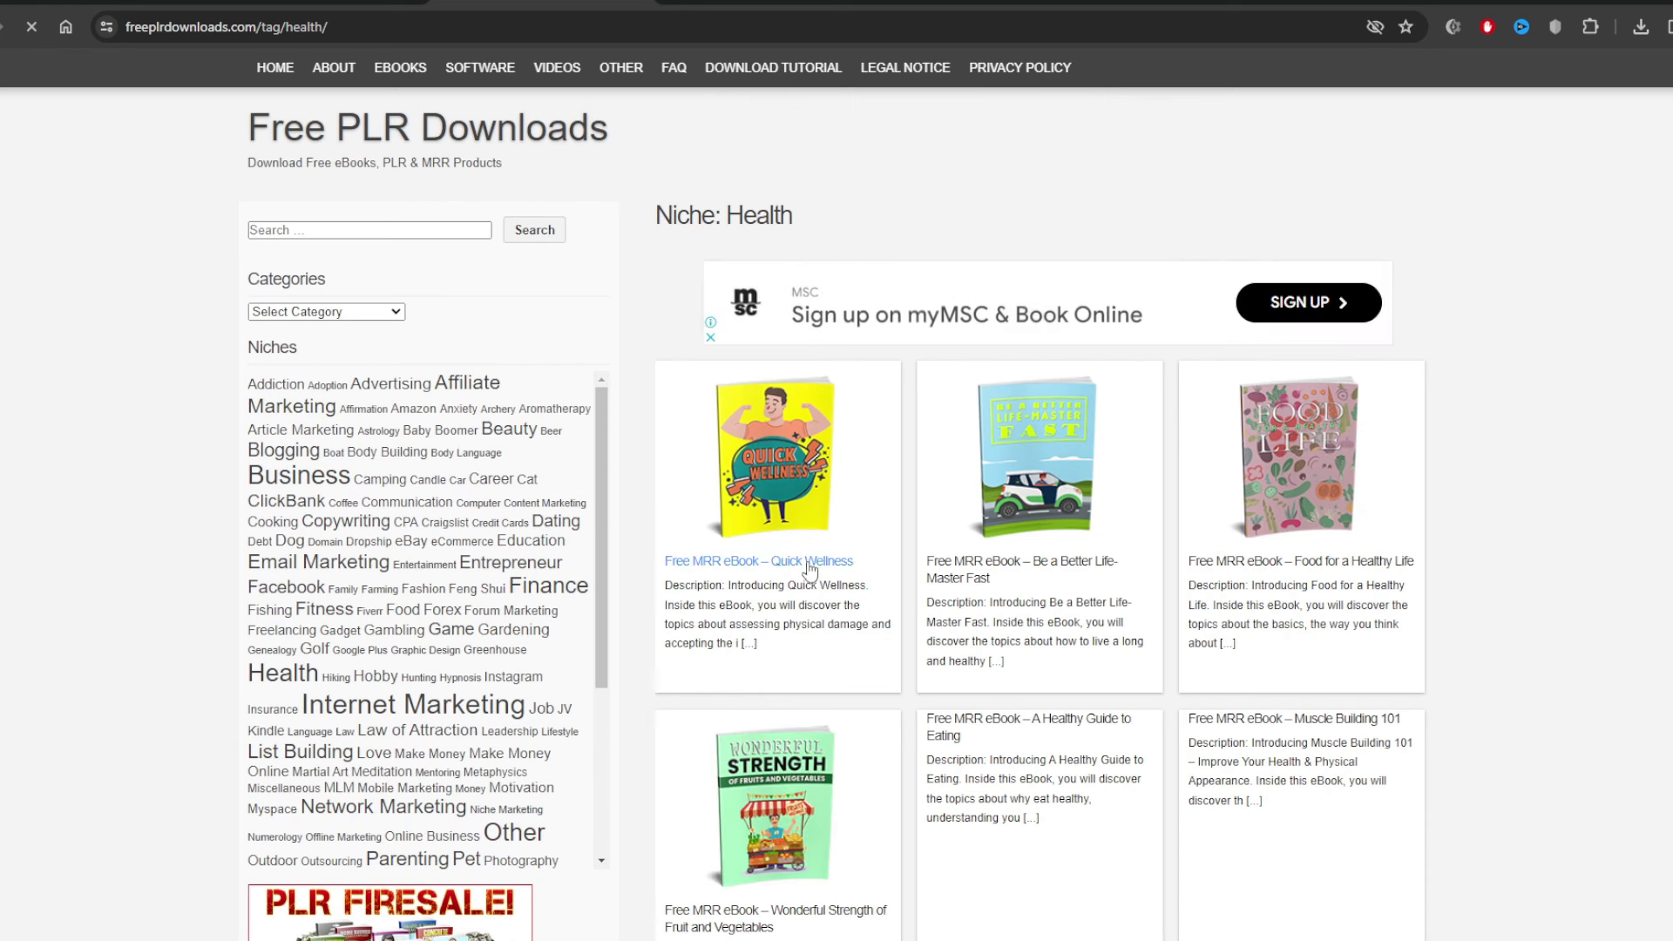
Open the Healthy Vegetarian ebook's page from the Health niche listing and go to its download link.
scroll(814, 566, "down", 2)
scroll(815, 566, "down", 1)
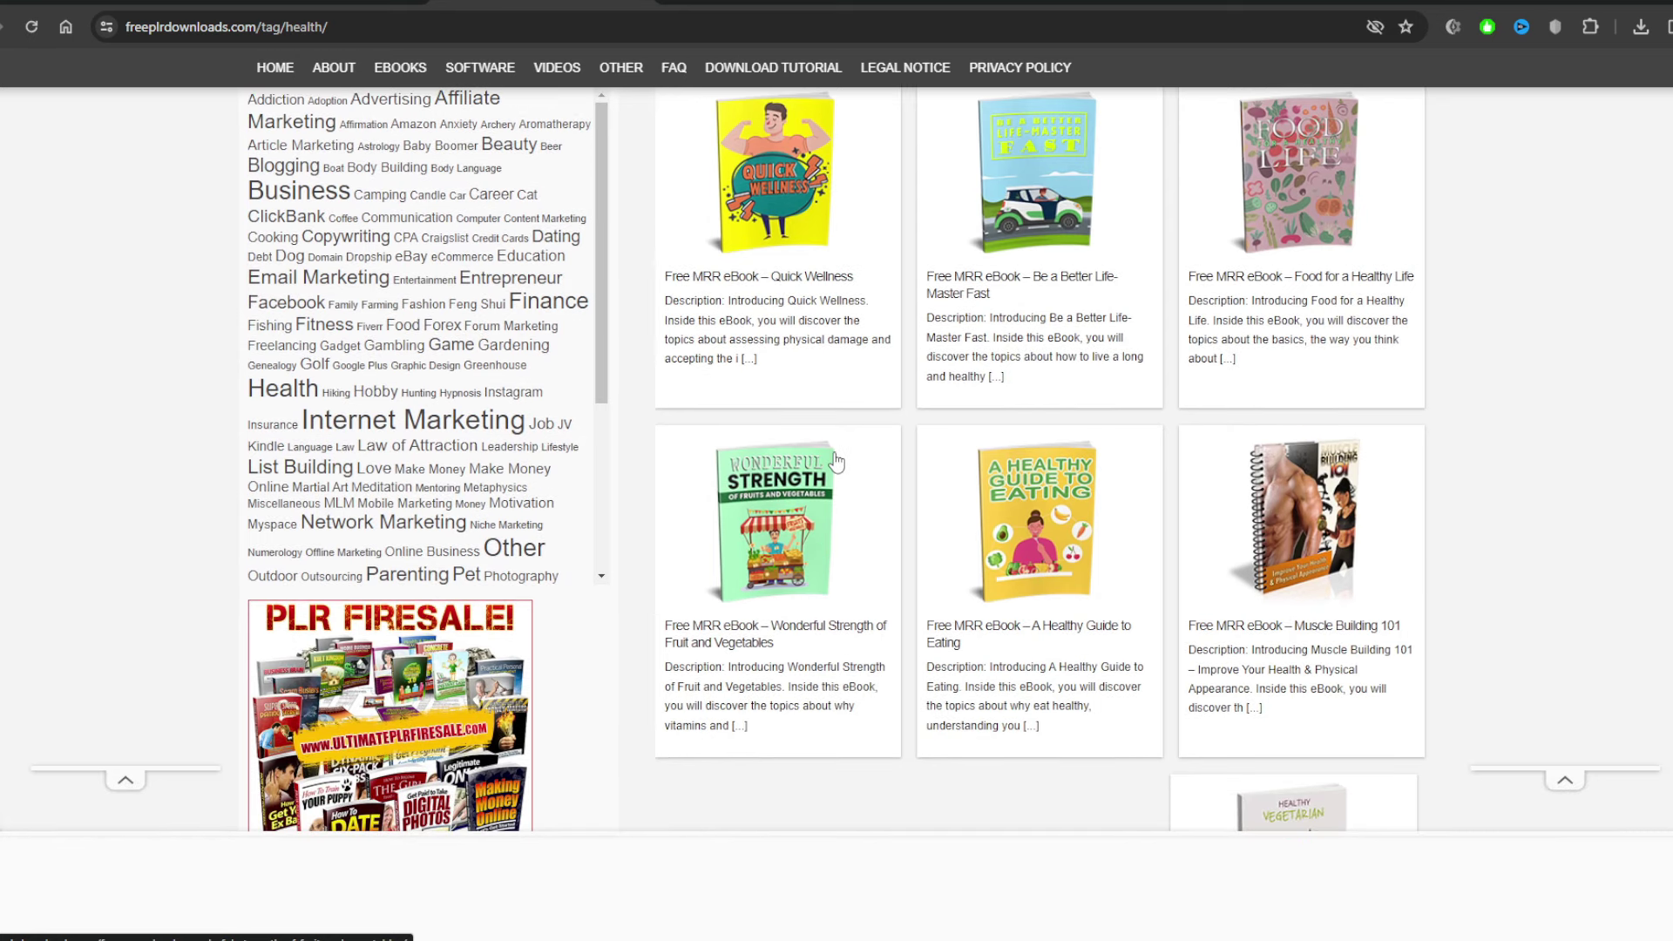
scroll(771, 536, "down", 3)
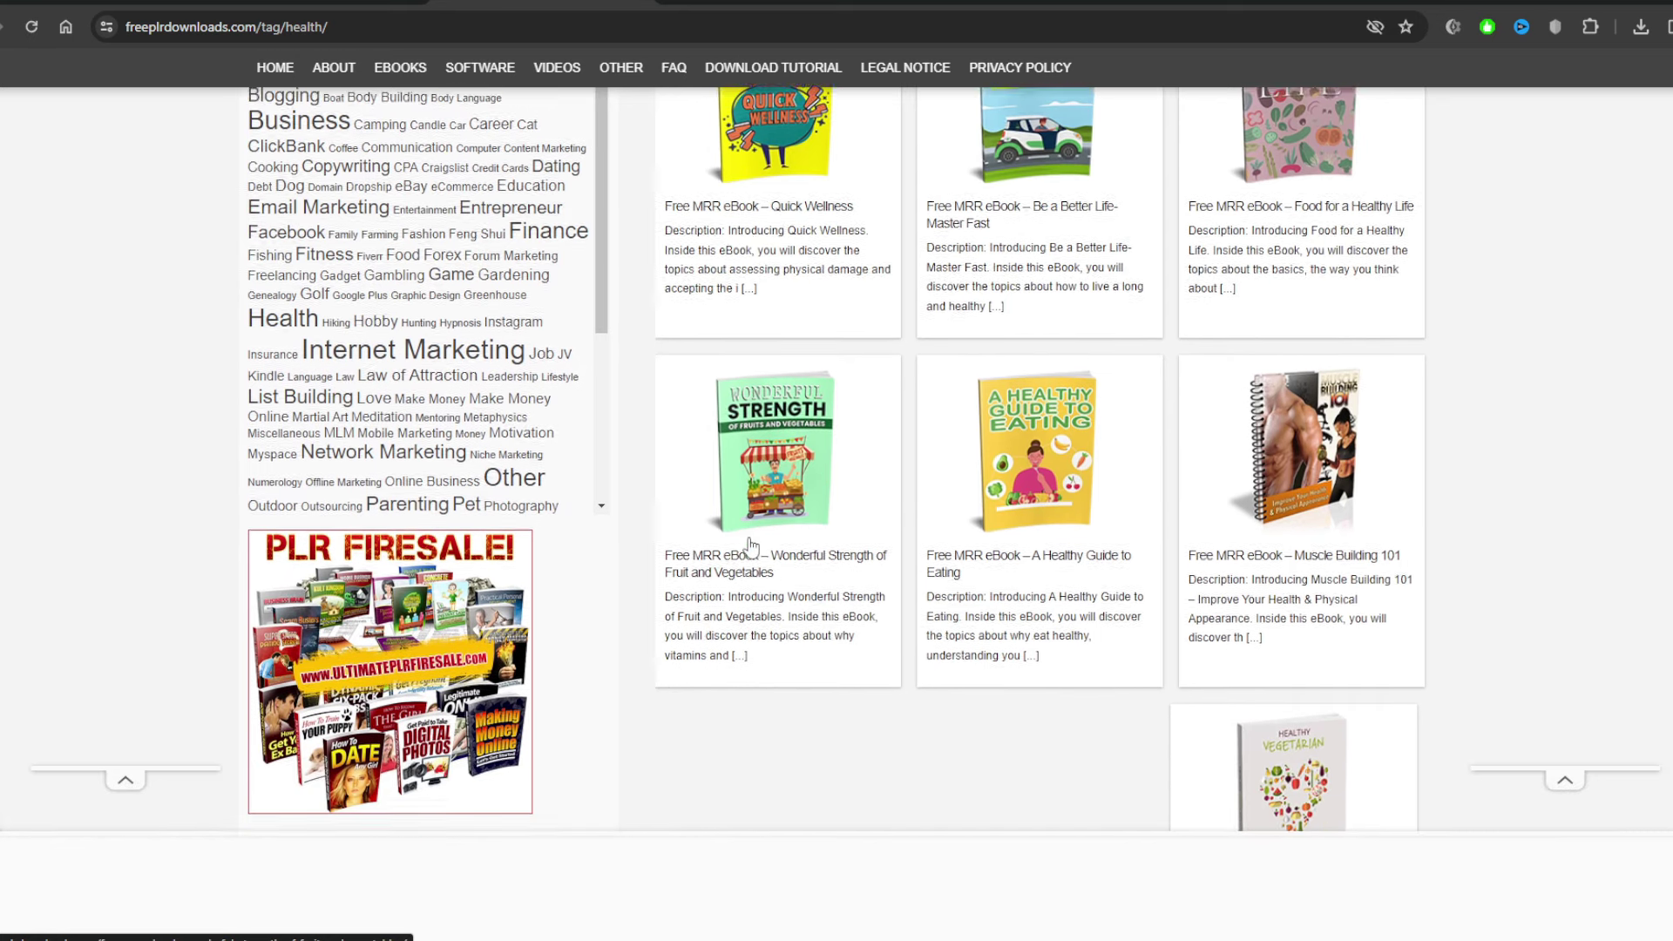
left_click(1311, 601)
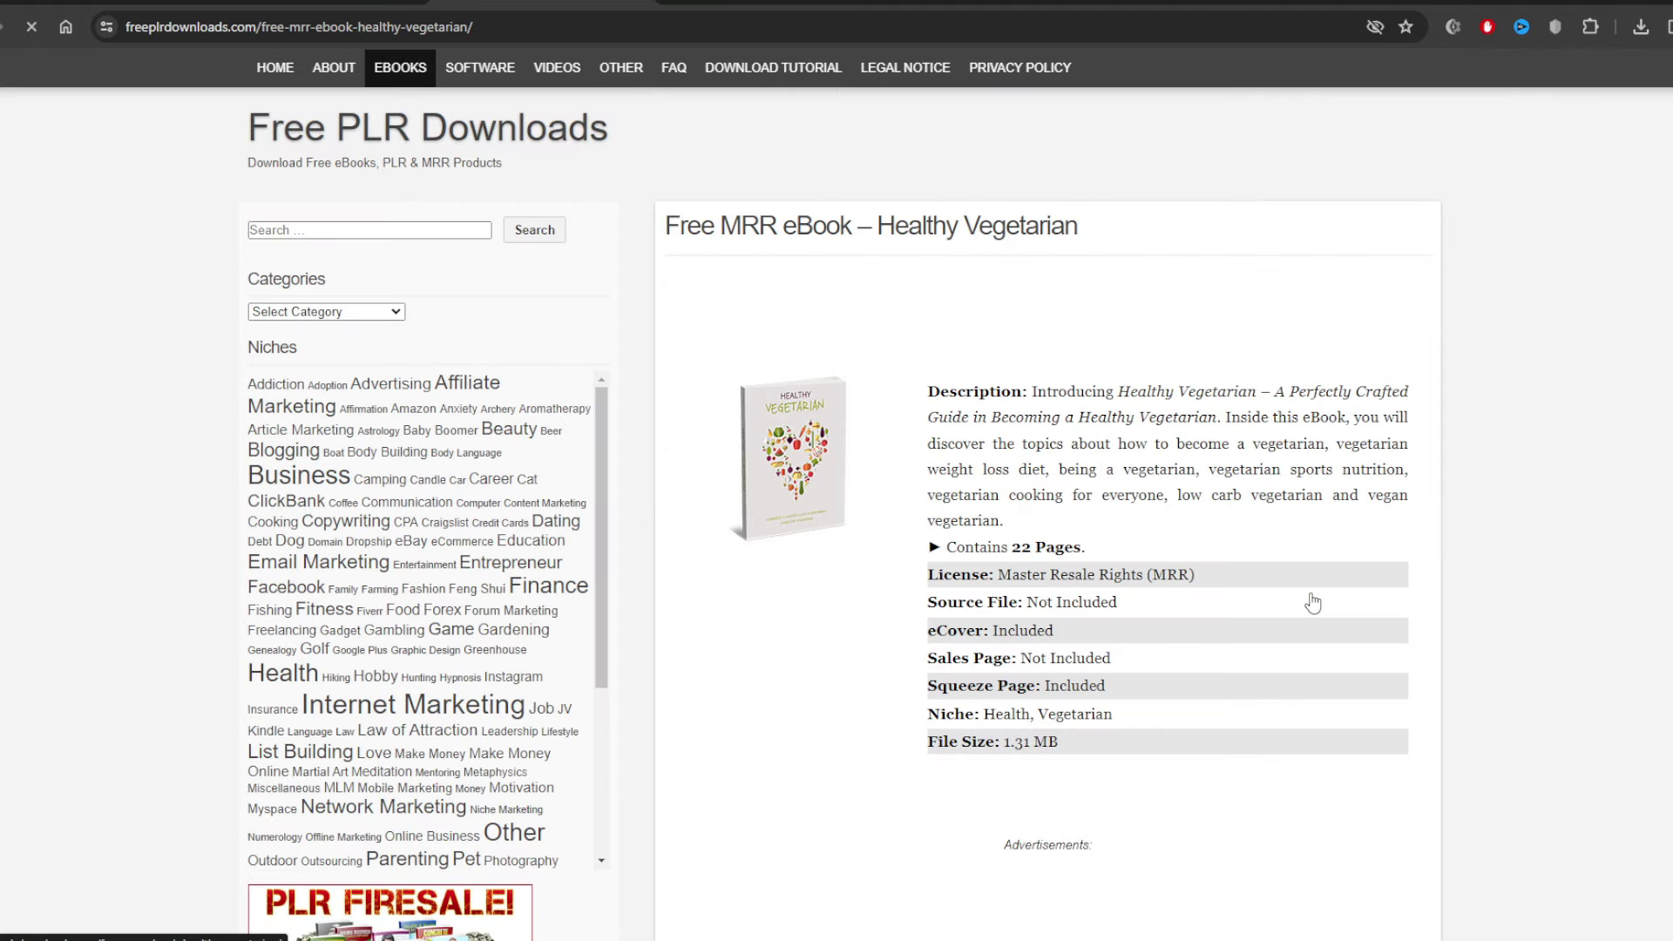
scroll(1219, 597, "down", 5)
scroll(1218, 591, "down", 3)
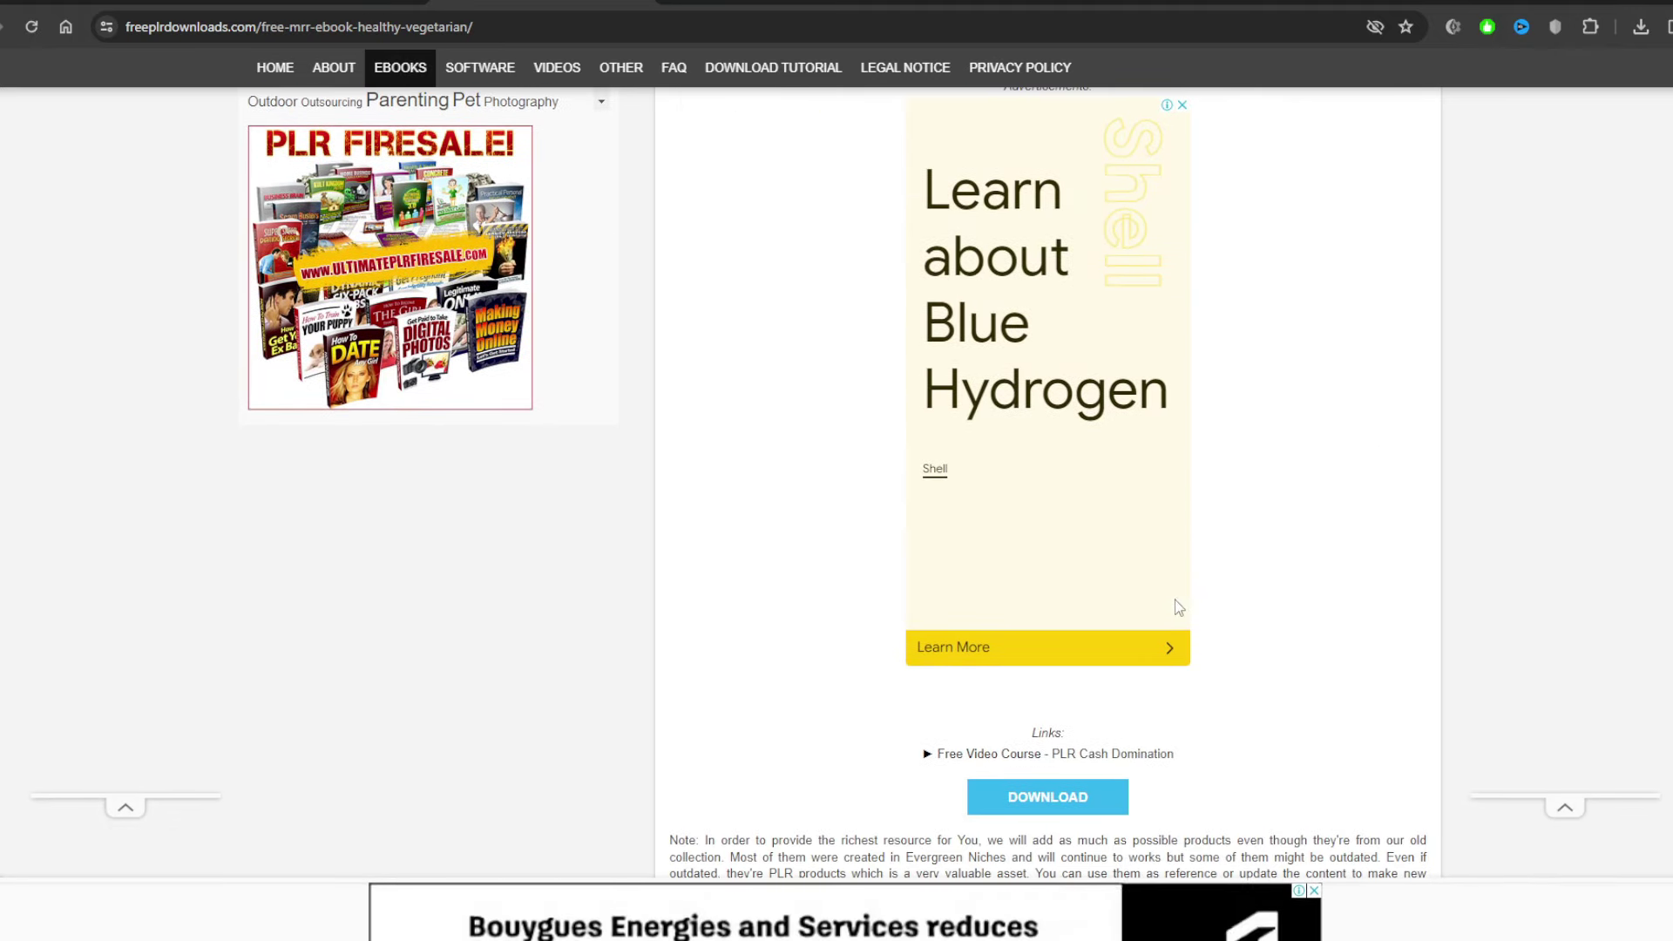
scroll(1060, 808, "down", 1)
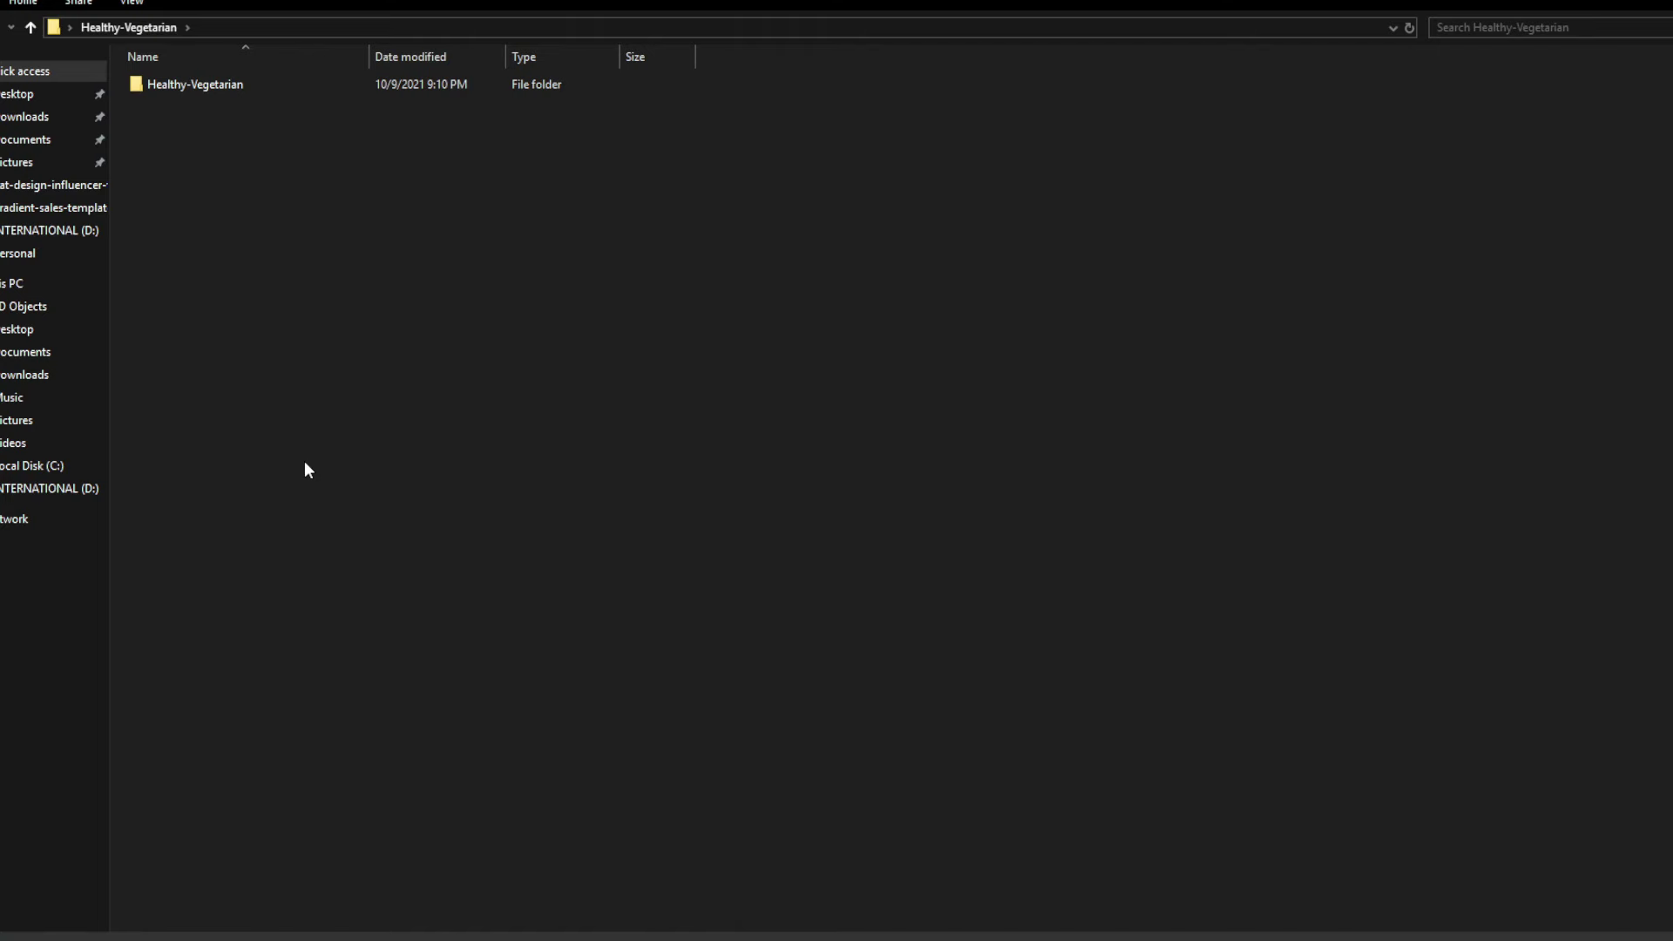
Examine the downloaded Healthy-Vegetarian folder, skimming through the Healthy Vegetarian PDF and opening the eCover folder.
double_click(256, 83)
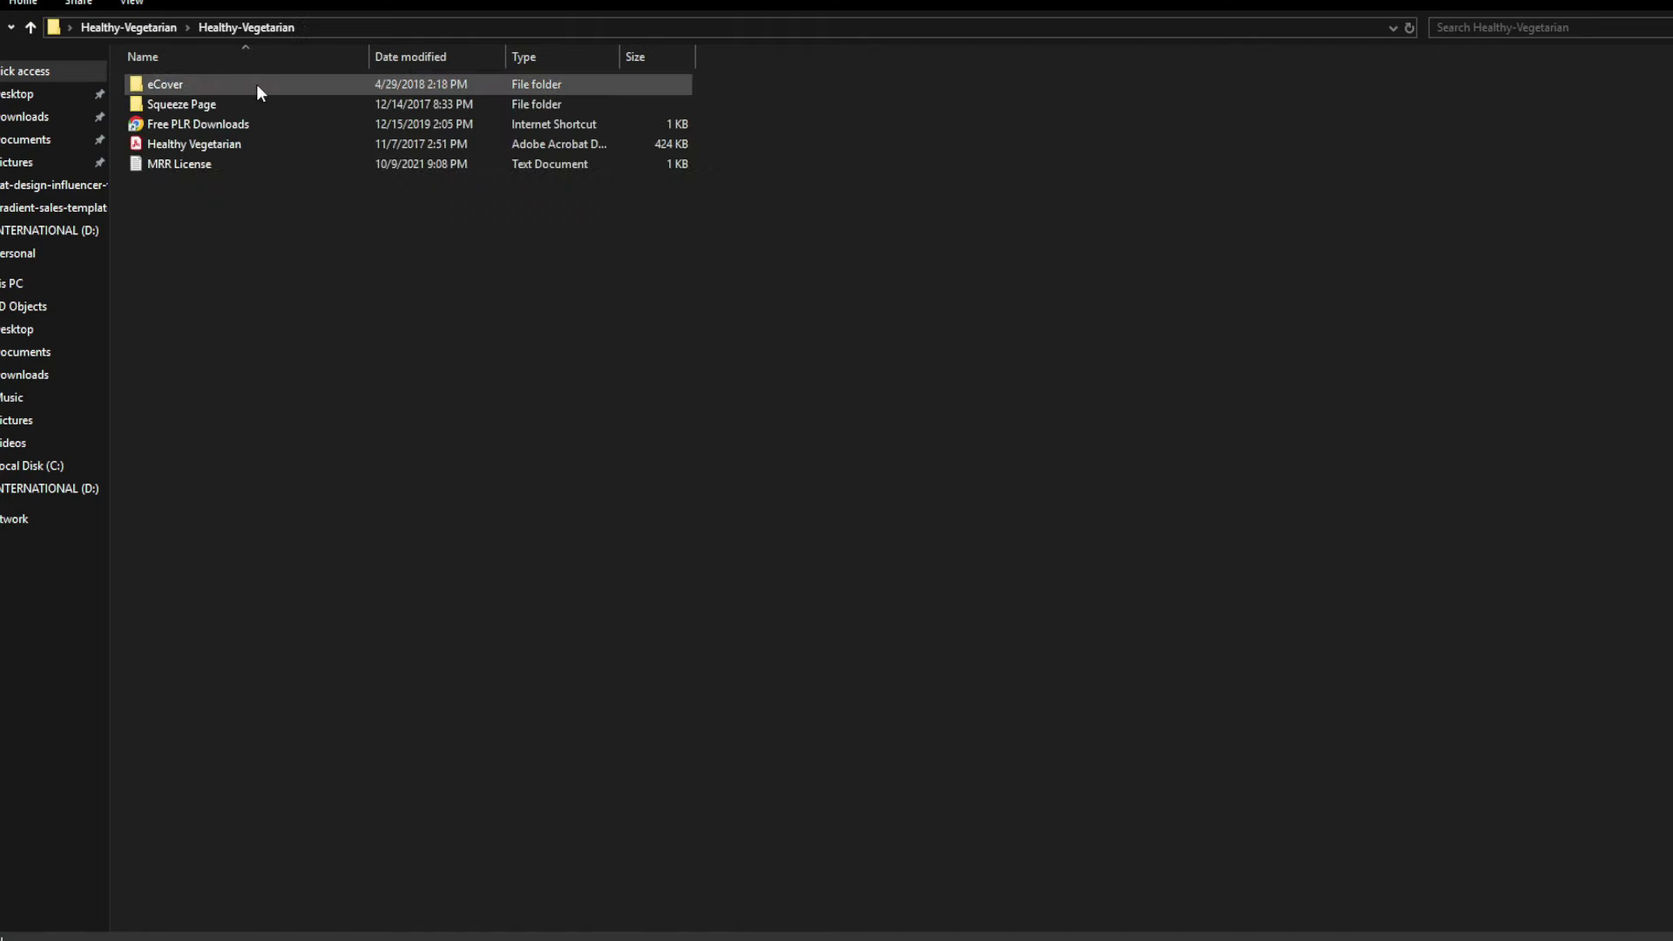
left_click(238, 148)
double_click(238, 146)
scroll(885, 468, "down", 8)
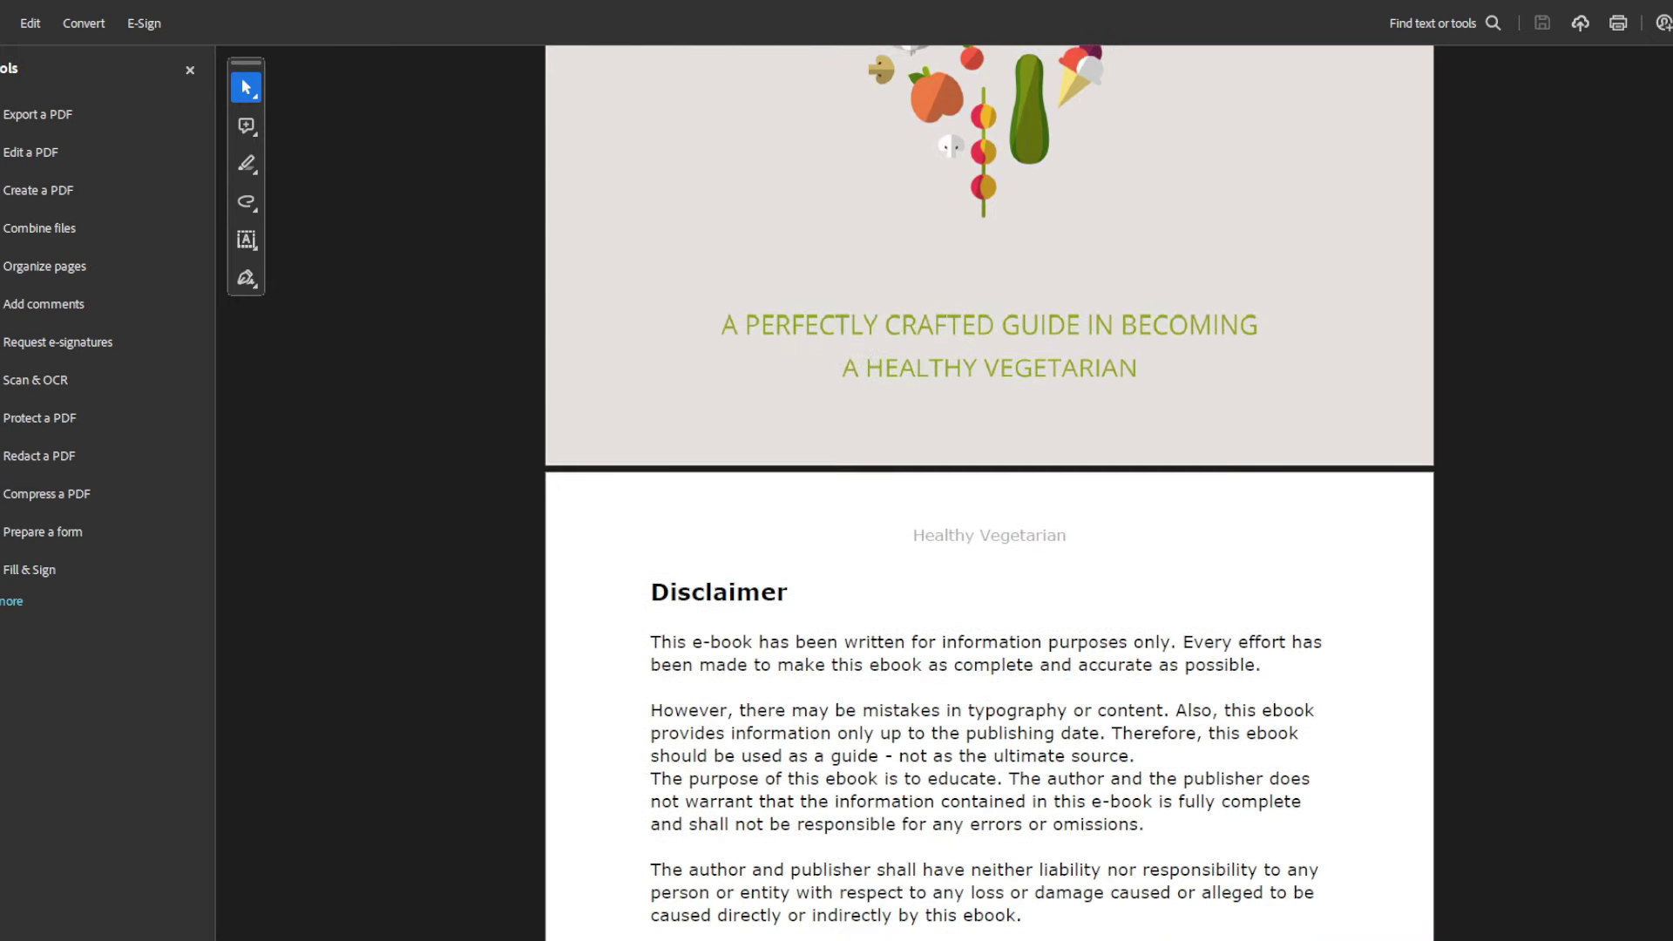
scroll(1668, 398, "down", 20)
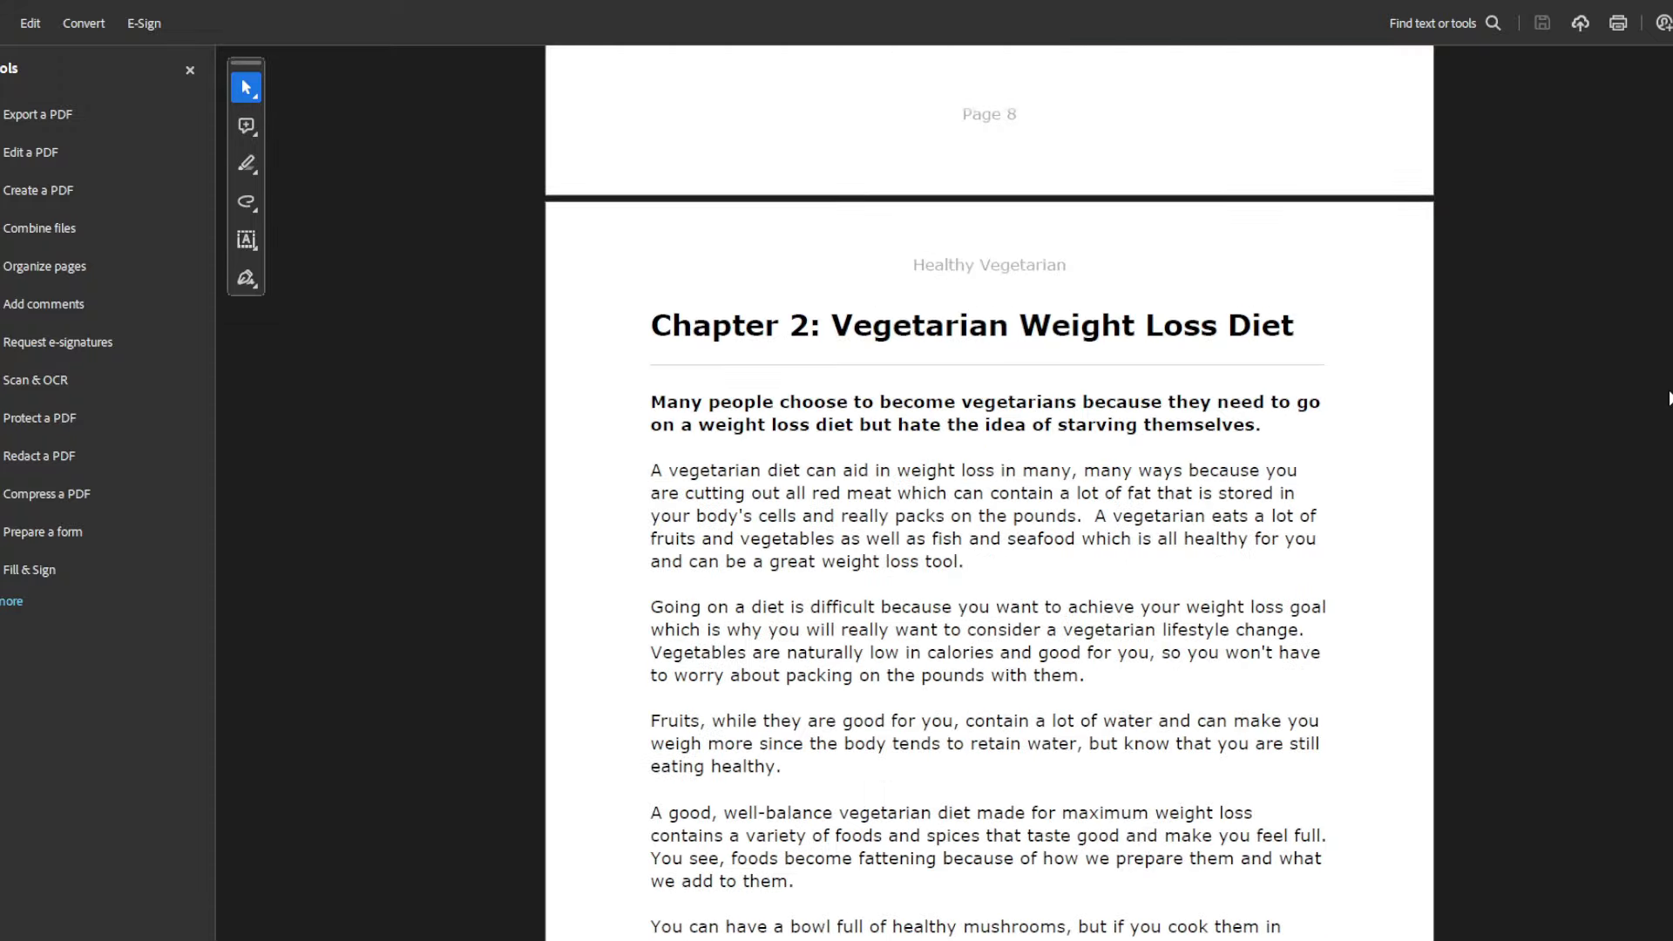
scroll(1668, 398, "down", 20)
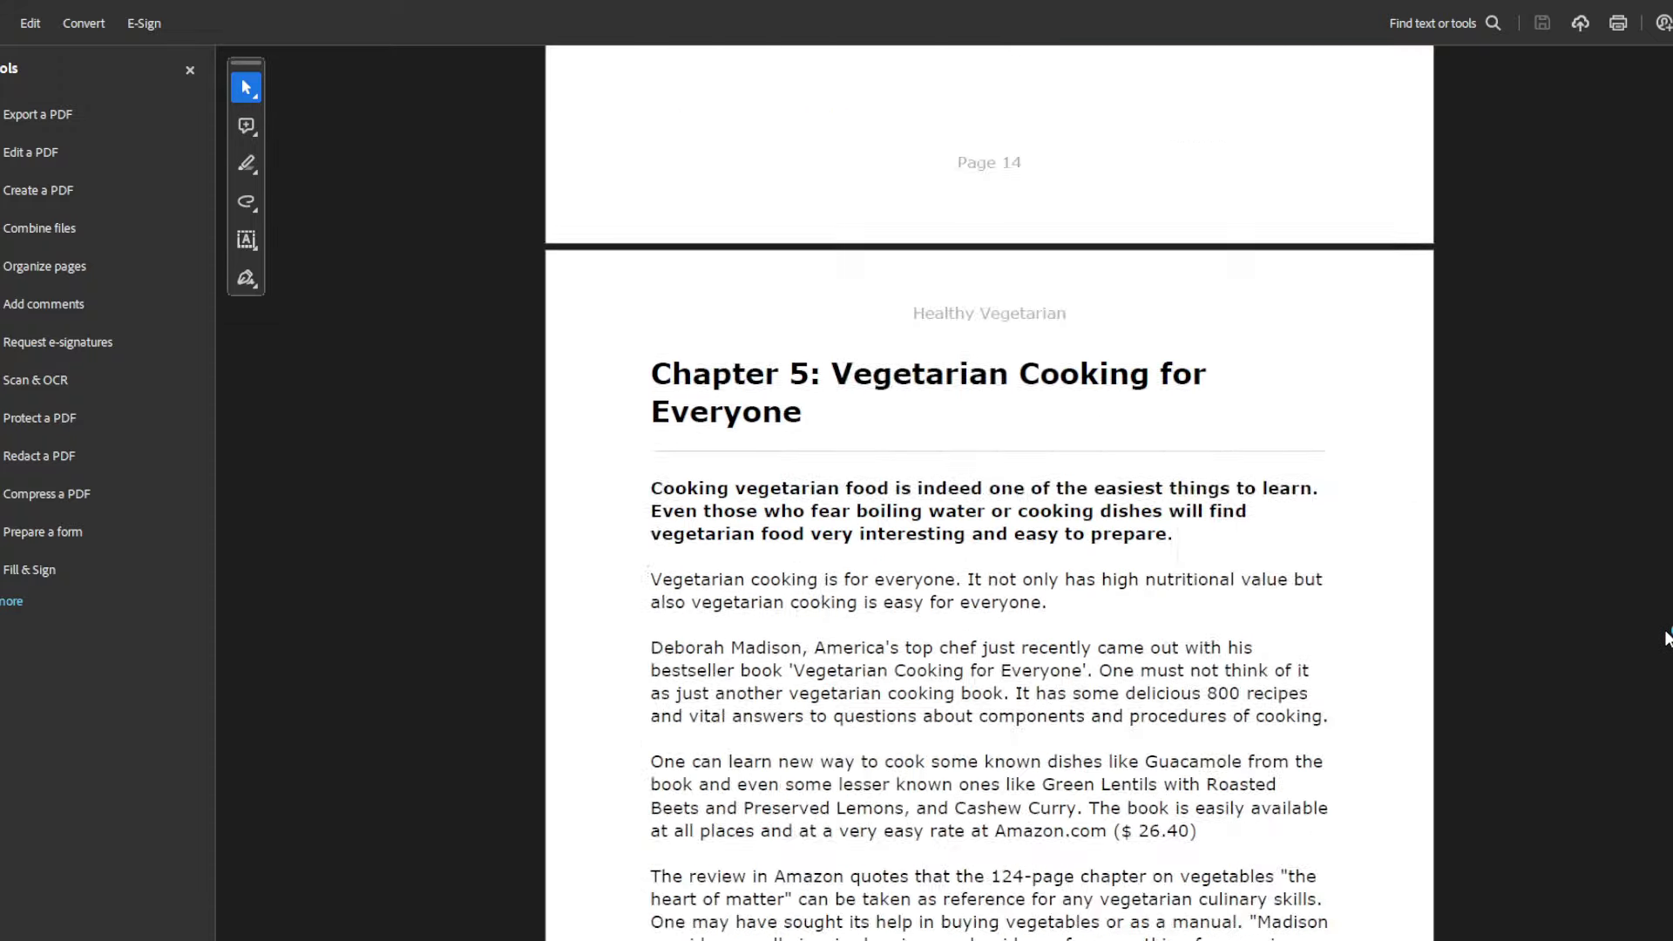
scroll(1668, 638, "down", 16)
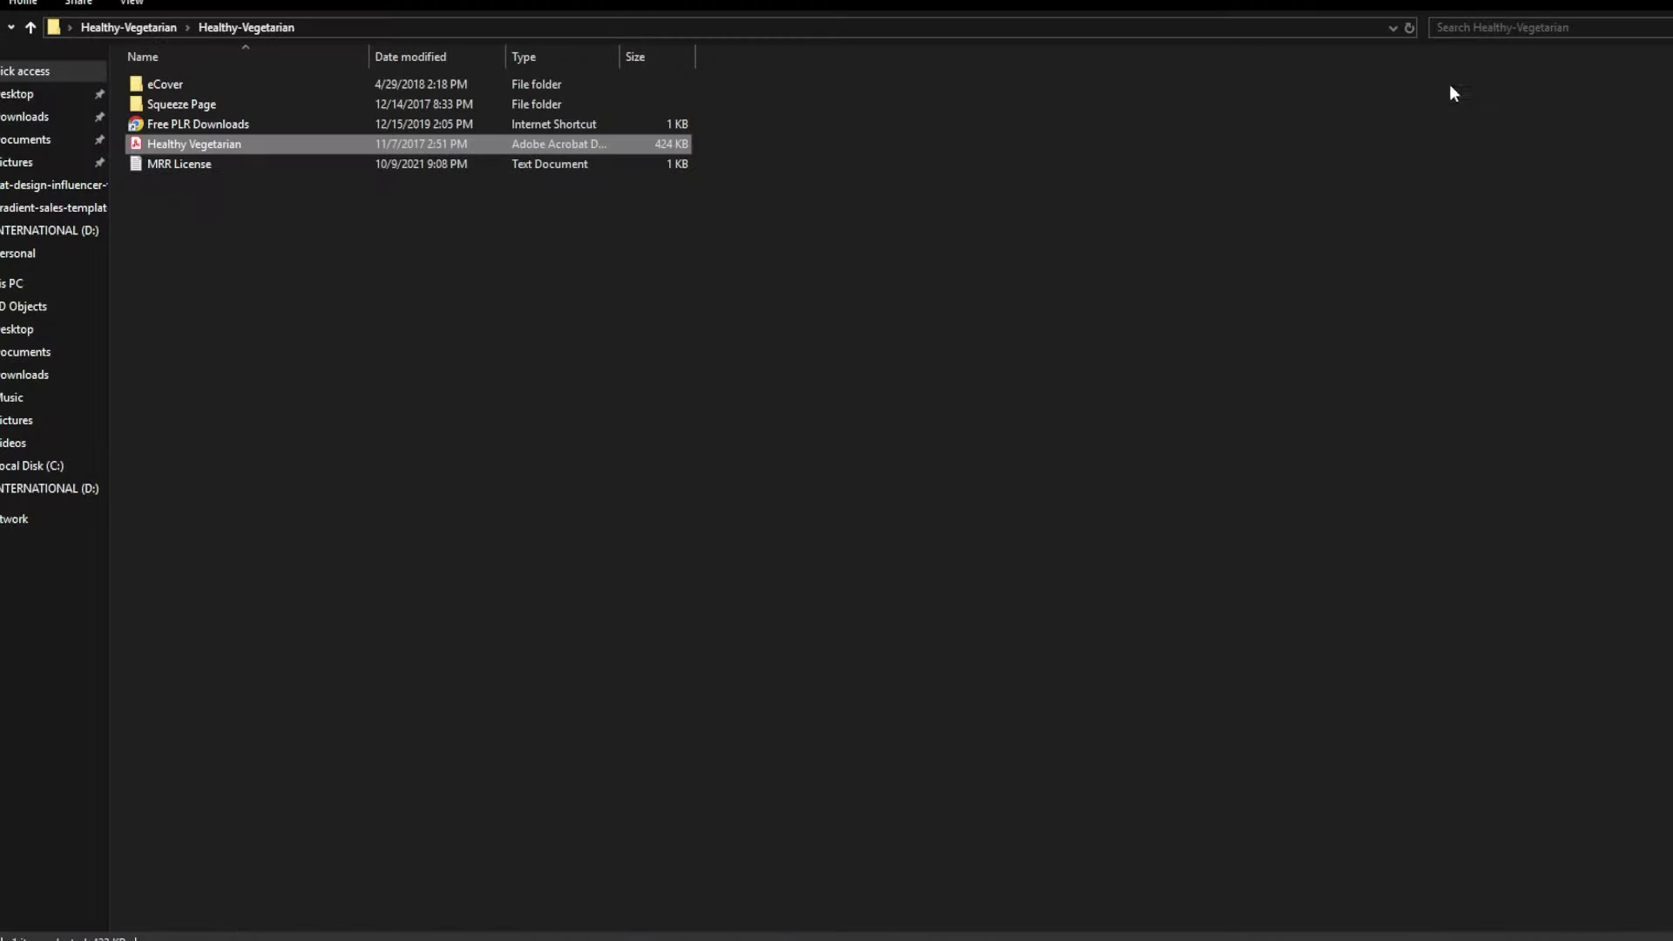
double_click(184, 82)
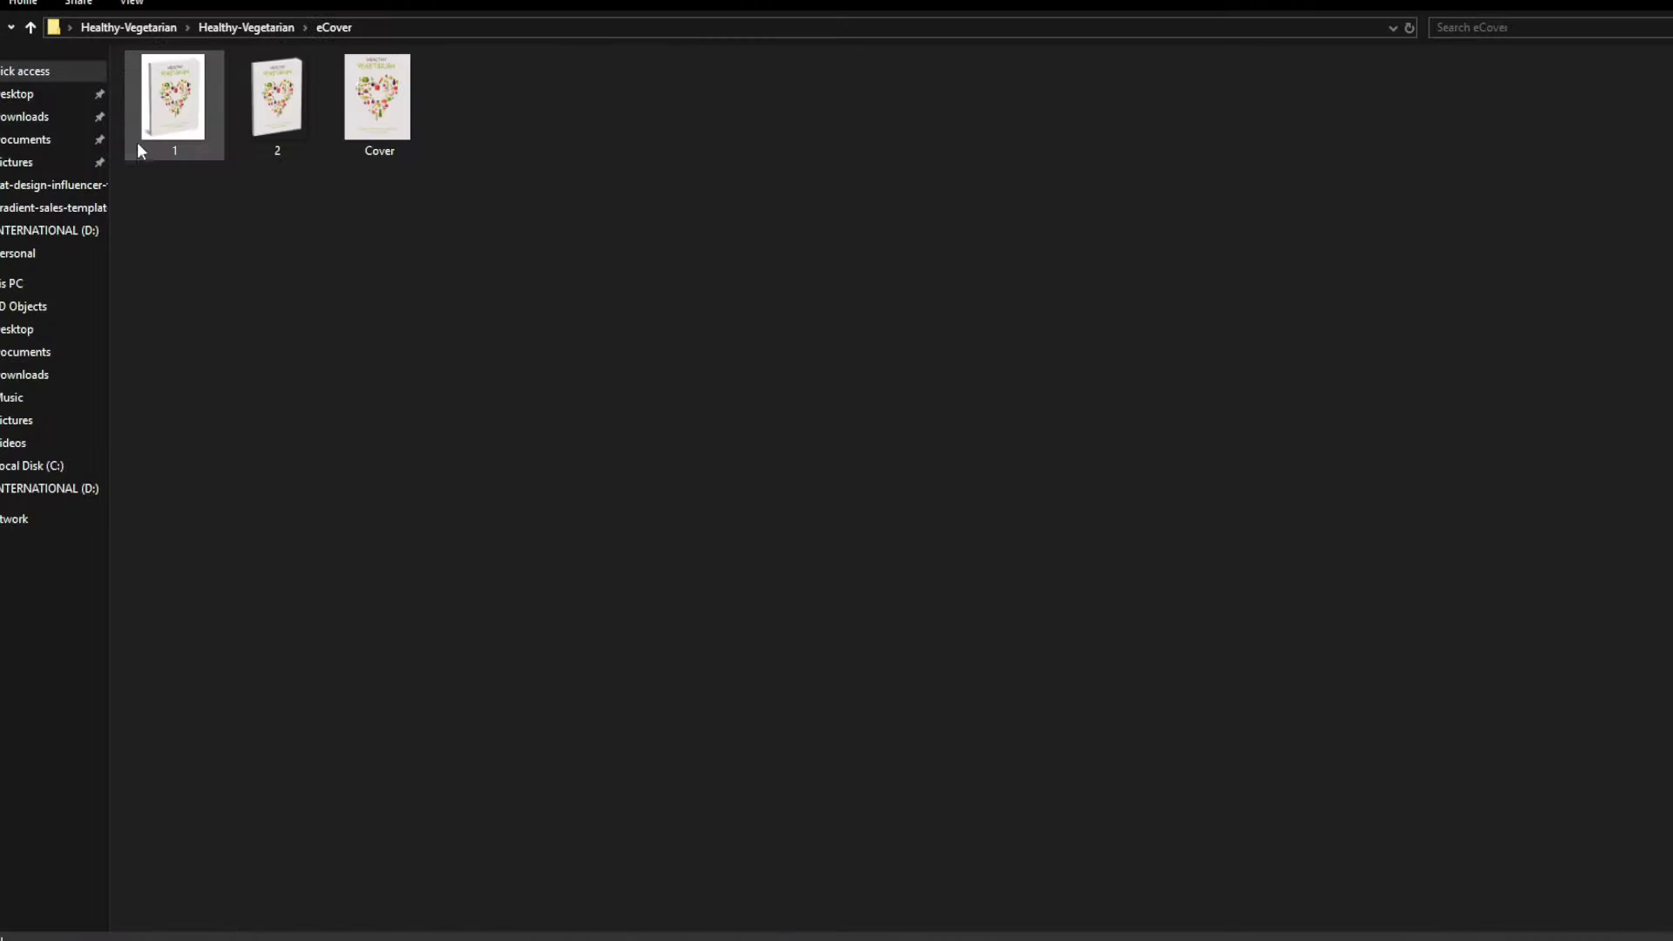
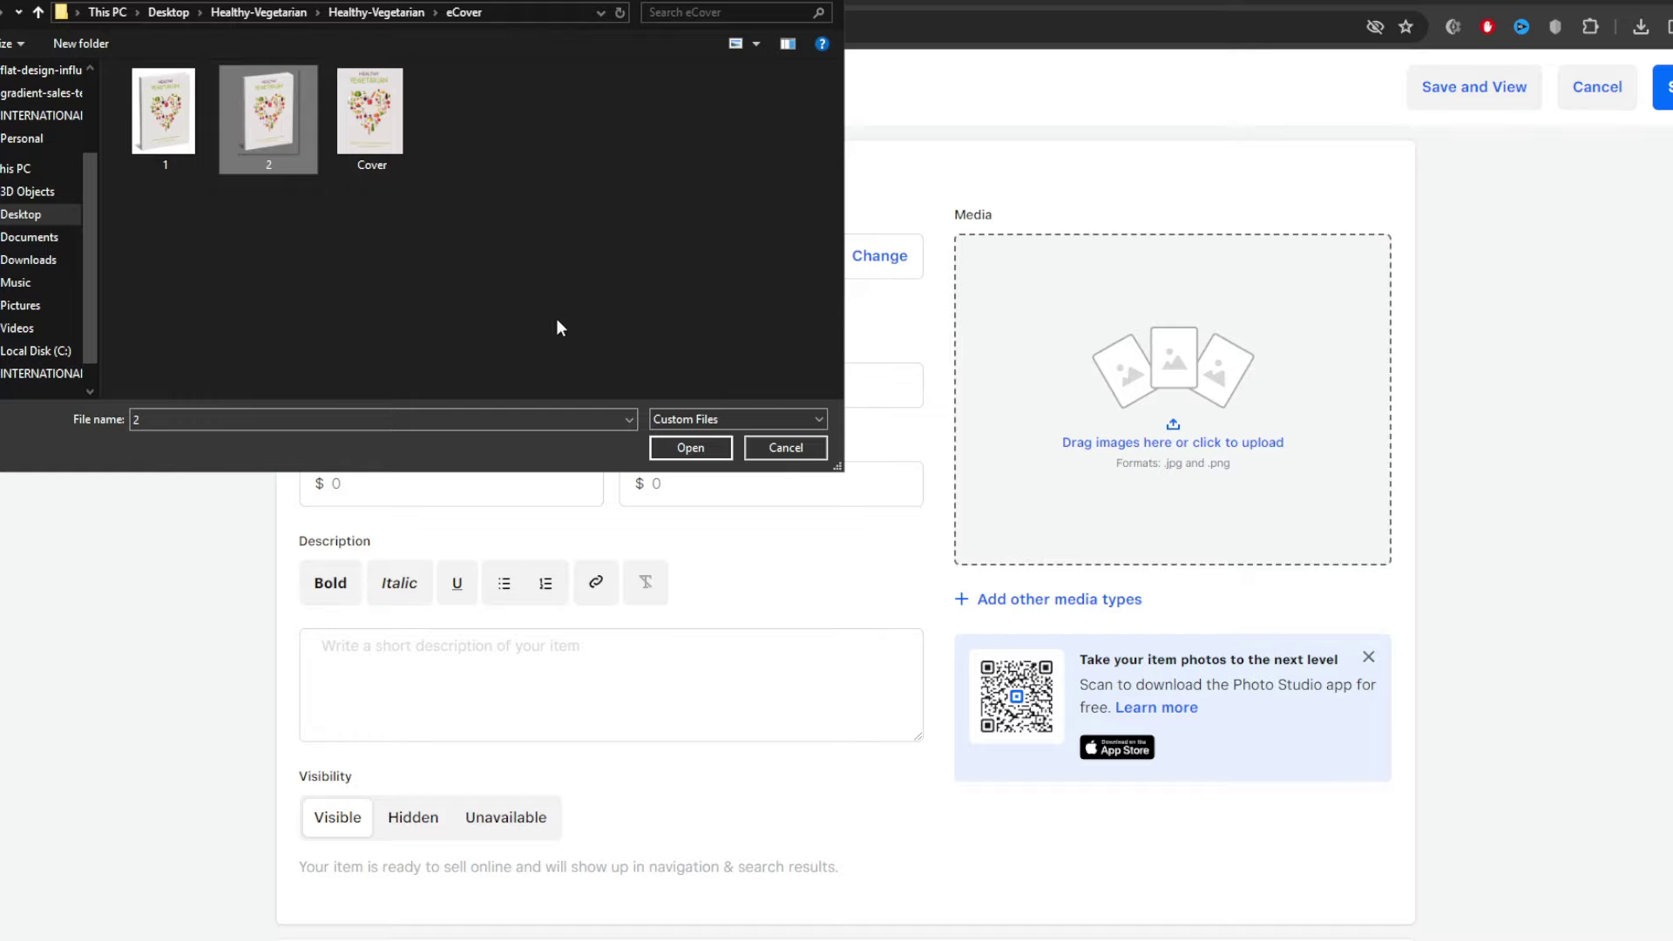
Upload the Cover image to the new item and title it "Healthy Vegetarian", checking the name against the ebook's download page.
left_click(413, 171)
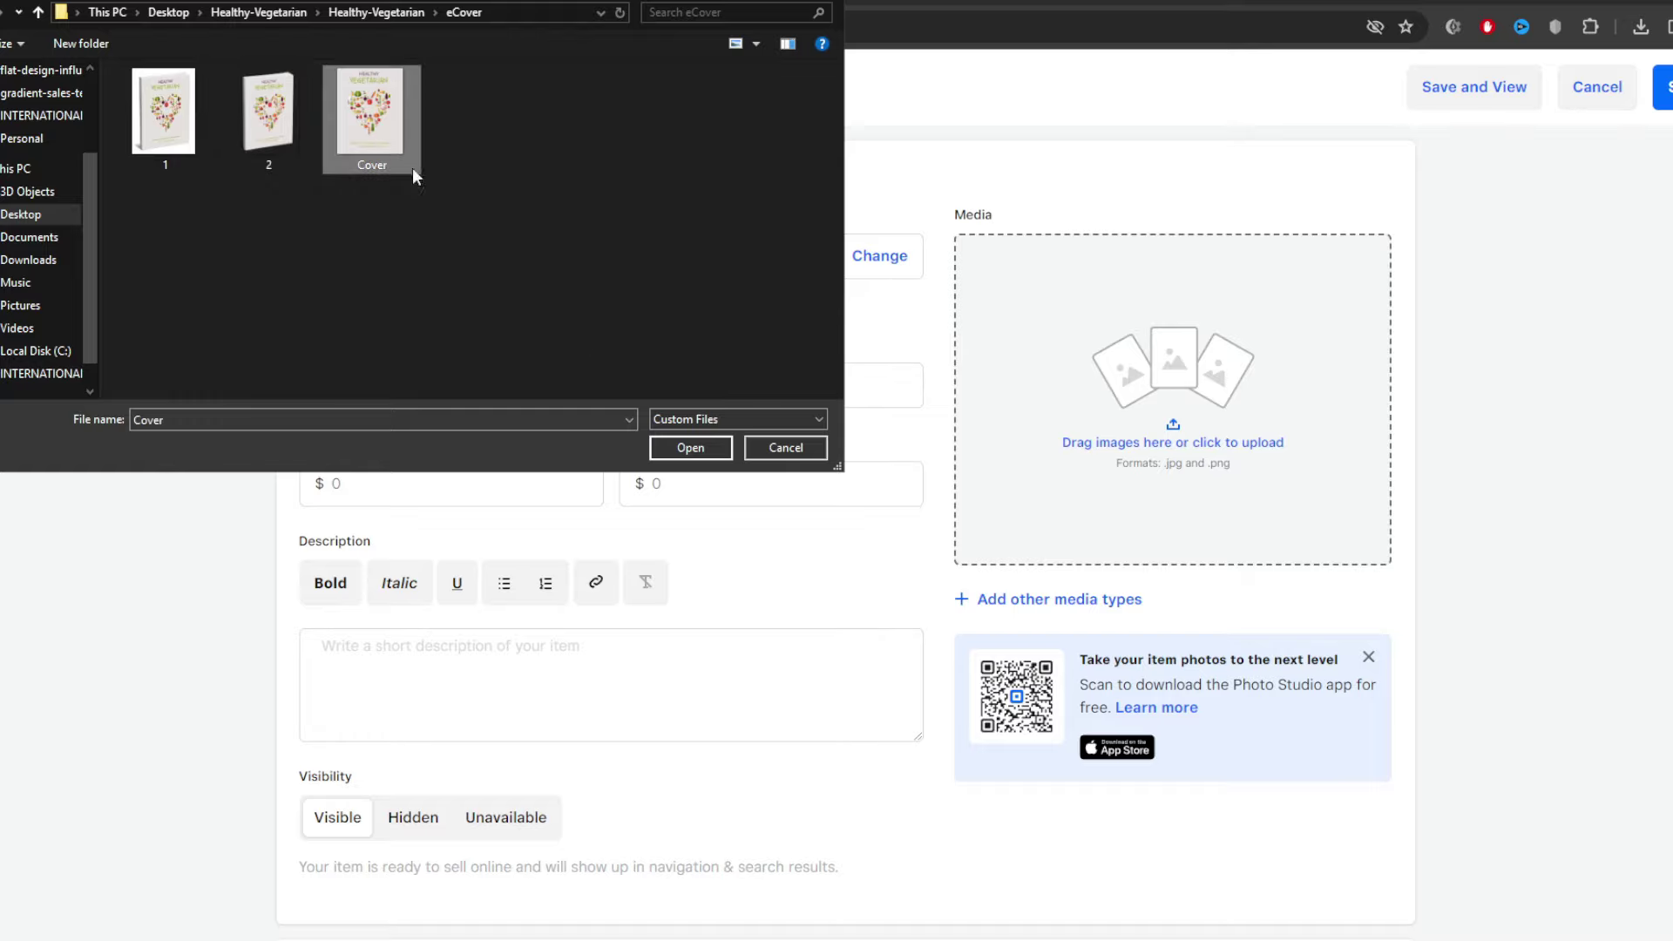
left_click(690, 447)
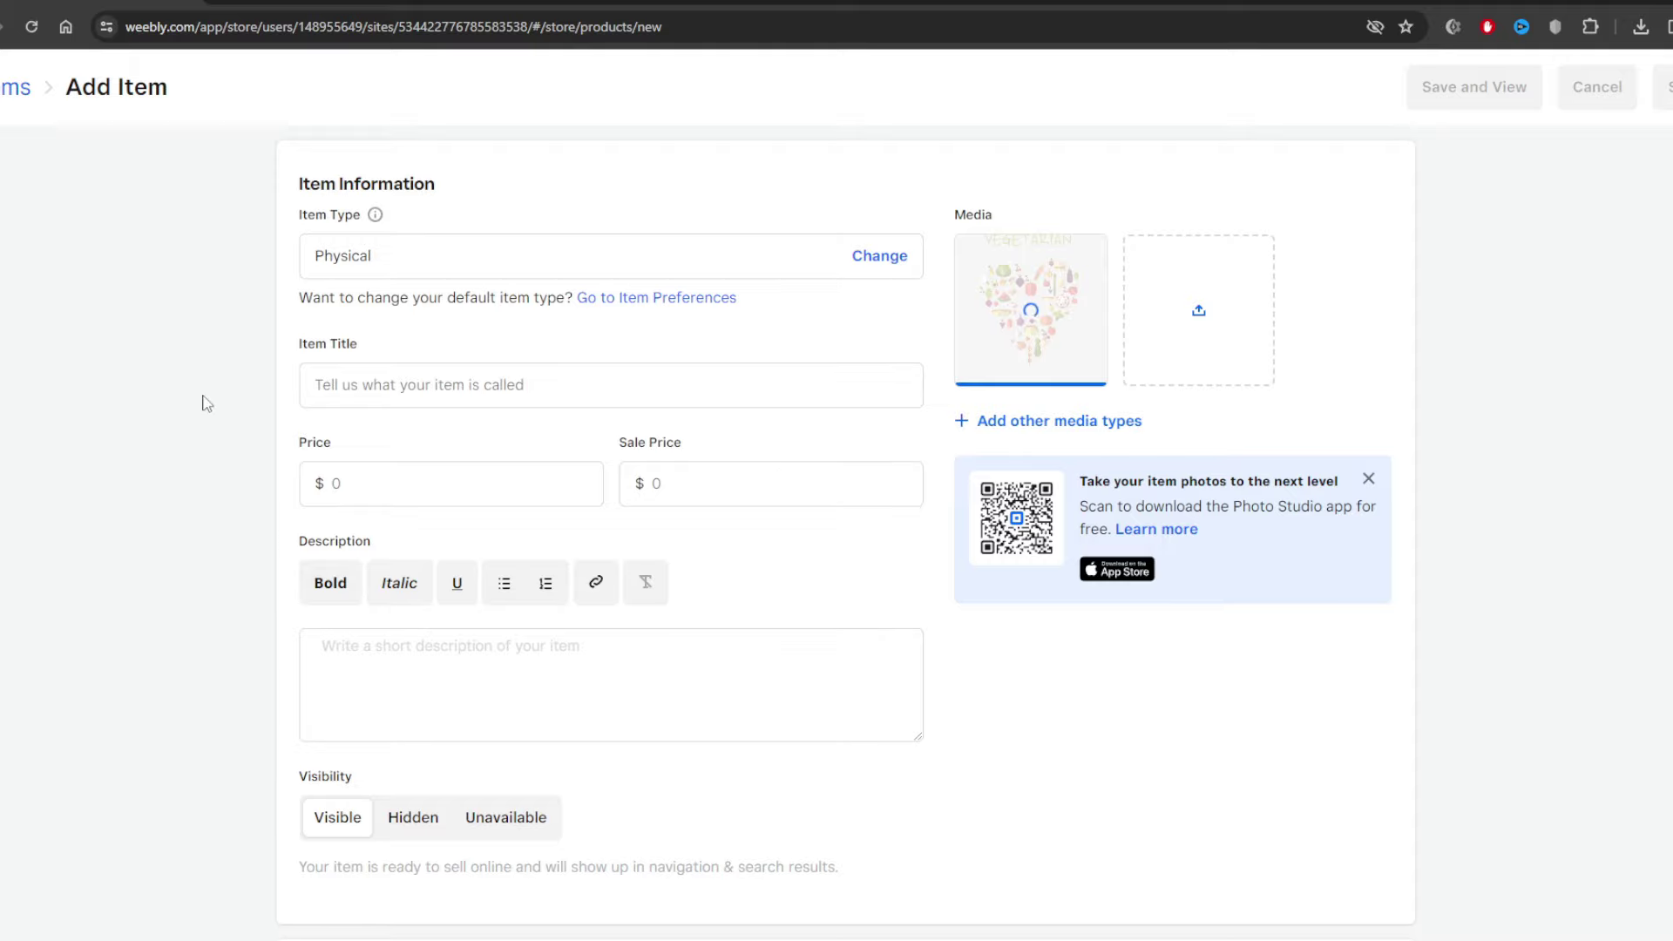
left_click(380, 399)
type("Healthy Vegetarian")
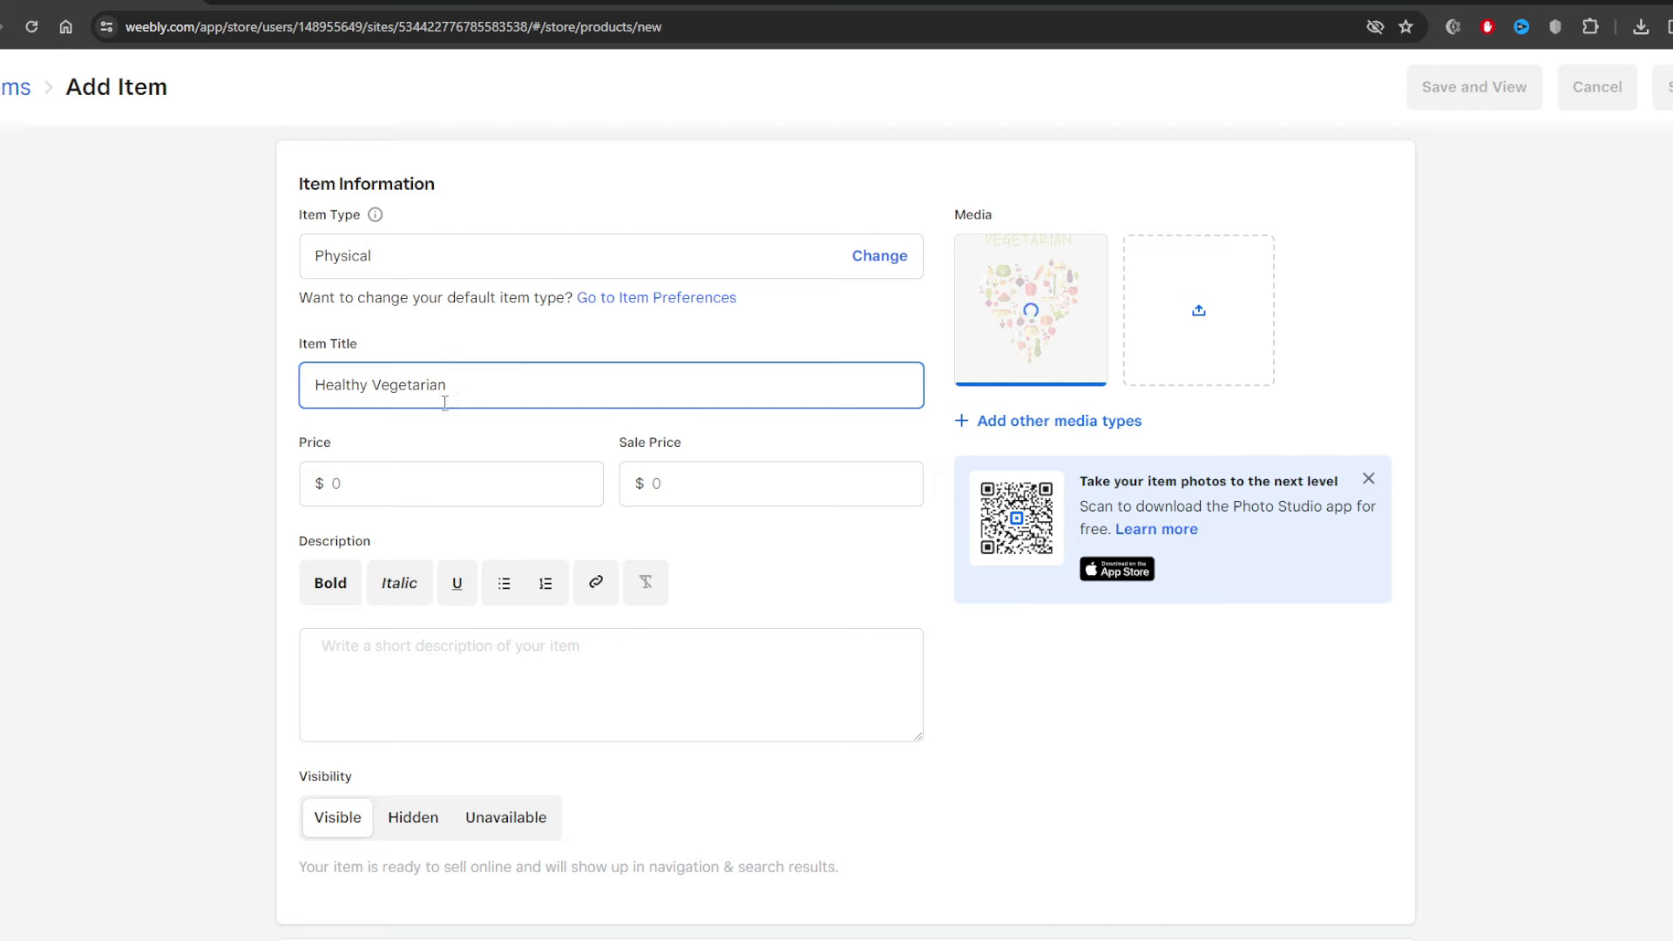
key("ctrl+Tab")
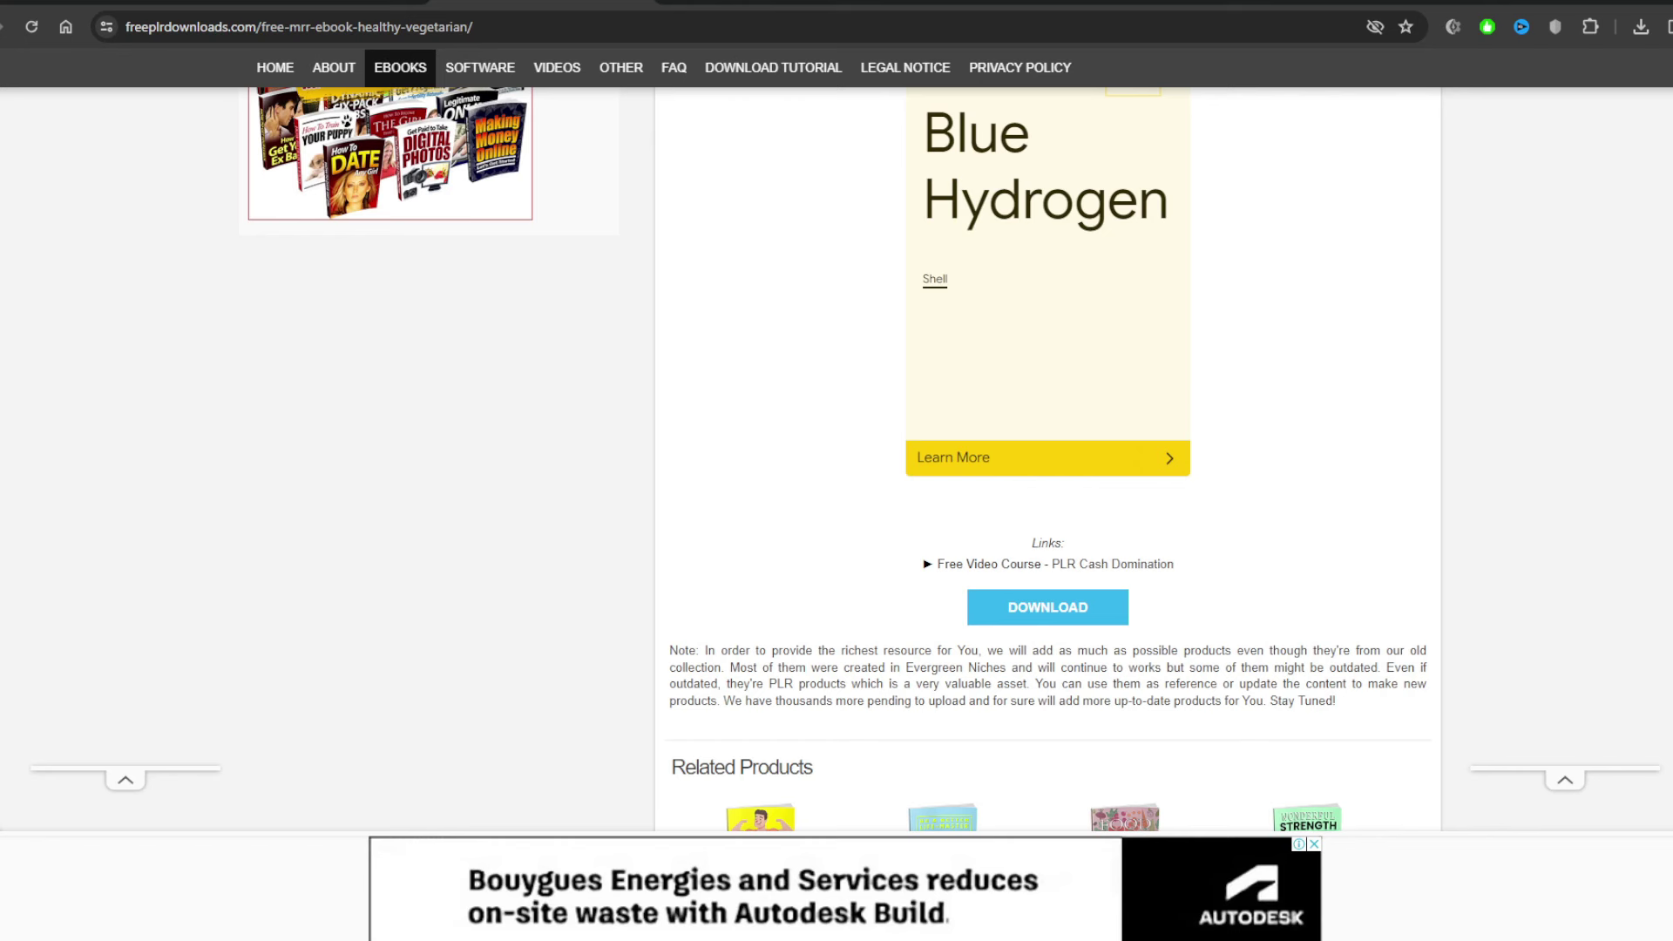
scroll(855, 270, "up", 15)
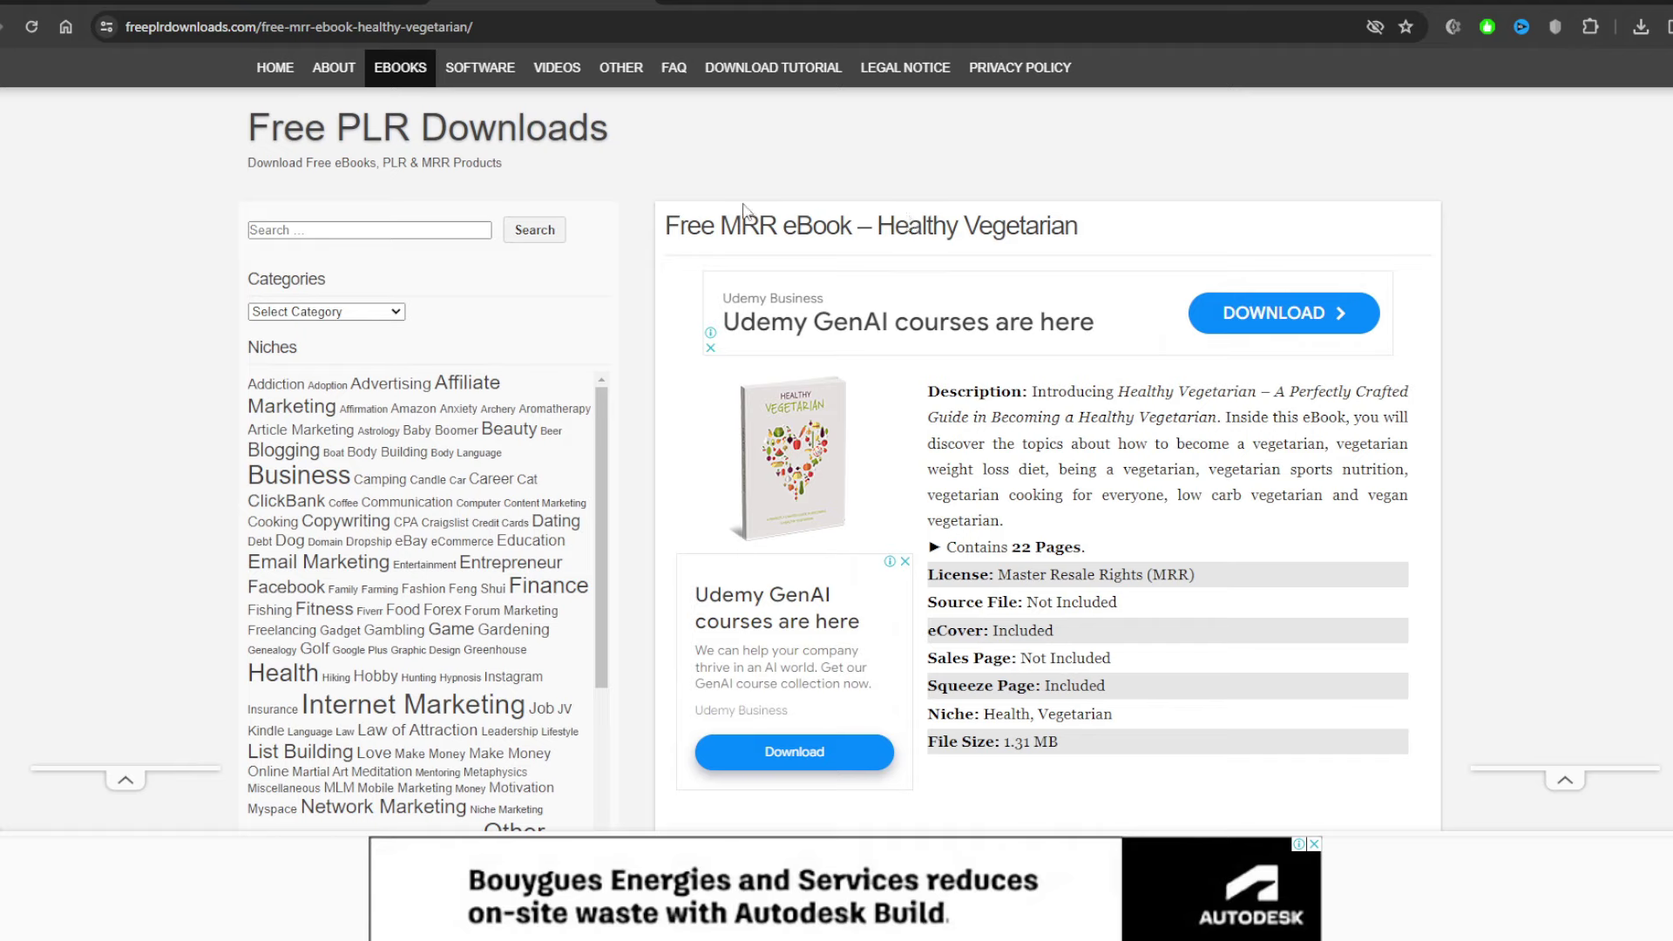
key("ctrl+Tab")
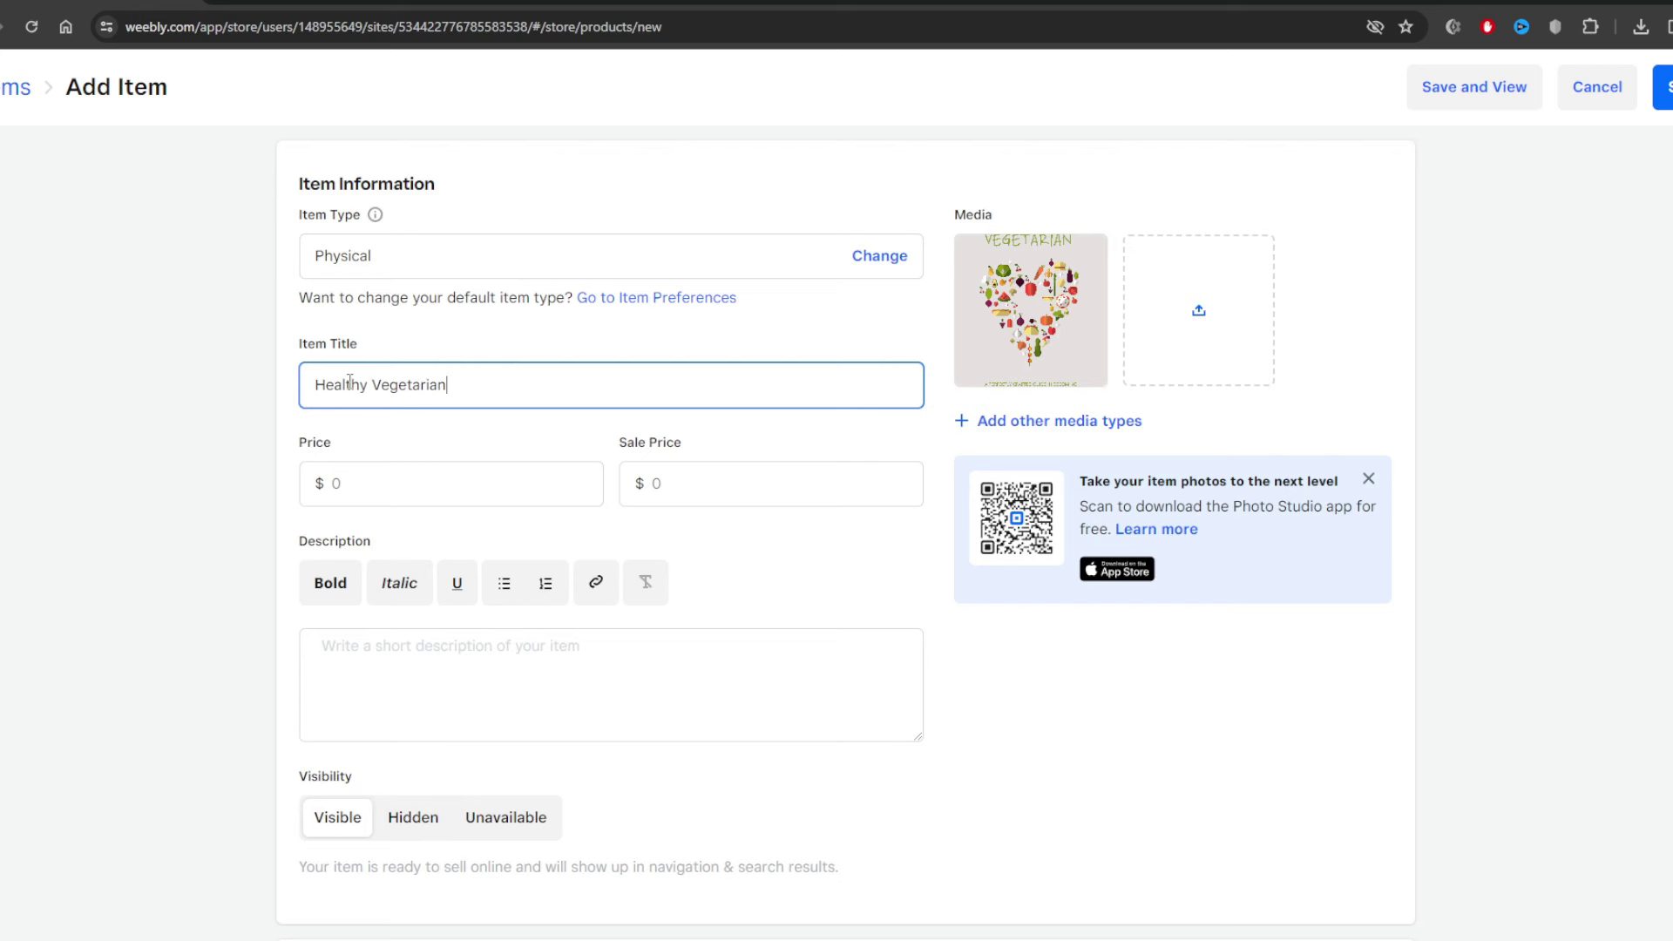
Set the item's price to $5.00 and its sale price to $3.00.
left_click(413, 469)
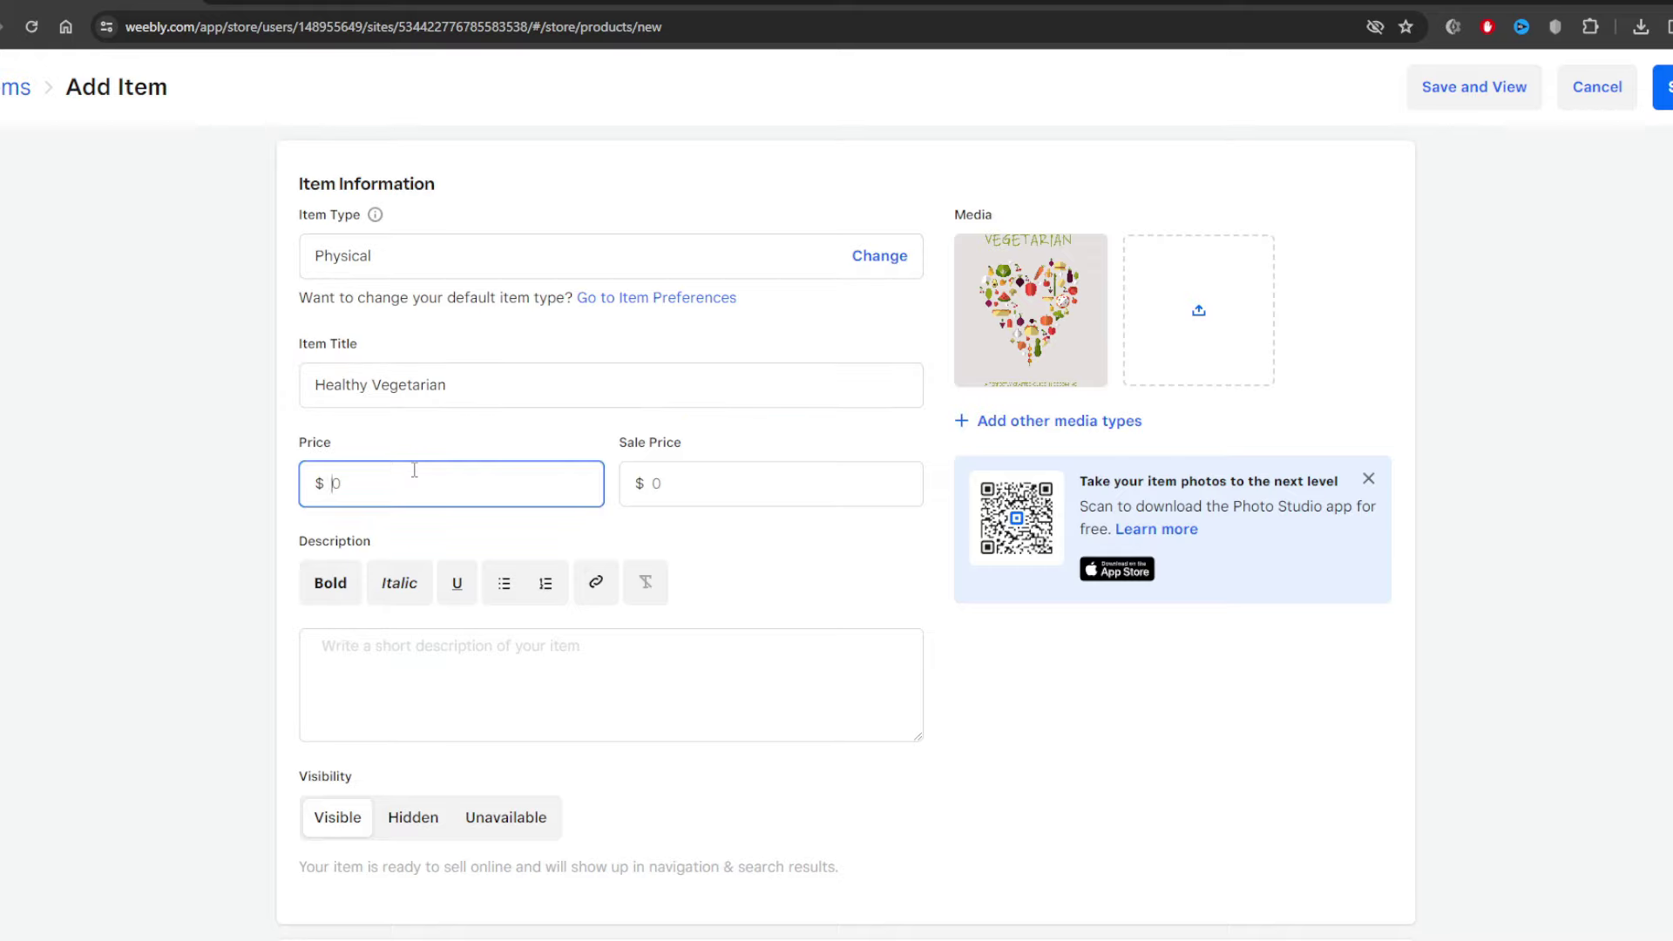
type("5")
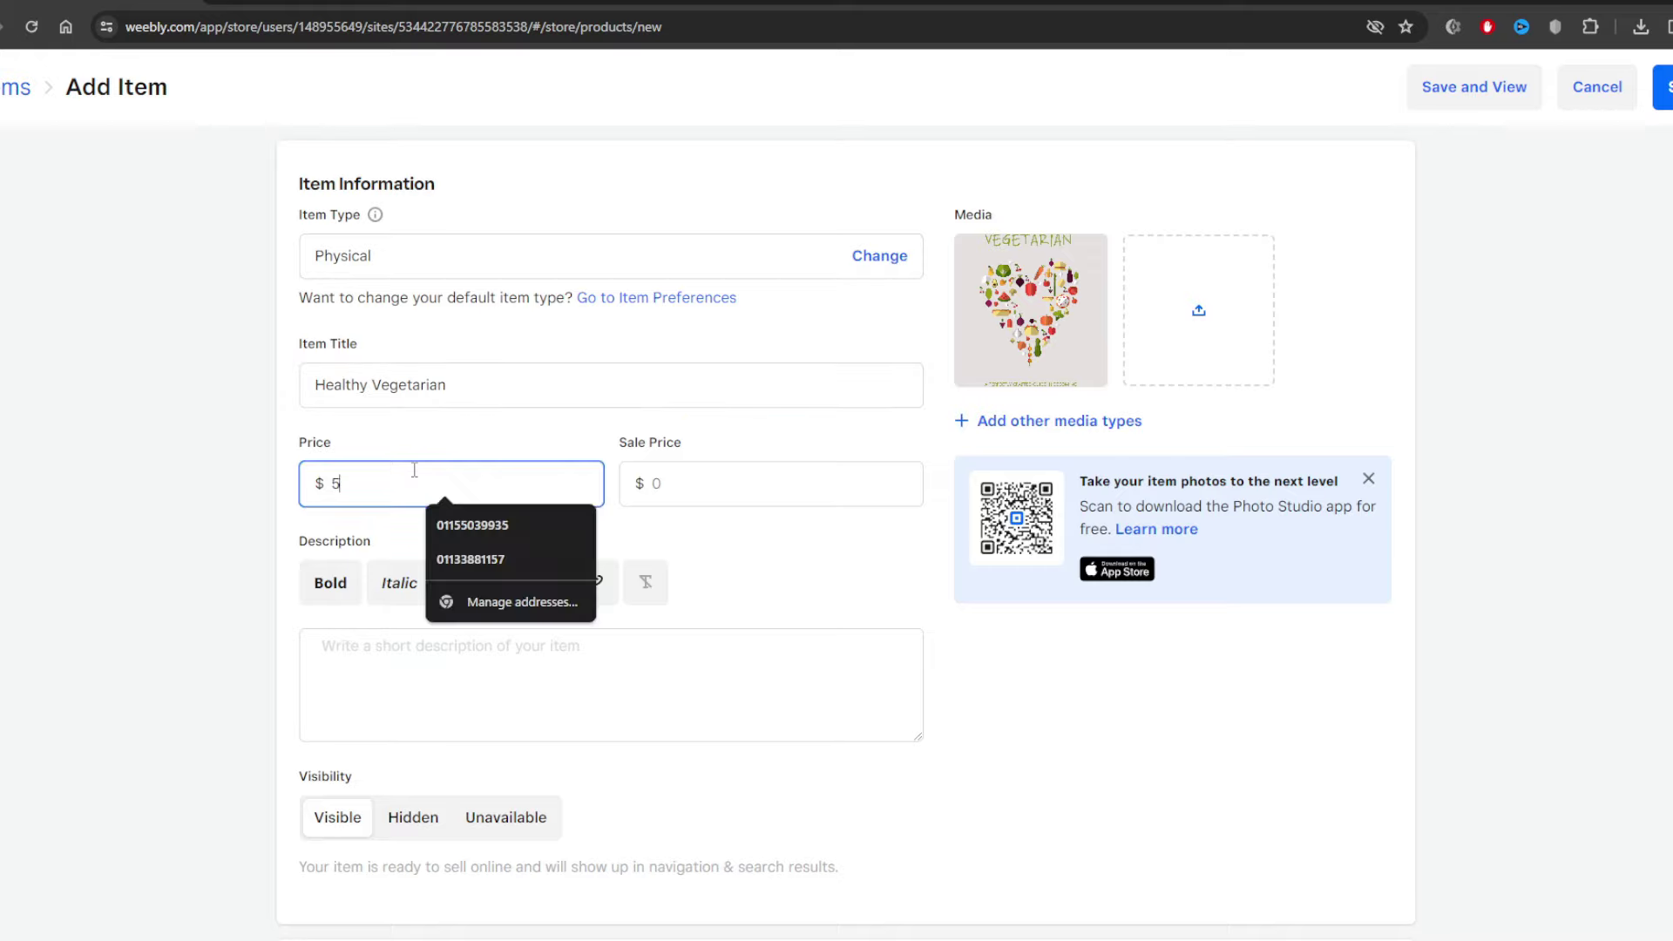
double_click(168, 560)
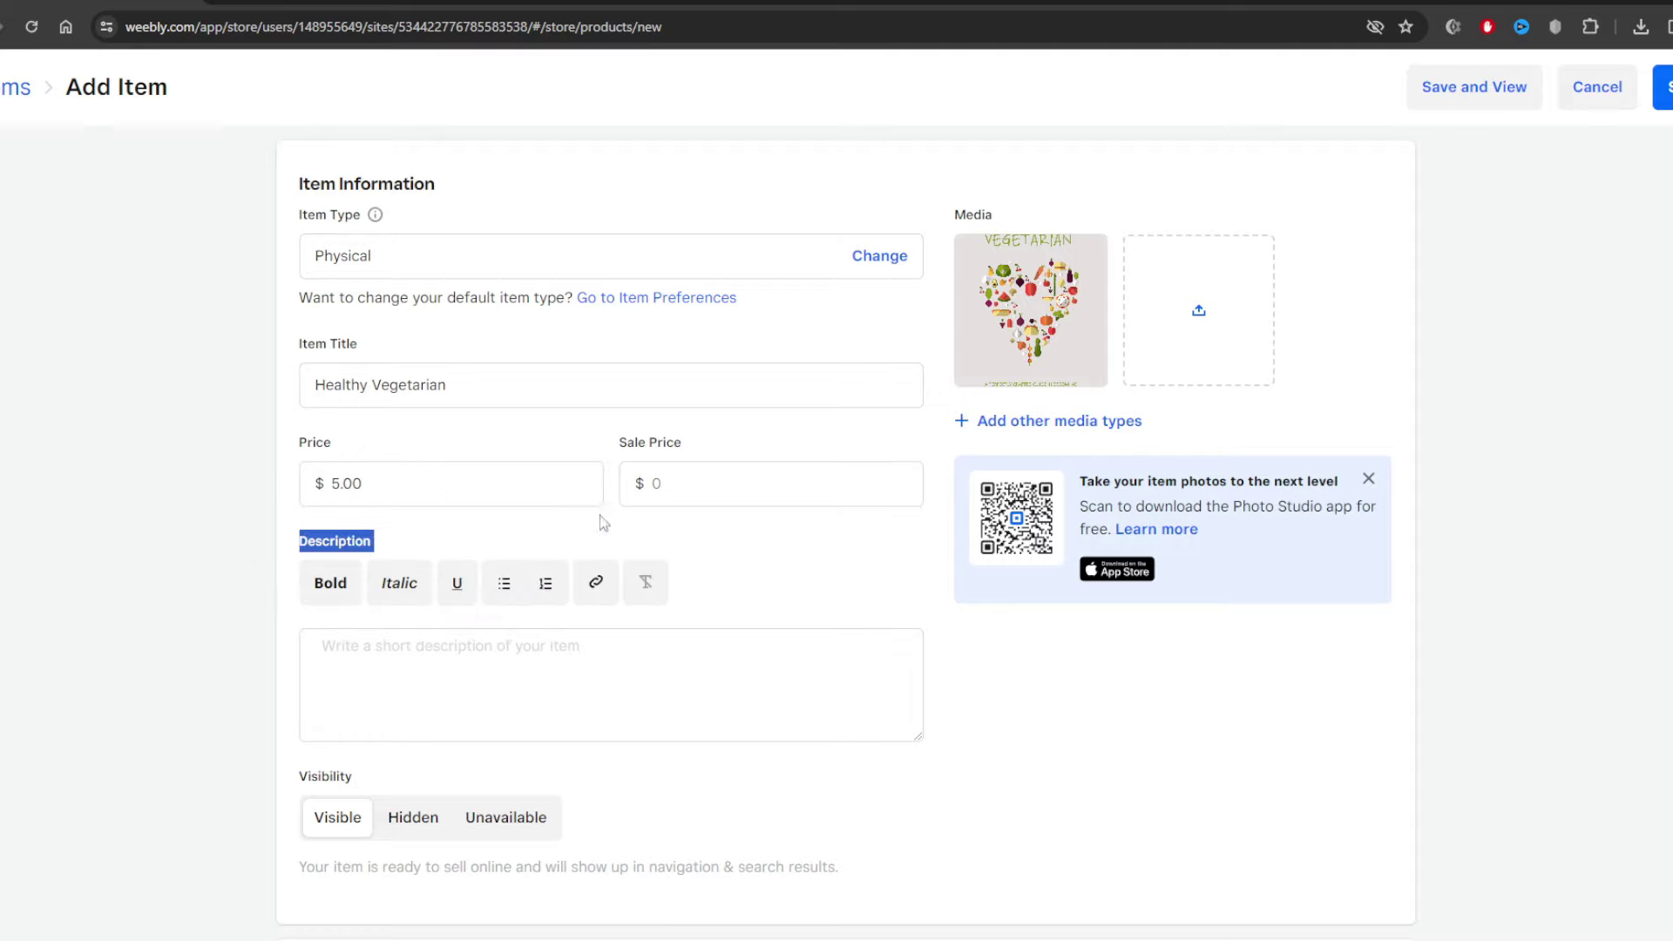
left_click(712, 536)
left_click(416, 482)
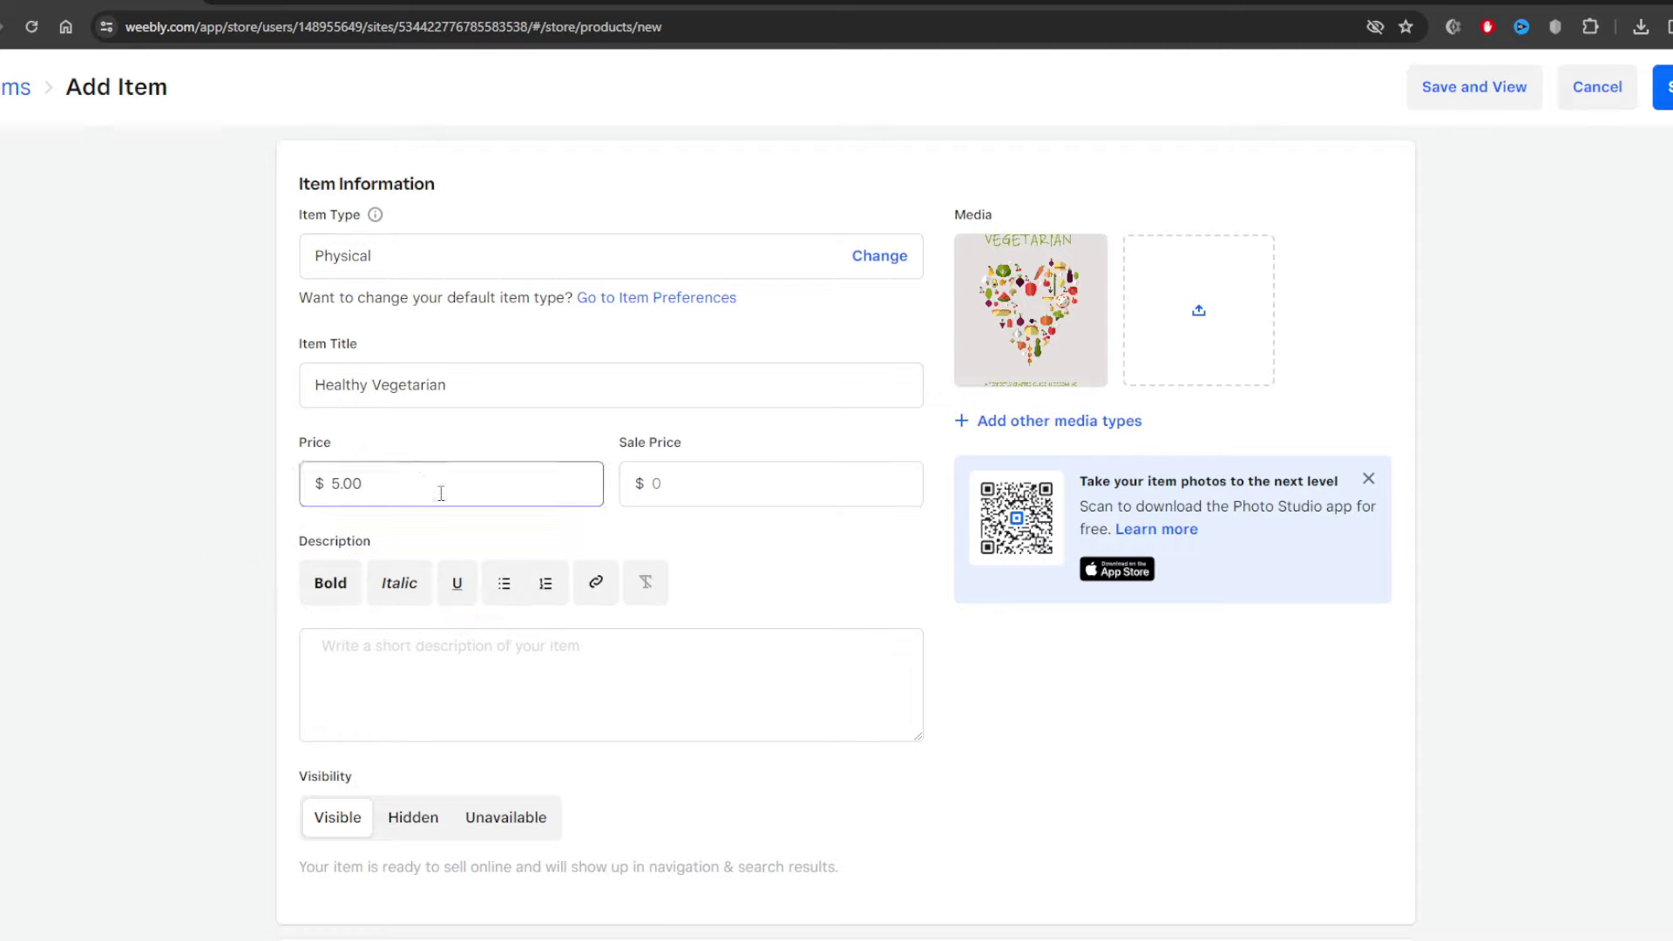
key("Tab")
left_click(413, 472)
left_click(708, 557)
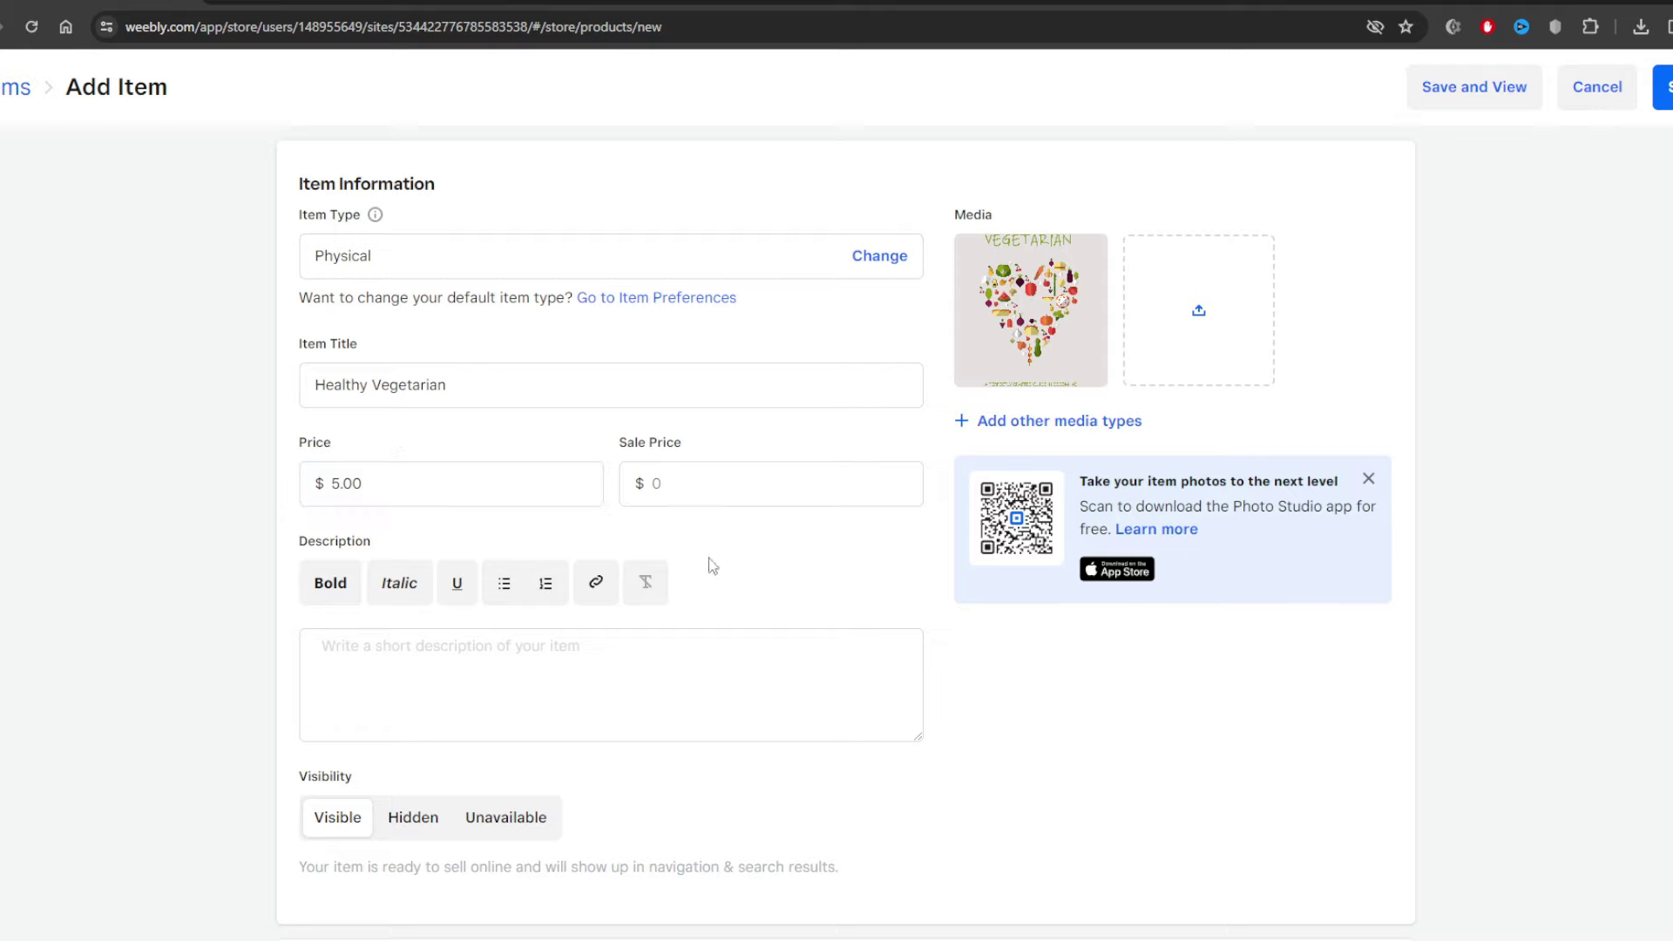
left_click(673, 490)
type("3")
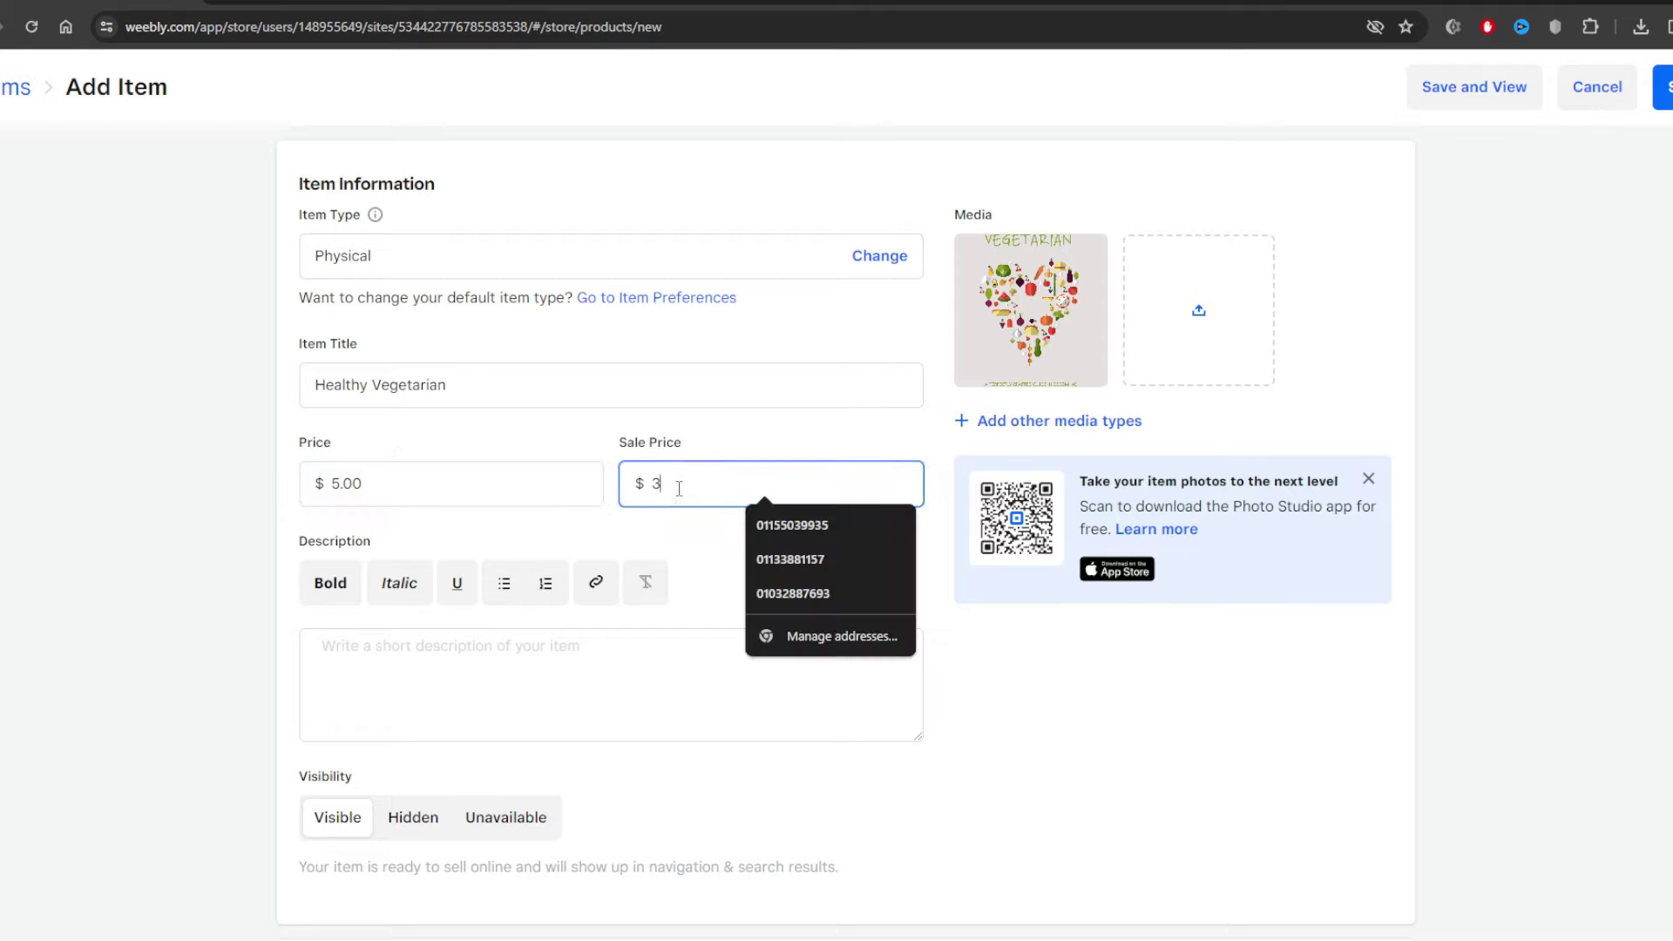
left_click(728, 422)
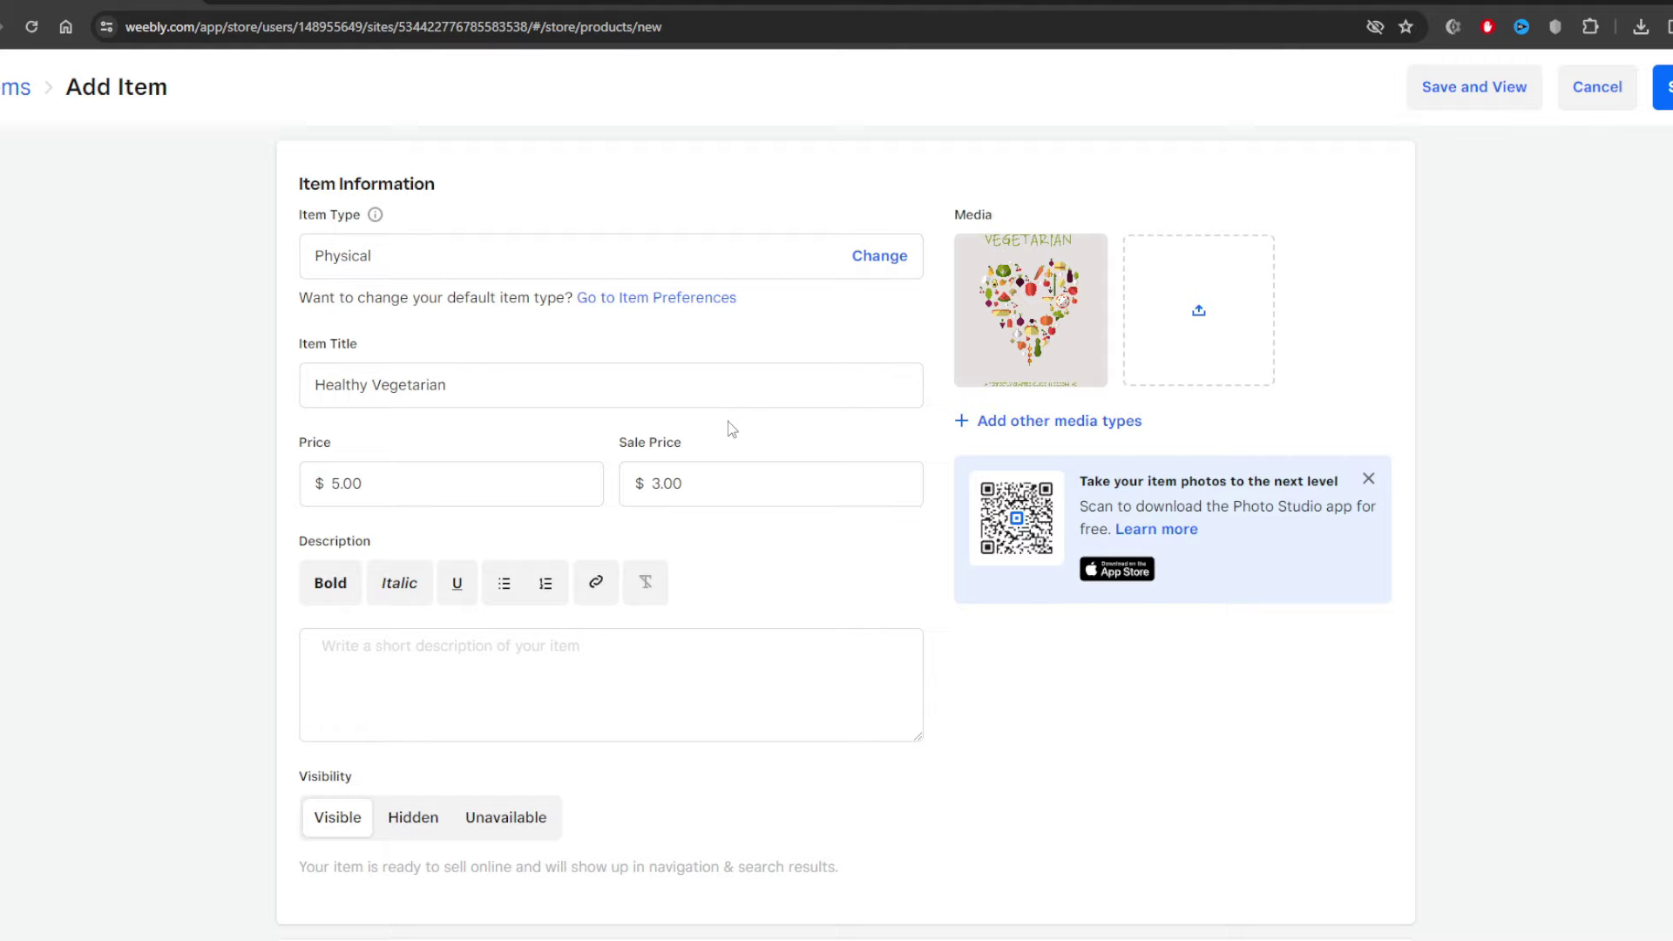
Fill the item description with the PDF's Chapter 1 paragraph beginning "Nevertheless, it is not as simple" and compare it with the source.
scroll(728, 421, "down", 2)
type("Nevertheless, it is not as simple as merely hacking meat out of one's diet? The response to that straightforward issue is.... not actually. People perceive that becoming a vegan requires much more effort, than simply refusing to a steak or a hamburger.")
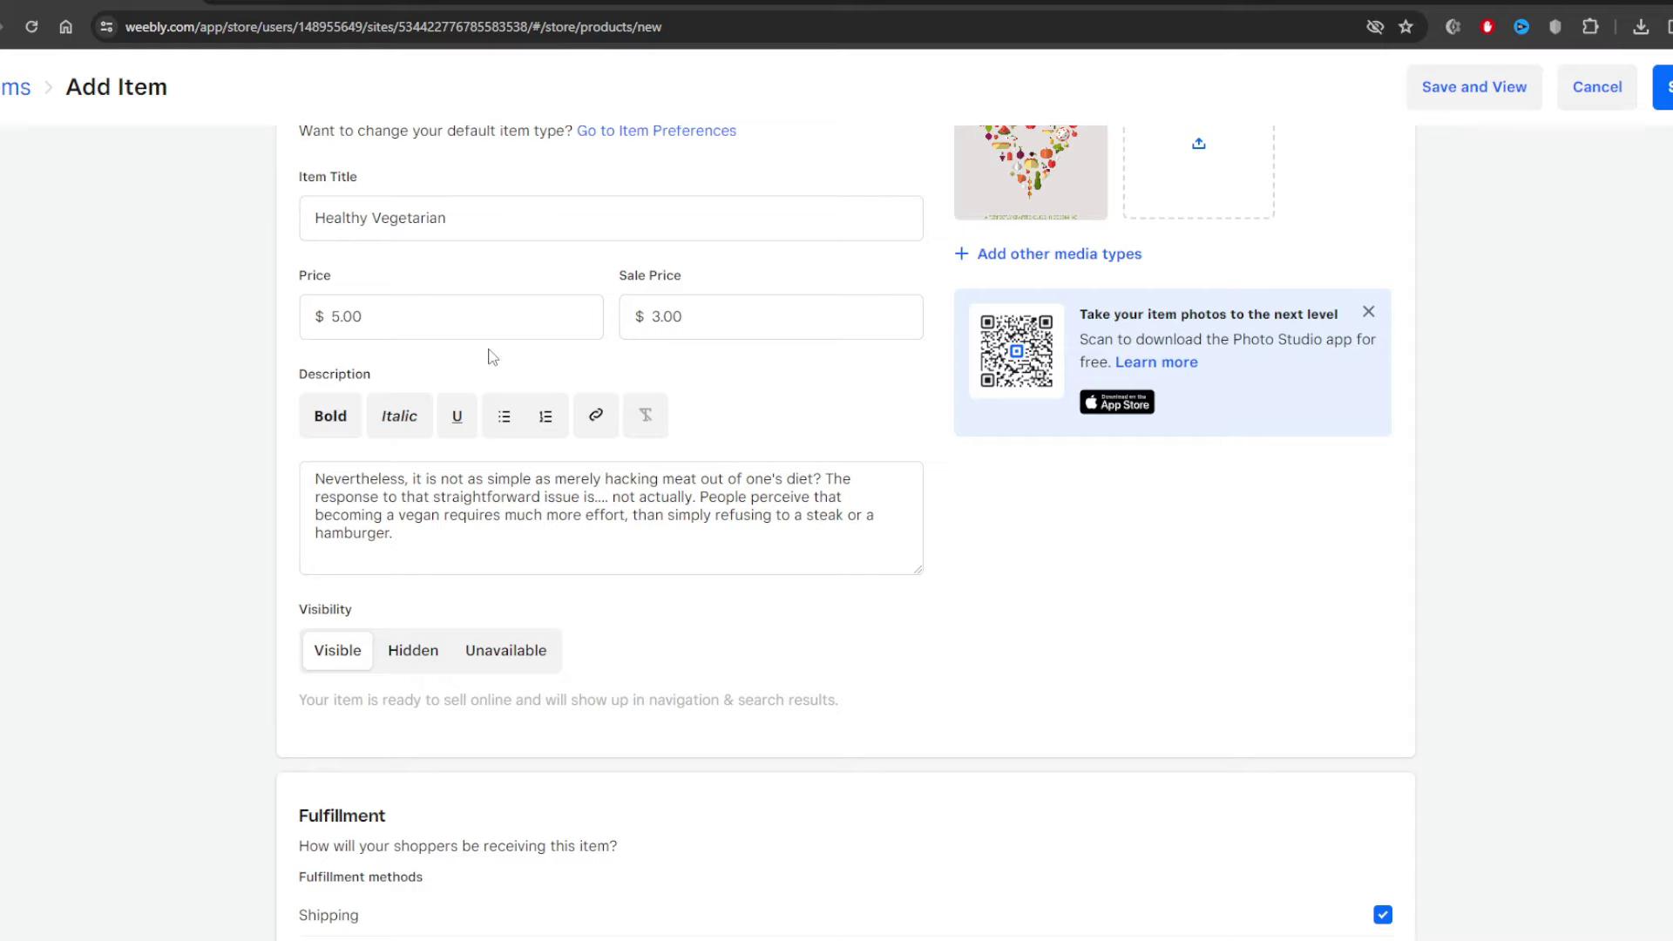
left_click(418, 546)
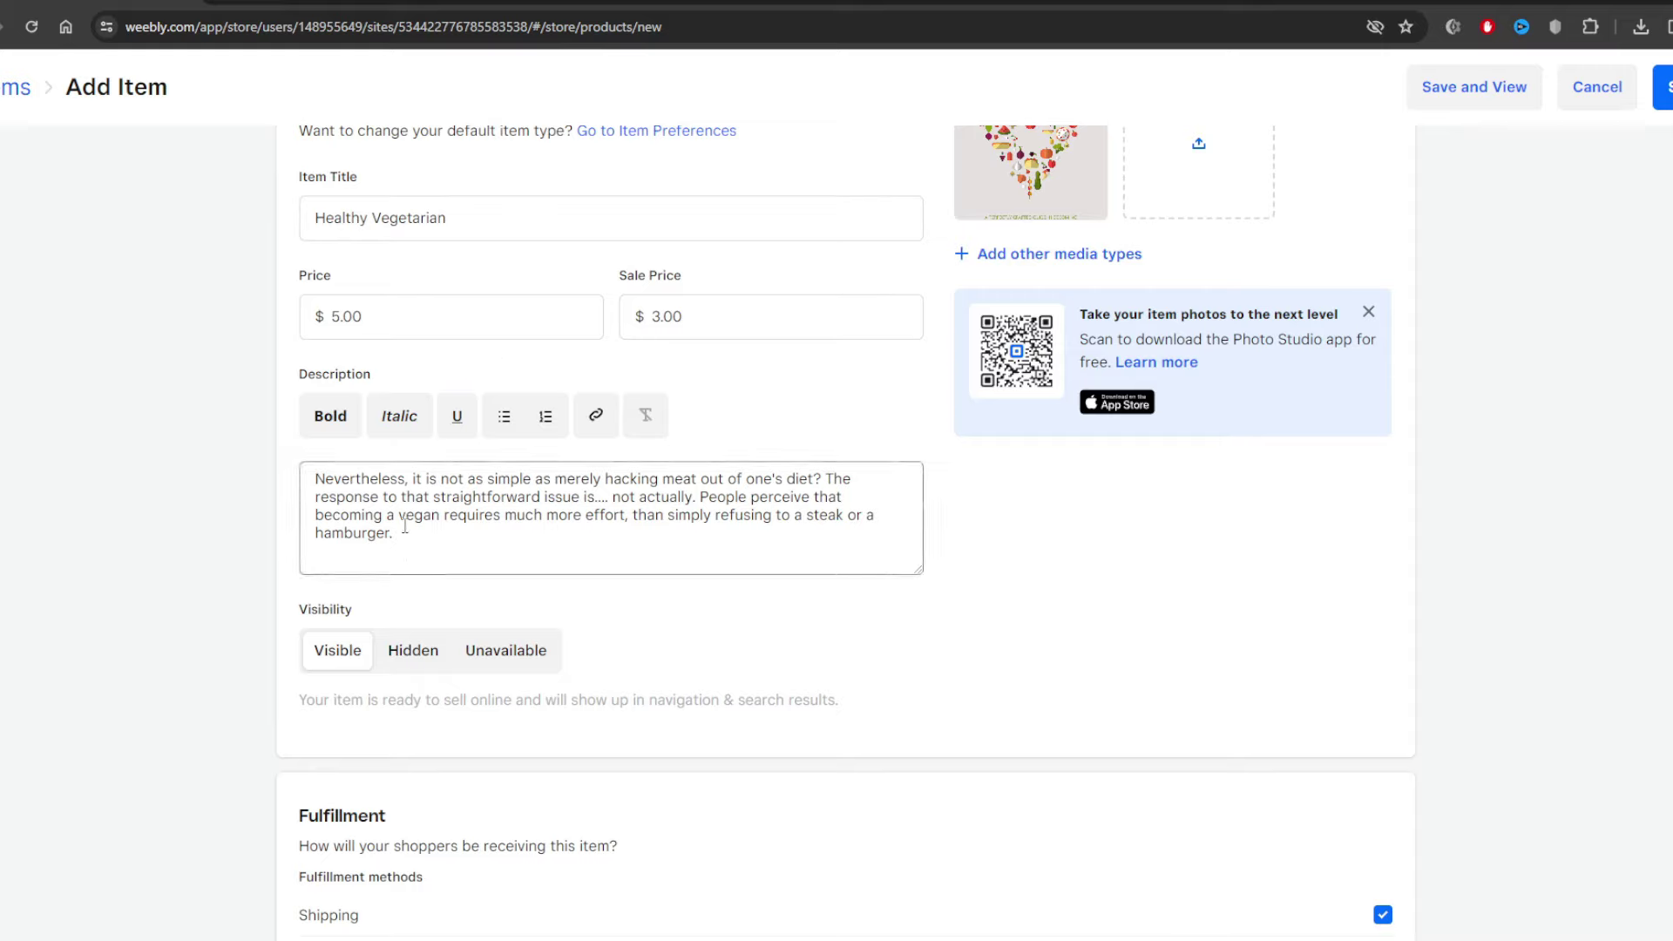
left_click_drag(397, 535, 283, 483)
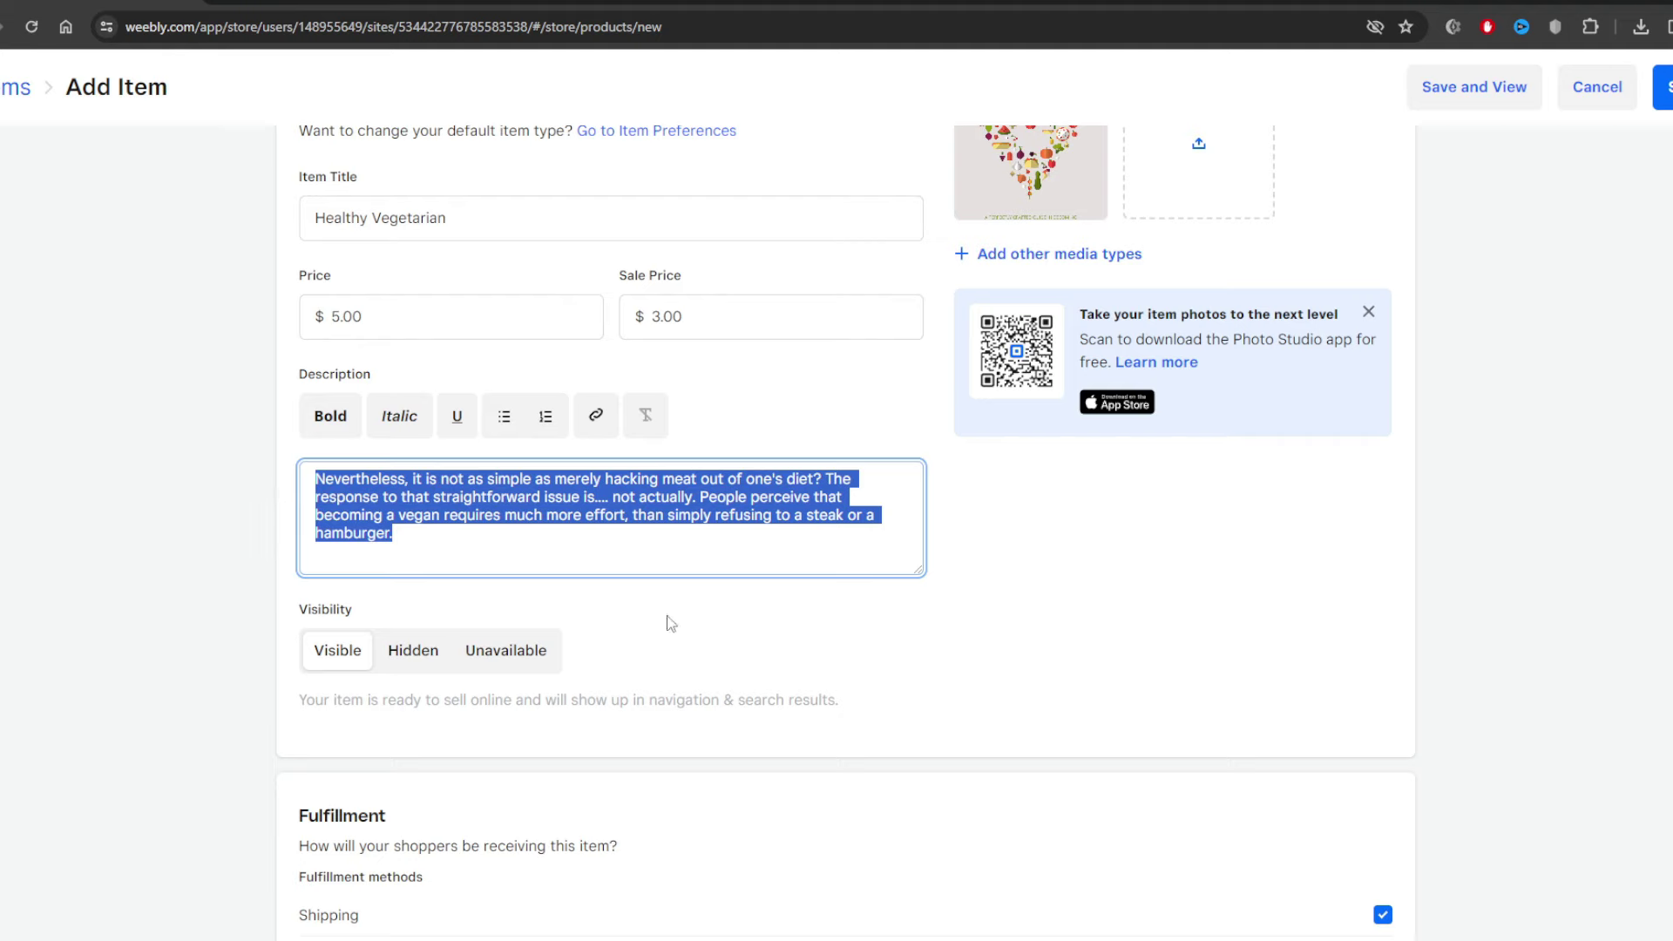
left_click(664, 927)
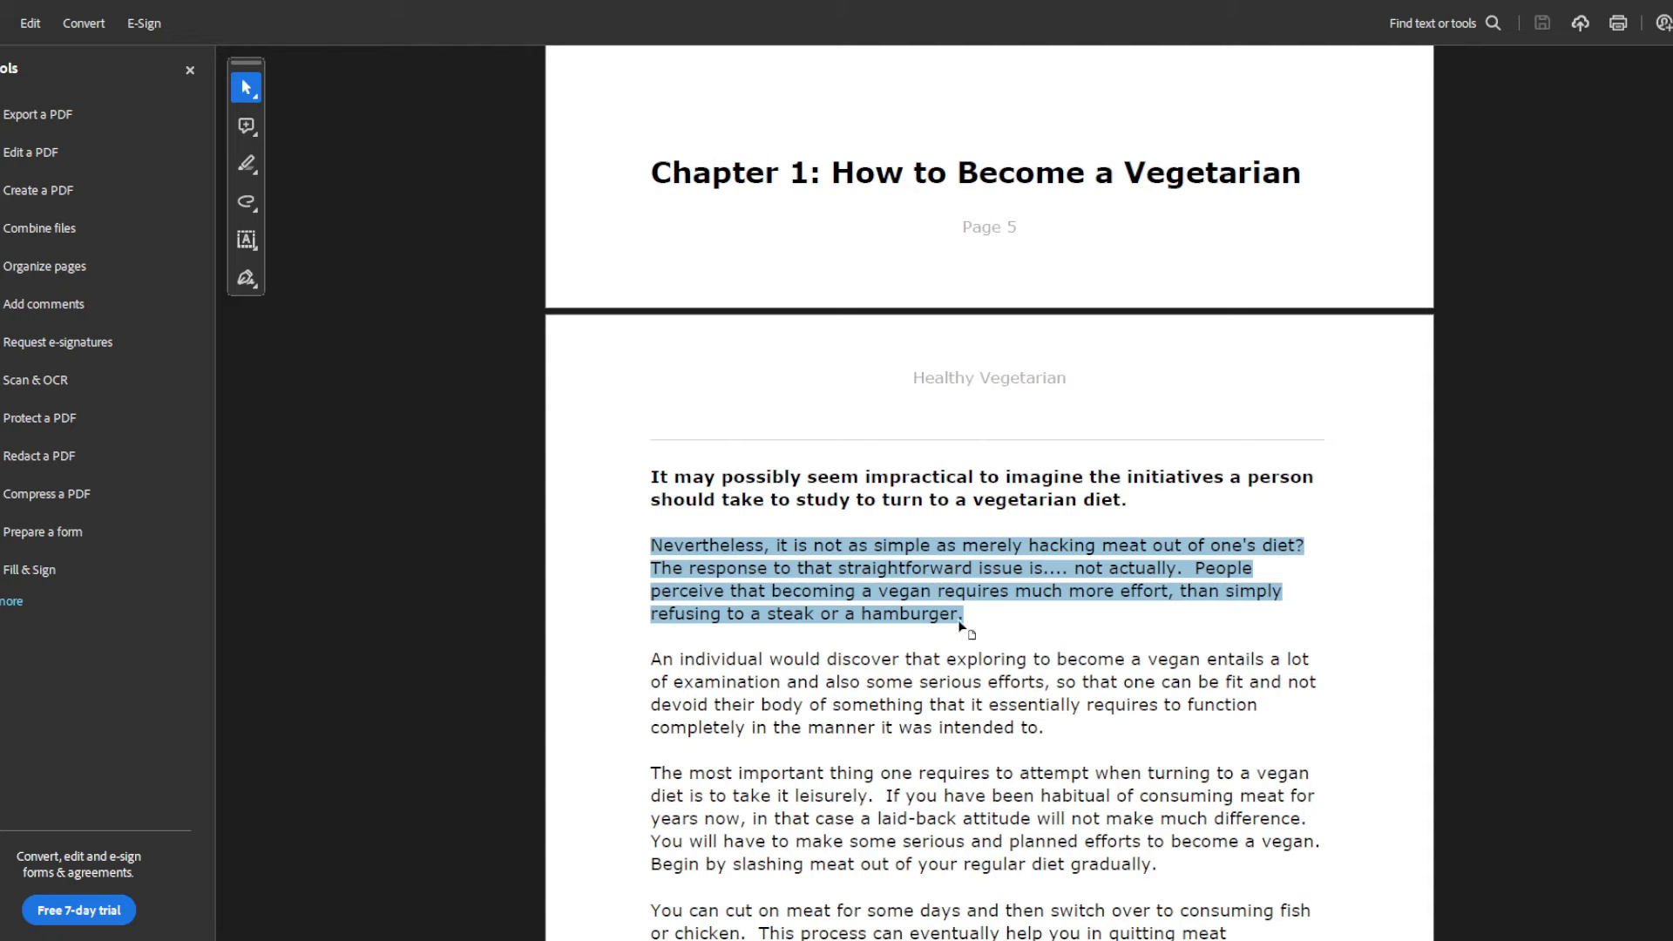
left_click(551, 916)
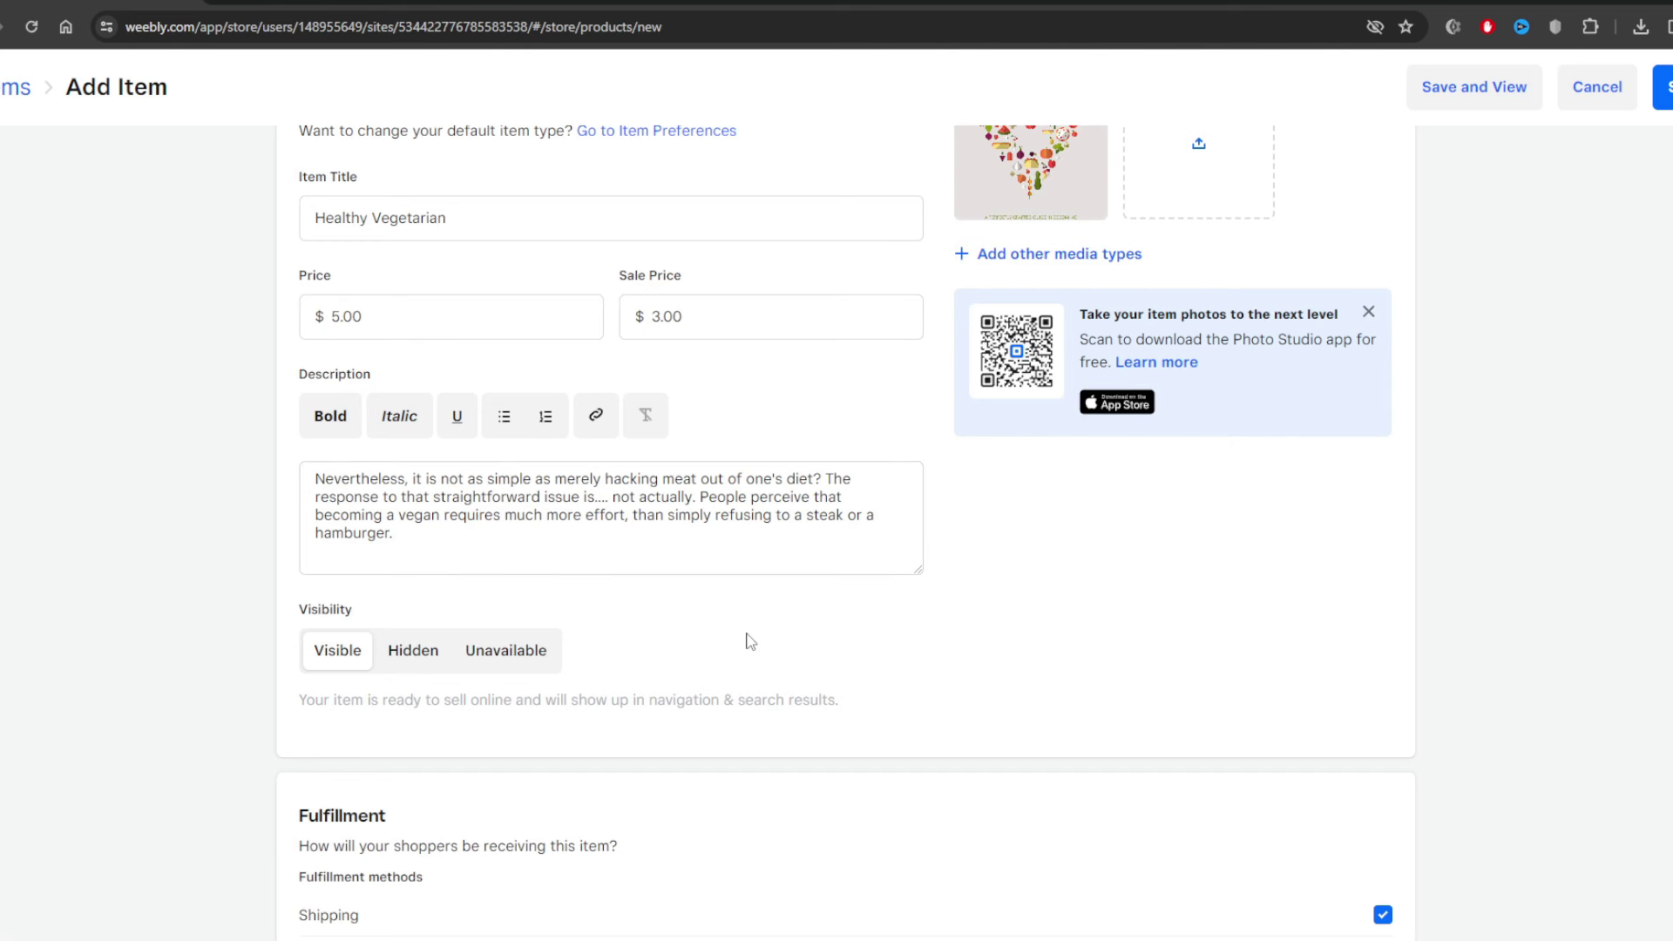
scroll(733, 627, "up", 2)
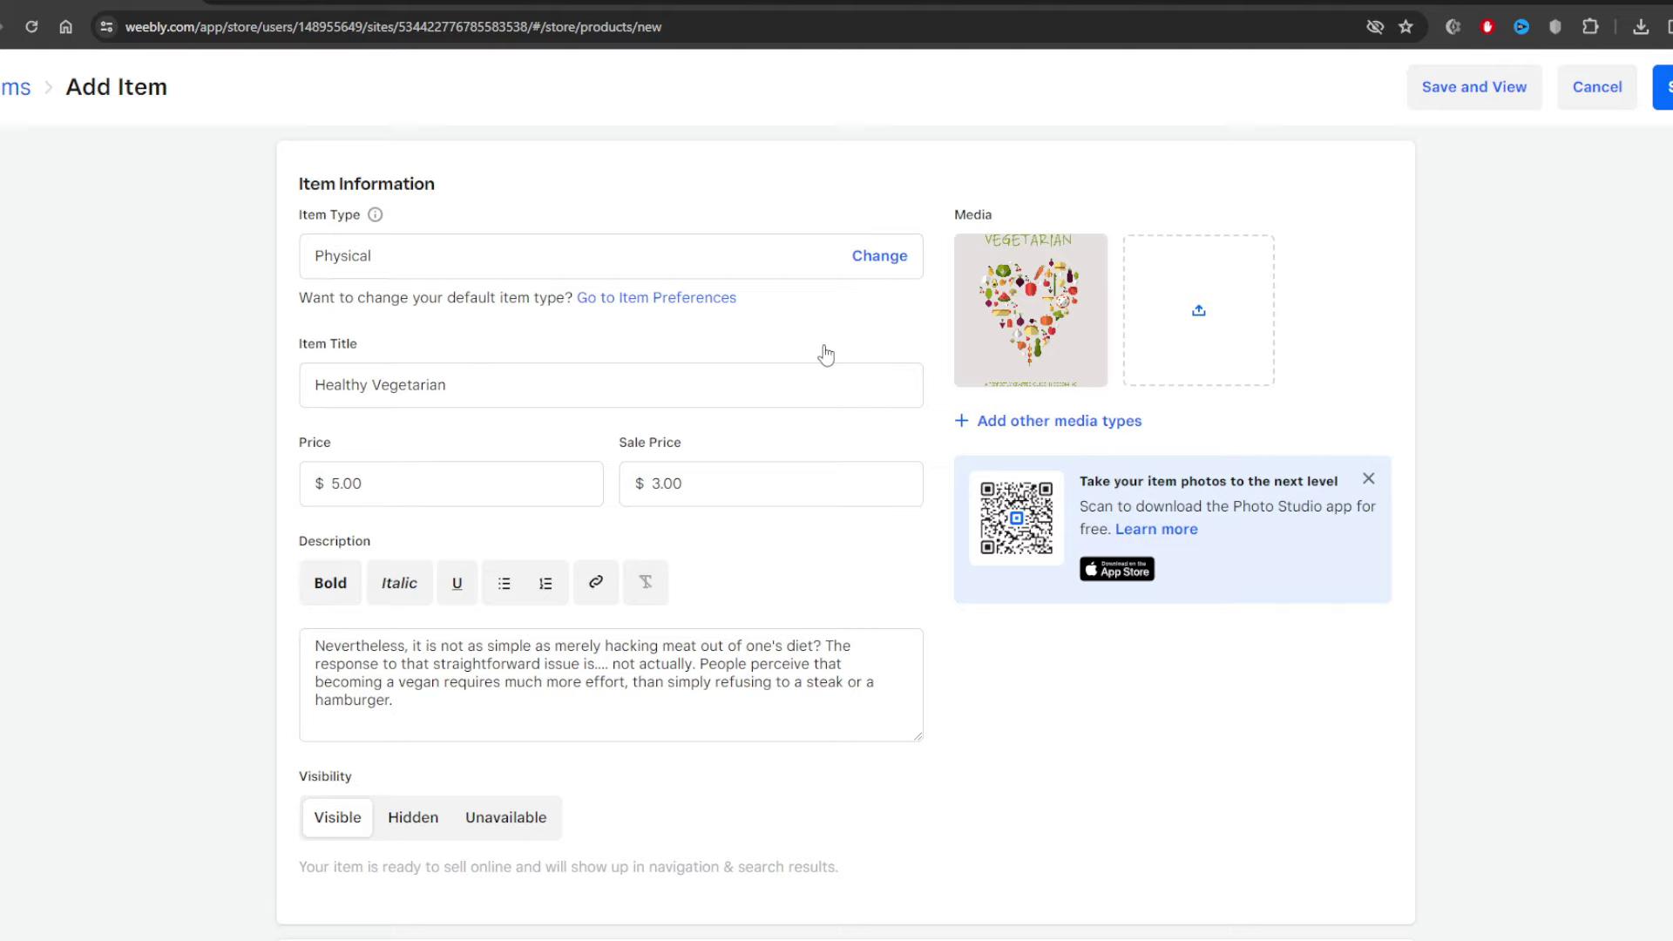
Enable Pickup and Local Delivery as fulfillment methods for the item alongside Shipping.
scroll(810, 356, "down", 6)
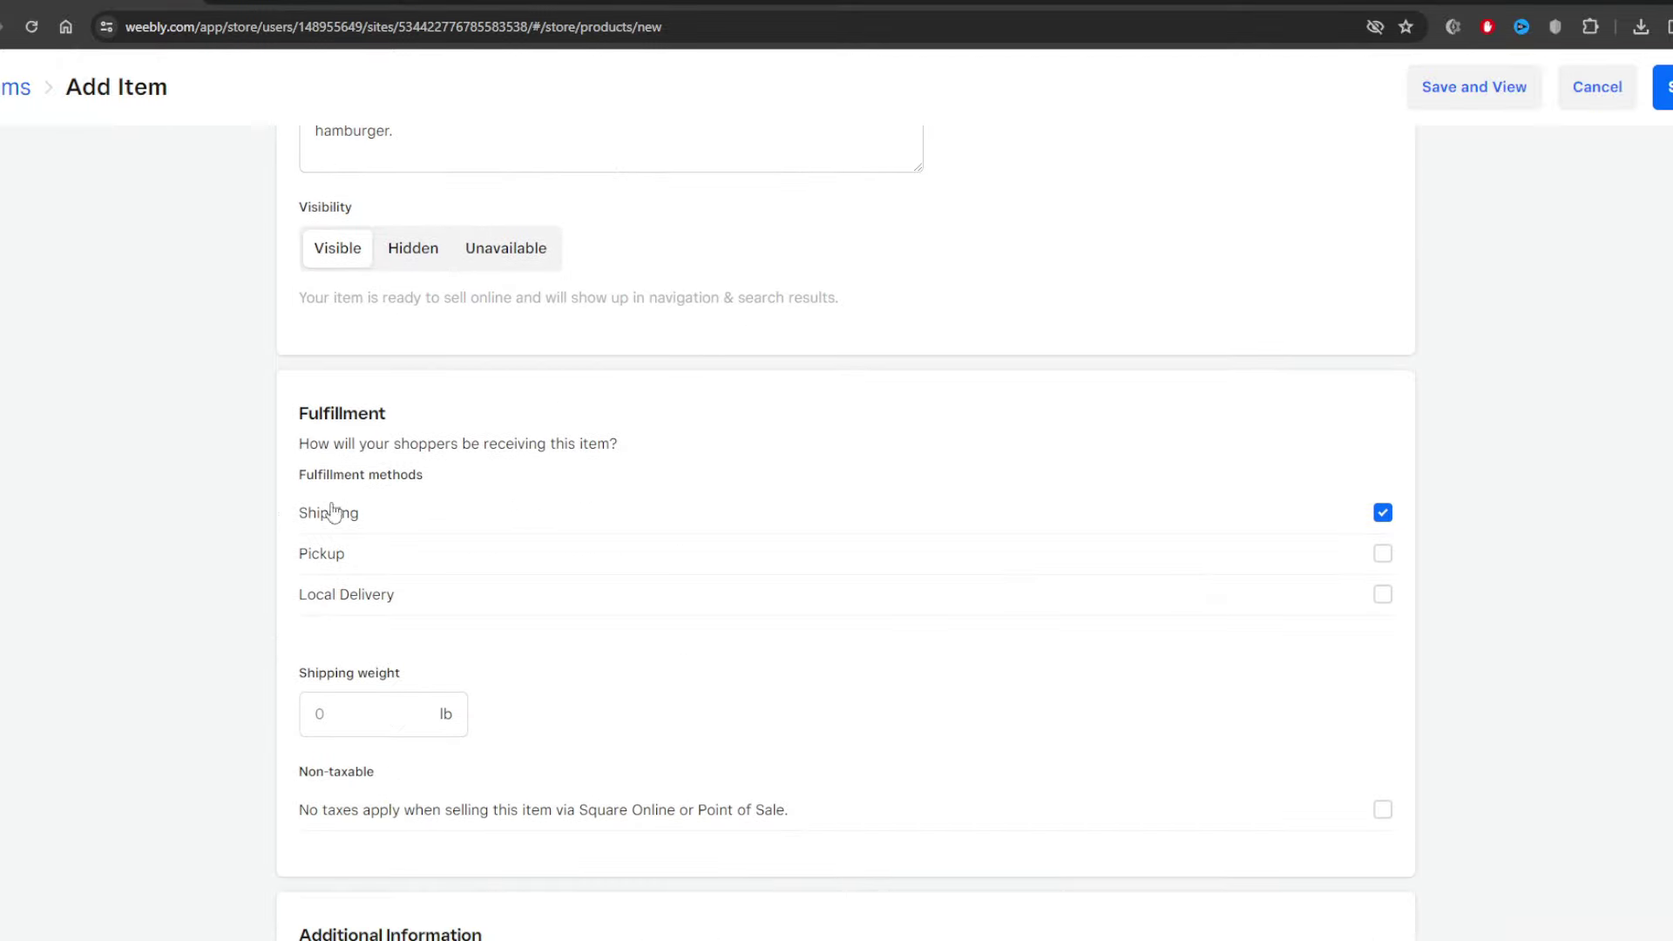
left_click(372, 562)
left_click(389, 599)
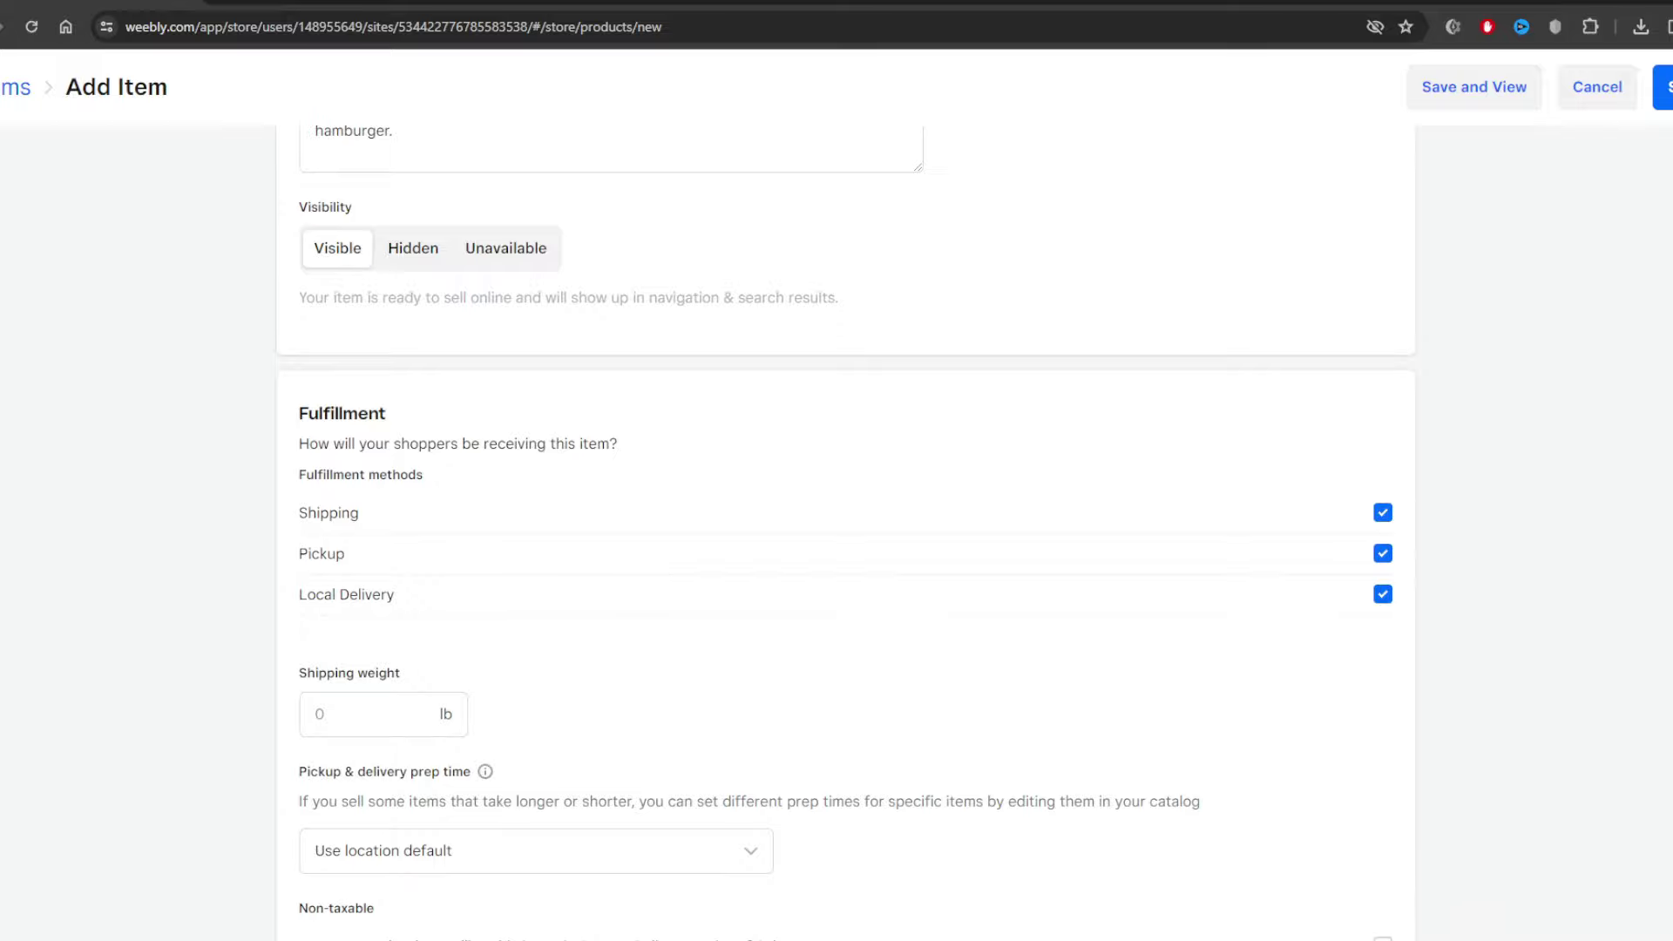
Review the item's remaining settings, including additional information, options and pricing, modifiers and SEO fields.
scroll(836, 523, "up", 4)
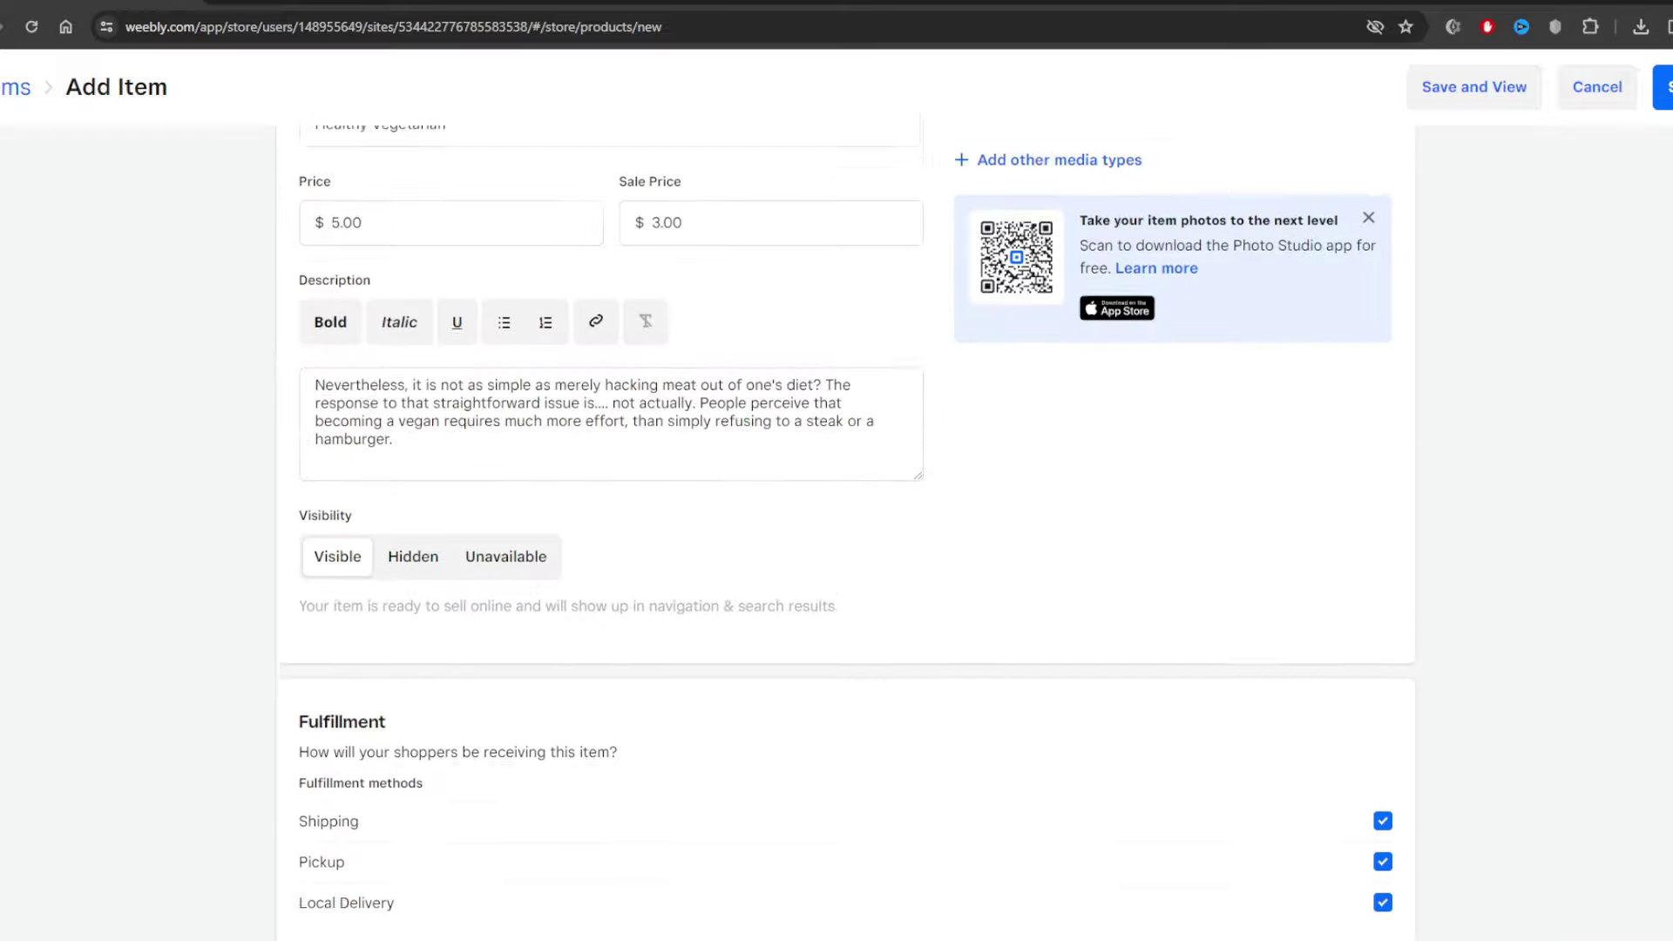
scroll(836, 522, "down", 15)
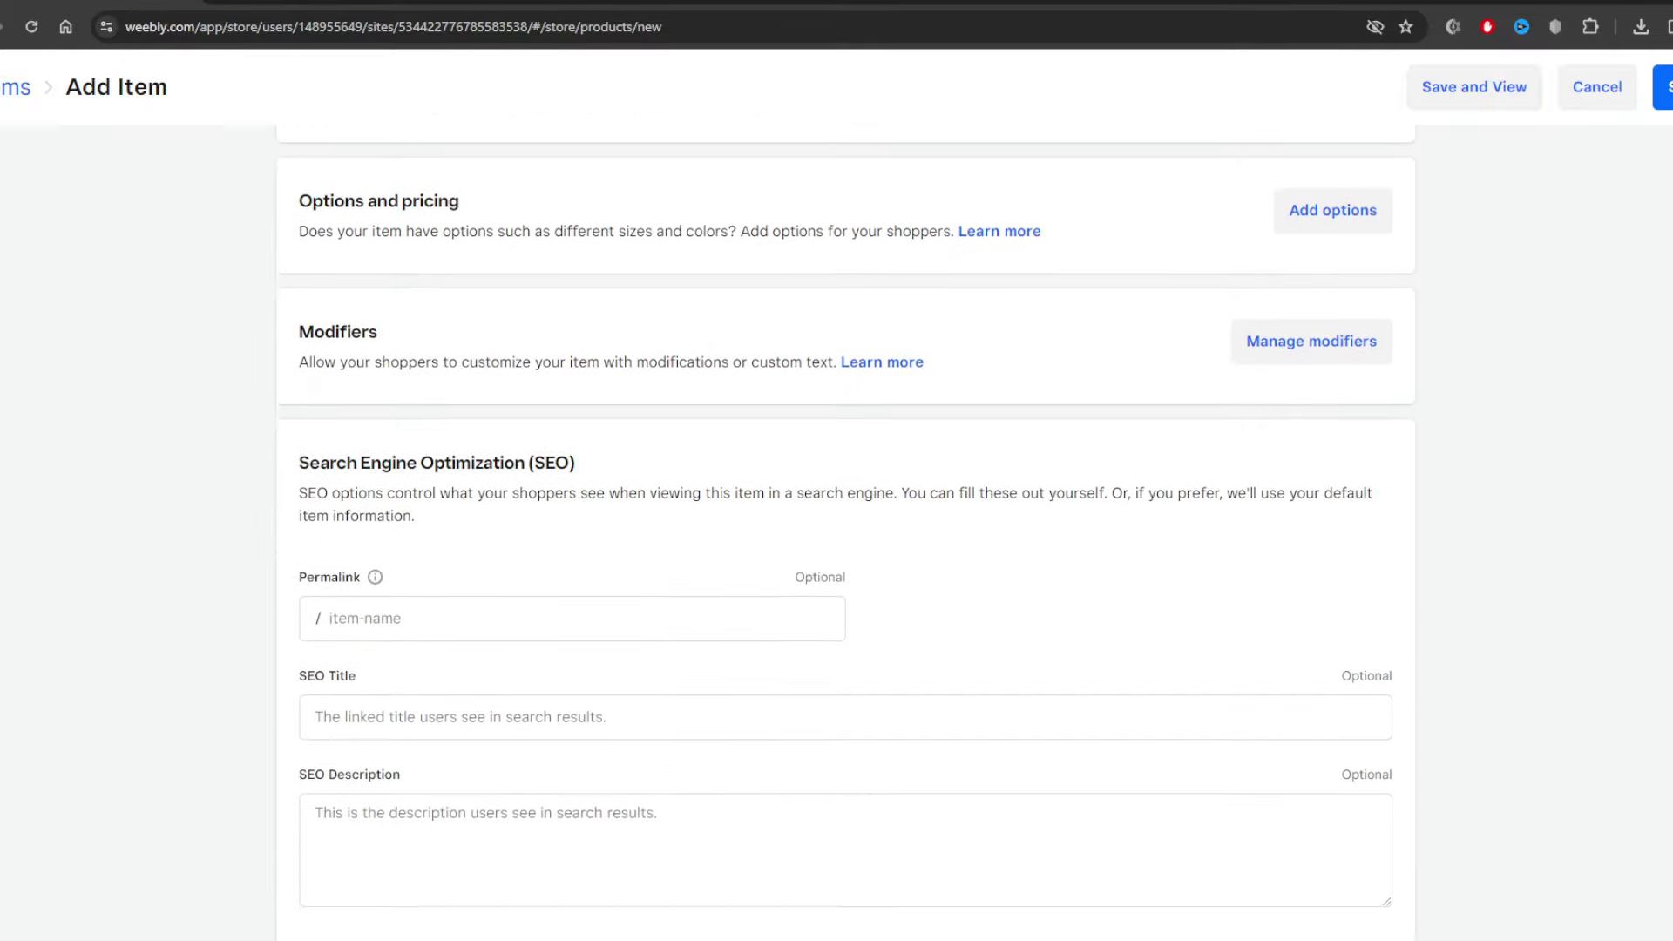
scroll(836, 522, "up", 2)
scroll(837, 523, "down", 1)
scroll(836, 522, "up", 2)
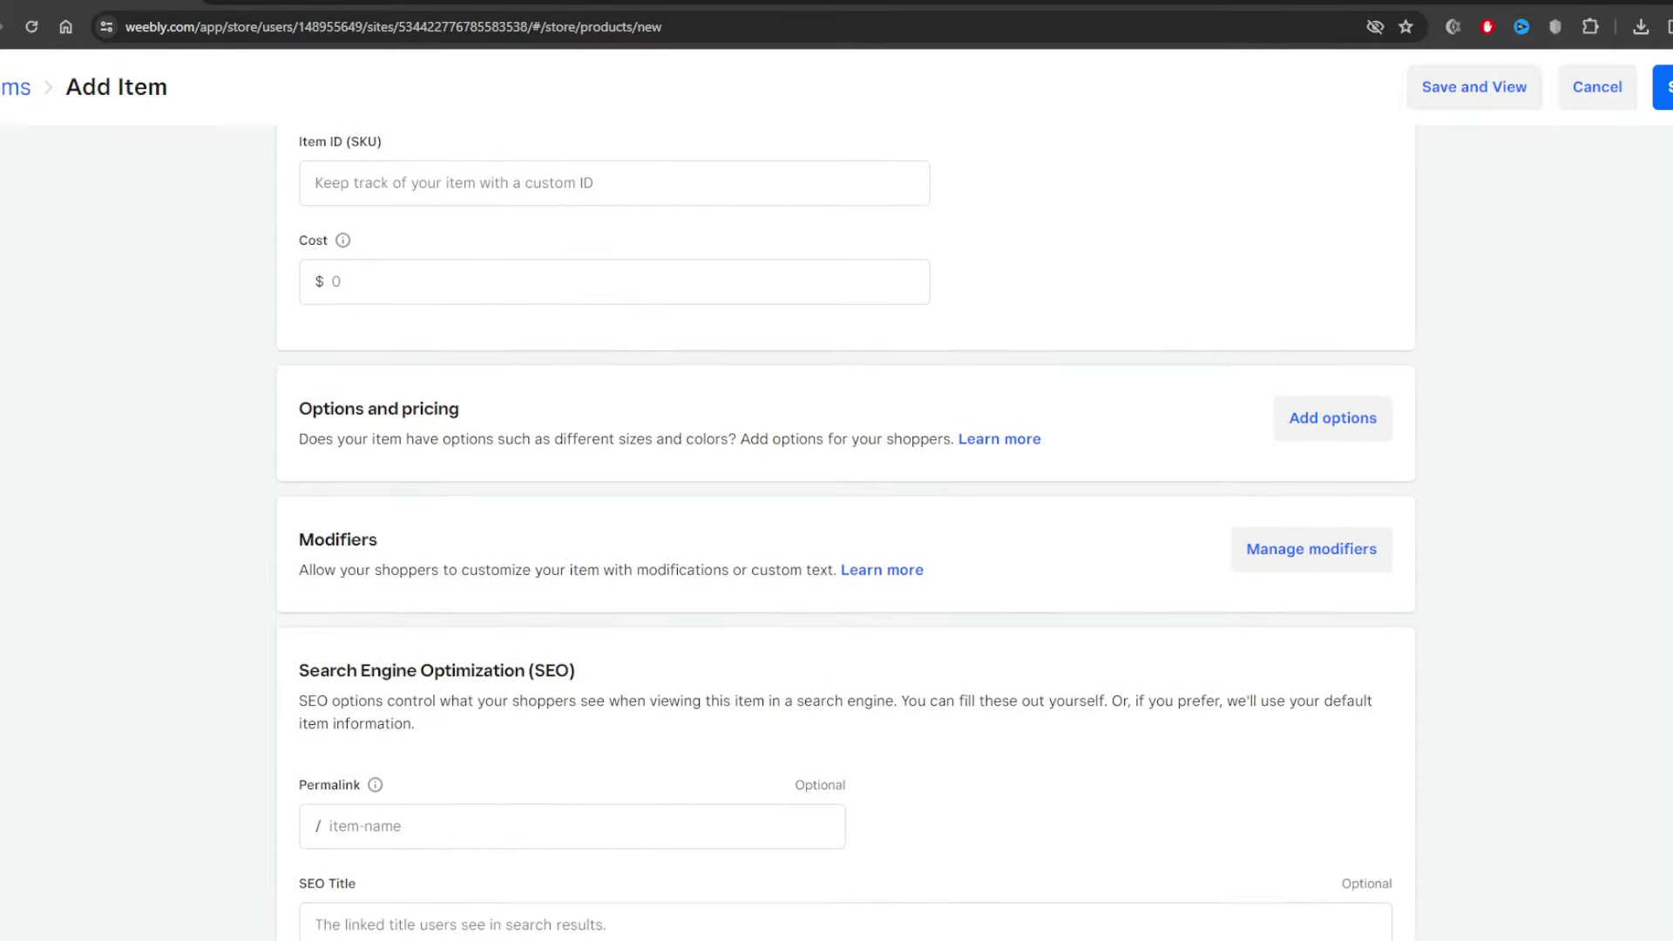
scroll(837, 523, "up", 2)
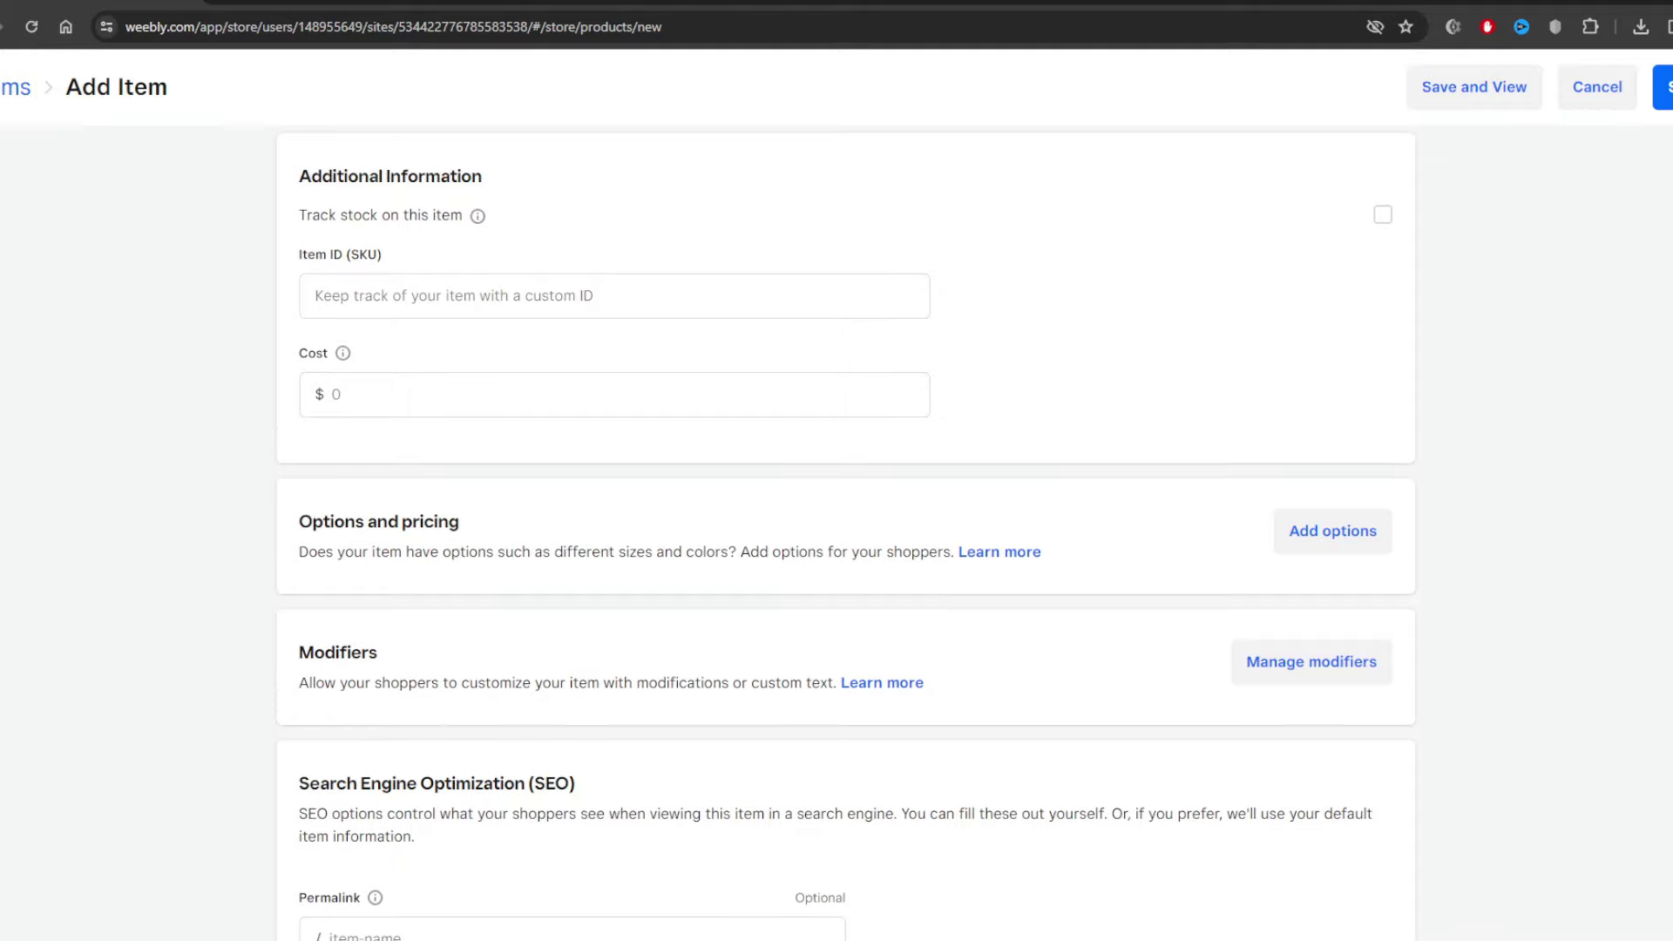
scroll(836, 523, "up", 6)
scroll(836, 523, "up", 1)
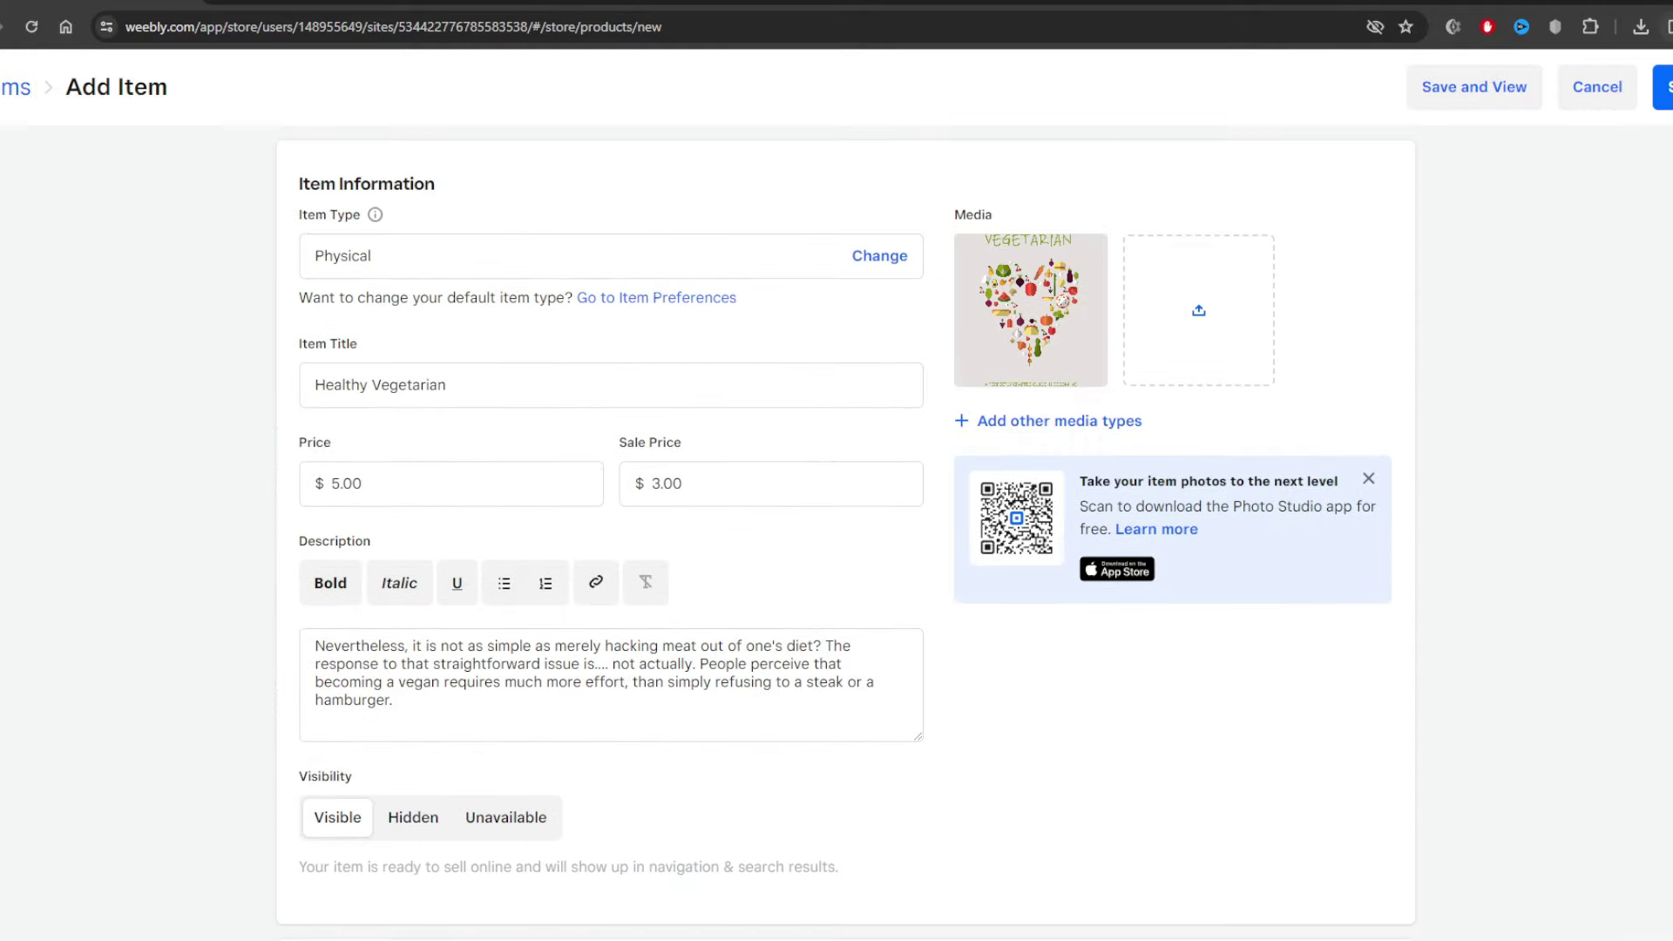
Save the Healthy Vegetarian item and open its product page through the private test link.
left_click(1481, 103)
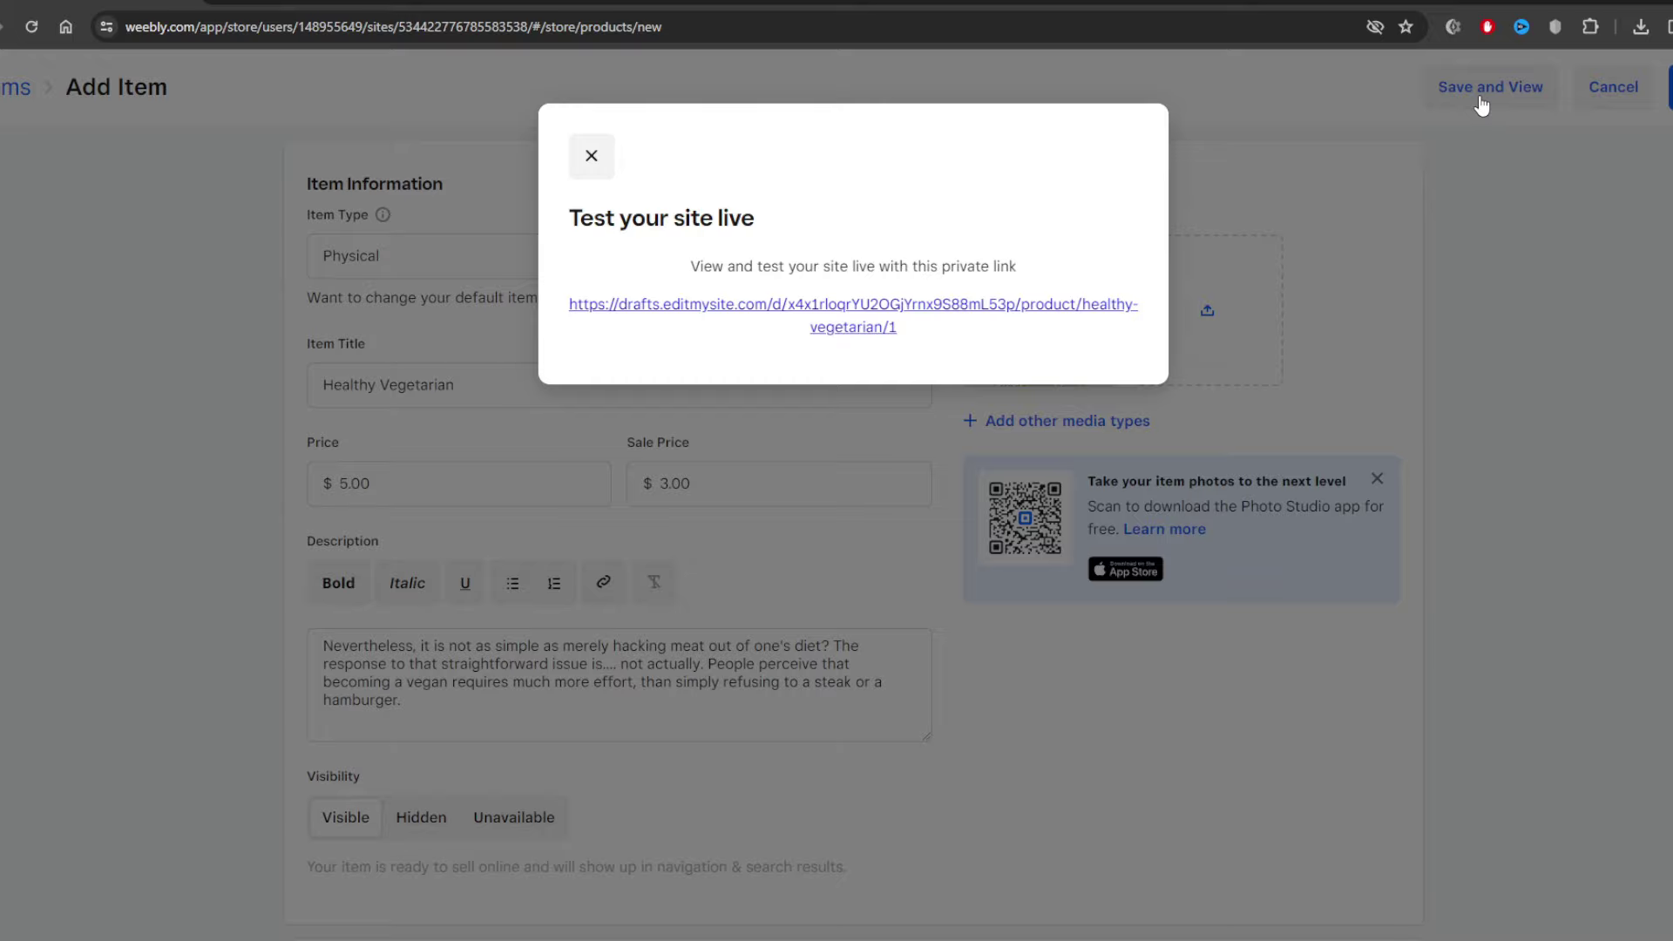
left_click(900, 321)
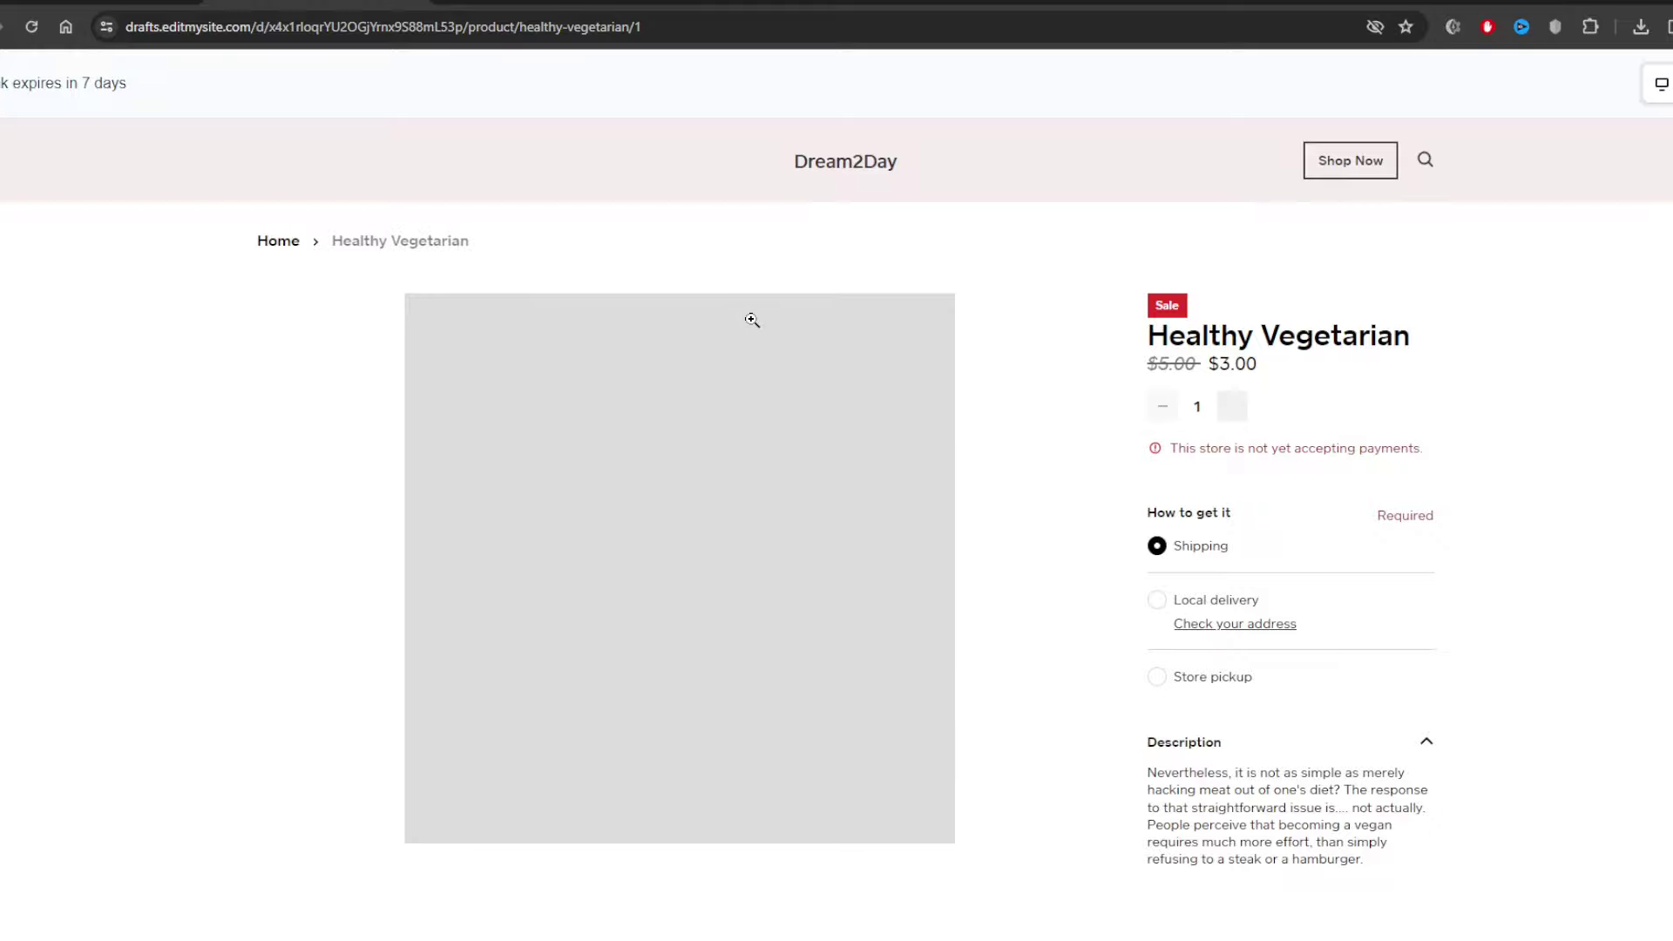
scroll(749, 319, "down", 2)
scroll(748, 318, "up", 1)
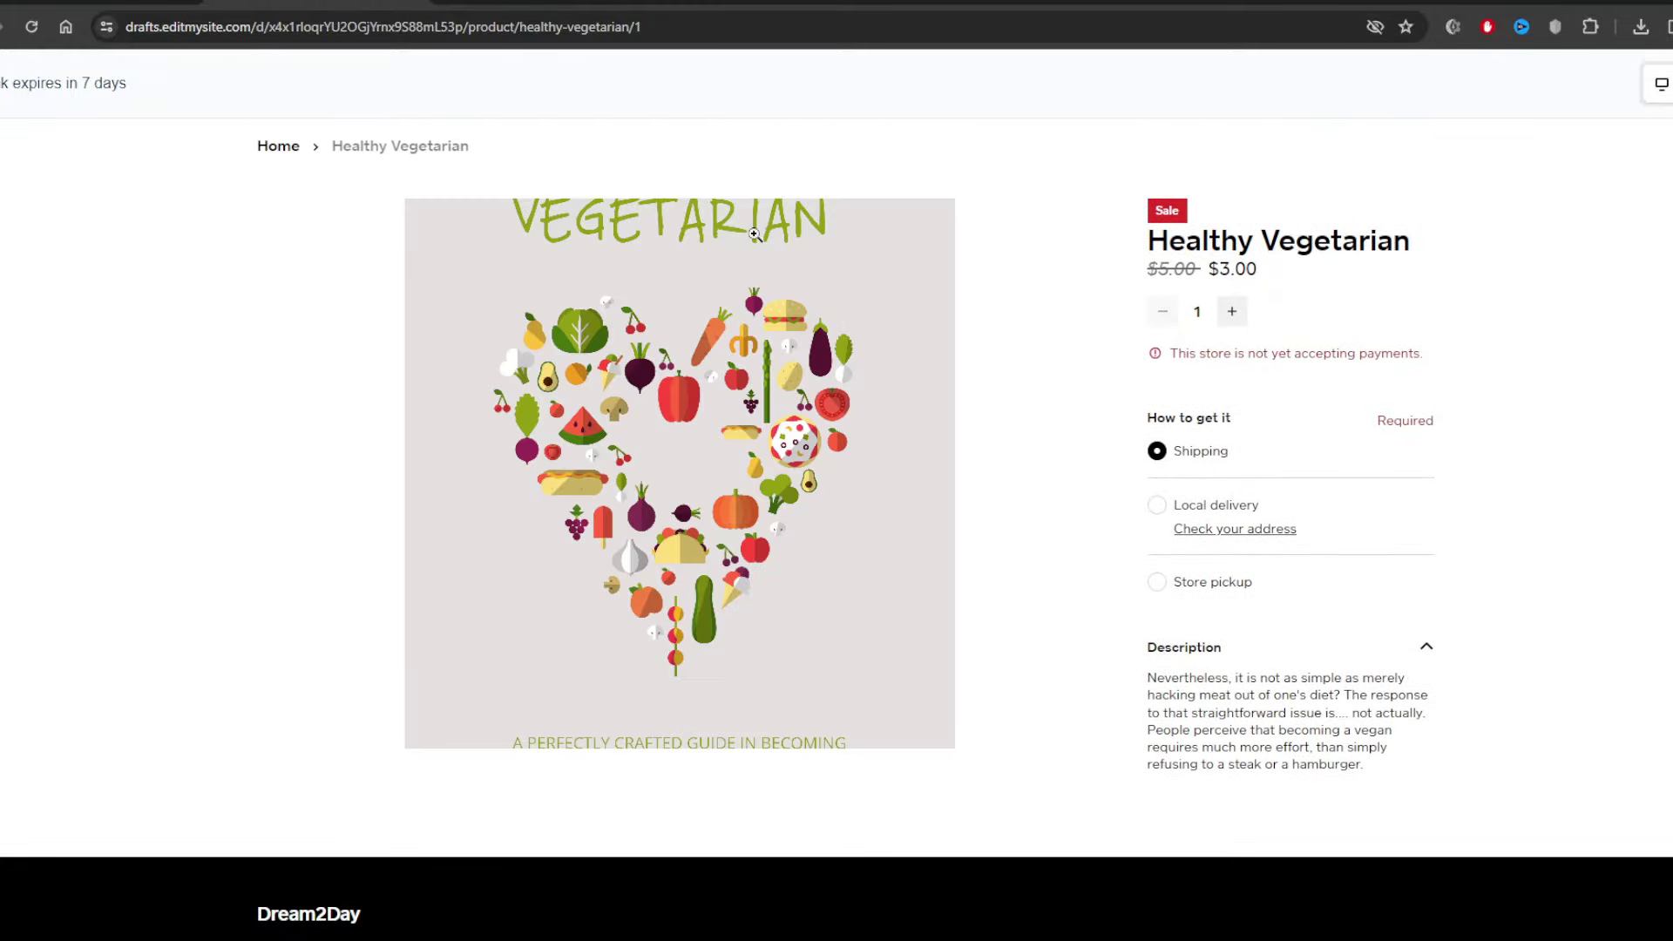
Check the product page's prices and try the Local delivery and Store pickup options, ending with Shipping selected.
mouse_move(1415, 253)
left_mouse_down()
mouse_move(1141, 257)
mouse_move(1168, 270)
left_mouse_up()
left_click(1293, 278)
left_click(1295, 273)
left_click_drag(1296, 272, 1213, 276)
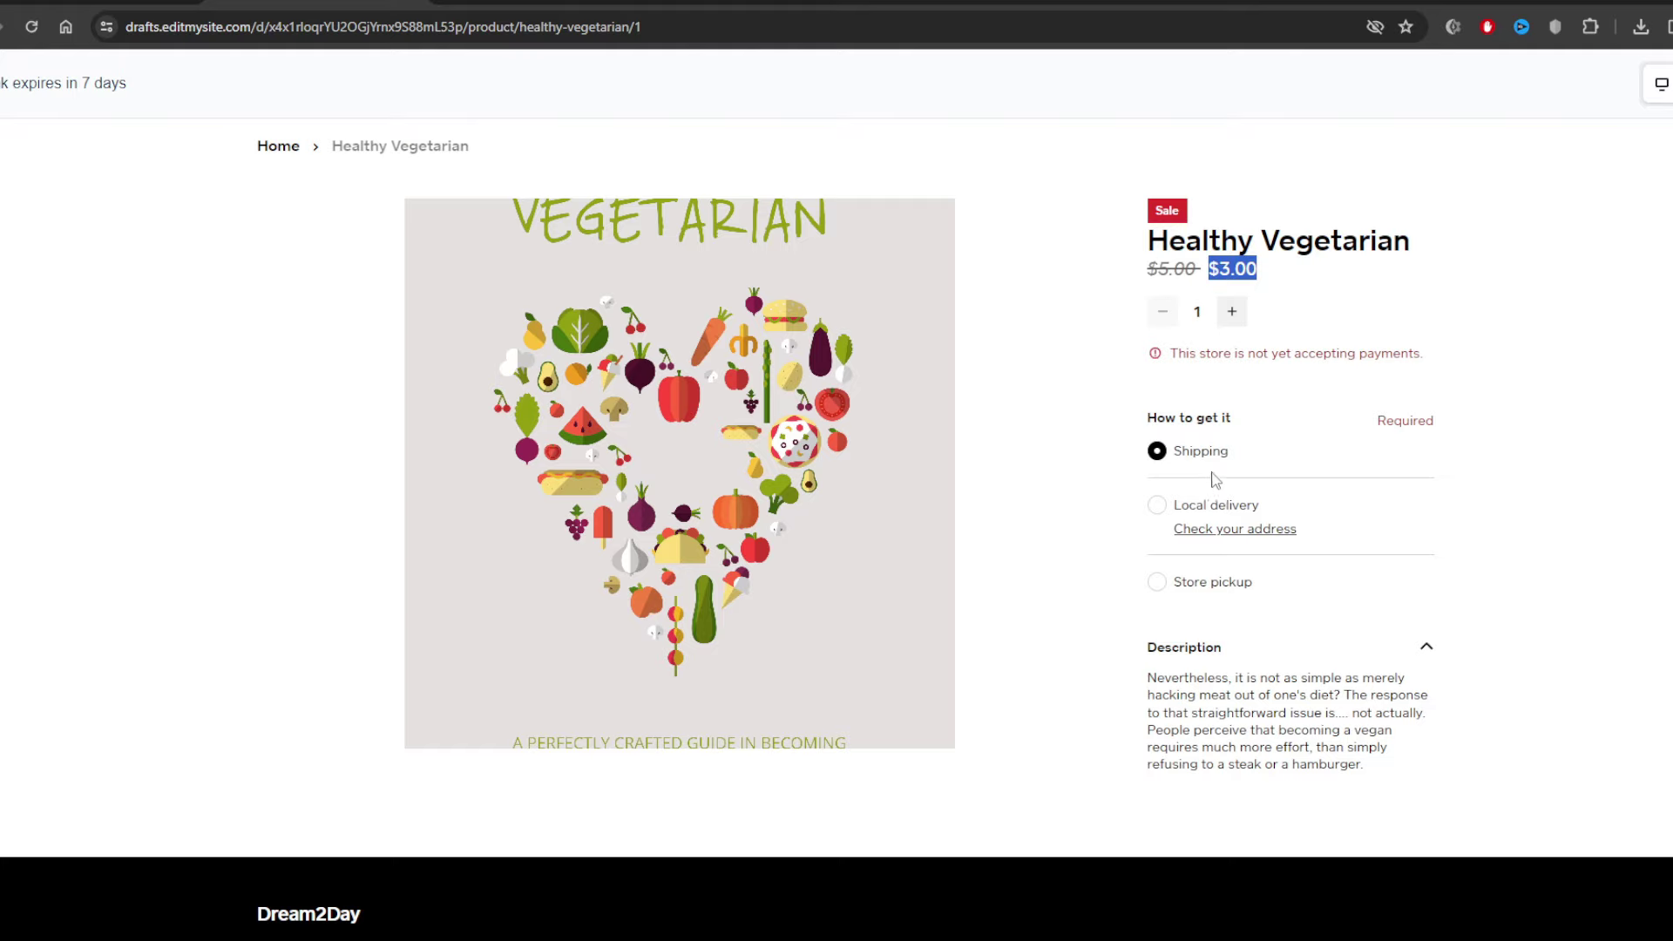
left_click(1172, 511)
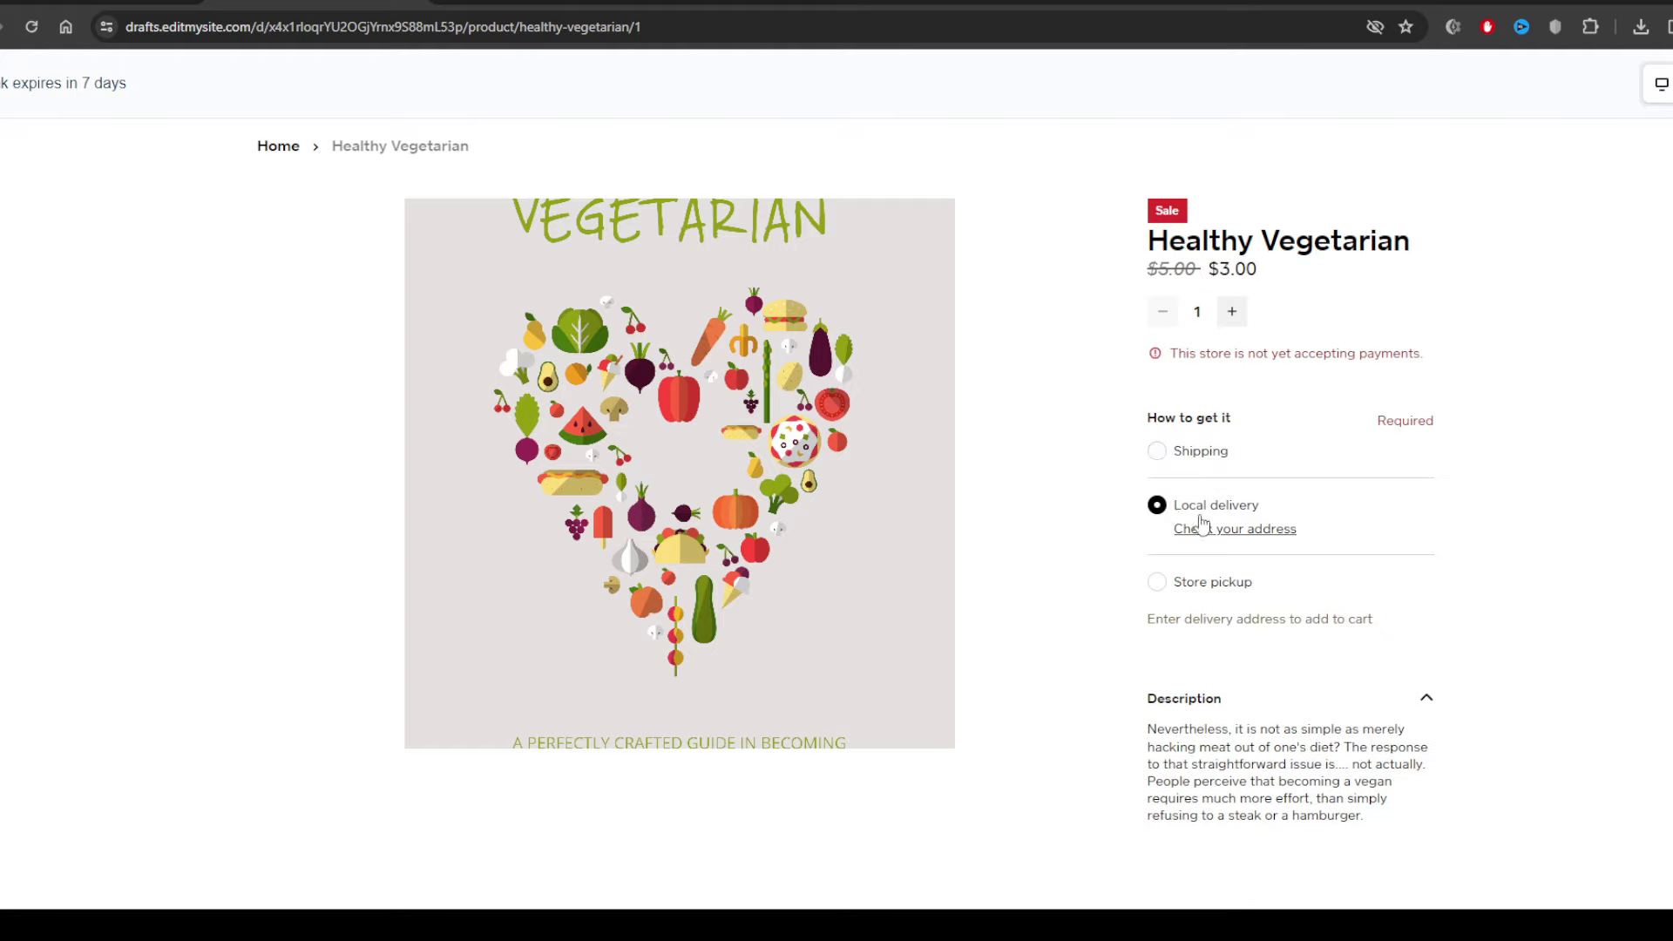
left_click(1165, 584)
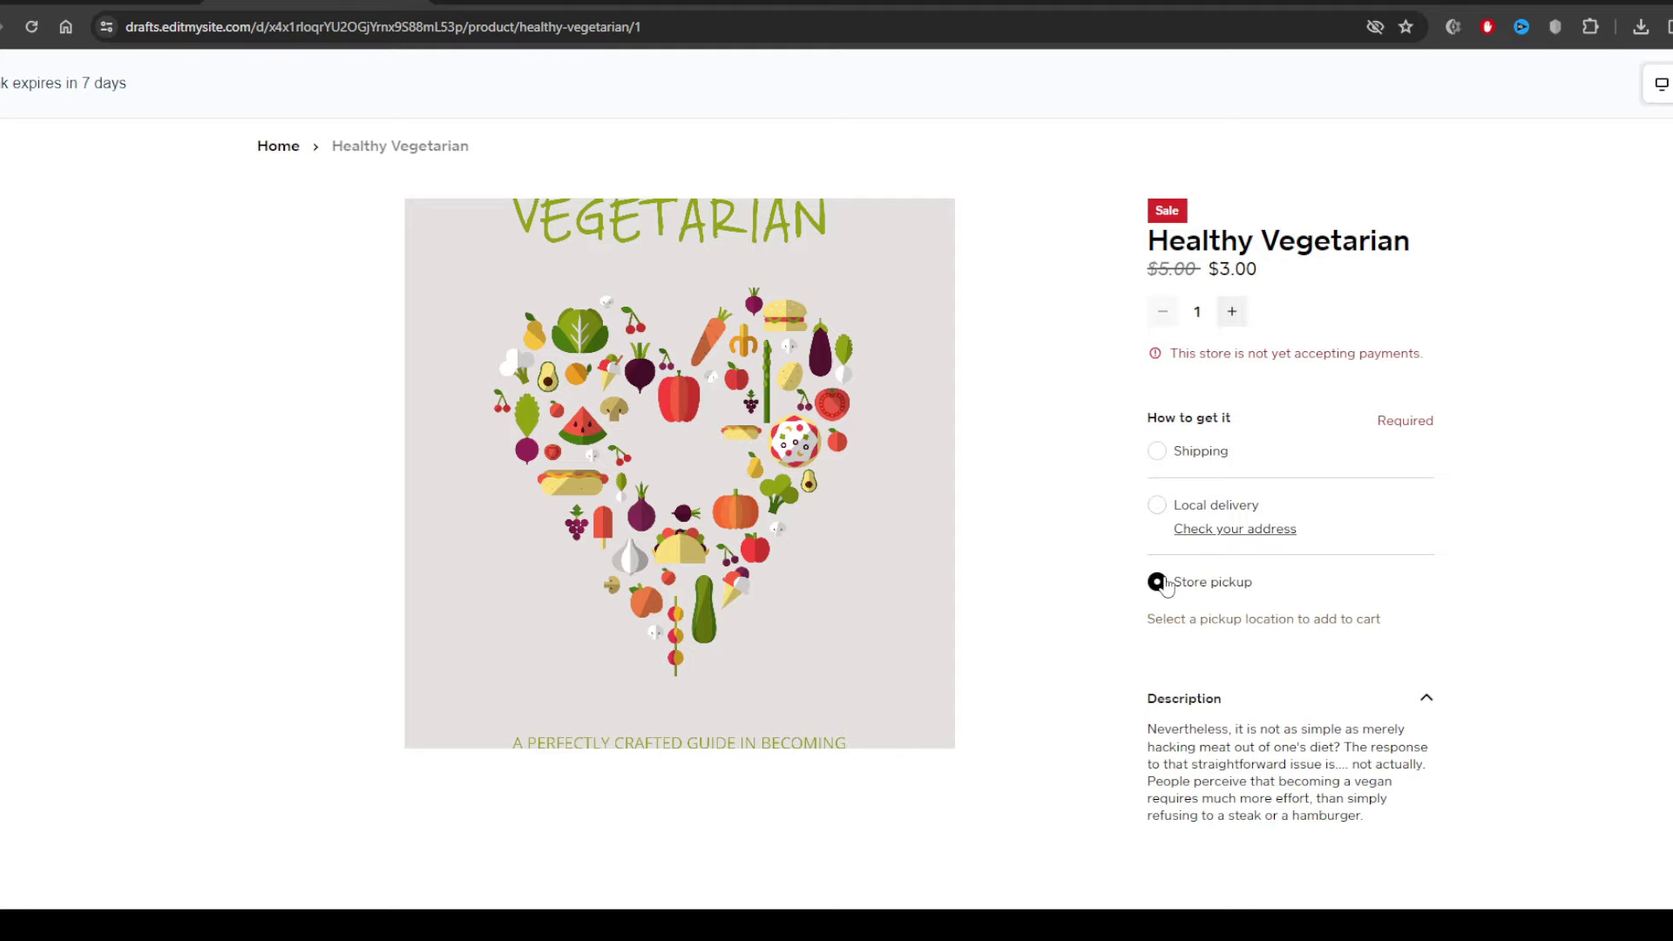
scroll(1445, 698, "down", 3)
scroll(1277, 571, "up", 4)
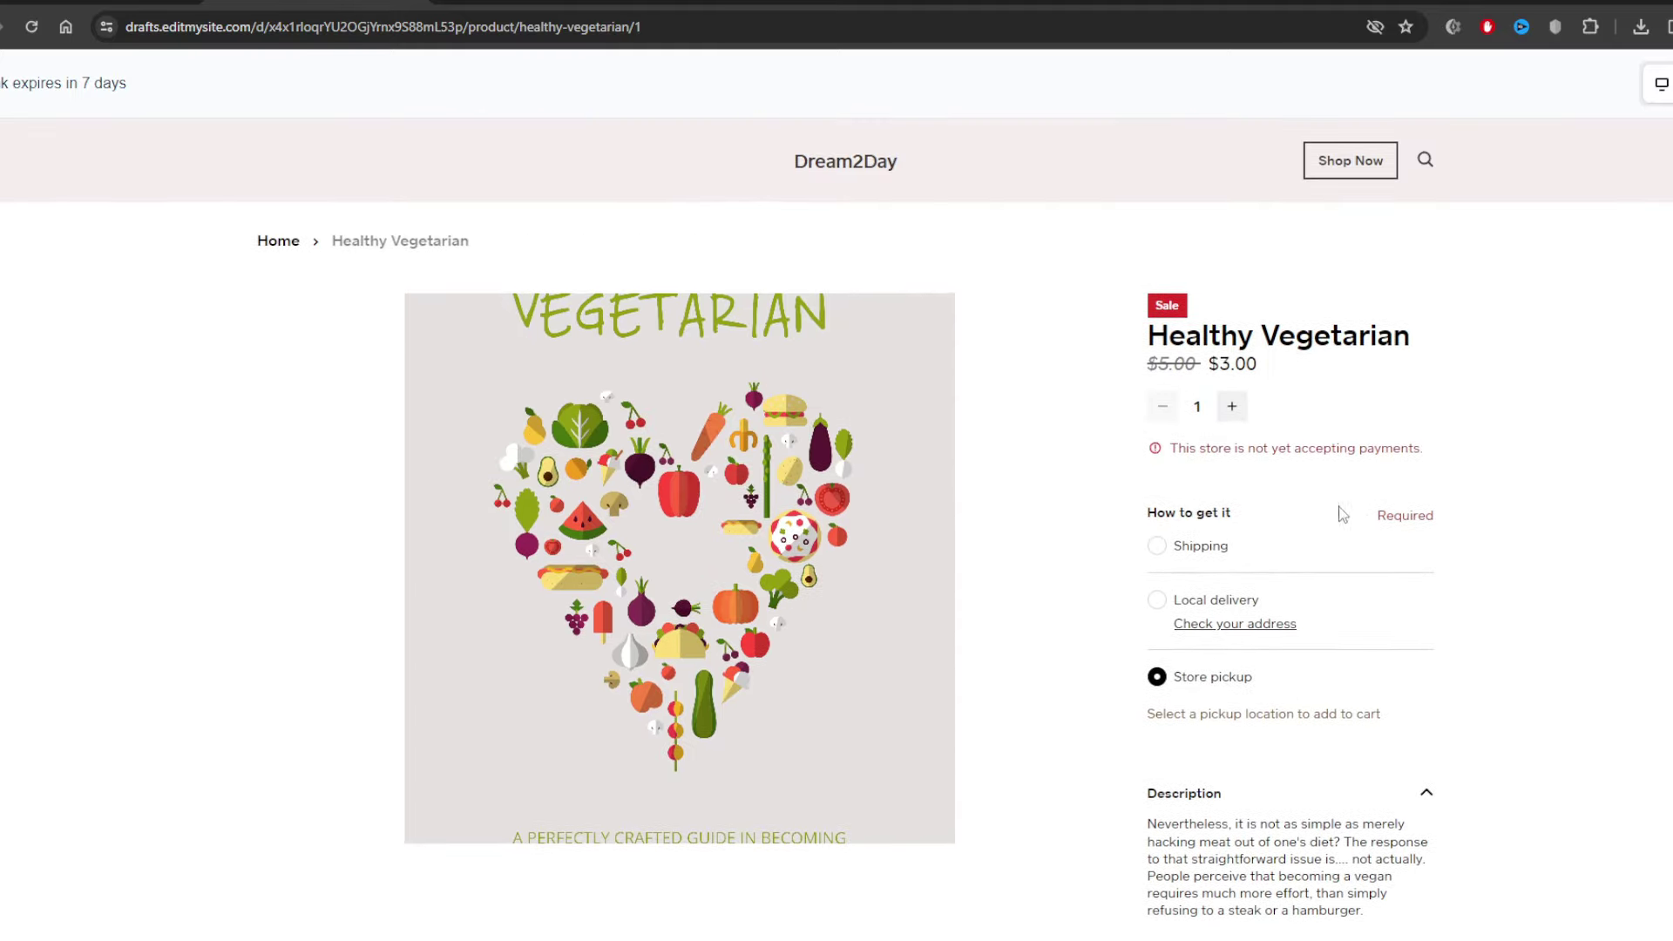
left_click(1158, 546)
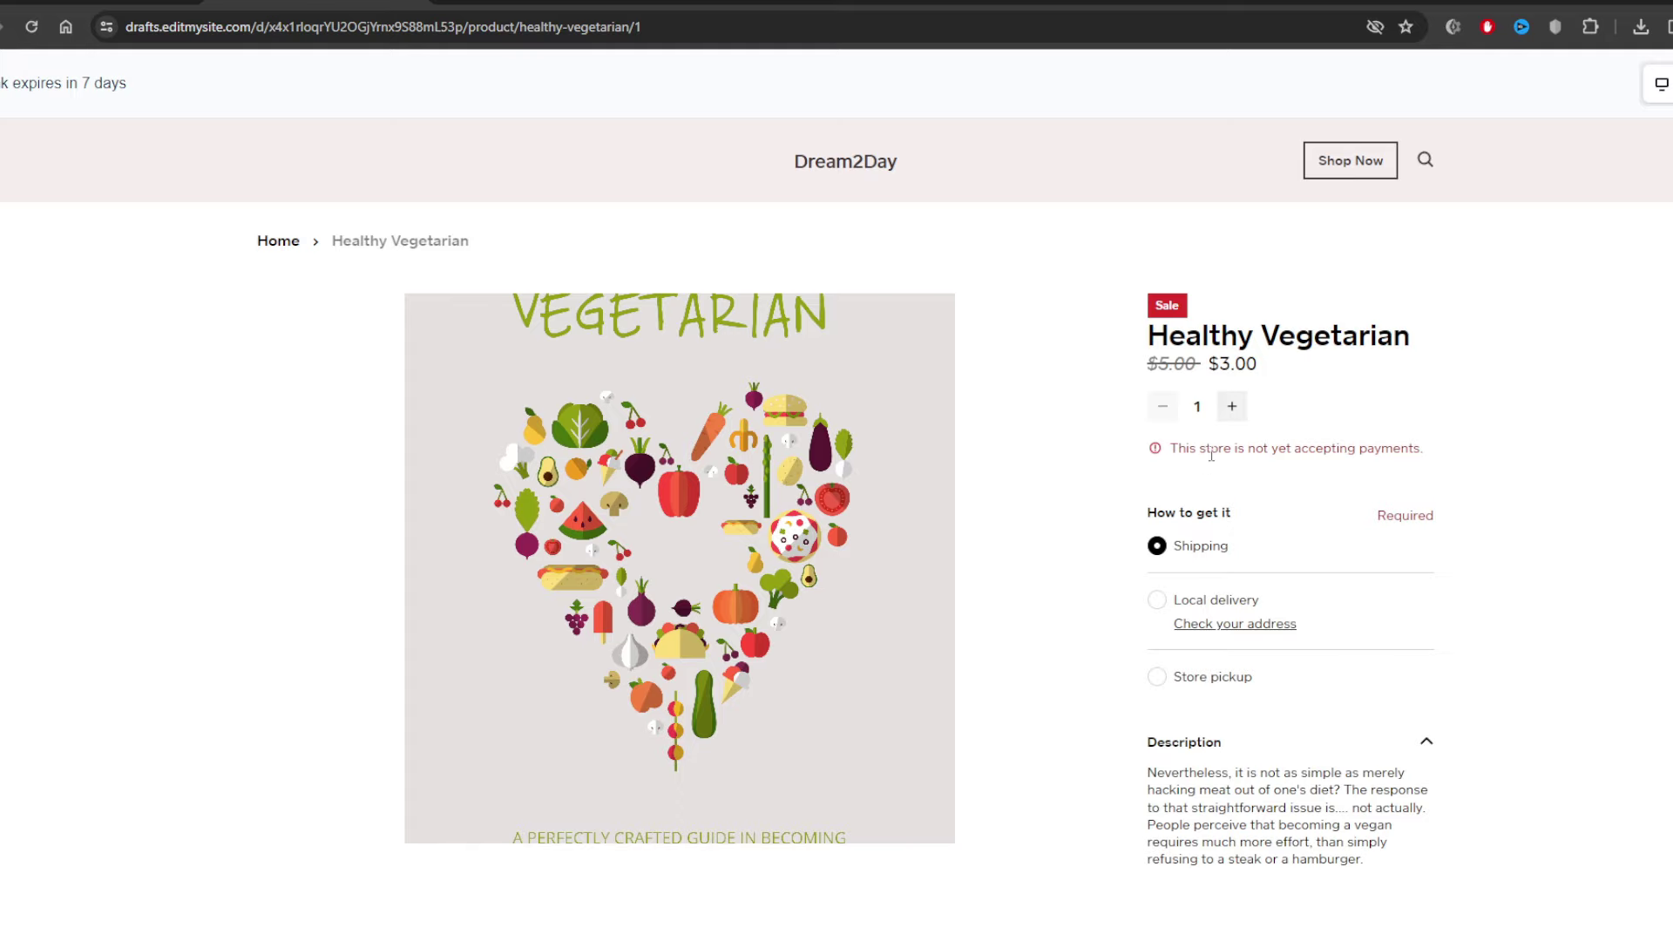
Examine the payment notice and look through the product page in the mobile layout.
left_click_drag(1211, 455, 1324, 470)
left_click(1528, 429)
scroll(923, 470, "down", 6)
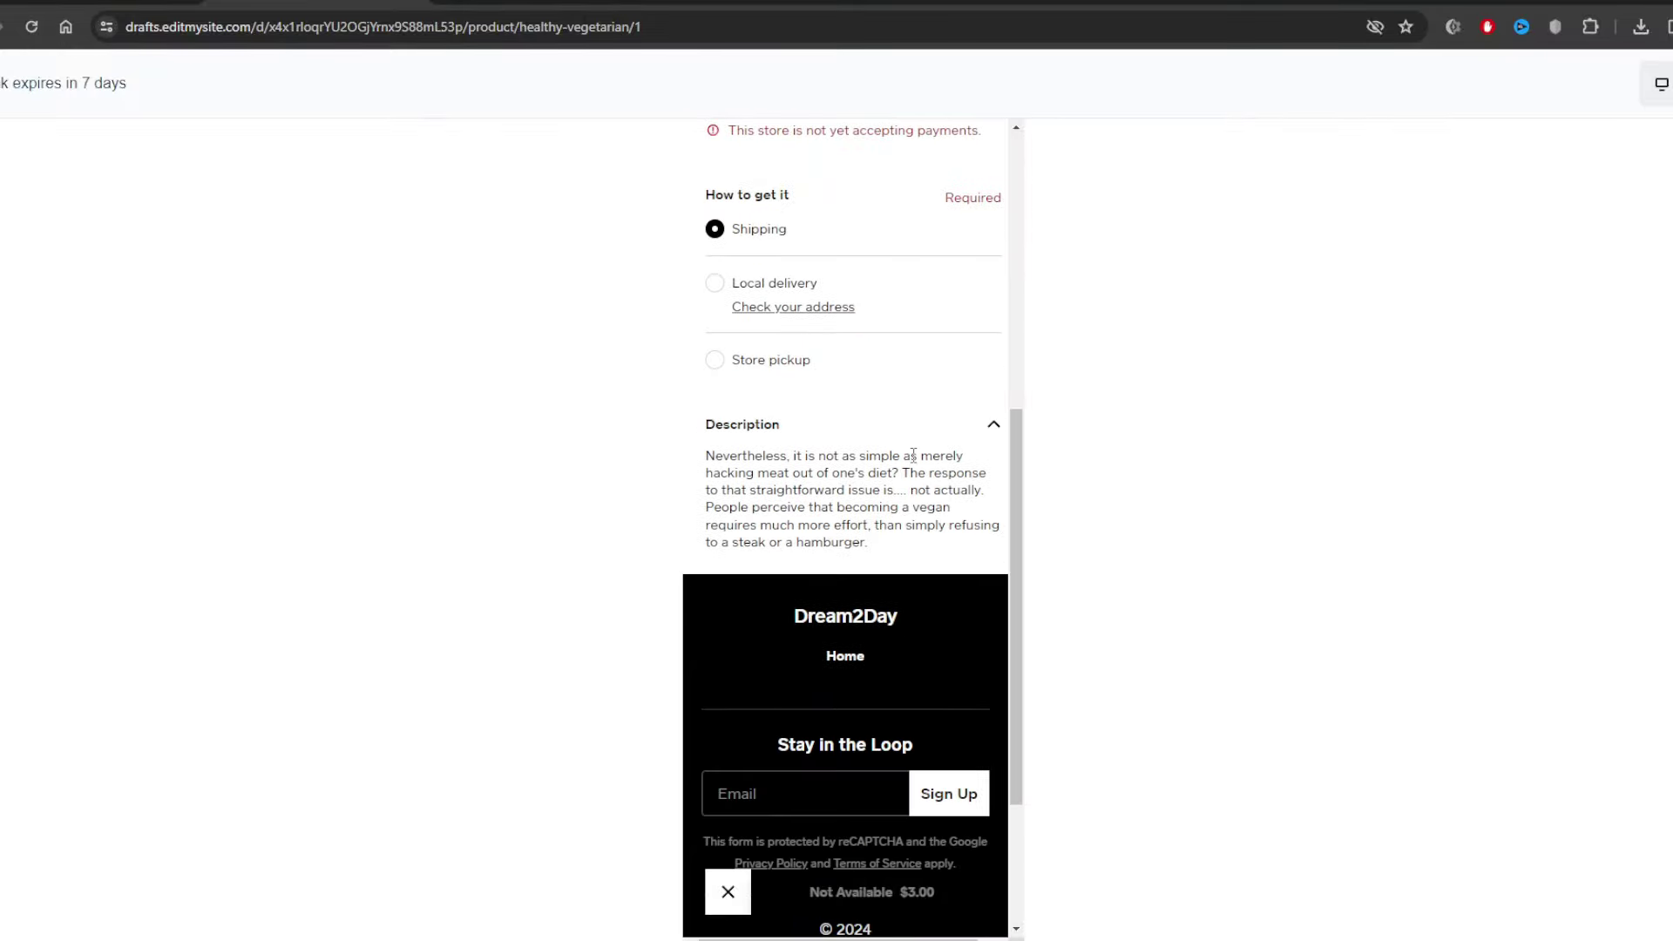
scroll(911, 455, "down", 3)
scroll(912, 454, "up", 10)
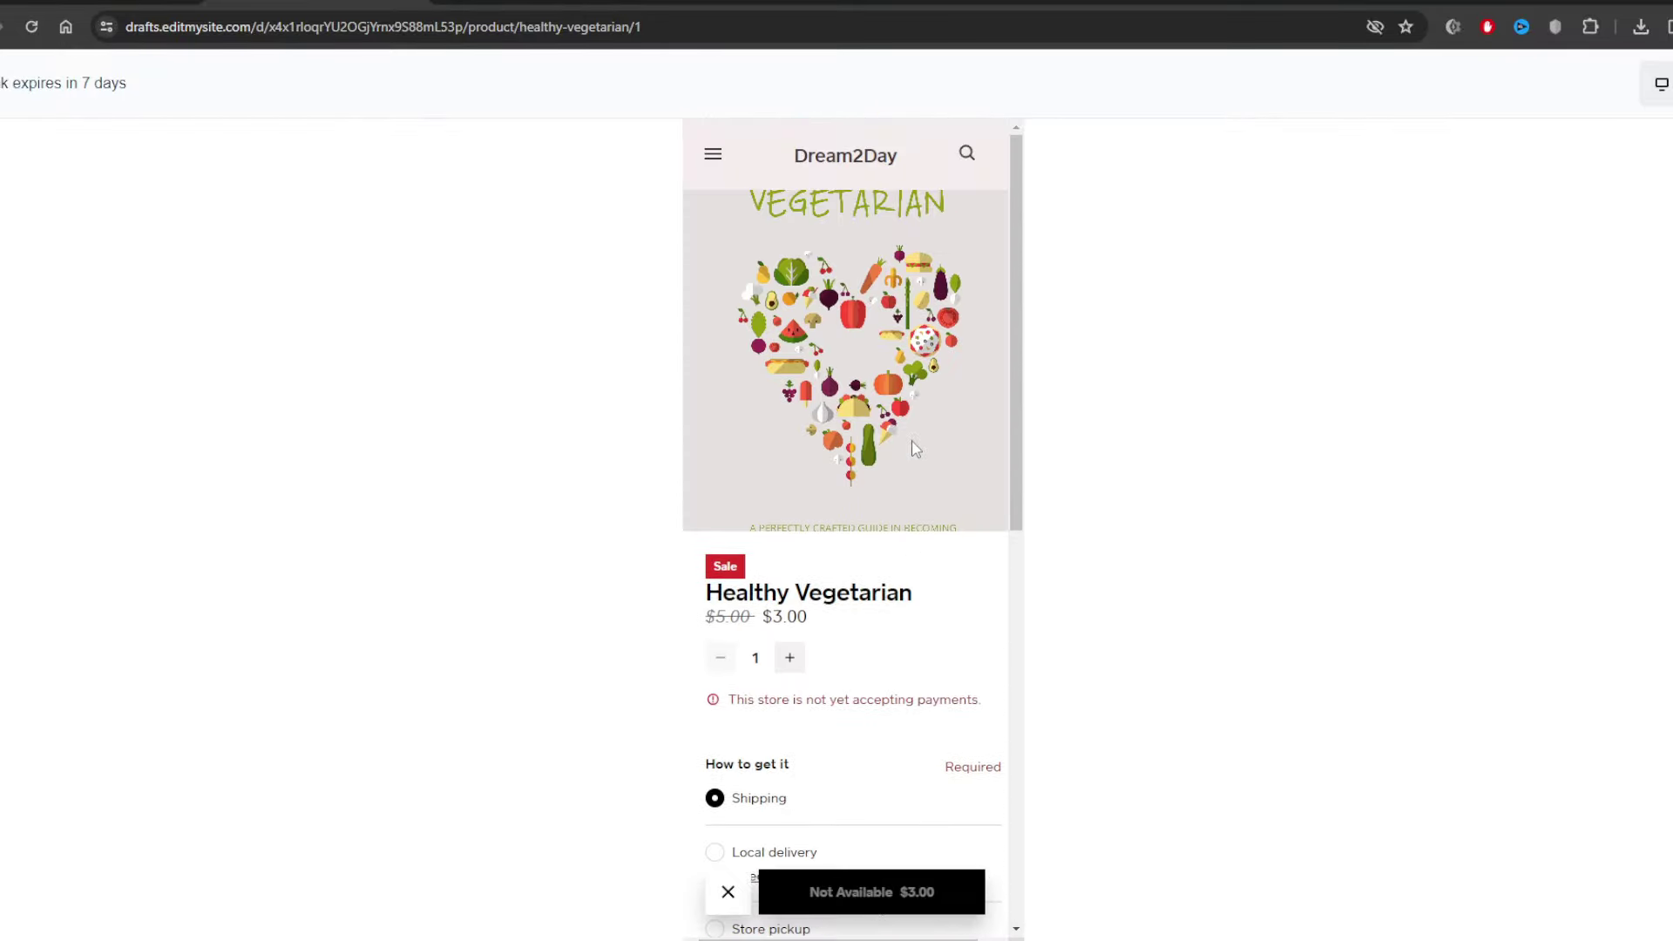
scroll(900, 441, "down", 5)
scroll(893, 422, "up", 5)
Return to the Weebly site items and open the website editor.
left_click(439, 3)
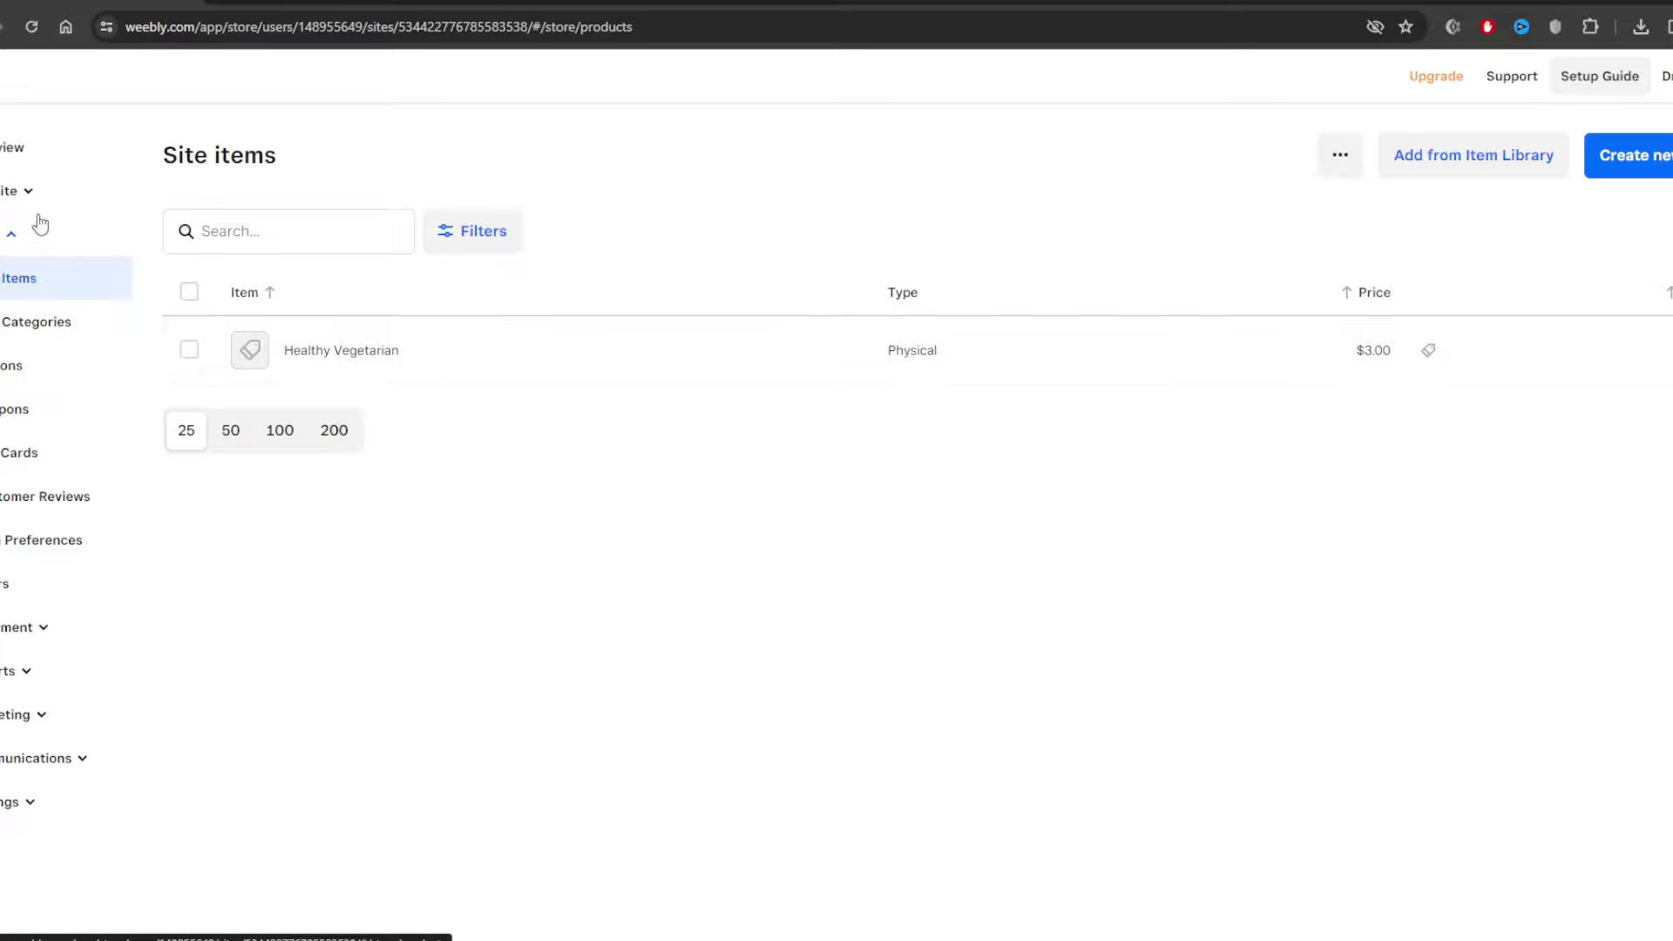
left_click(13, 192)
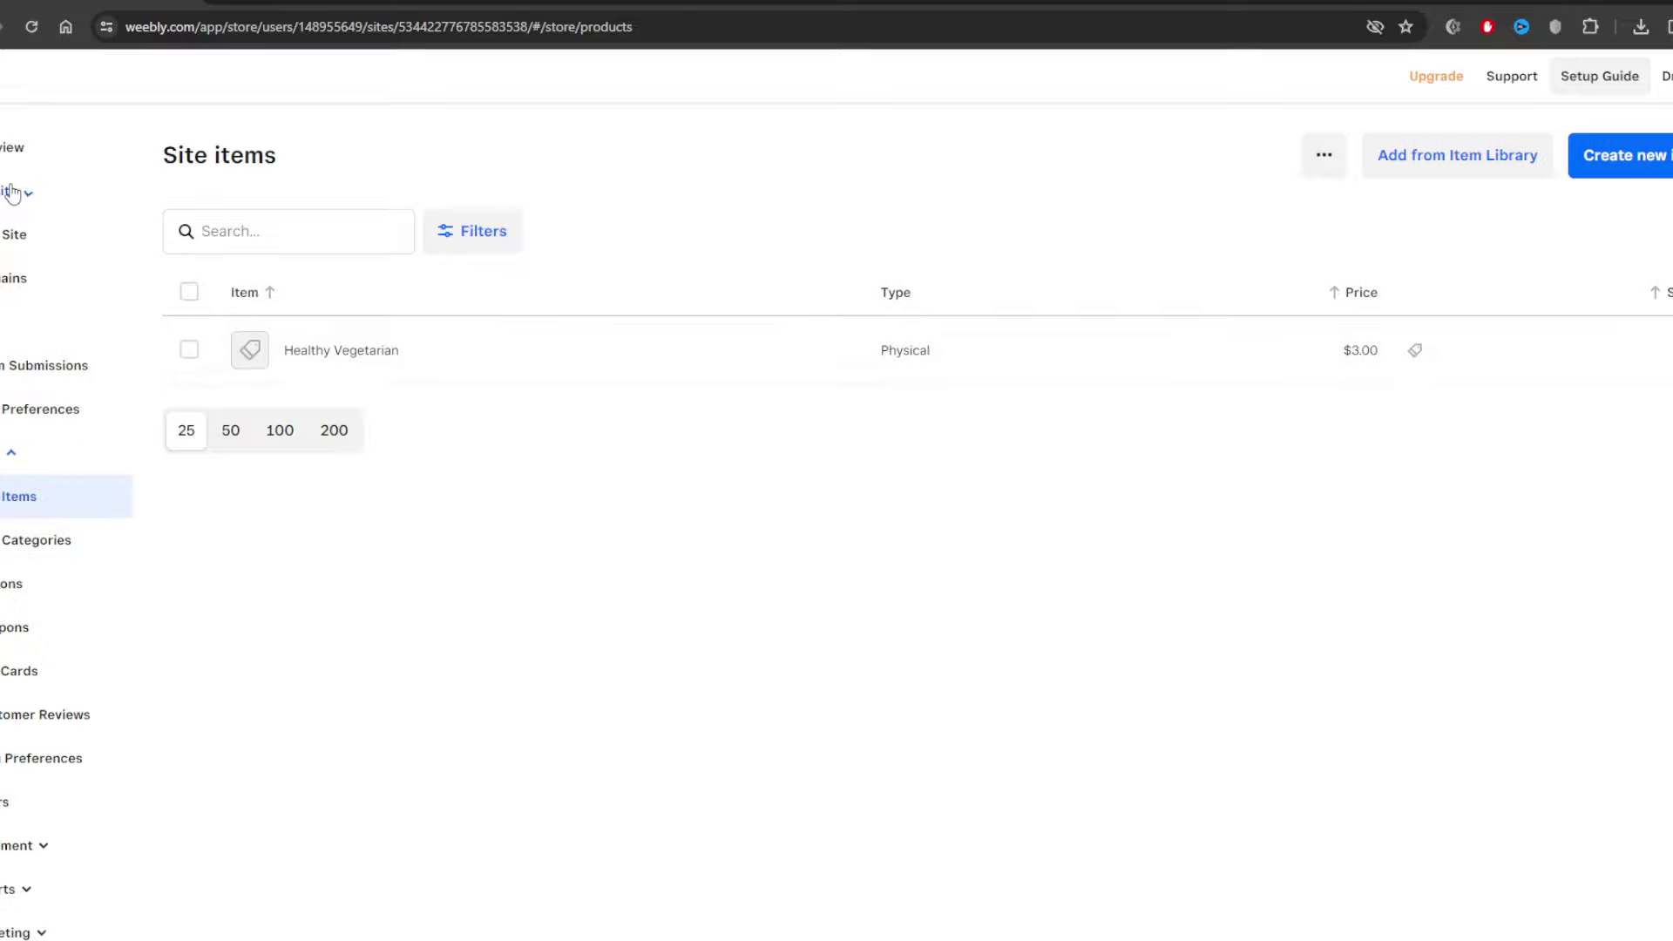
left_click(15, 241)
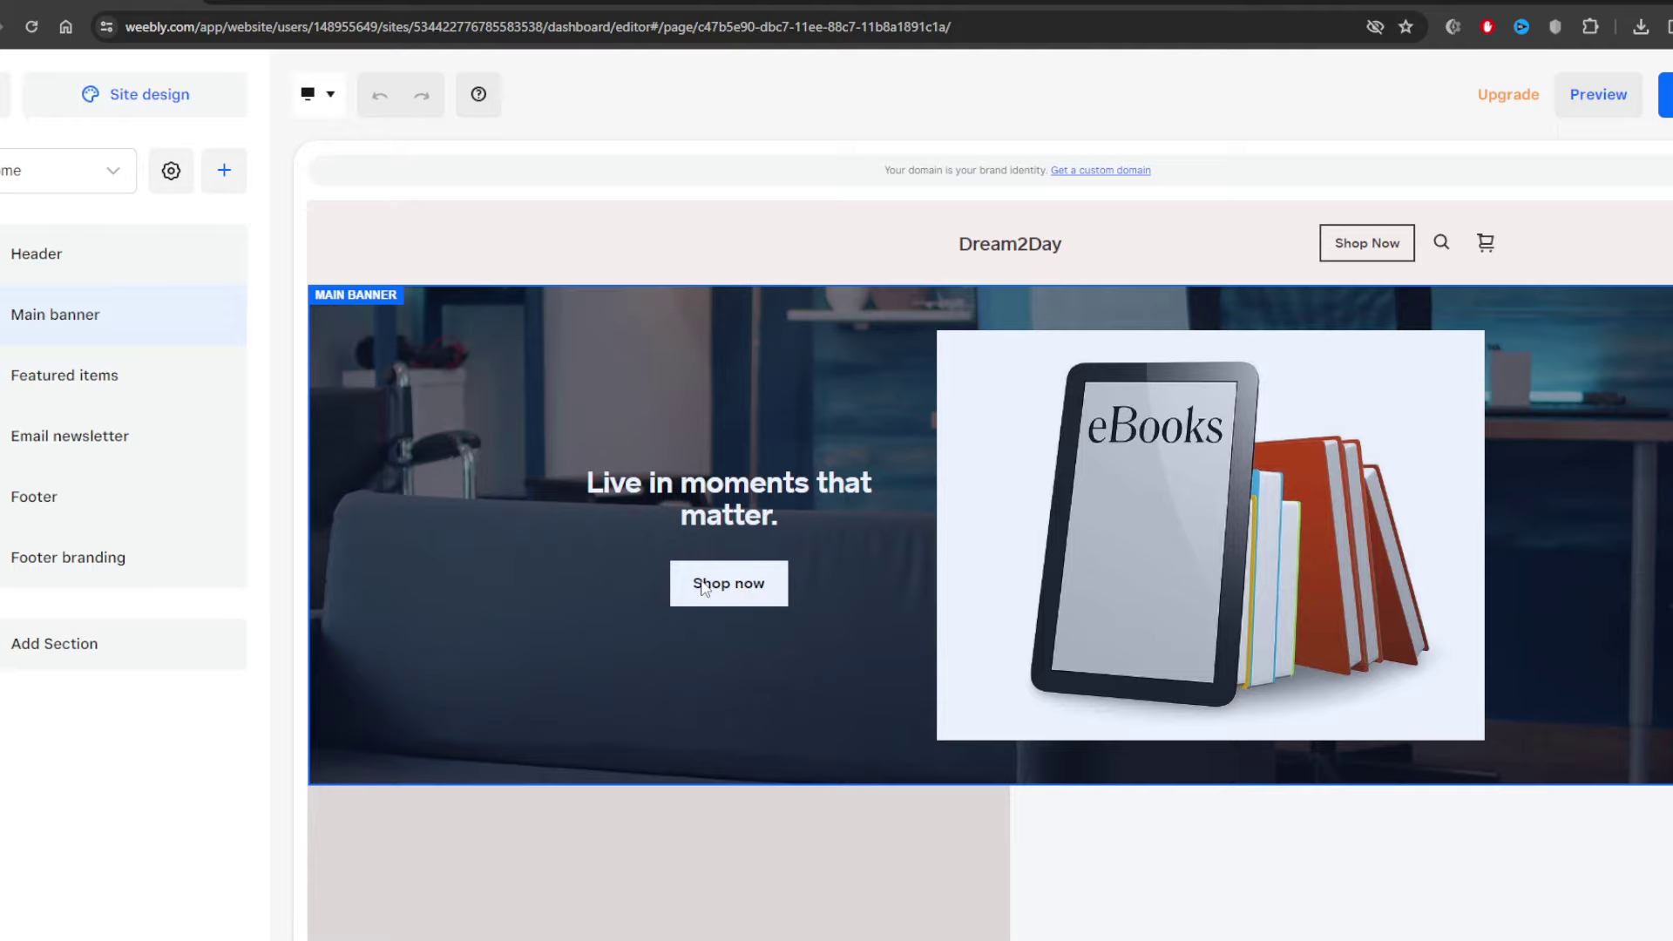
Preview the Dream2Day site, follow Shop now to the all-items page, and close the preview.
left_click(1614, 101)
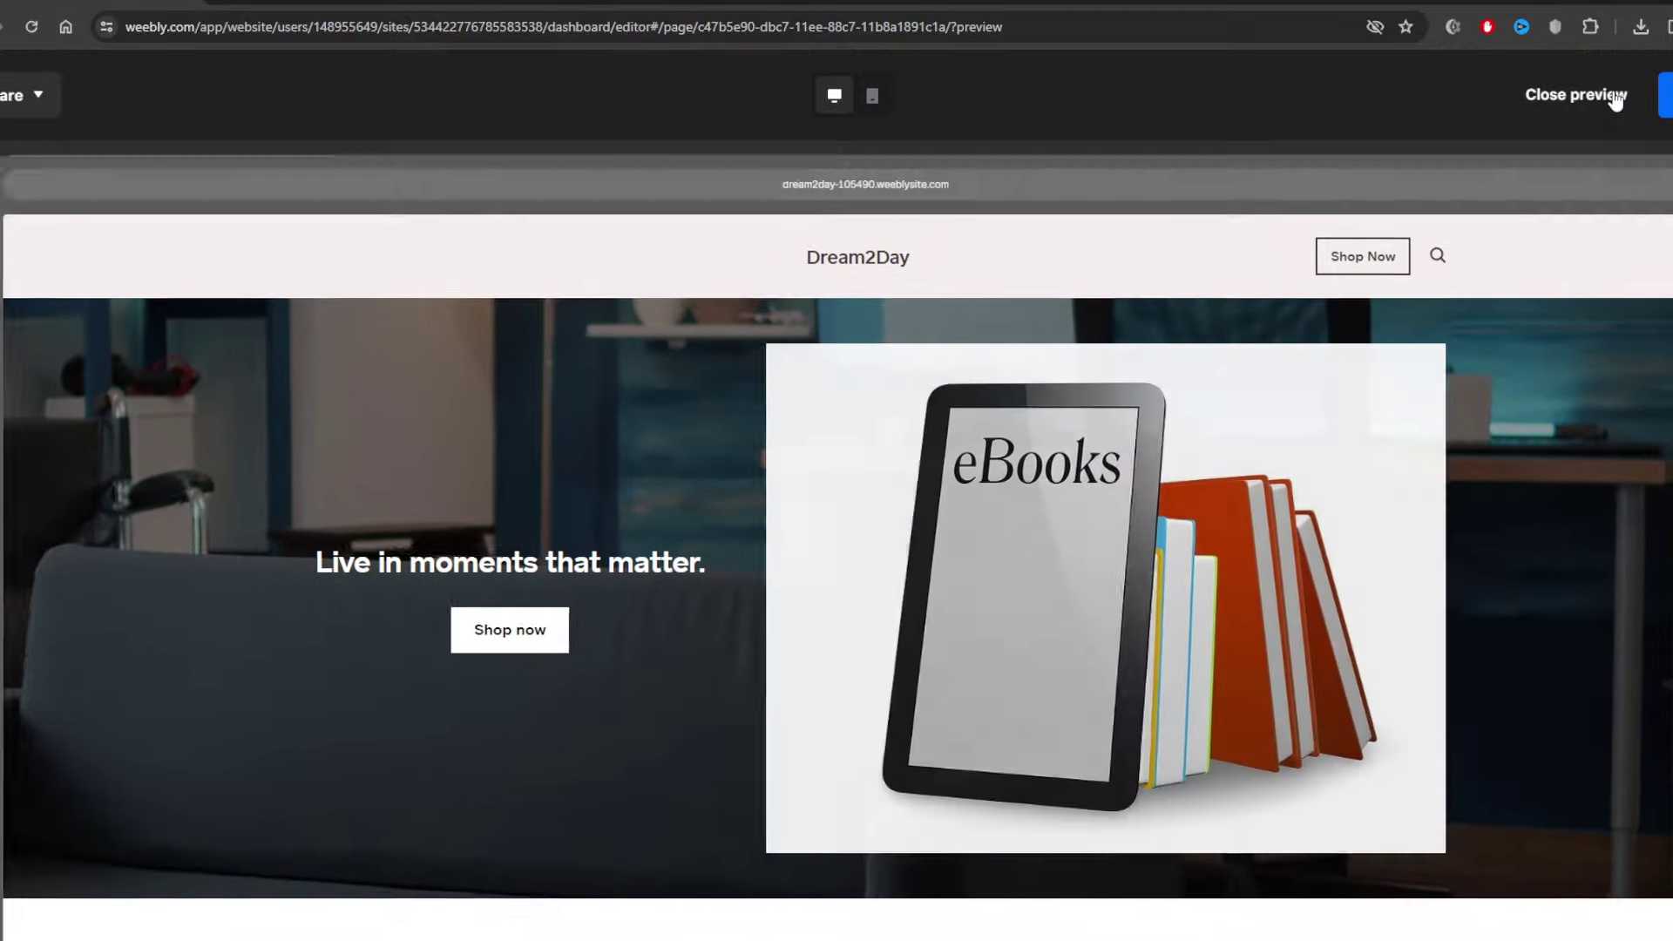
left_click(518, 641)
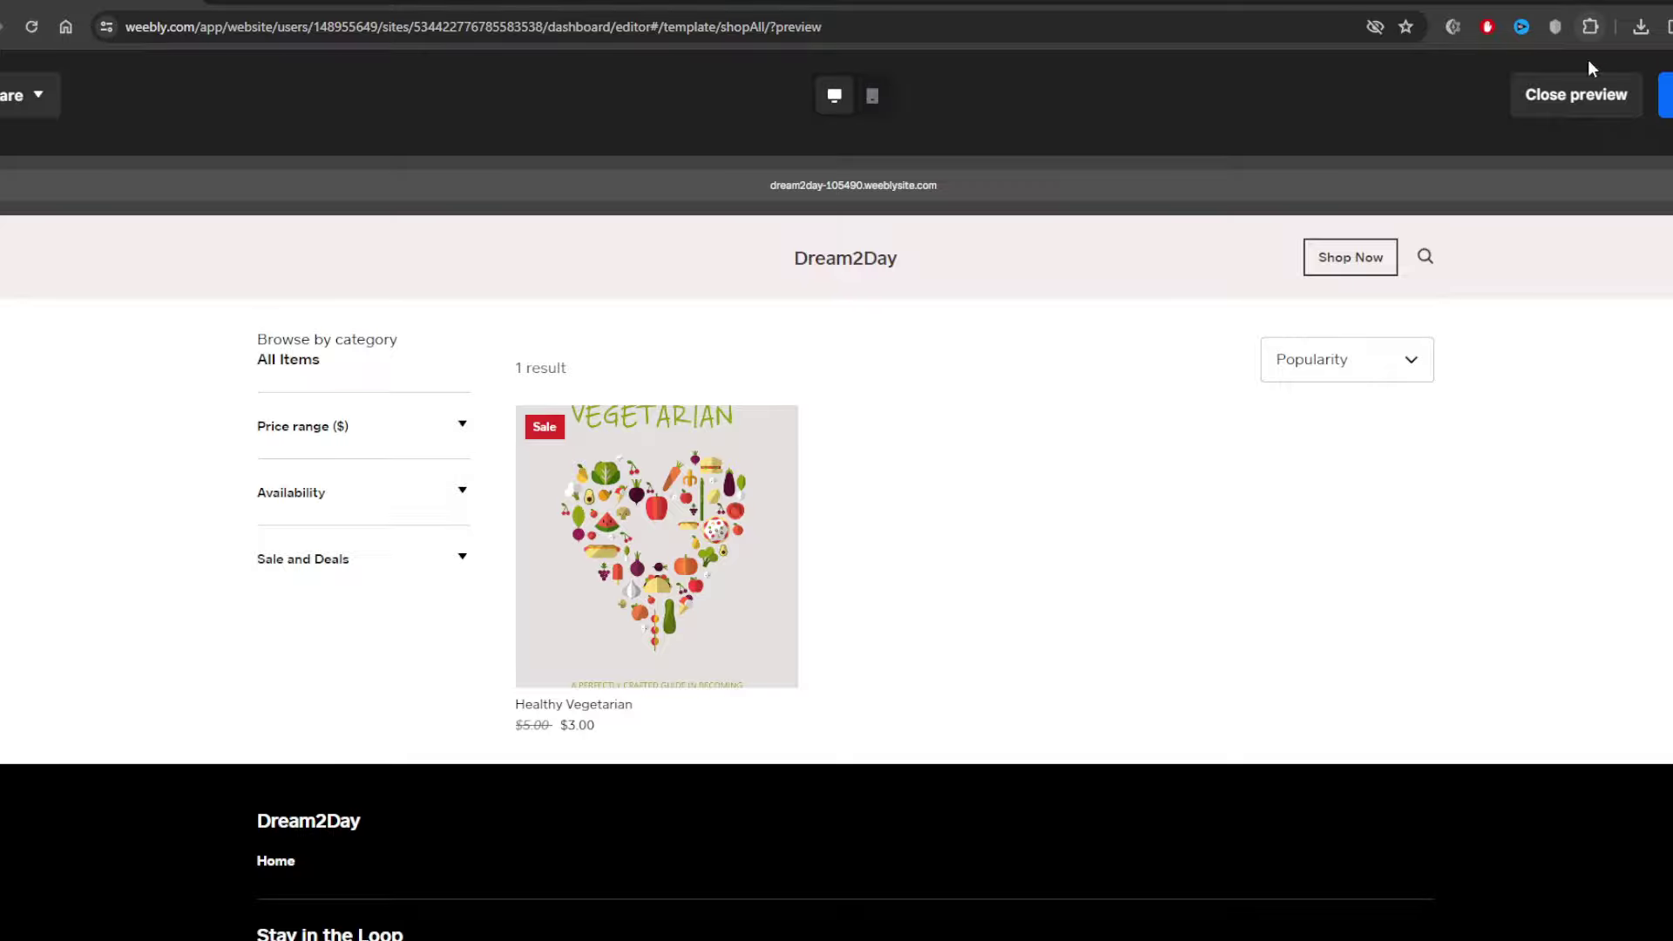
left_click(1577, 96)
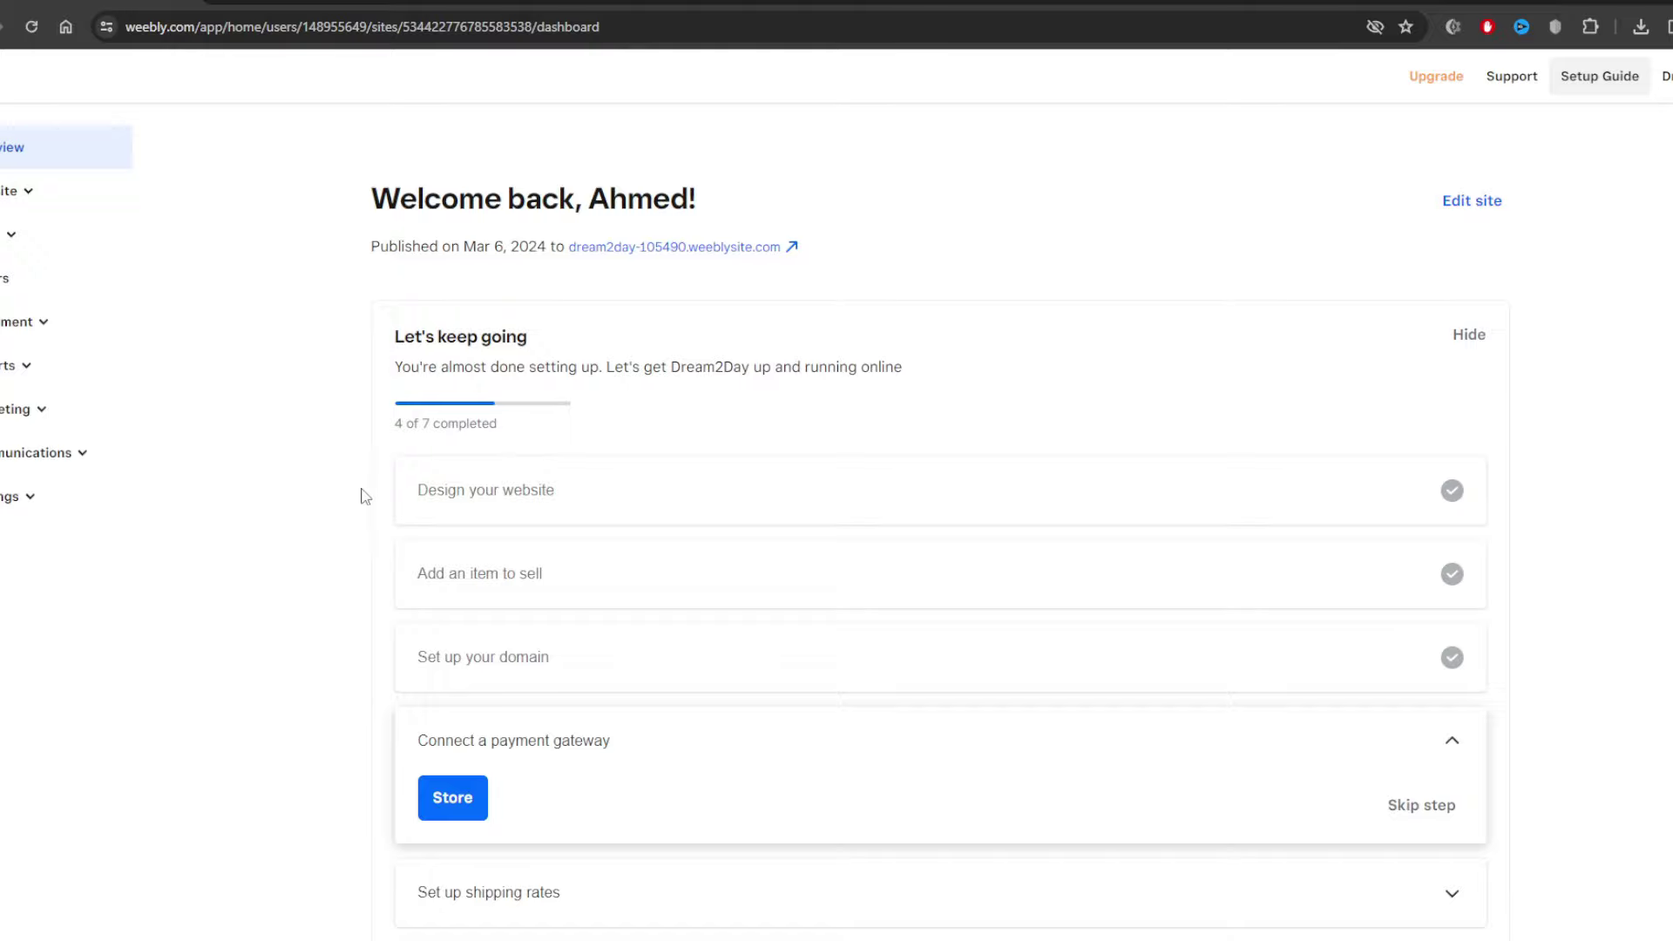
Open the checkout settings from the payment gateway setup task and review the Stripe and PayPal options.
scroll(363, 494, "down", 2)
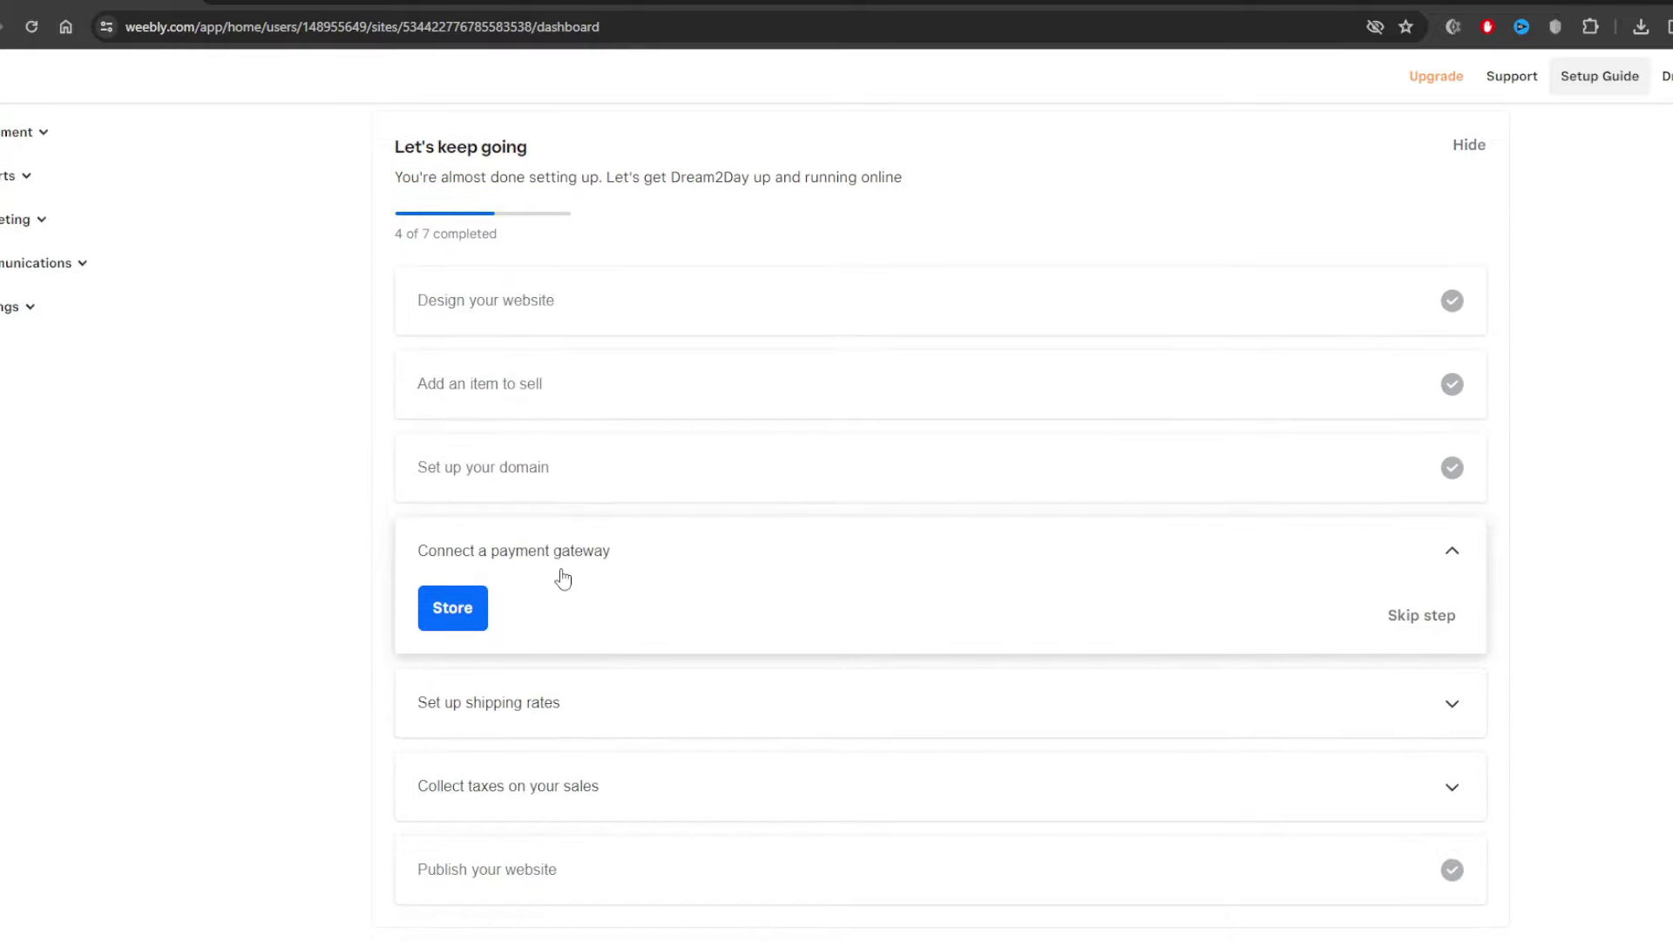
left_click(482, 607)
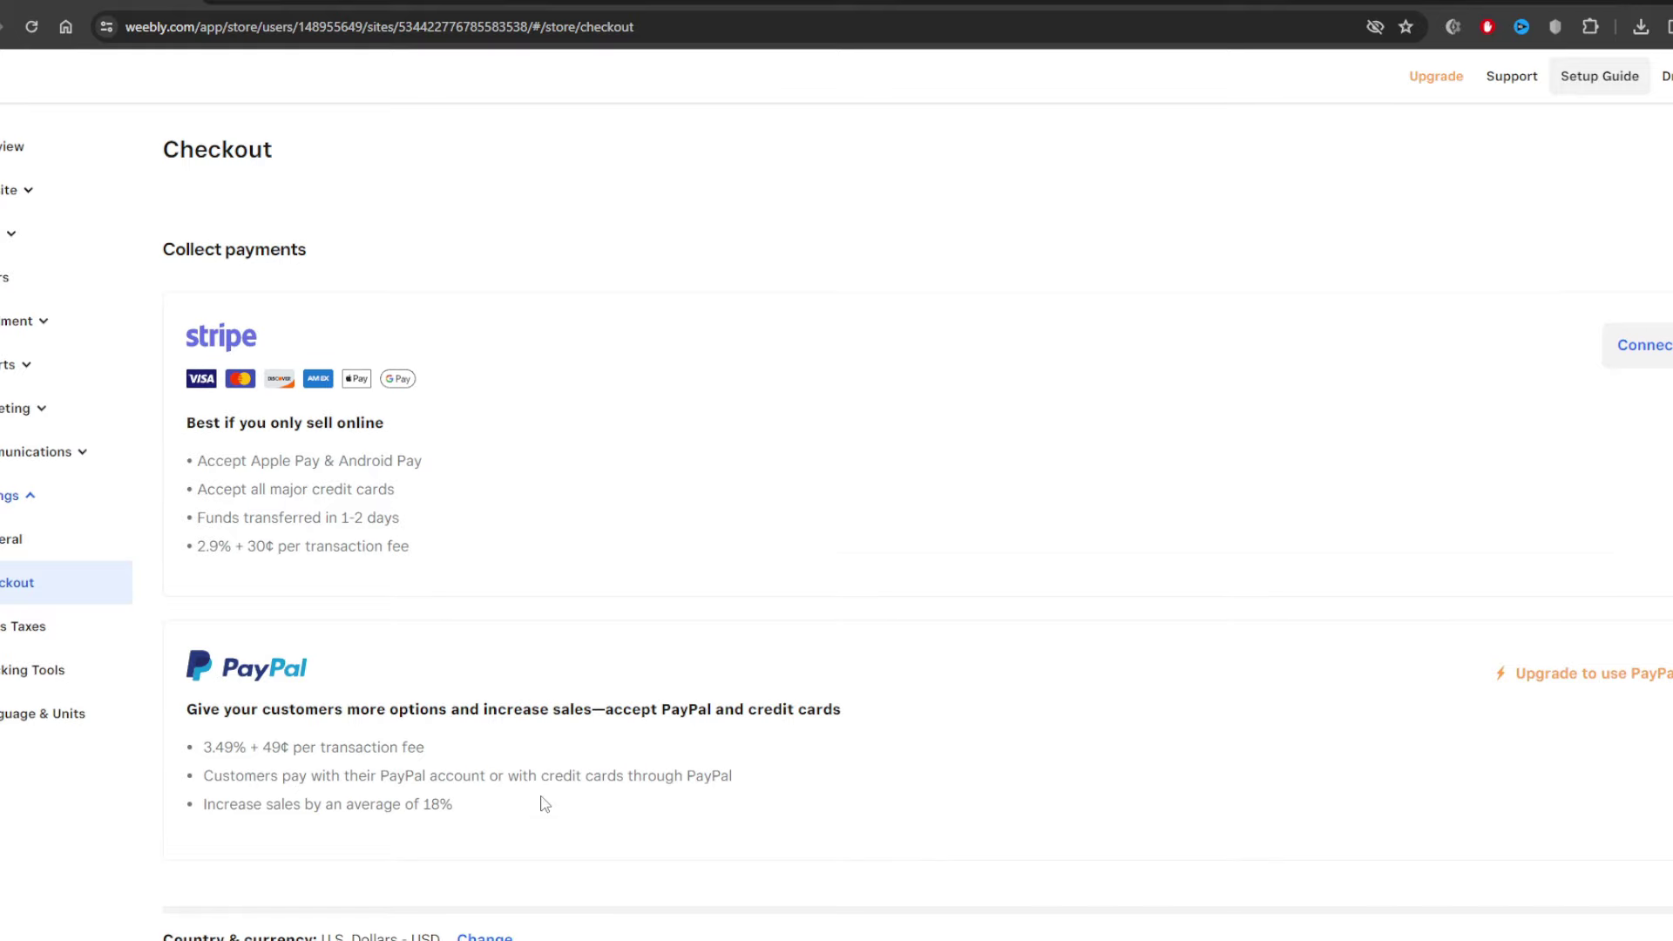
scroll(544, 803, "down", 1)
scroll(545, 791, "up", 1)
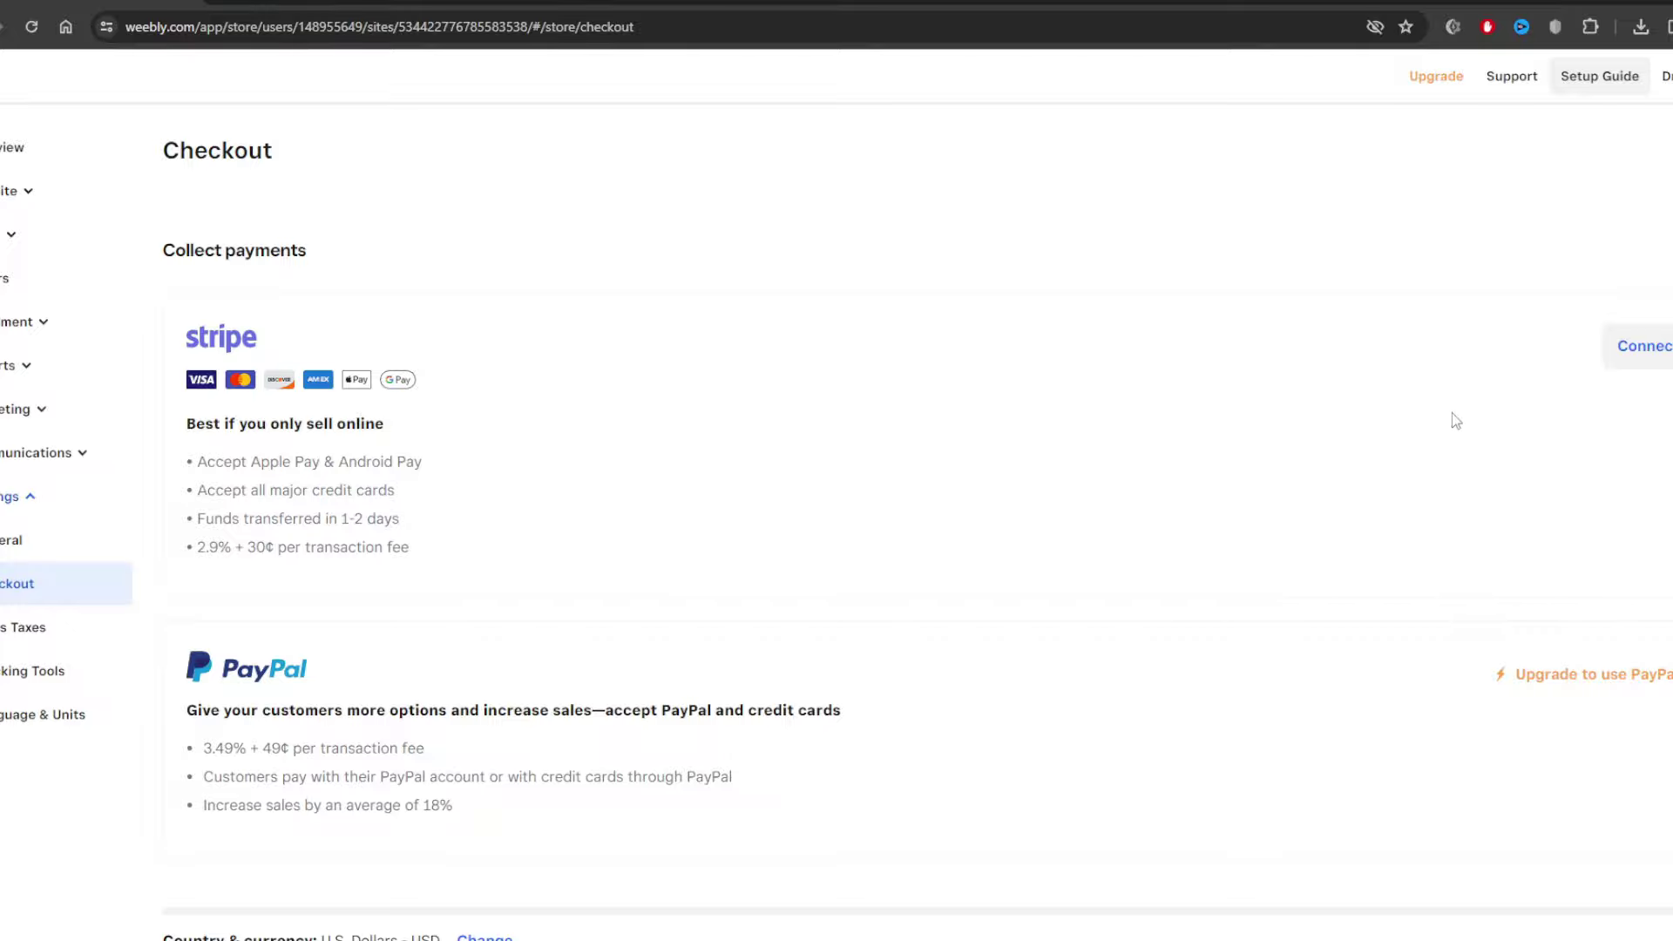
Check the Stripe connection choices with the existing-account option selected, then close the dialog without connecting.
left_click(1627, 350)
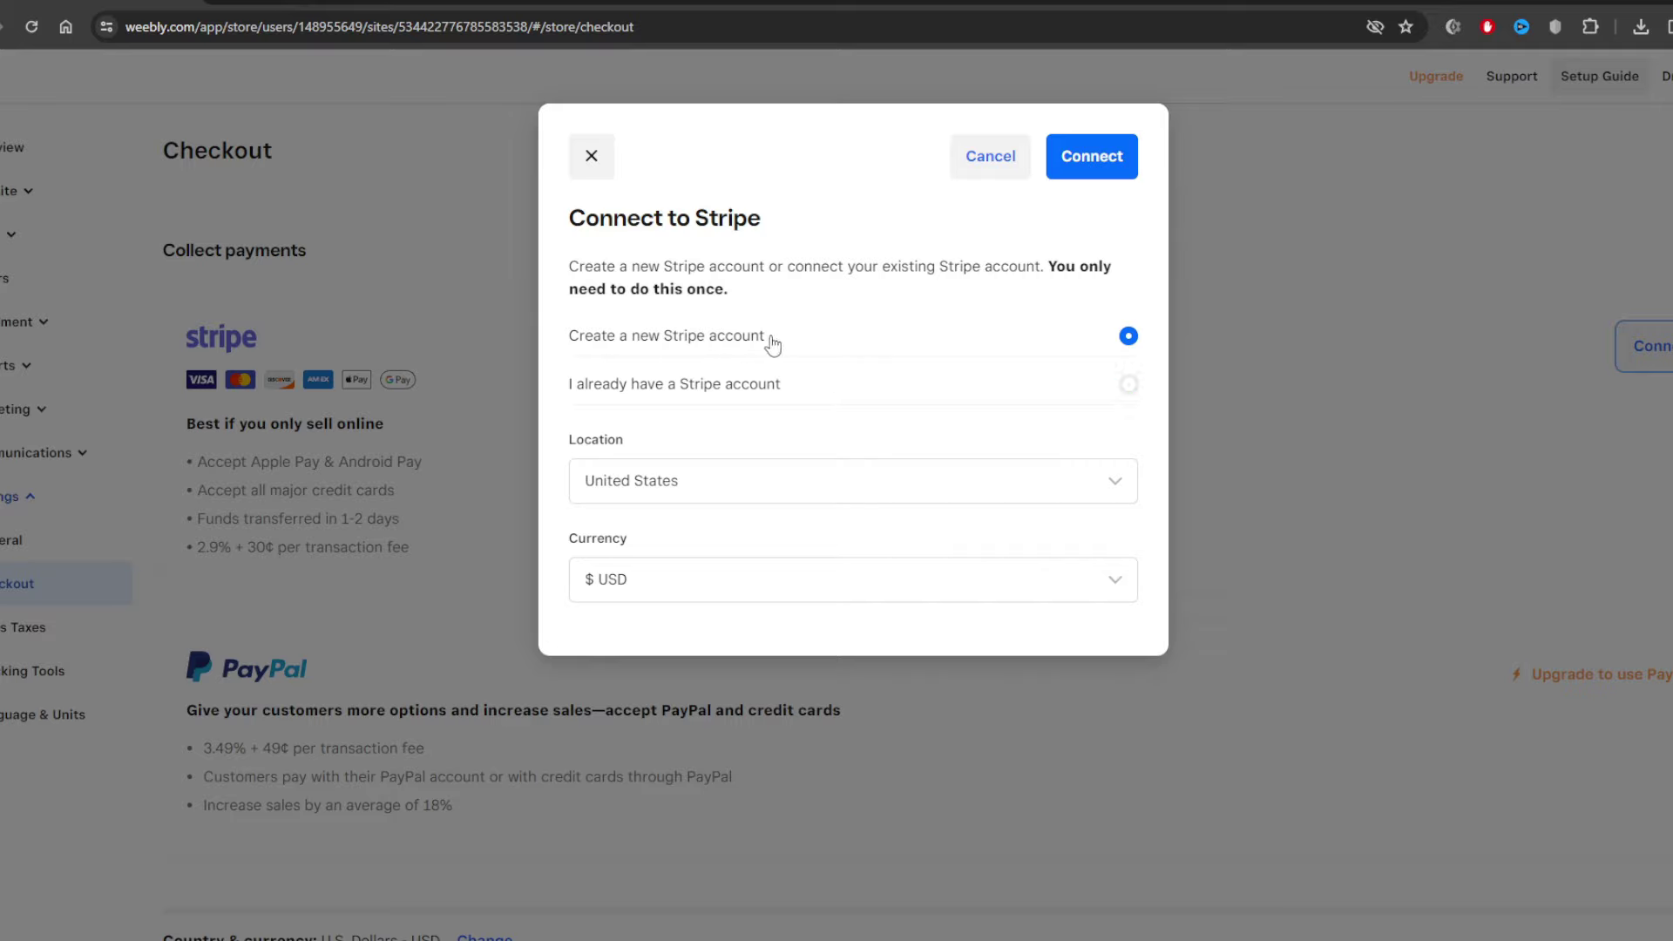
left_click(829, 392)
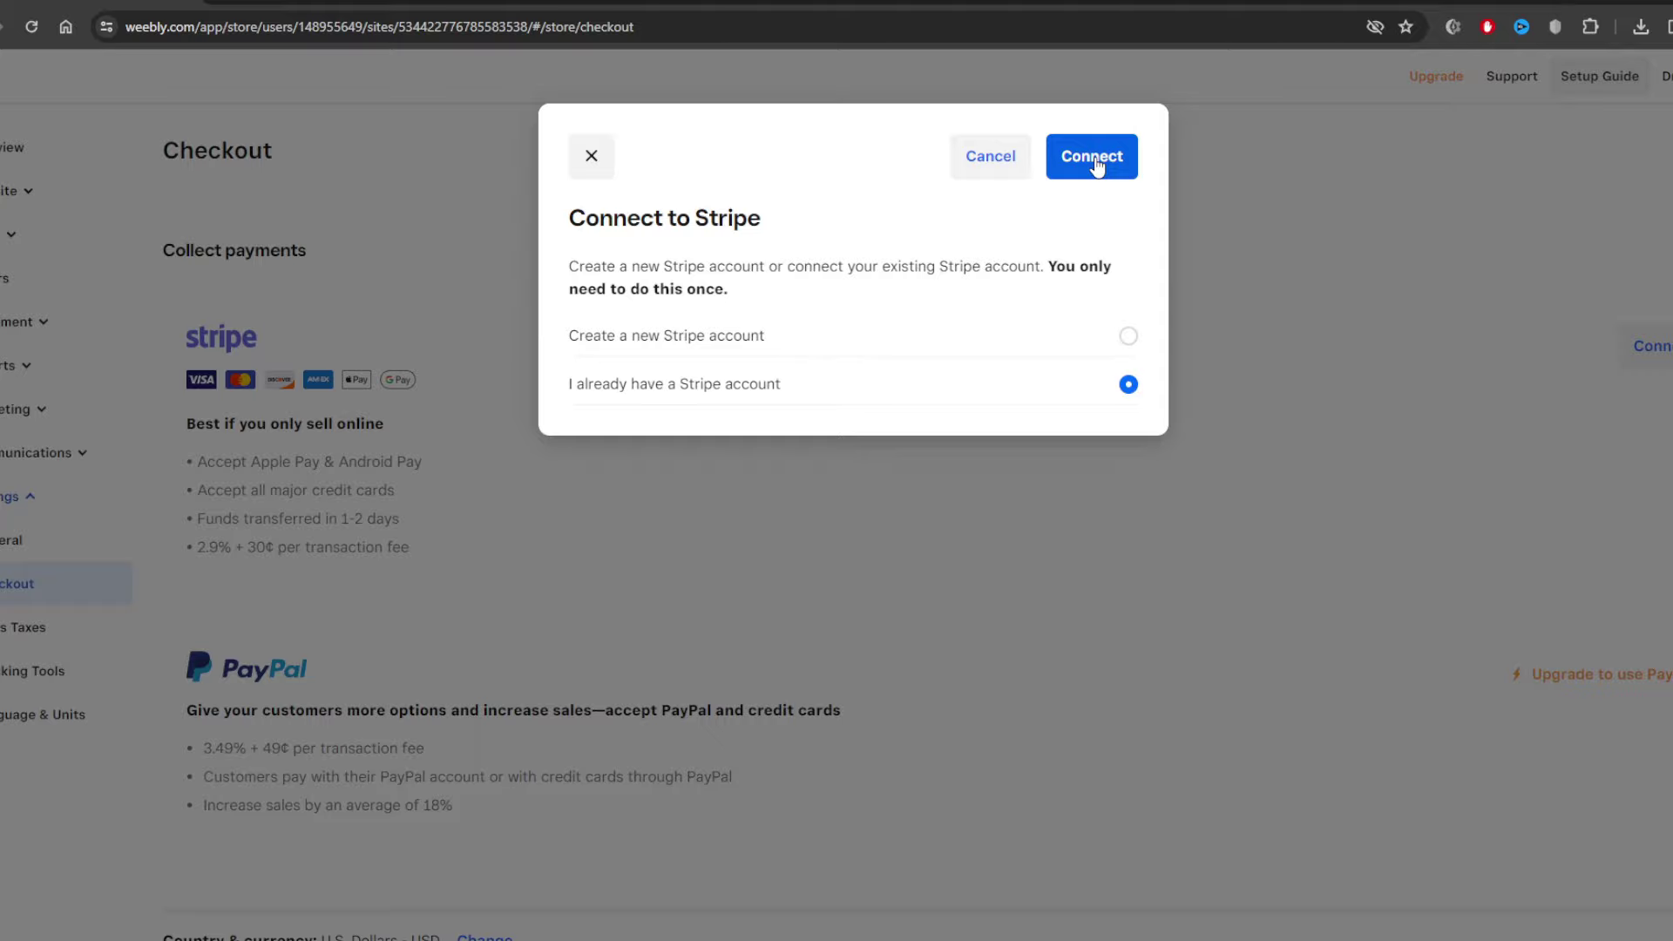
left_click(590, 160)
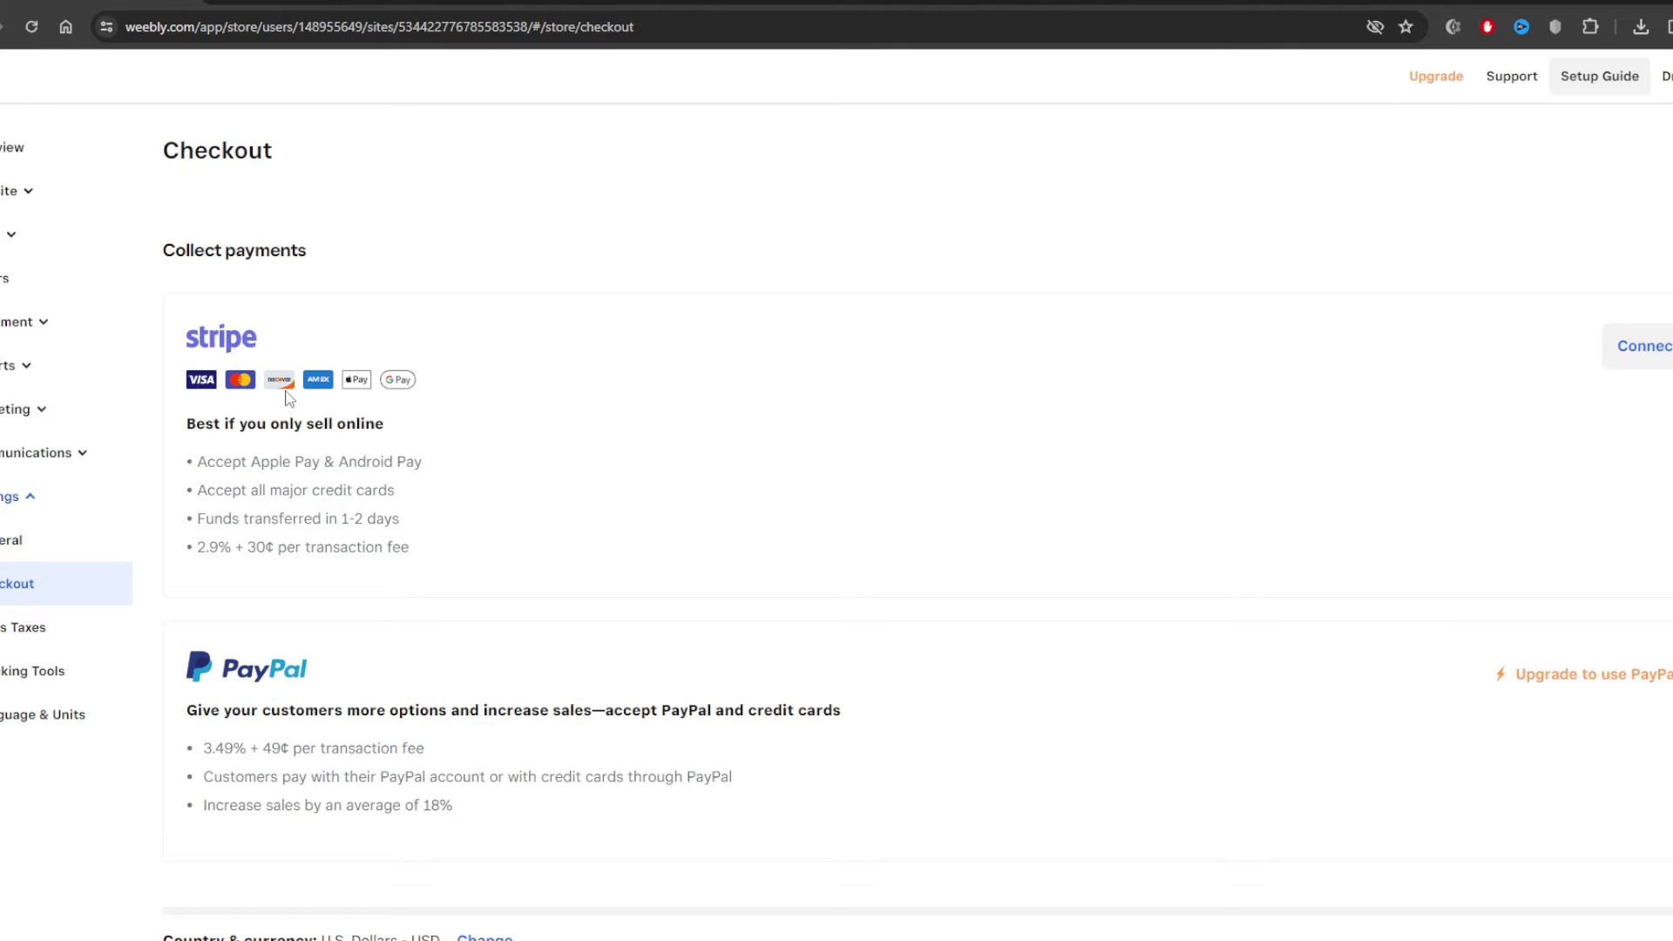
scroll(574, 545, "down", 1)
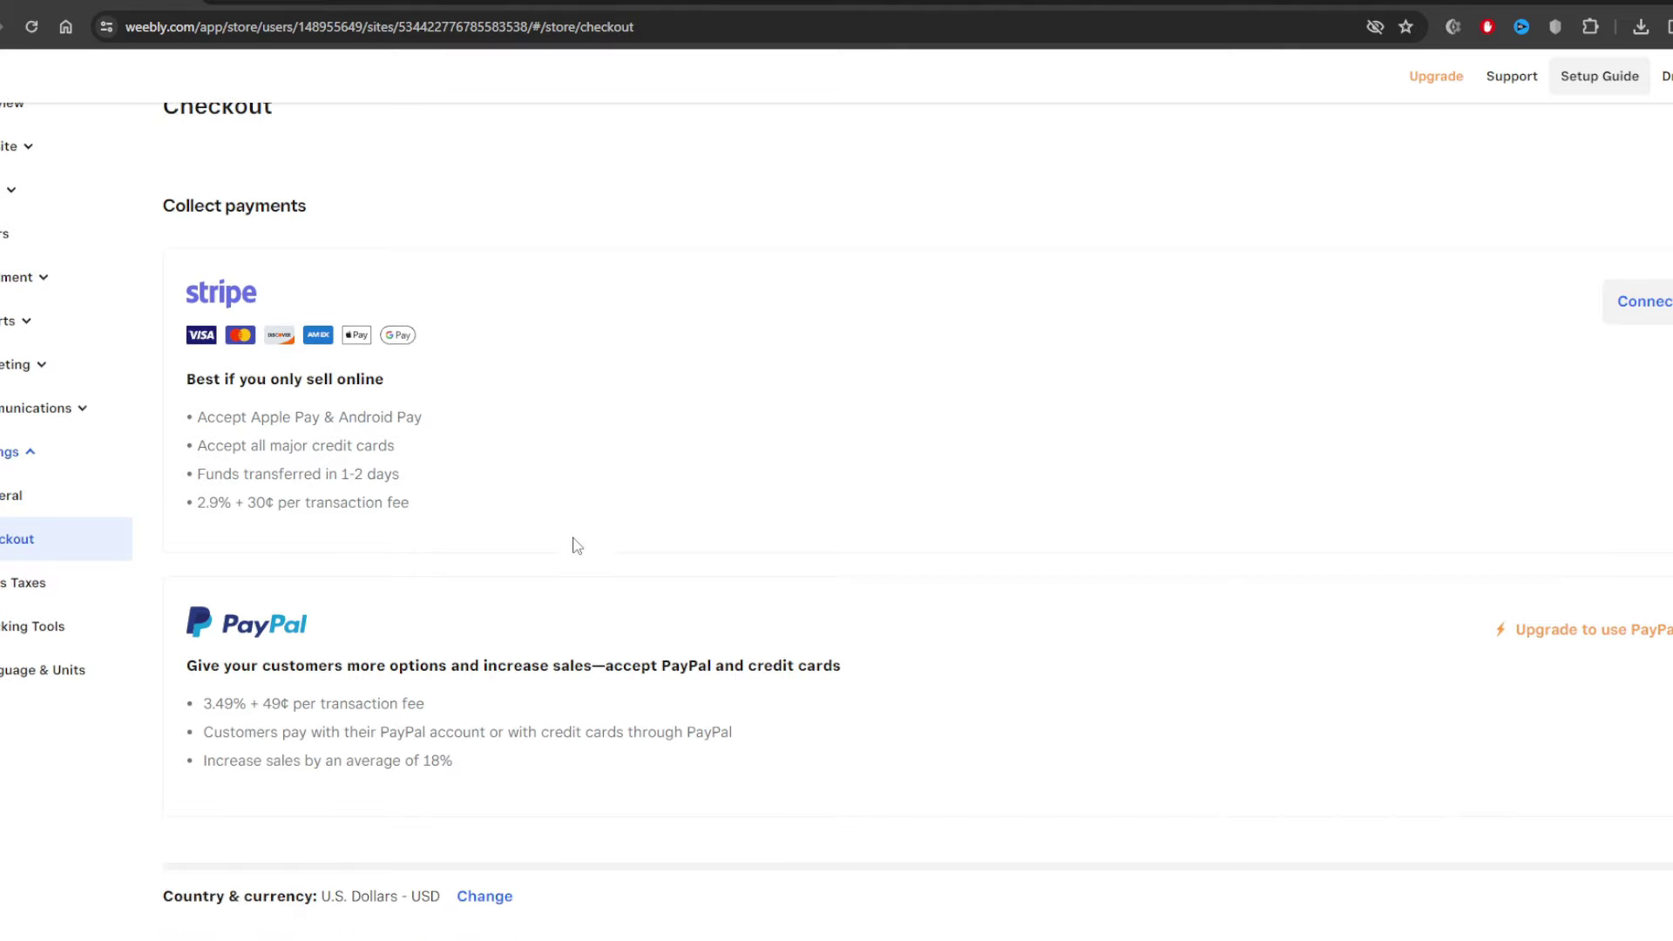
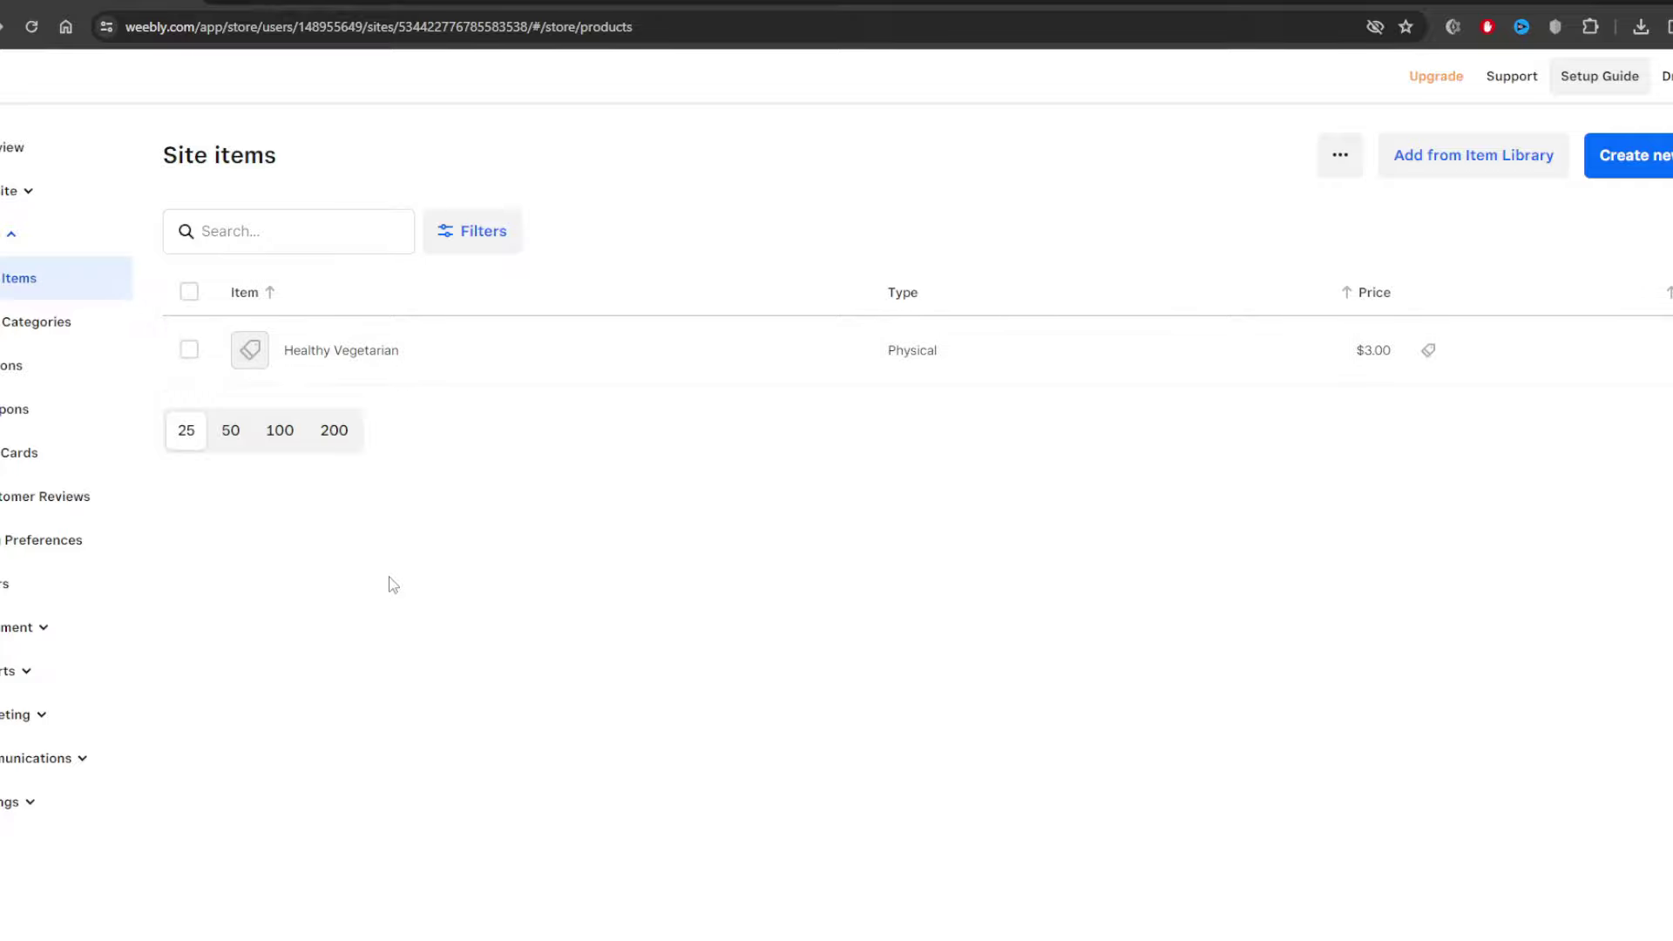
Prefix the Healthy Vegetarian item's description with "--" and change its type to Digital, saving it as the new item type.
left_click(547, 368)
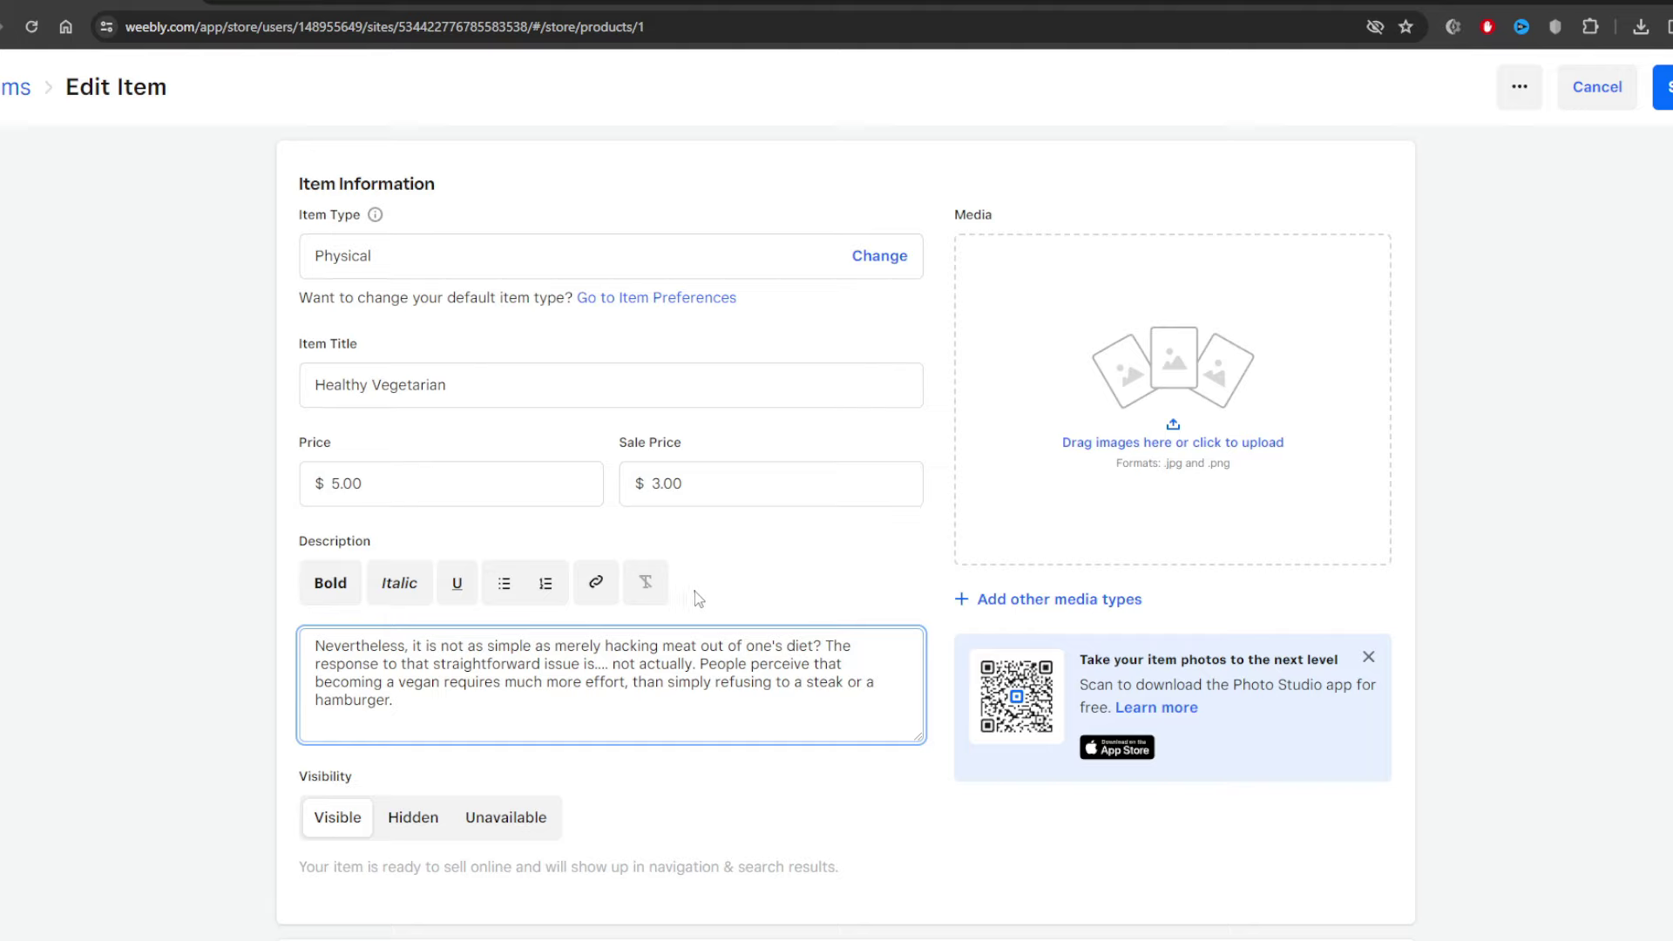
type("--")
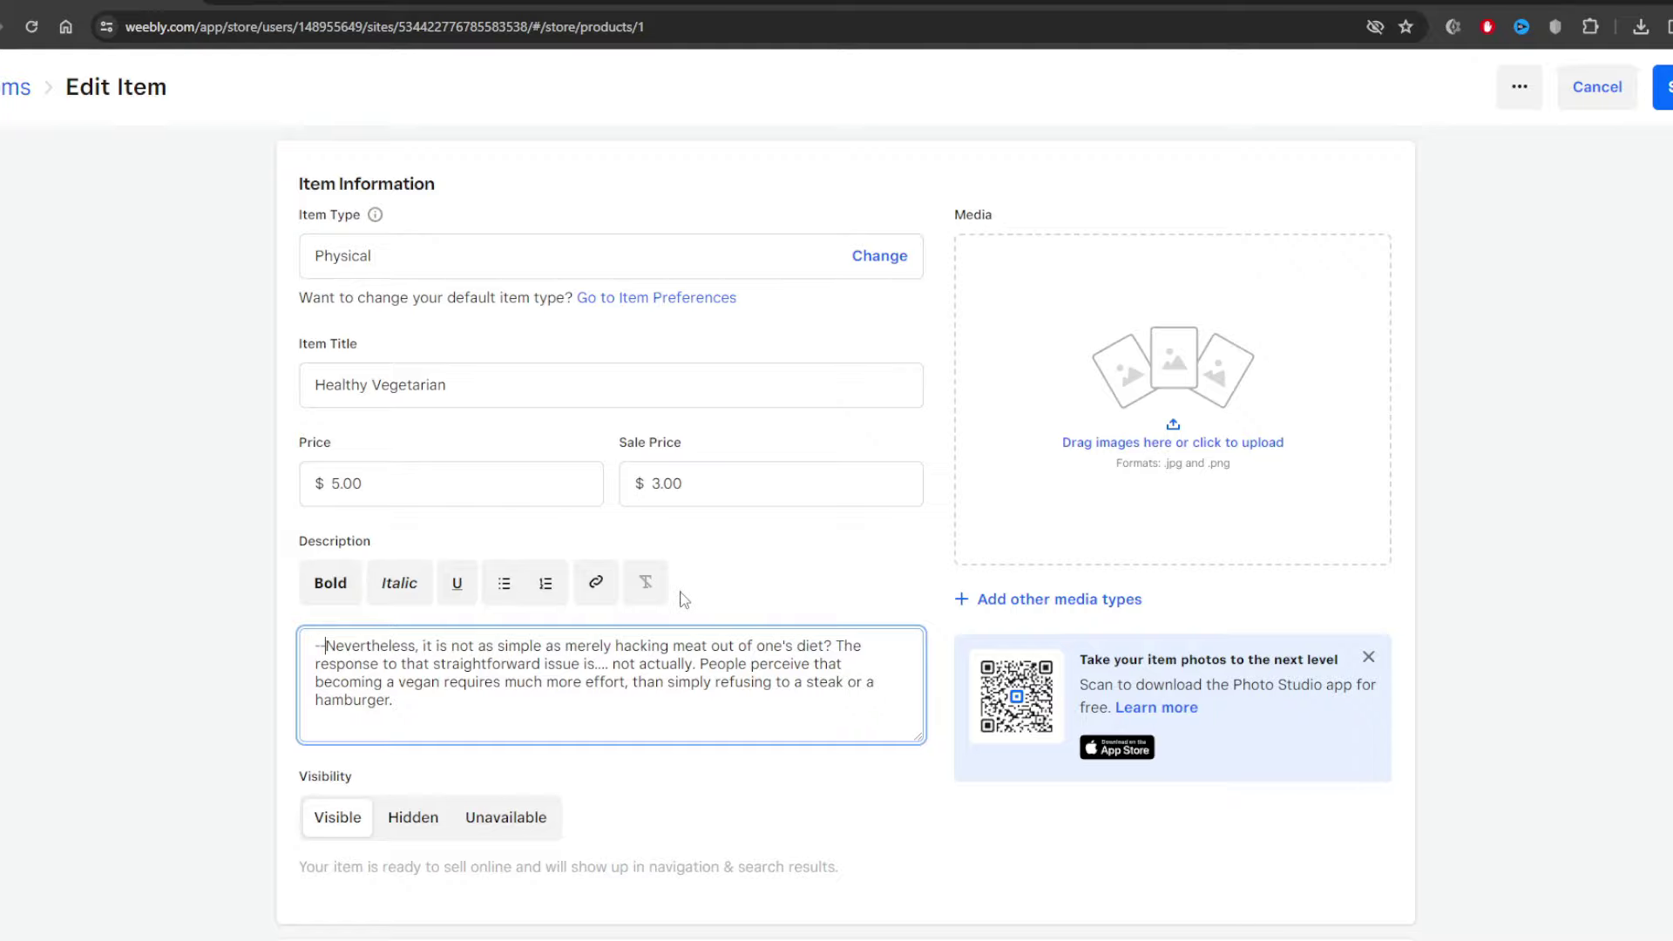
left_click(878, 256)
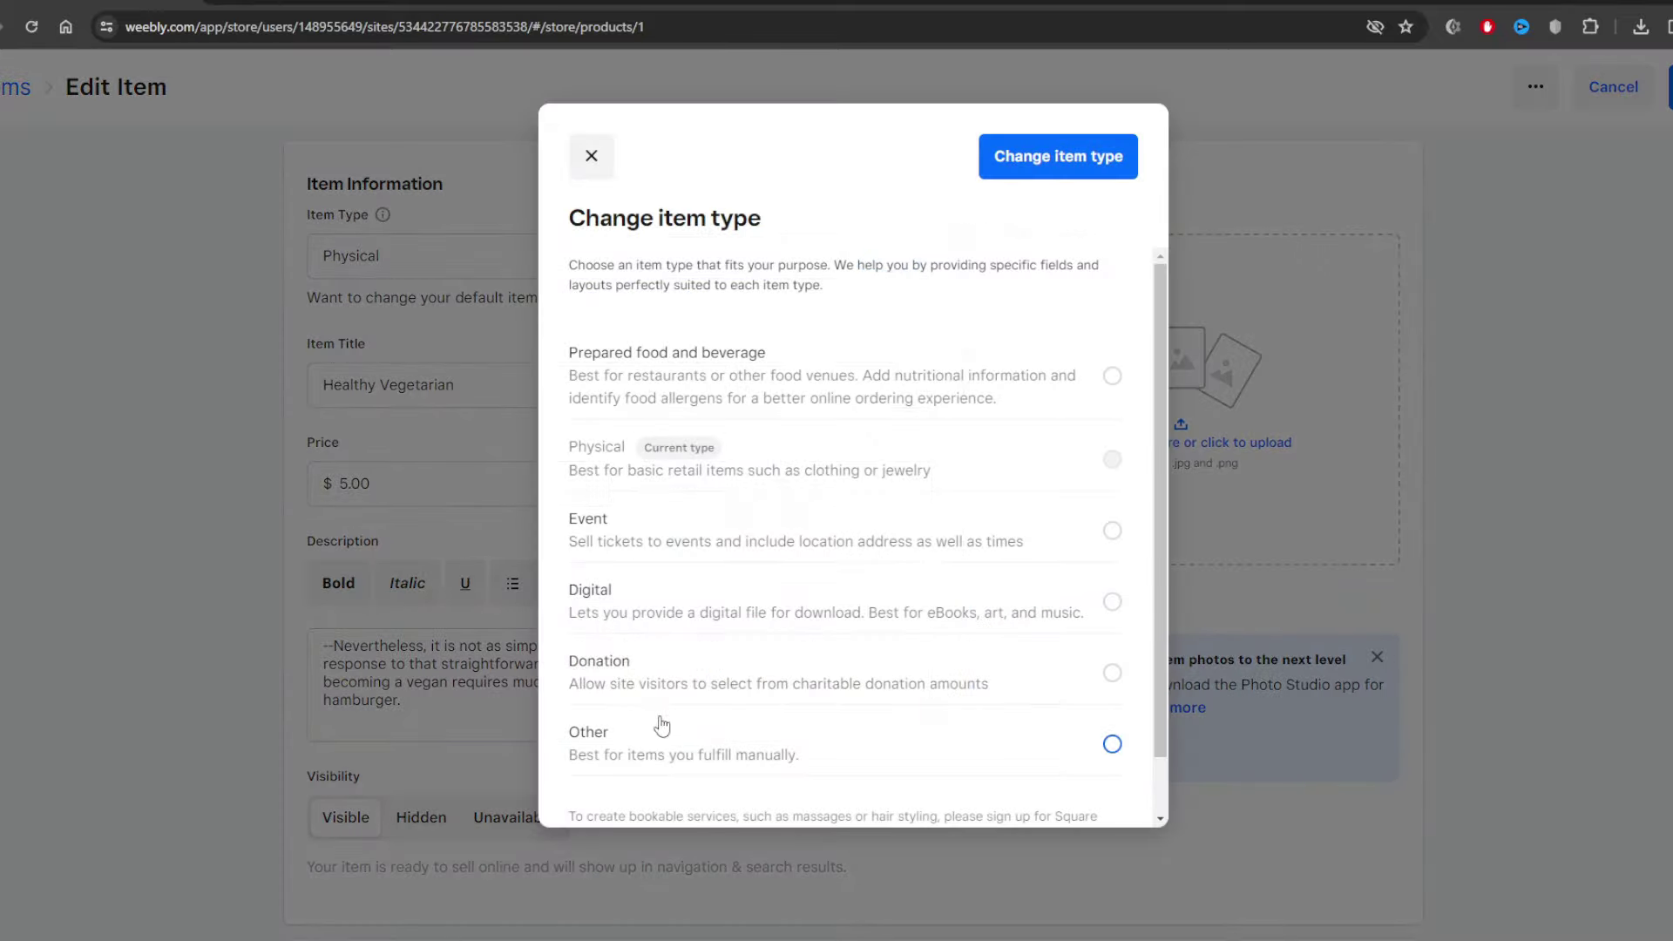
left_click(700, 601)
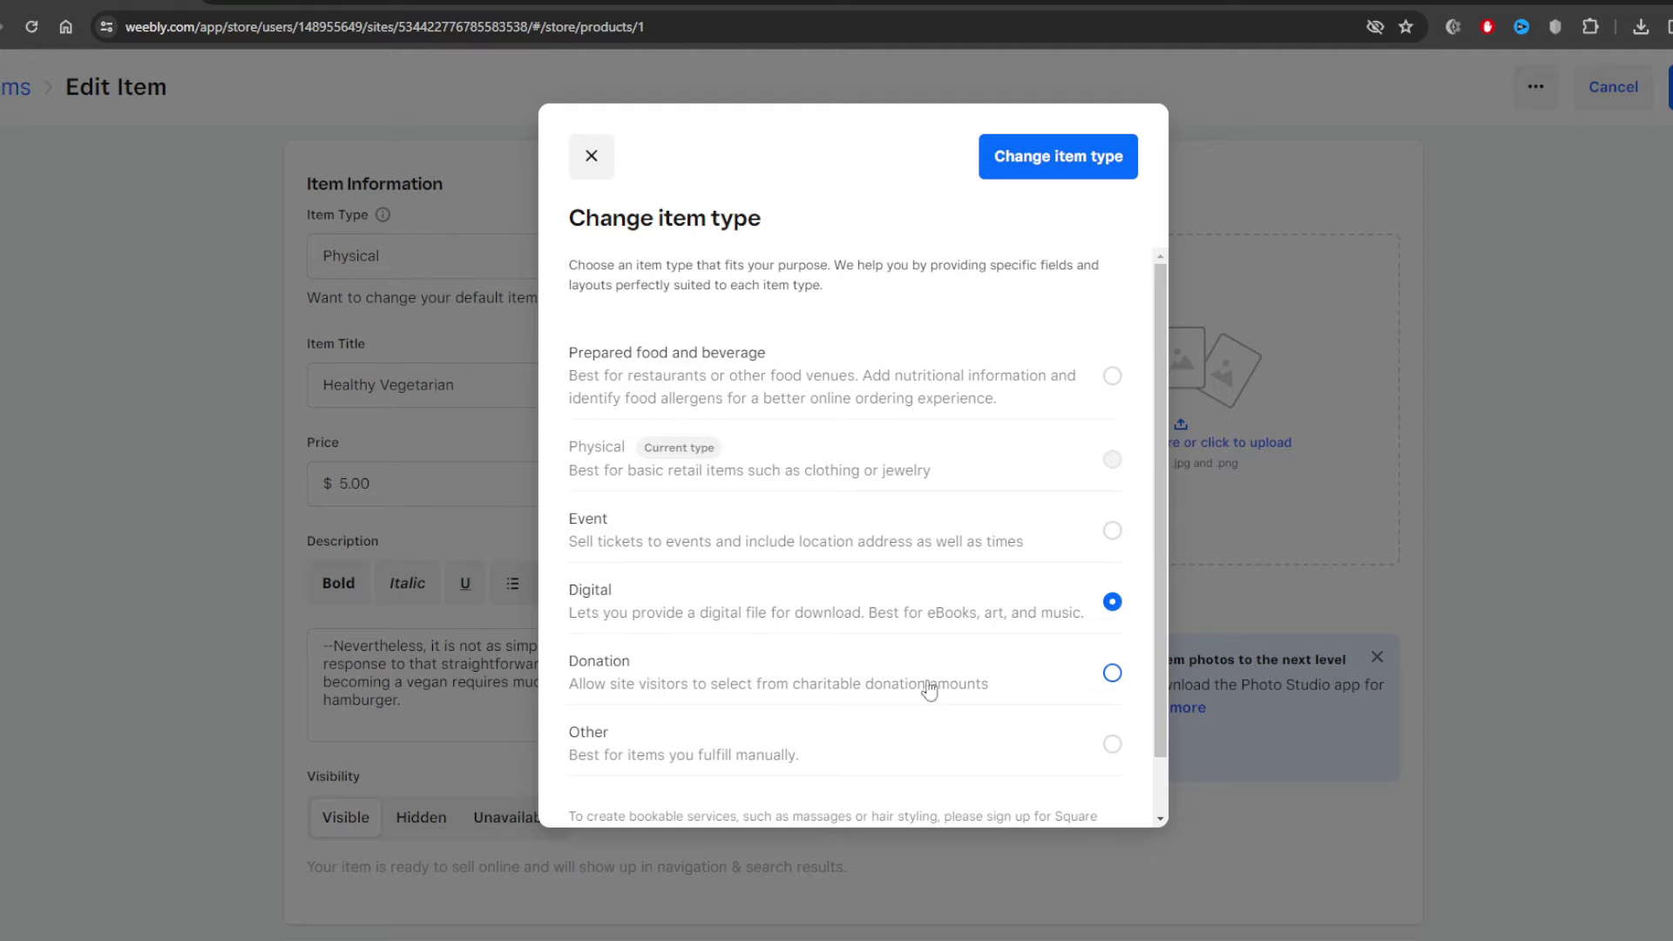
left_click(1059, 171)
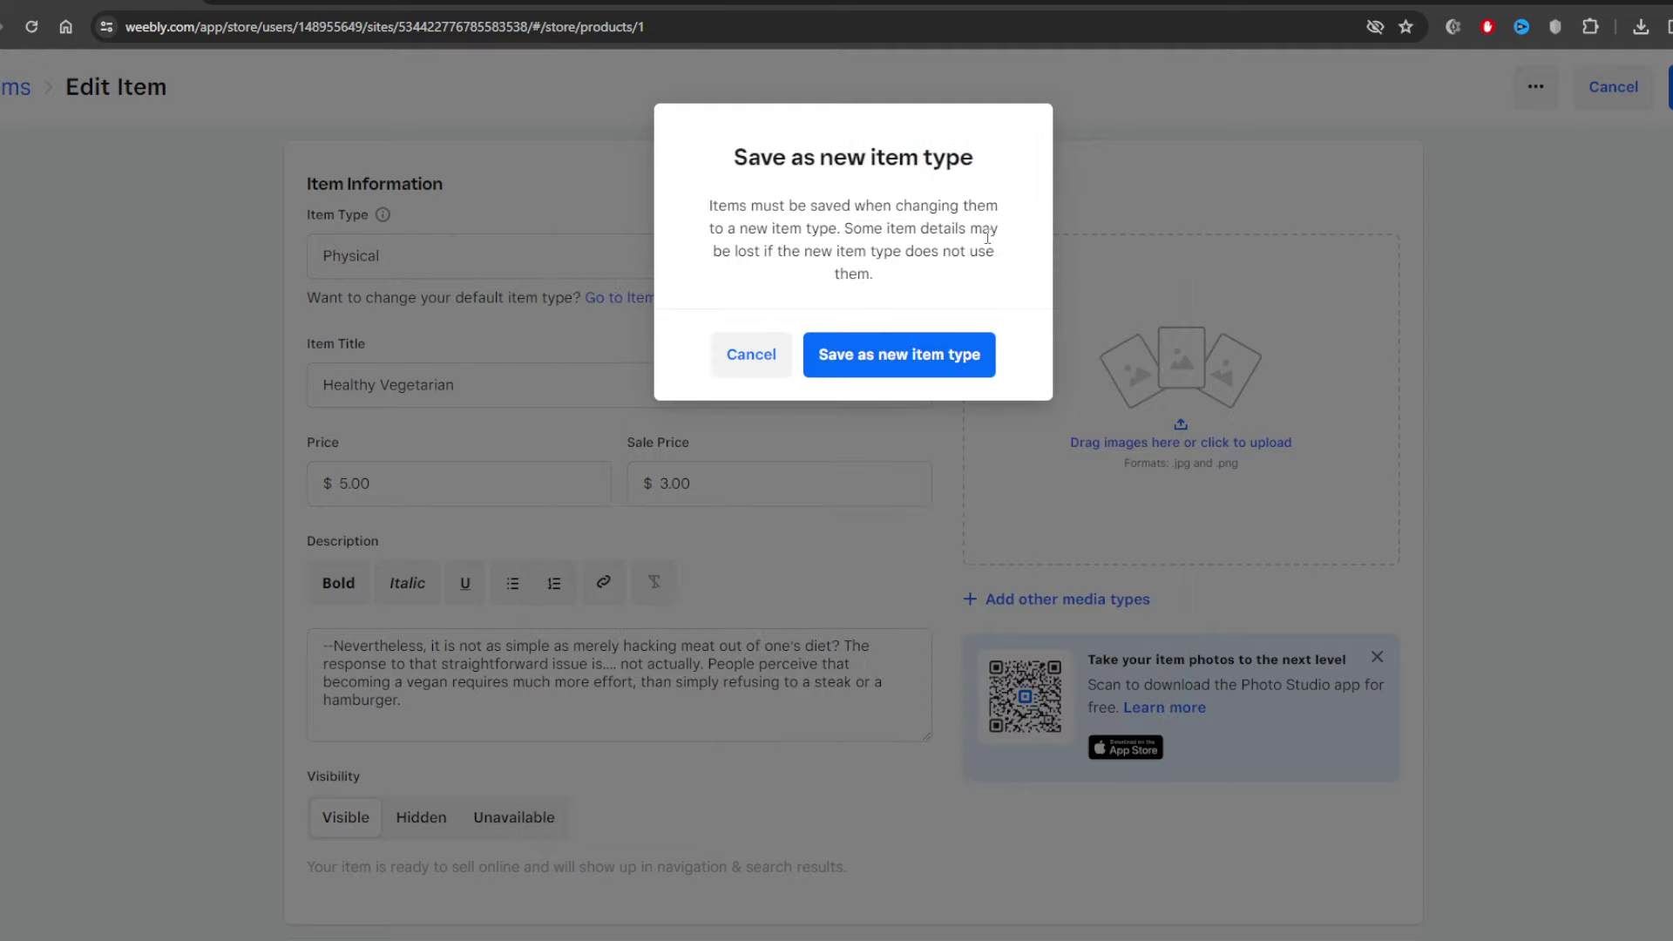
left_click(872, 366)
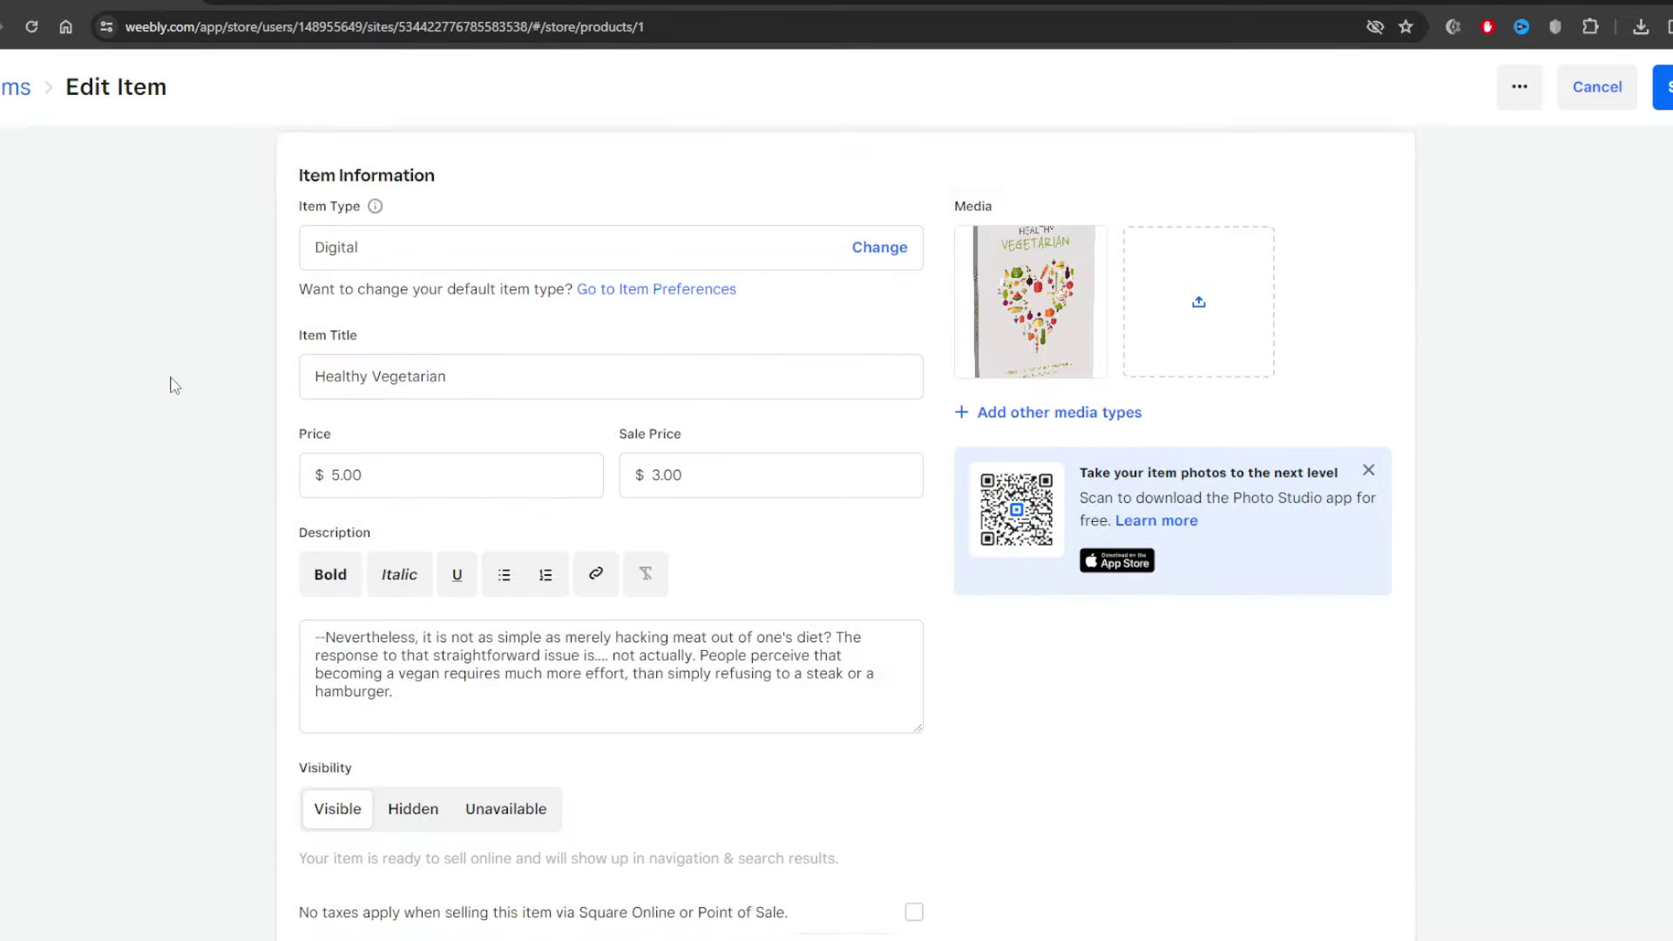
Upload the Healthy Vegetarian PDF from the Healthy-Vegetarian folder as the item's digital download and save the item.
scroll(174, 394, "down", 5)
scroll(174, 393, "down", 4)
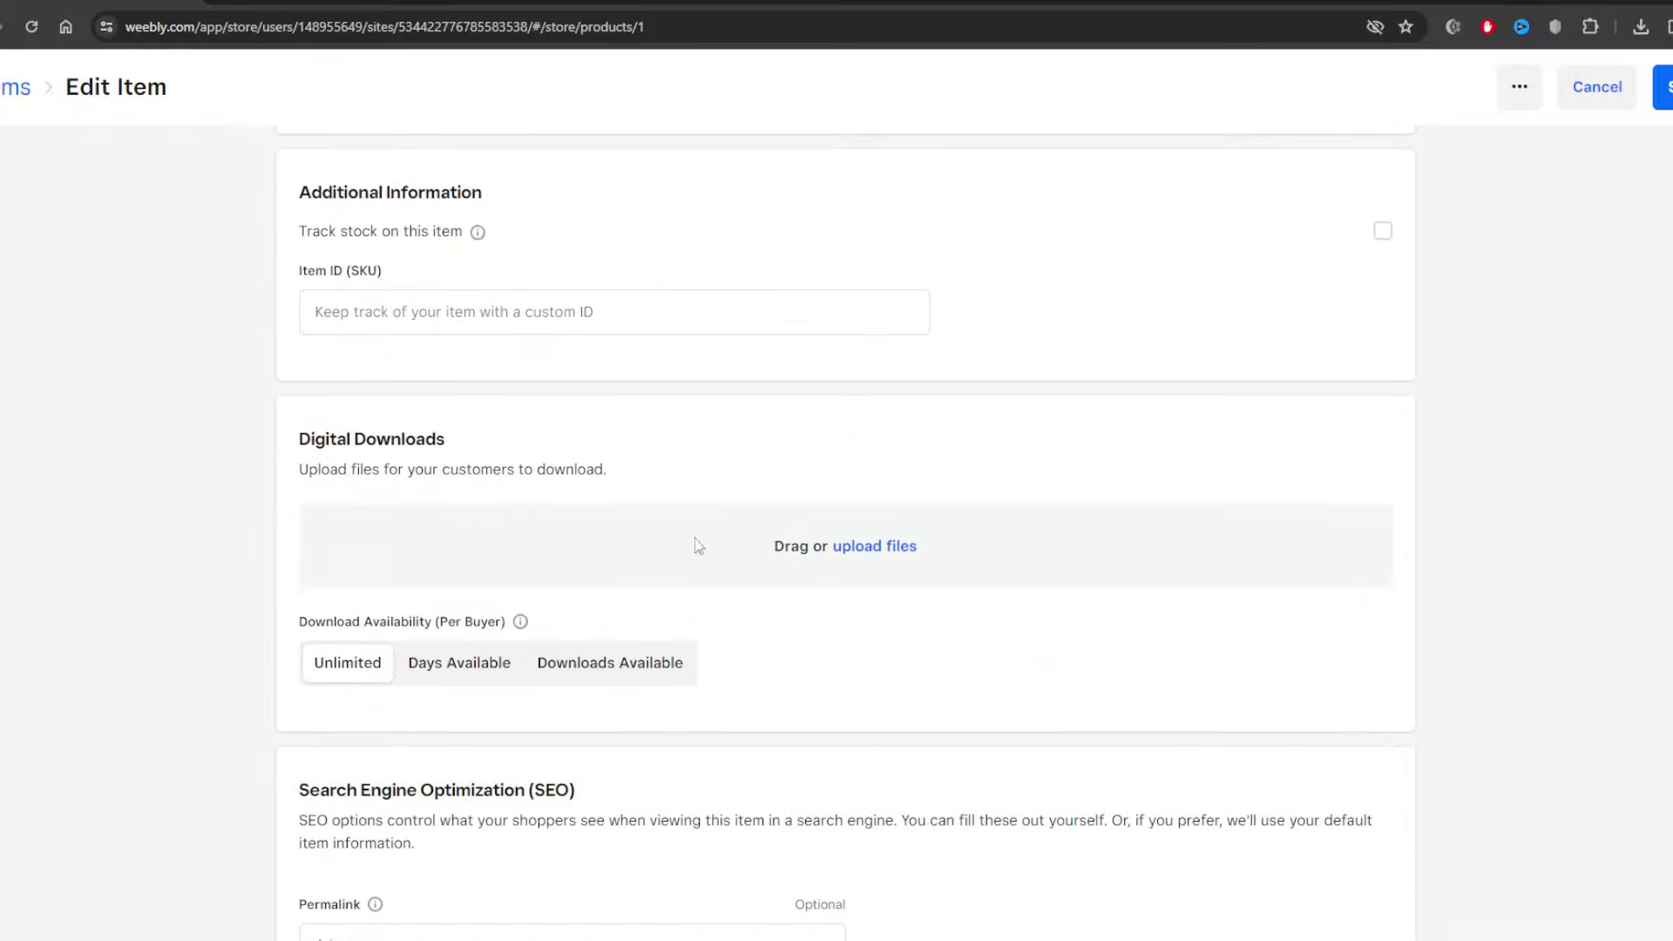
left_click(874, 548)
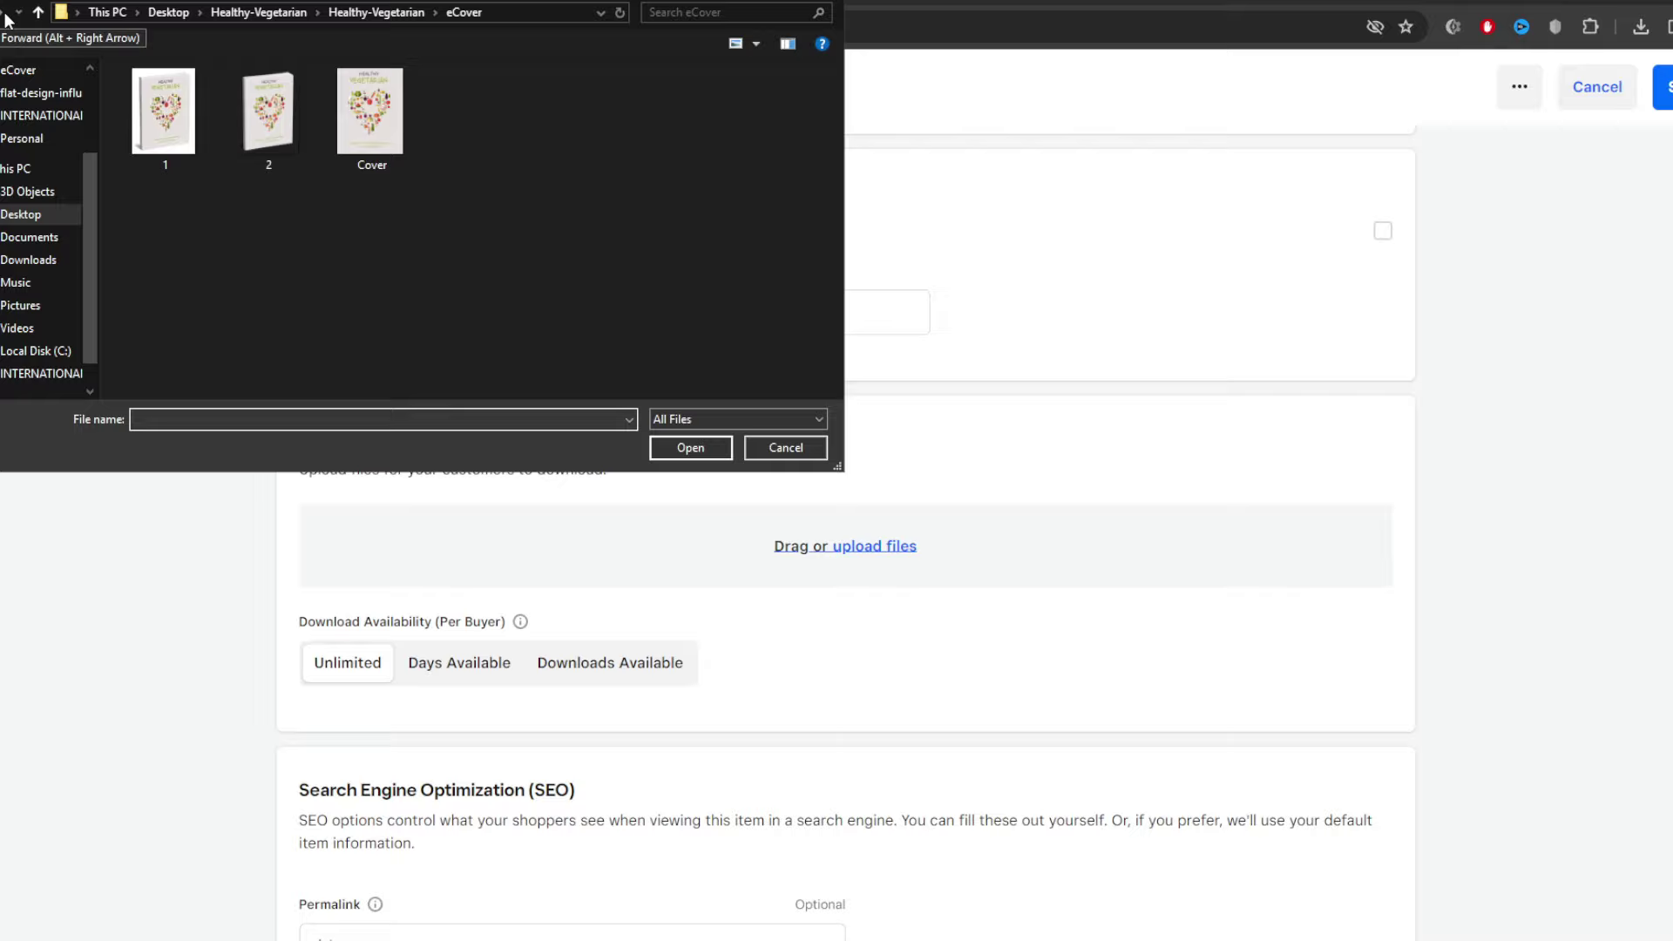
left_click(352, 12)
left_click(232, 162)
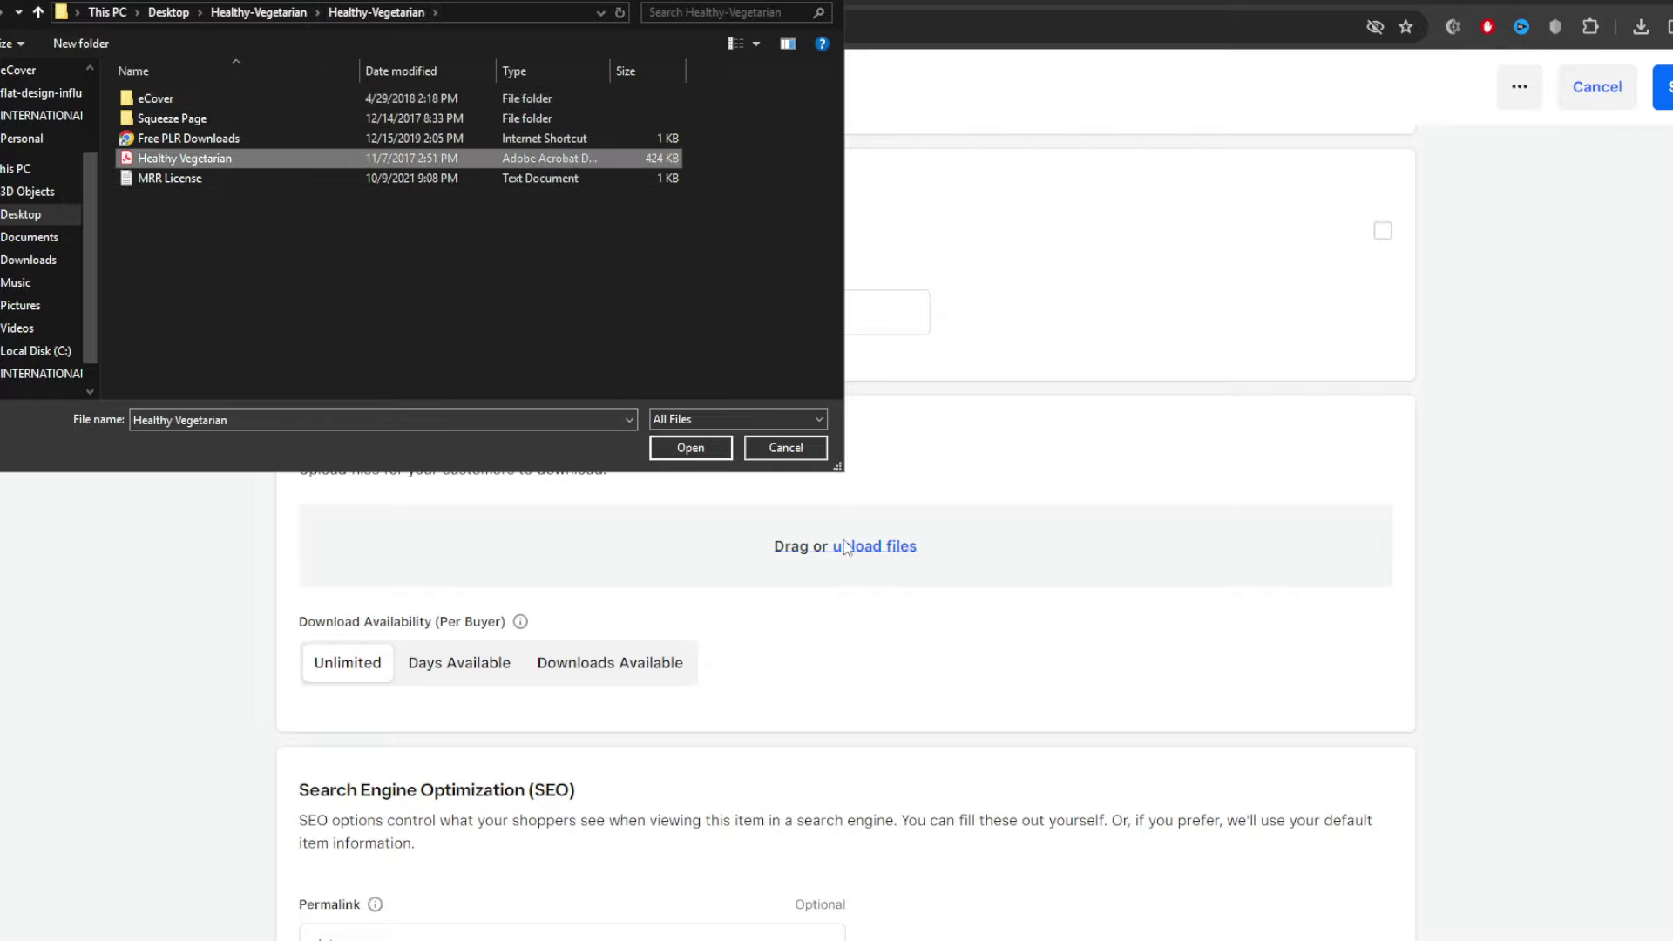
left_click(695, 451)
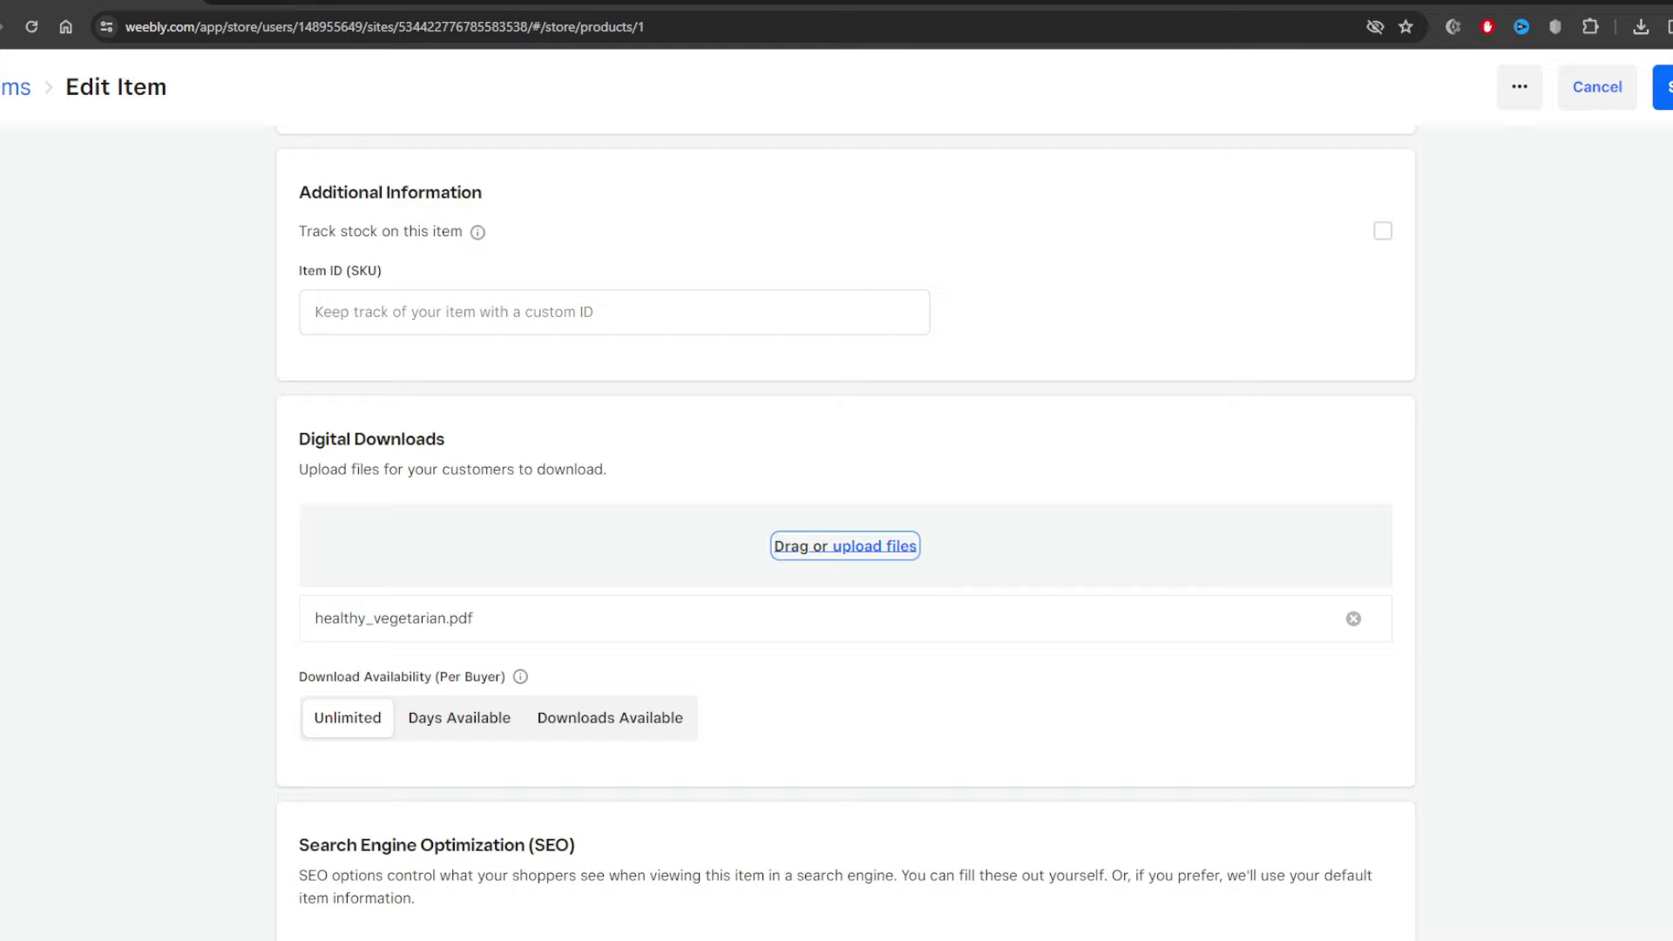
left_click(793, 670)
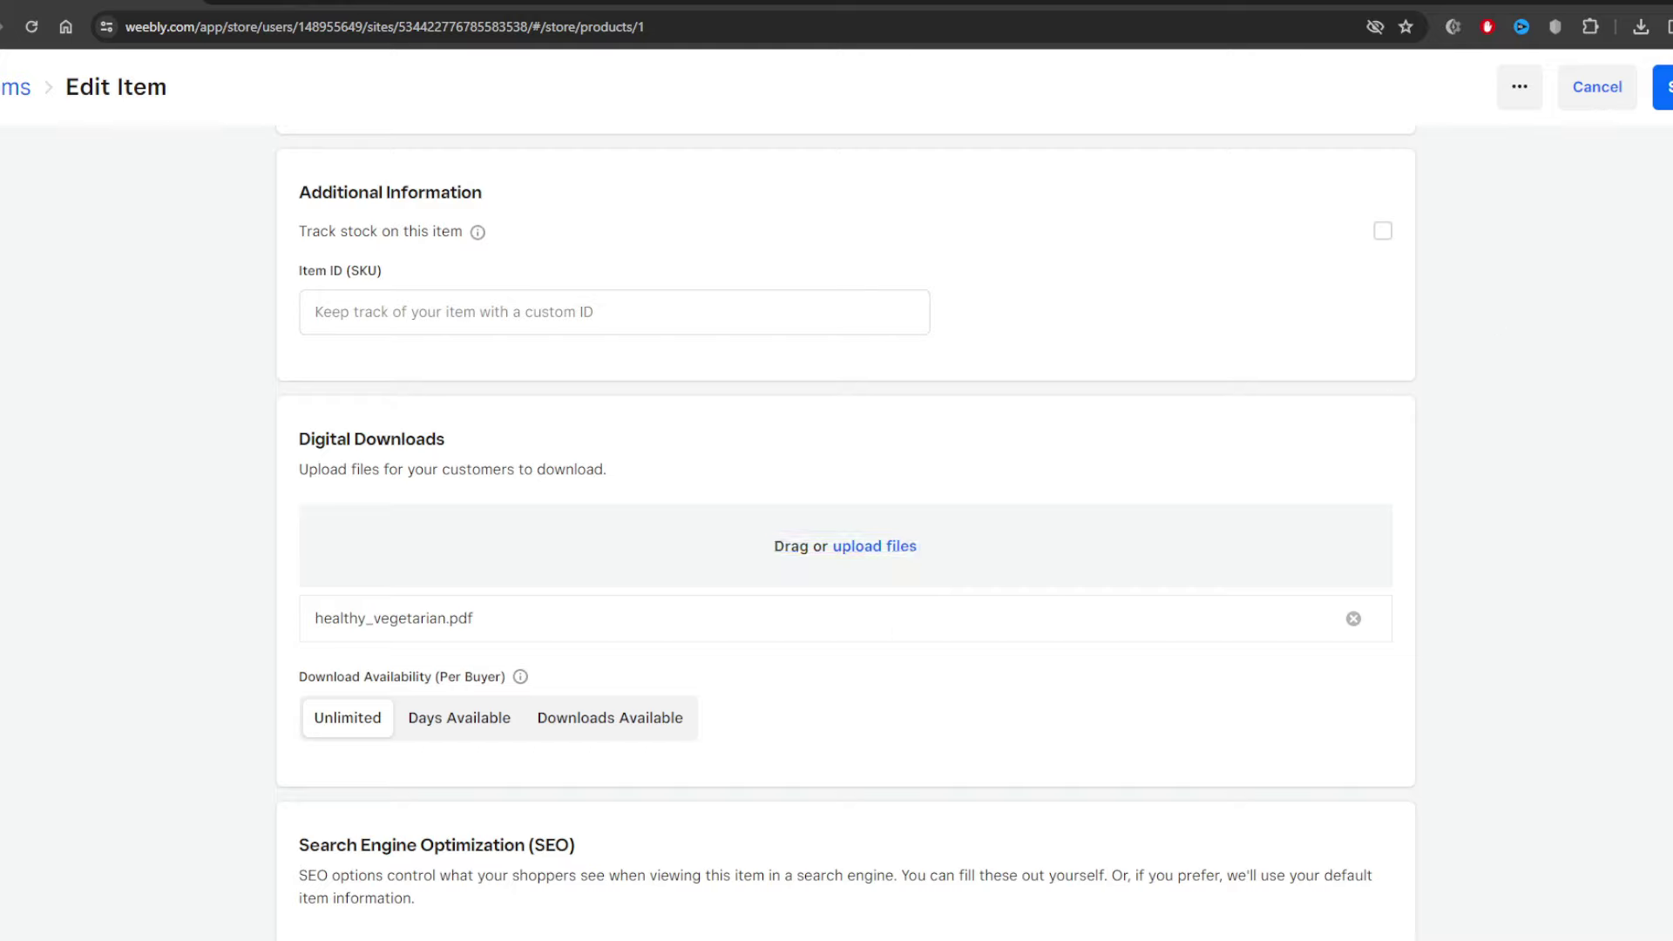
left_click(1664, 88)
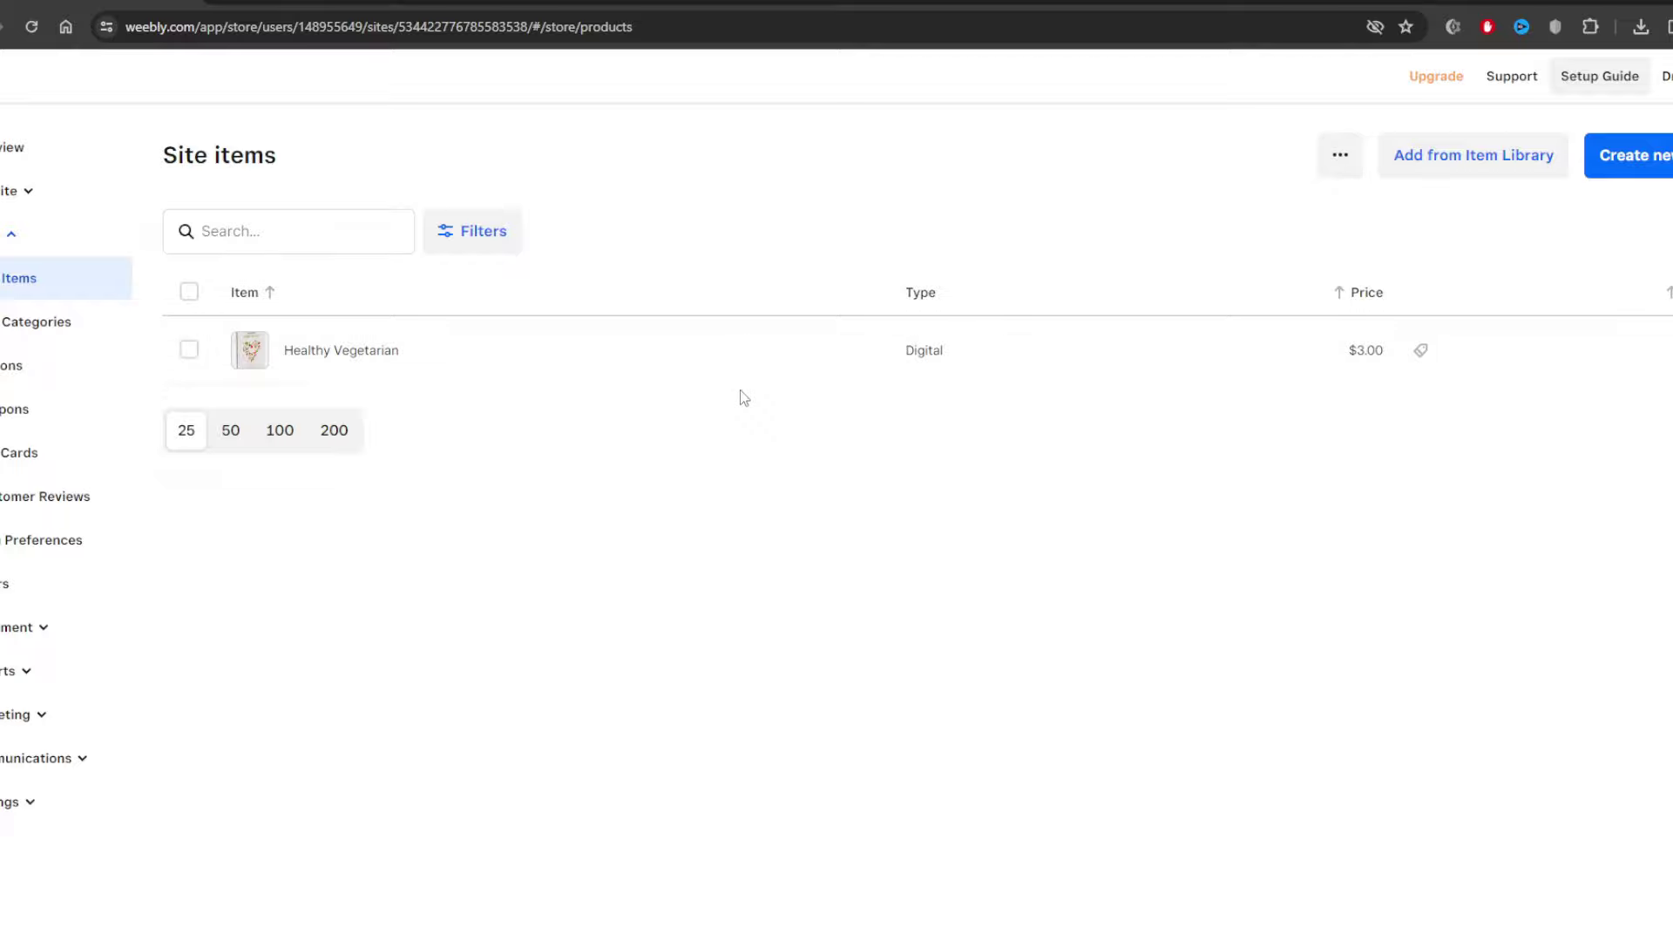
Copy the Healthy Vegetarian item's link and open it in a new browser tab to review the live product page.
left_click(835, 350)
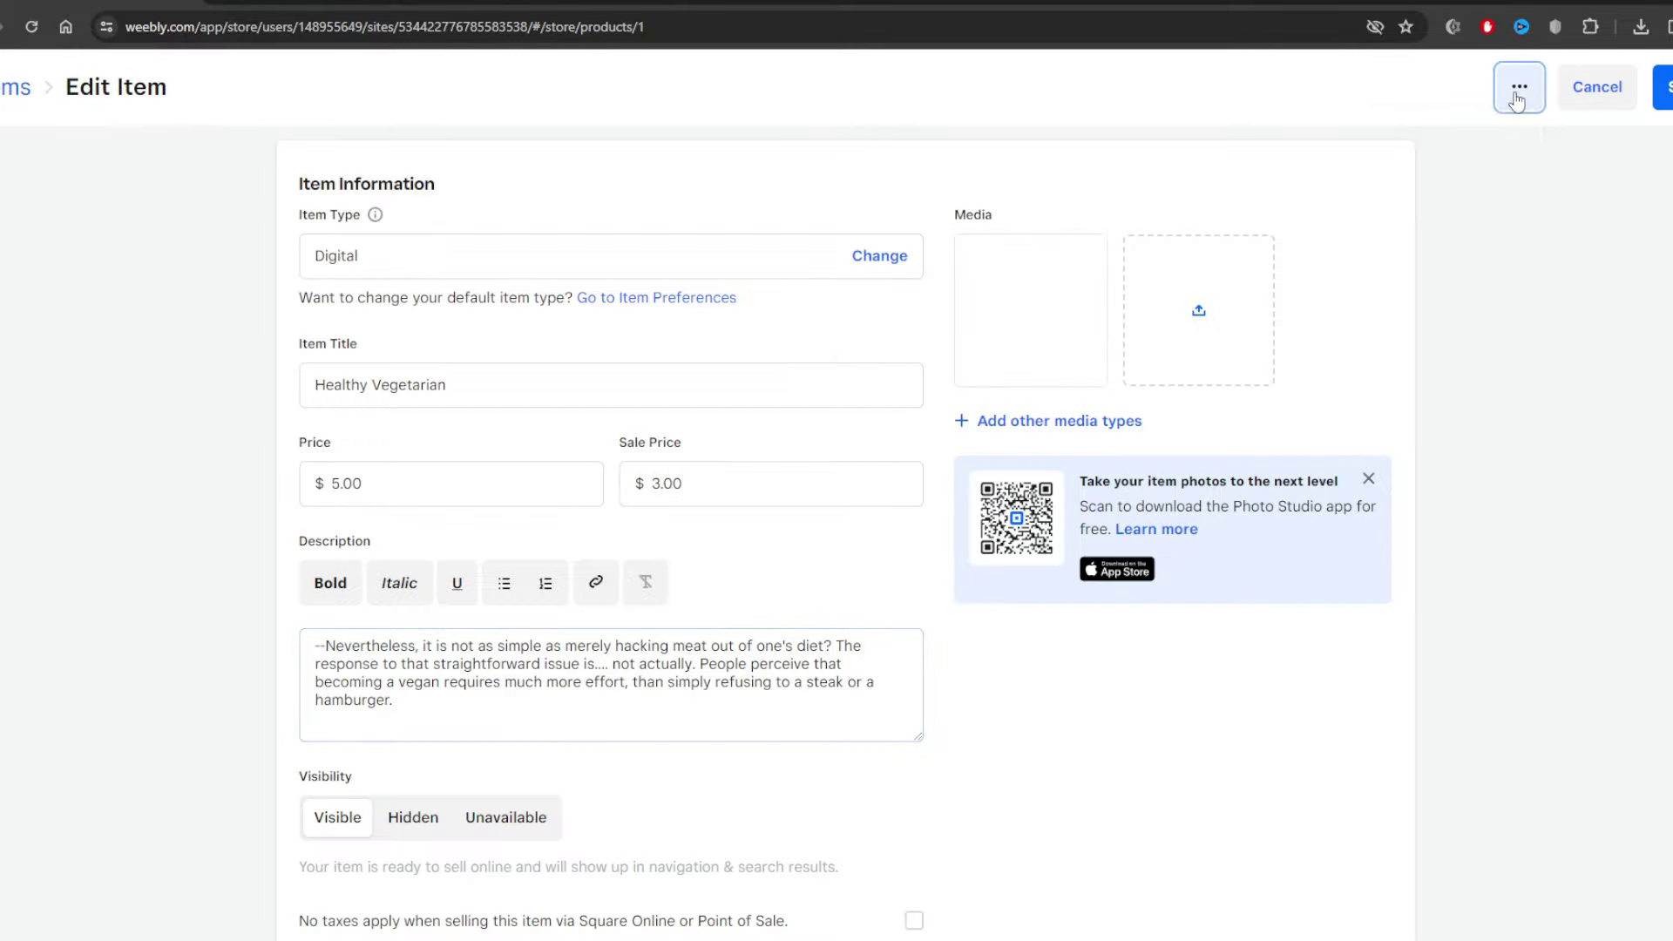
left_click(1516, 87)
left_click(1442, 259)
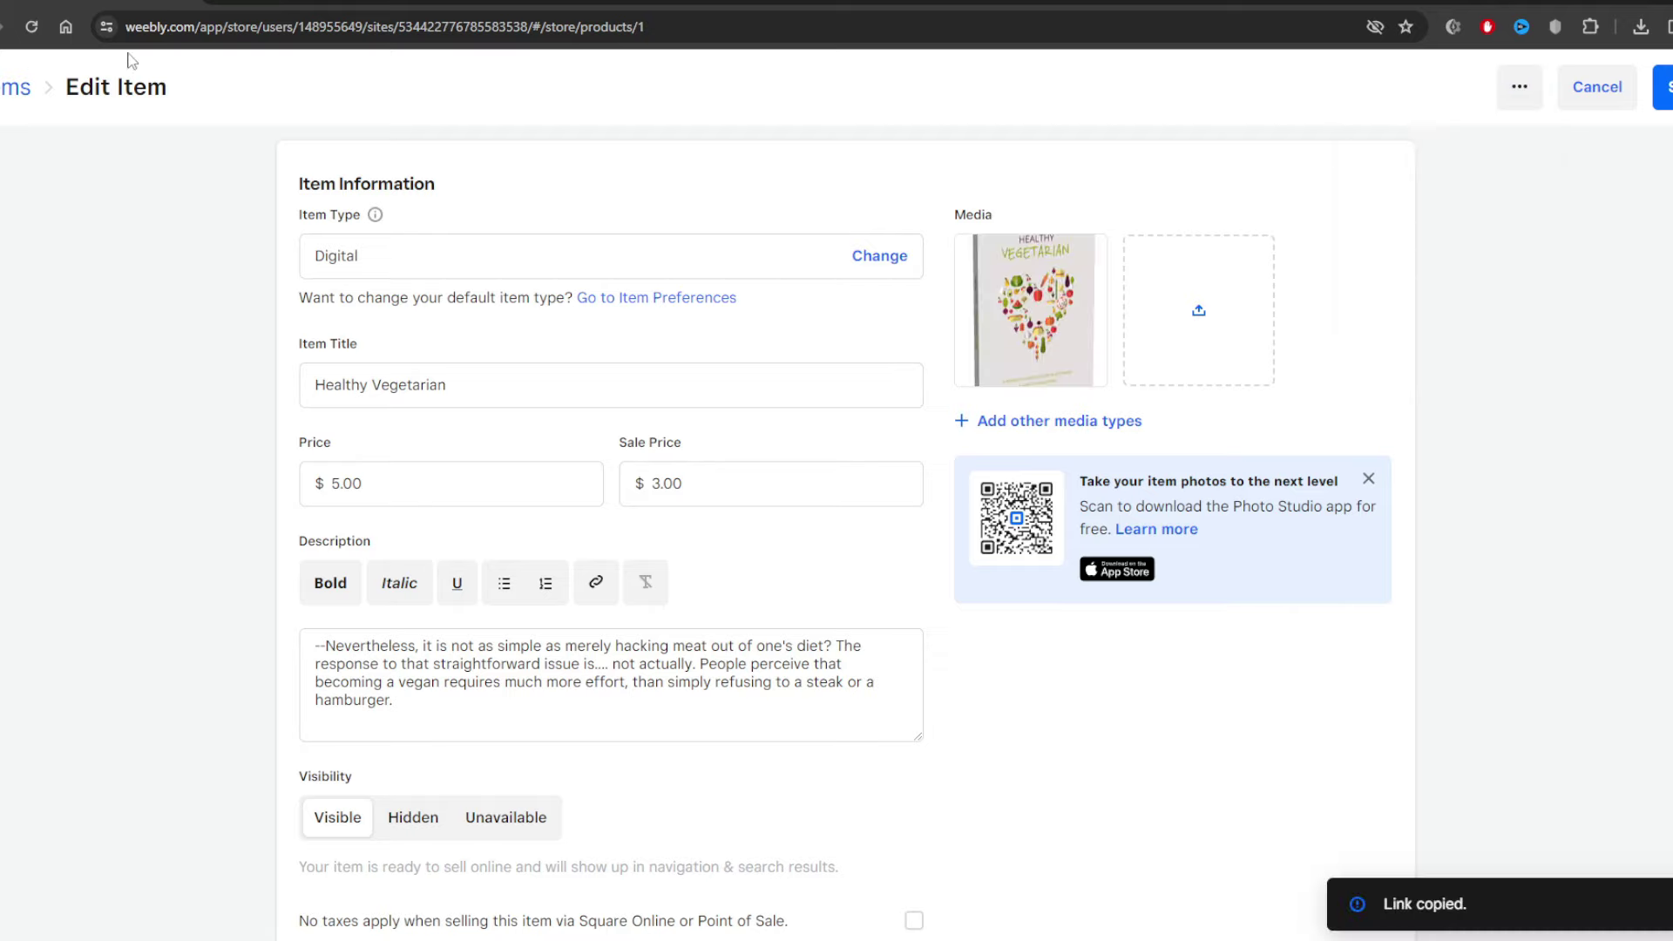
left_click(229, 2)
key("ctrl+v")
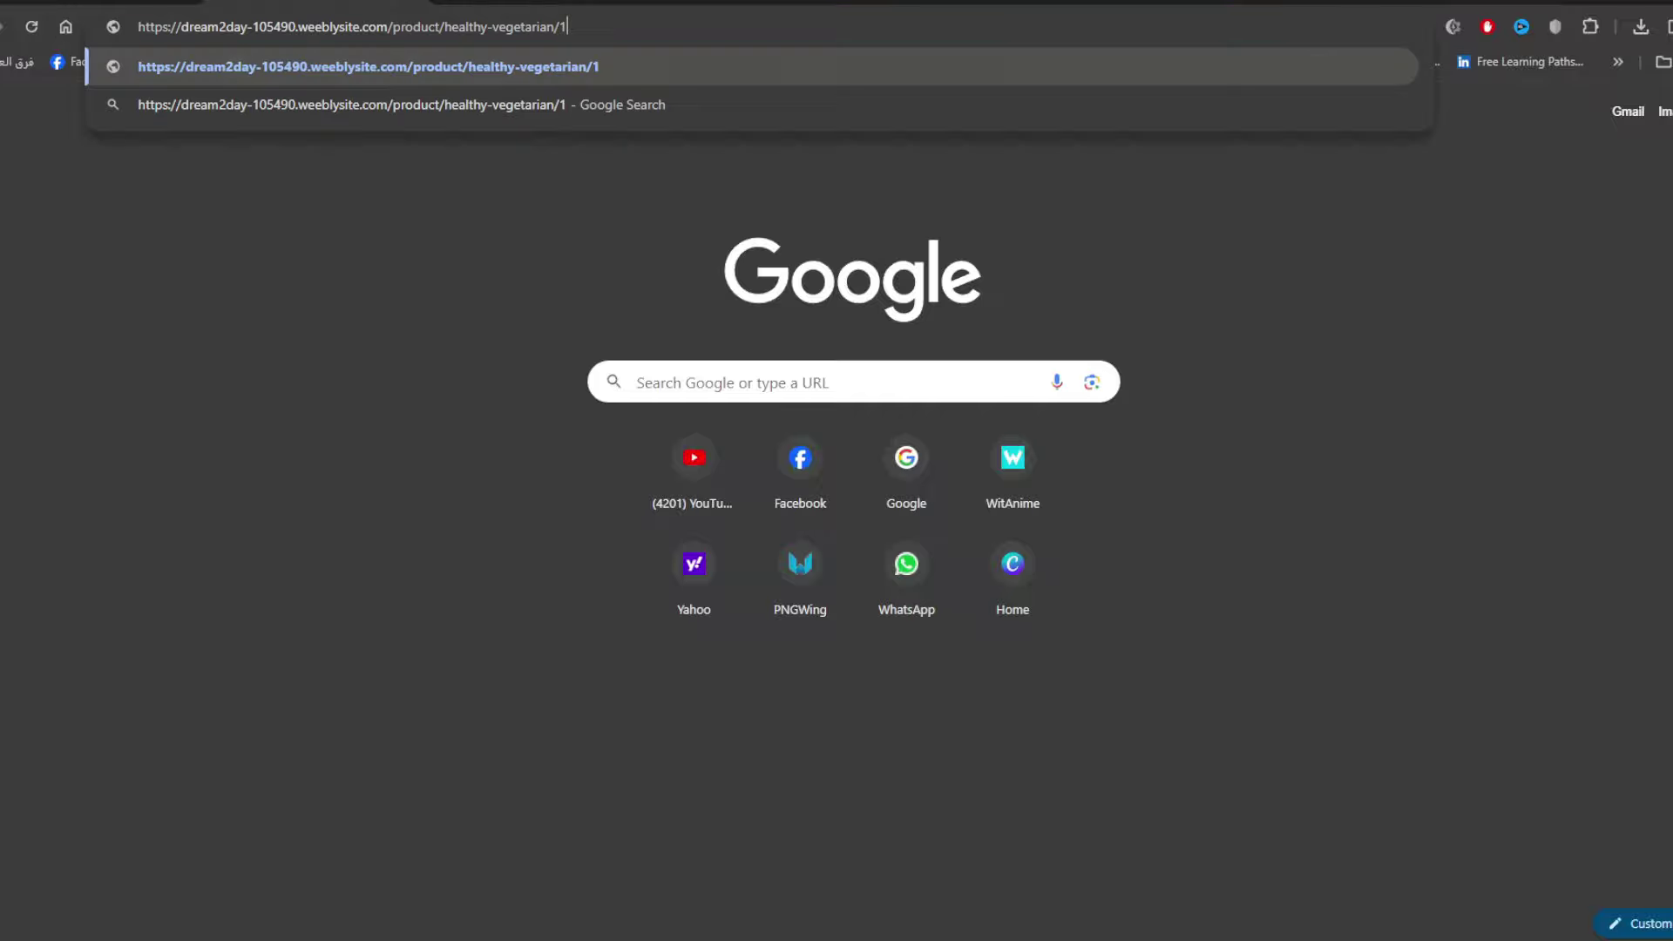
key("Return")
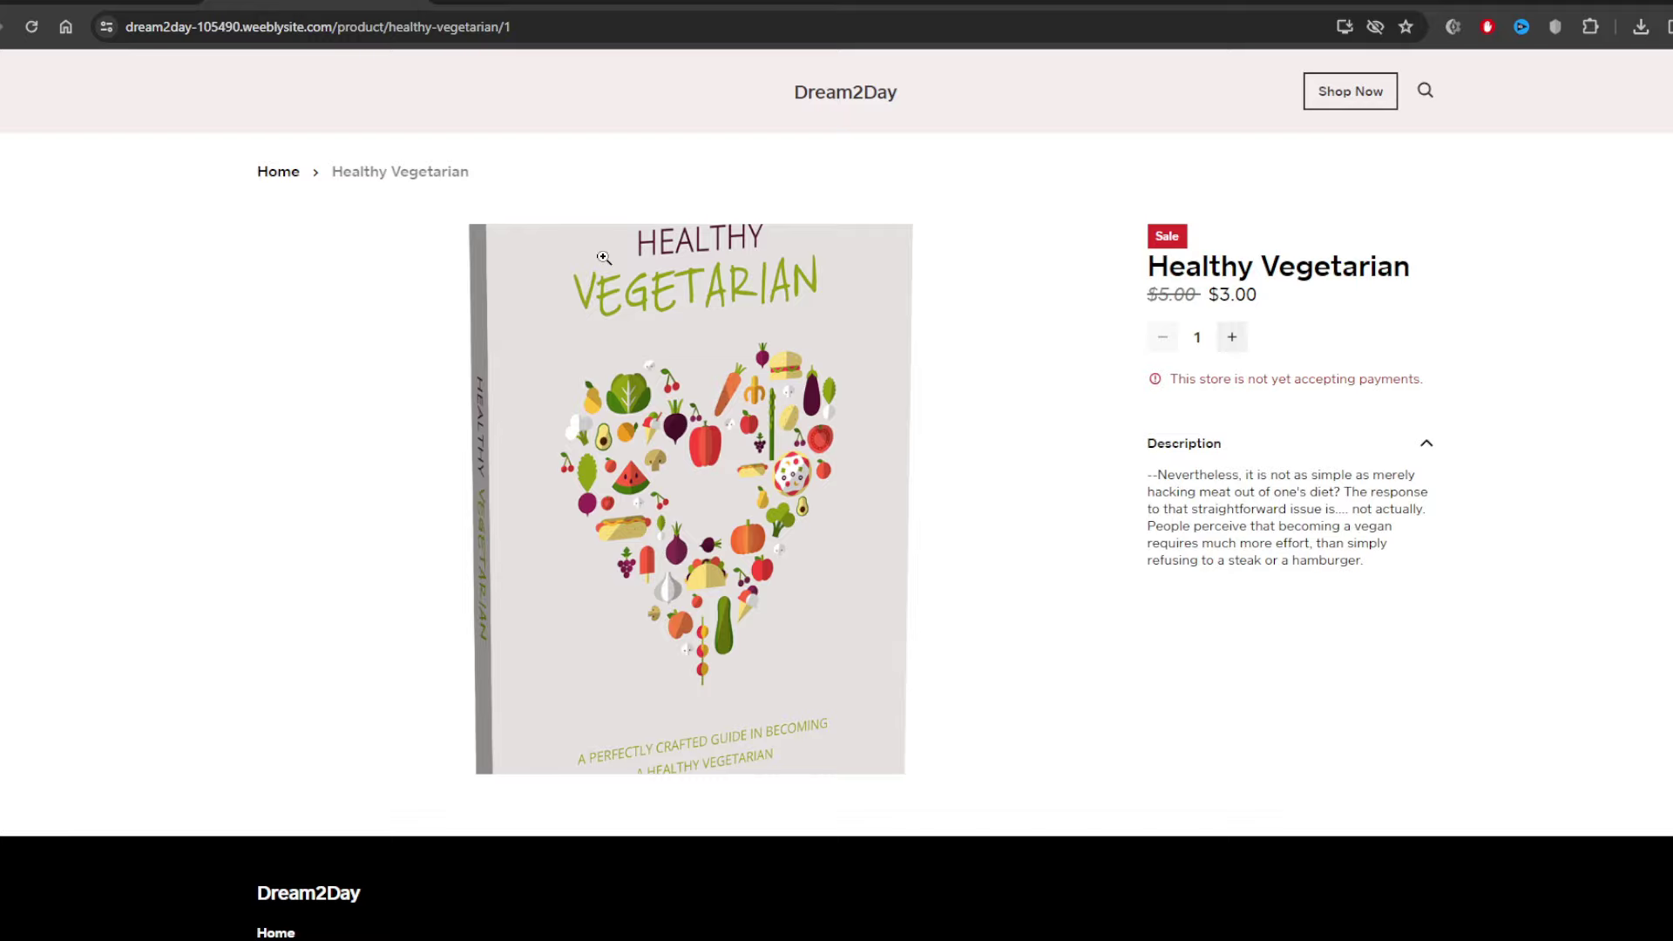
scroll(601, 262, "down", 3)
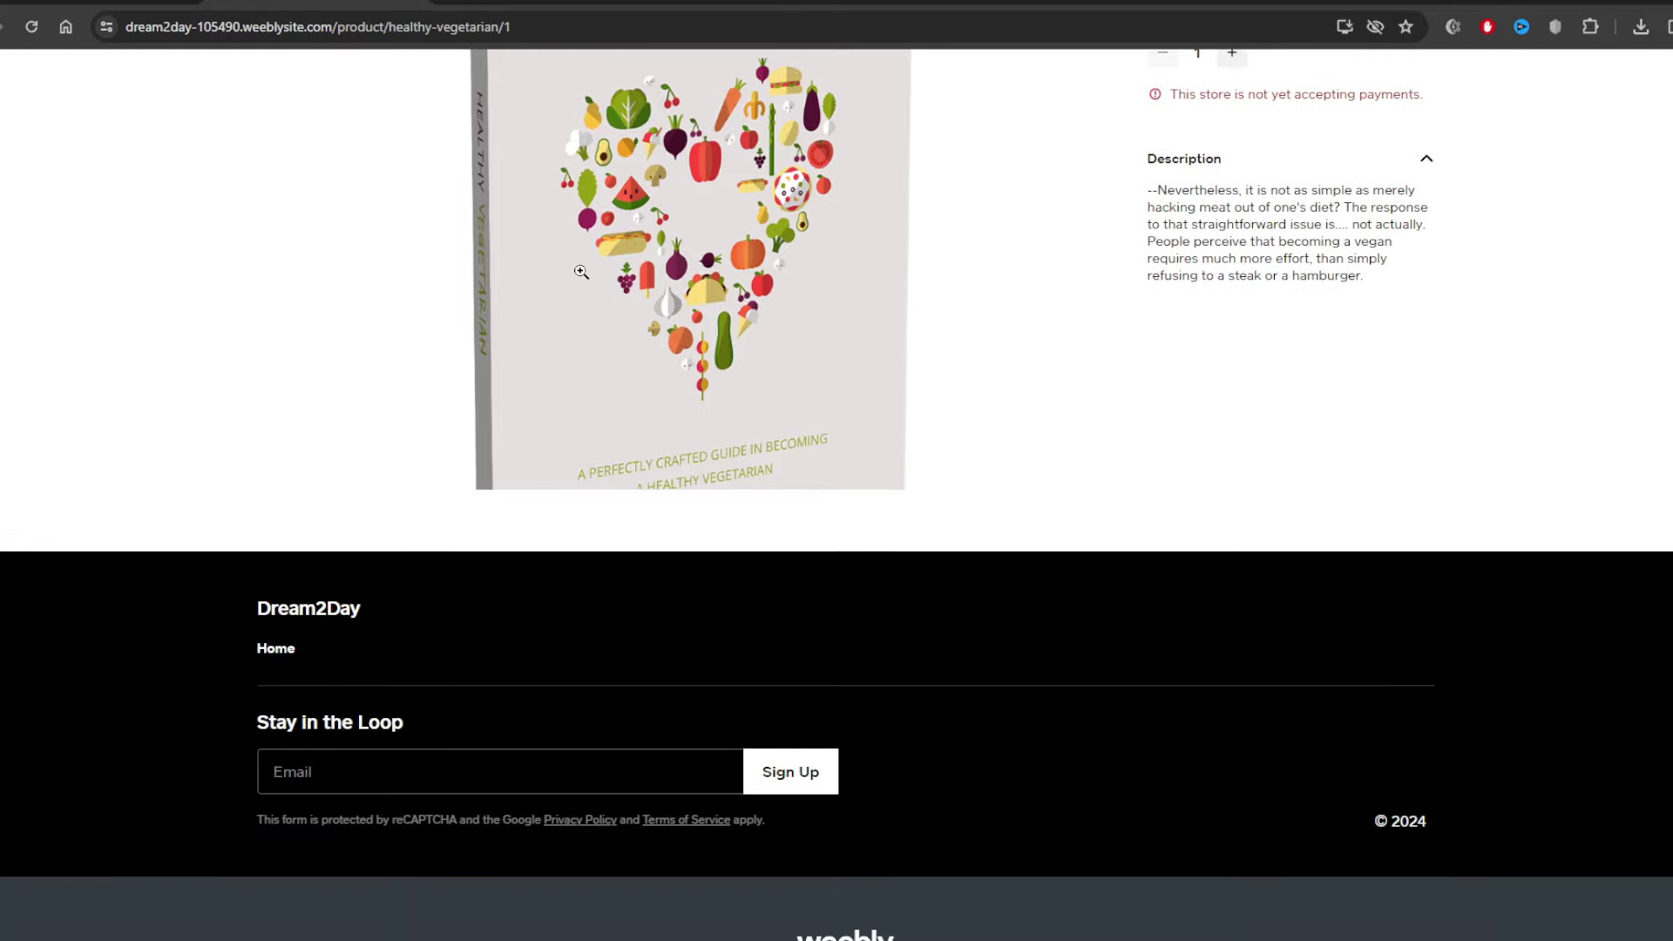
scroll(581, 271, "up", 3)
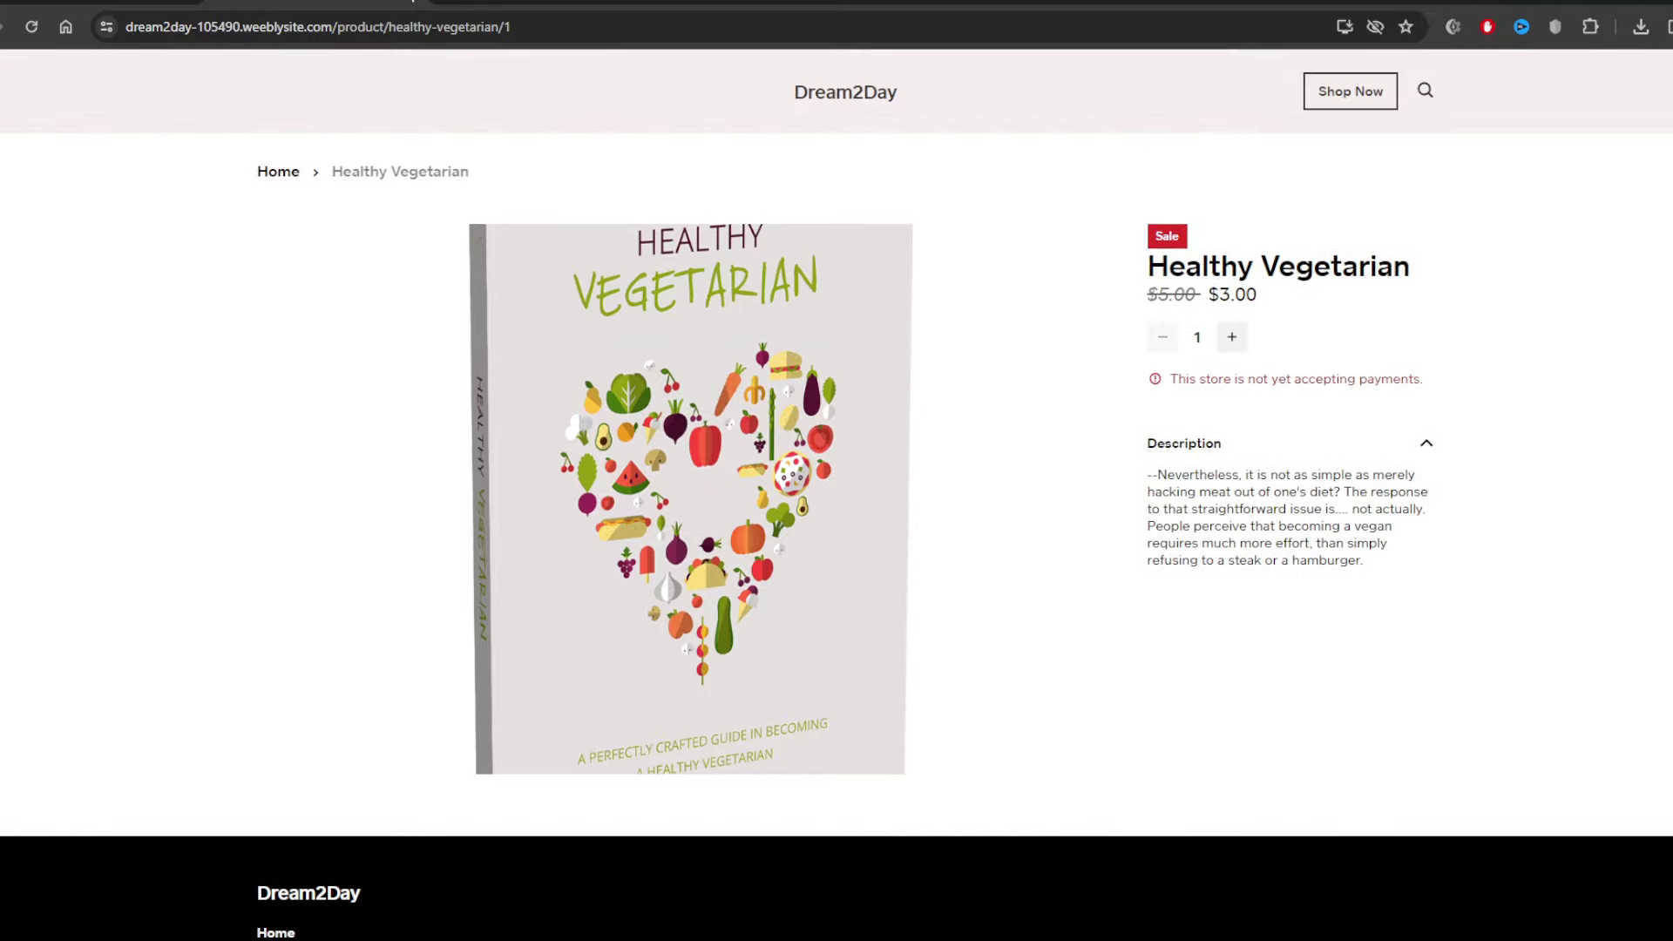
Switch to Pinterest, start a new organic Pin, and upload image 2 from the eCover folder.
left_click(413, 0)
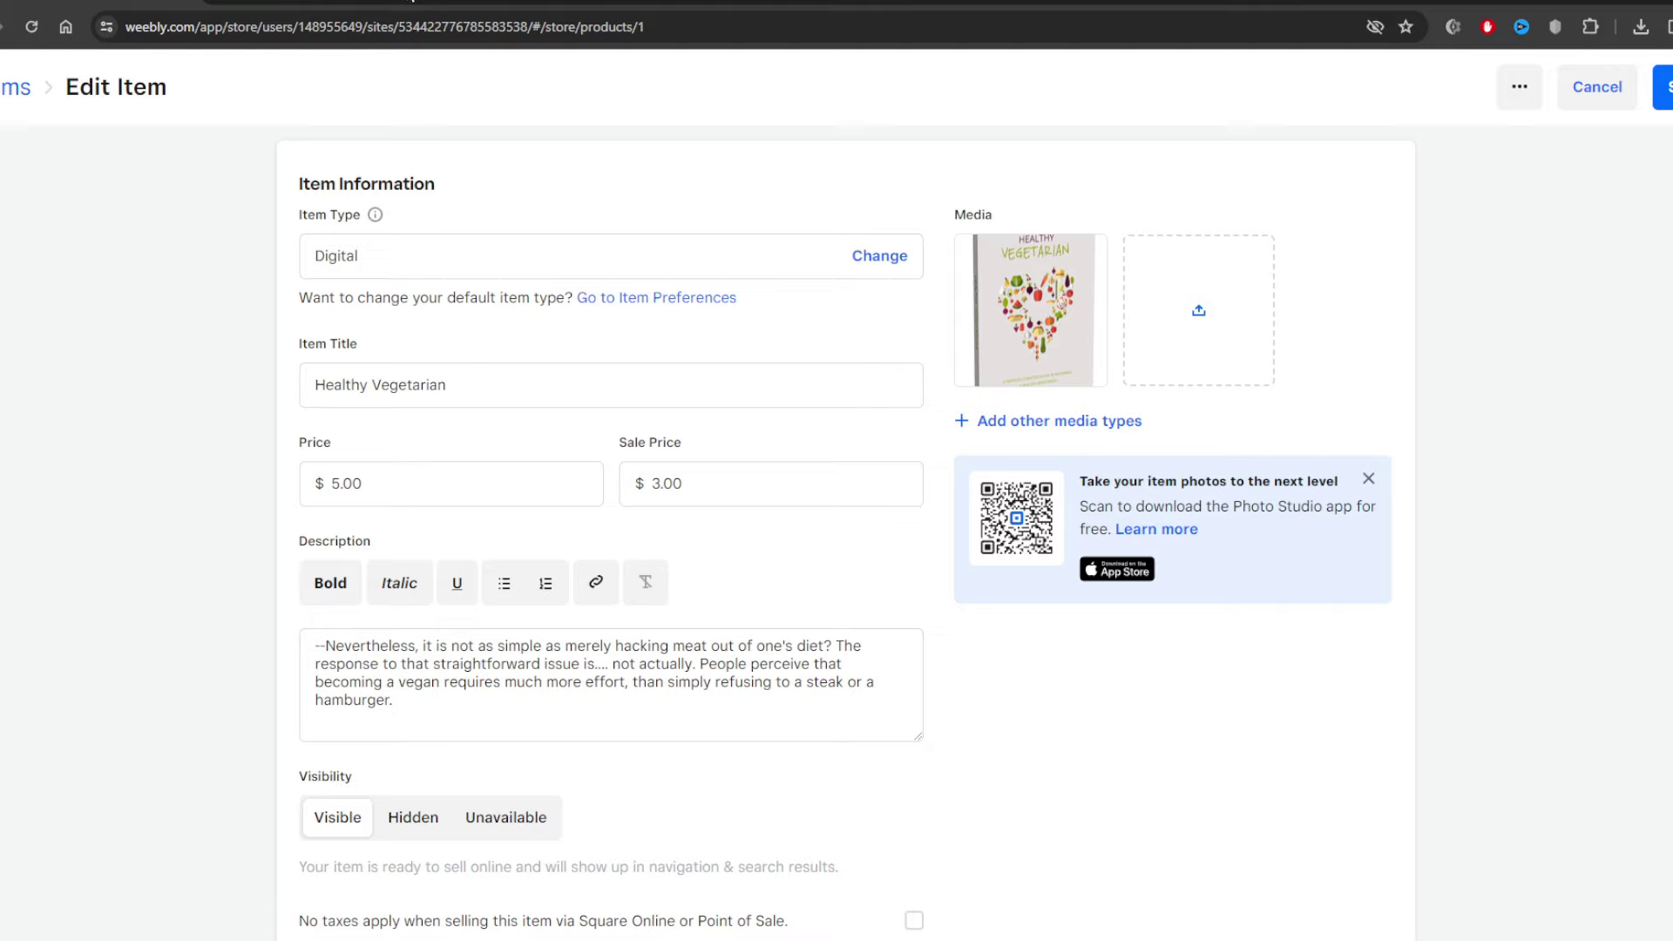
left_click(487, 1)
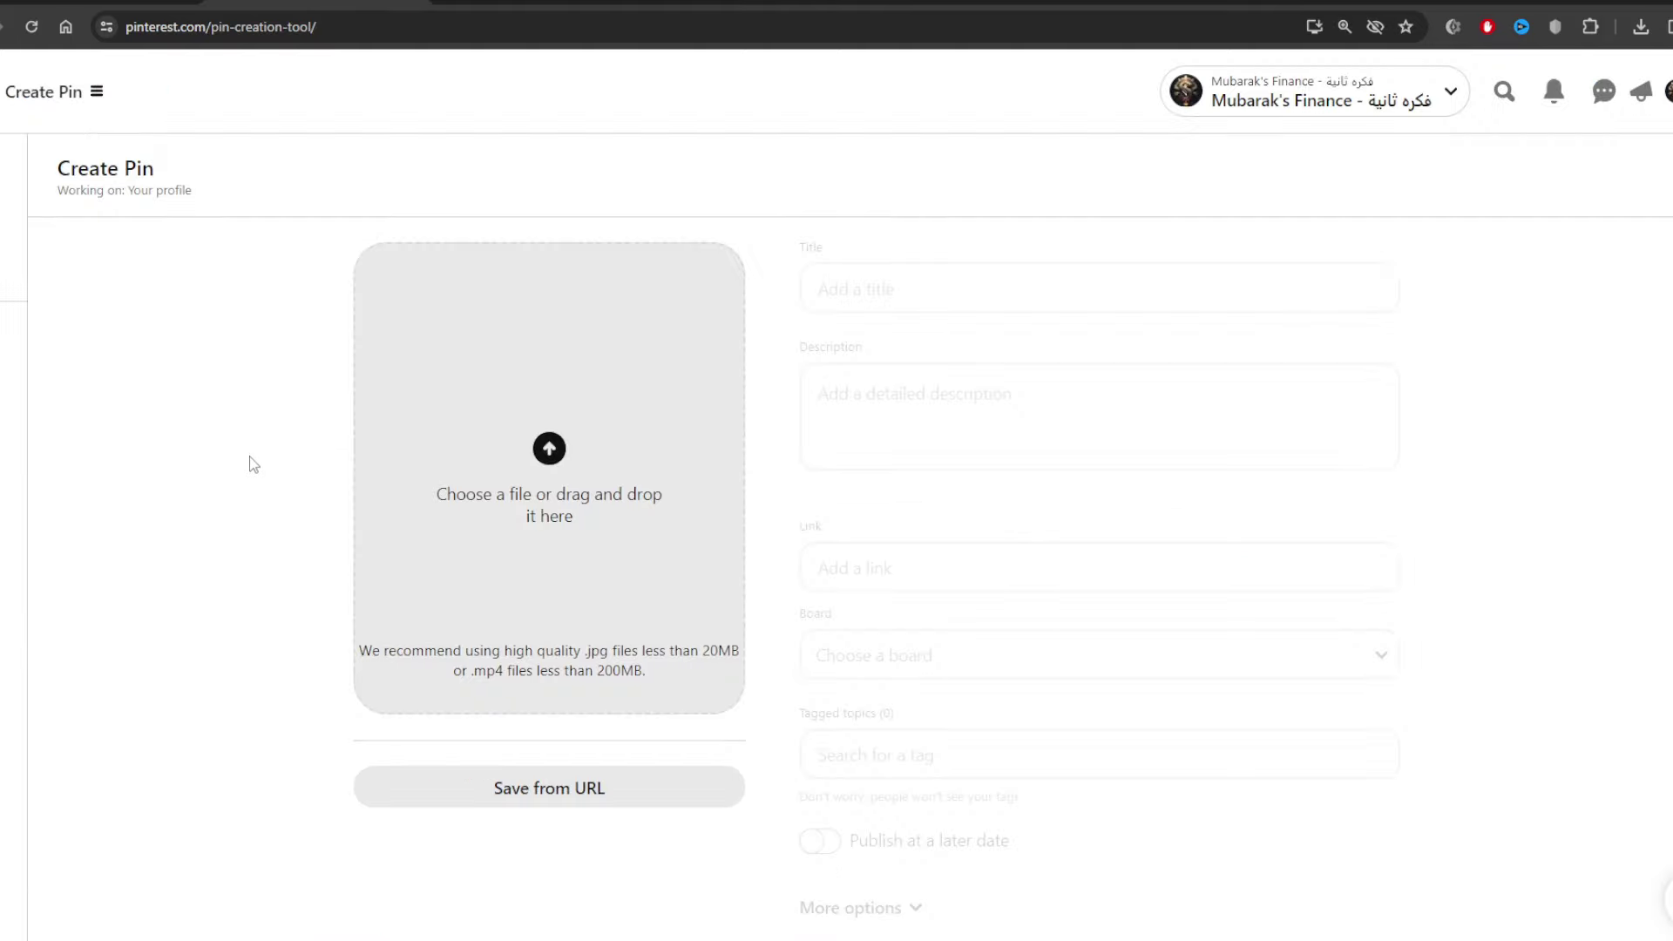
left_click(47, 96)
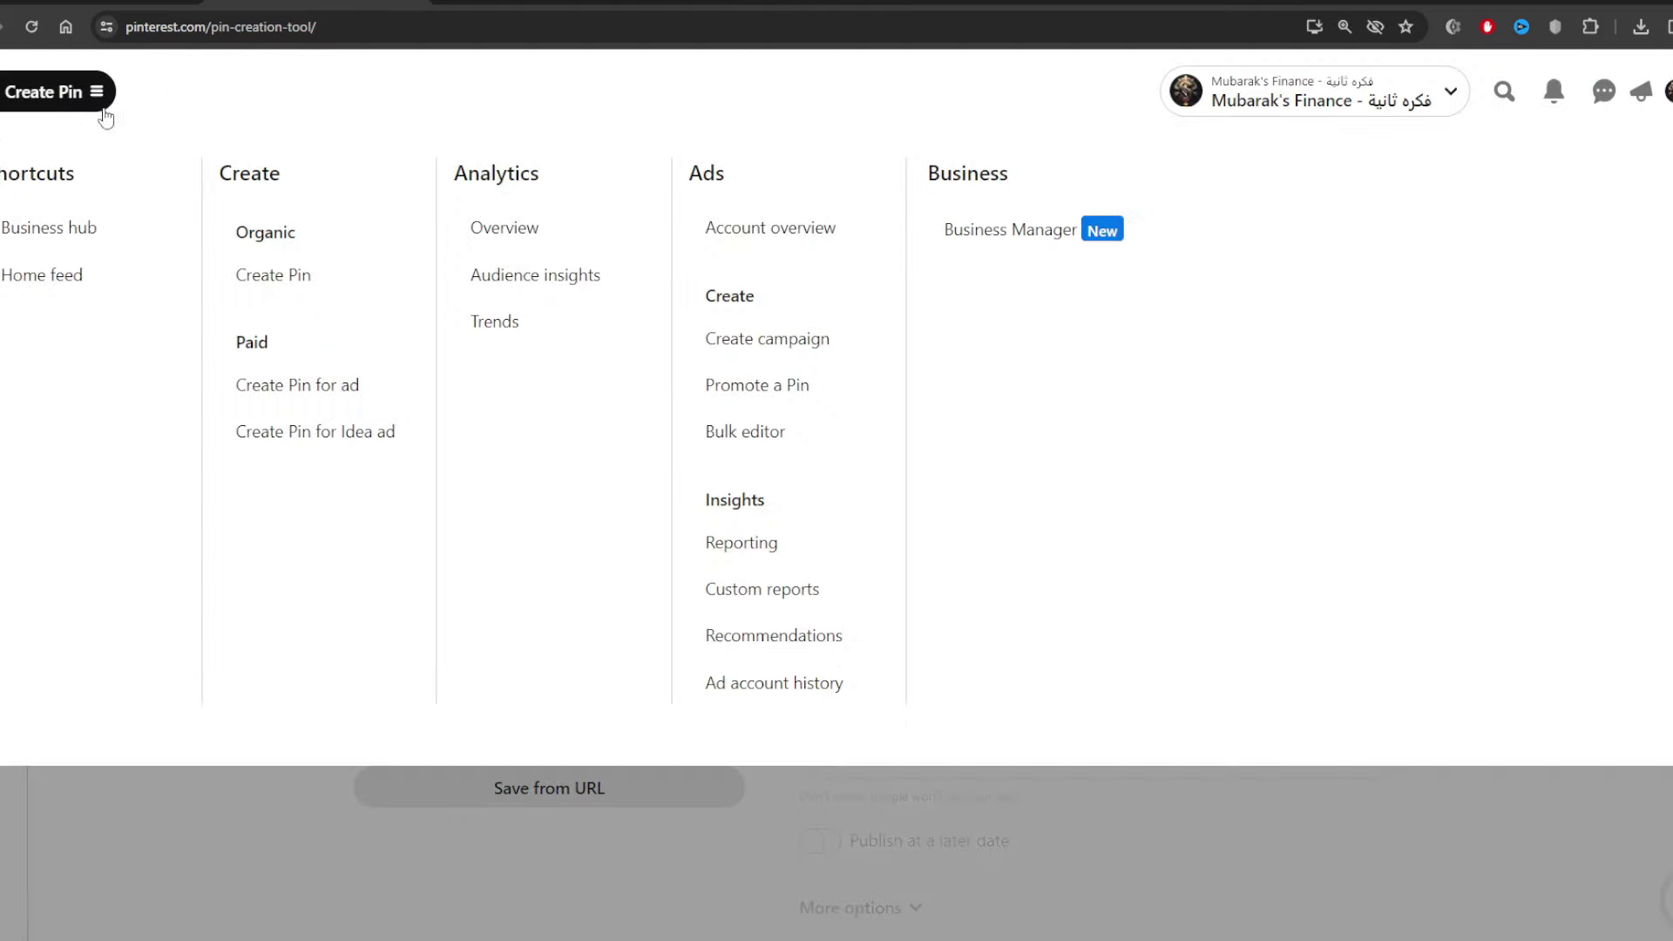
left_click(279, 298)
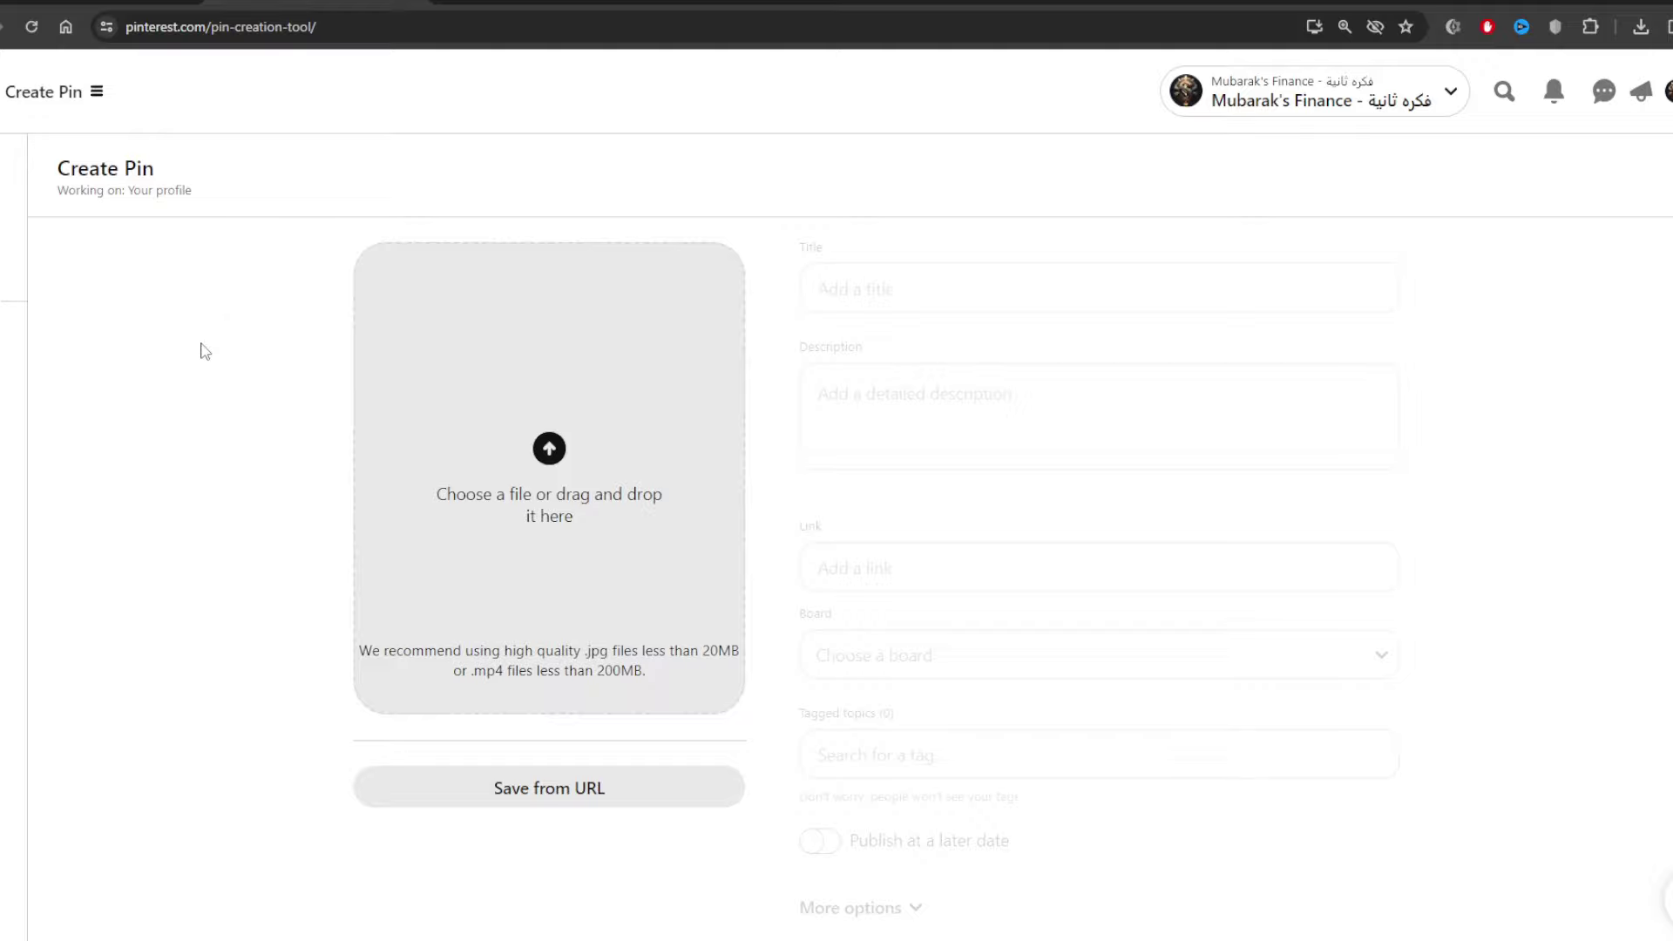
left_click(671, 460)
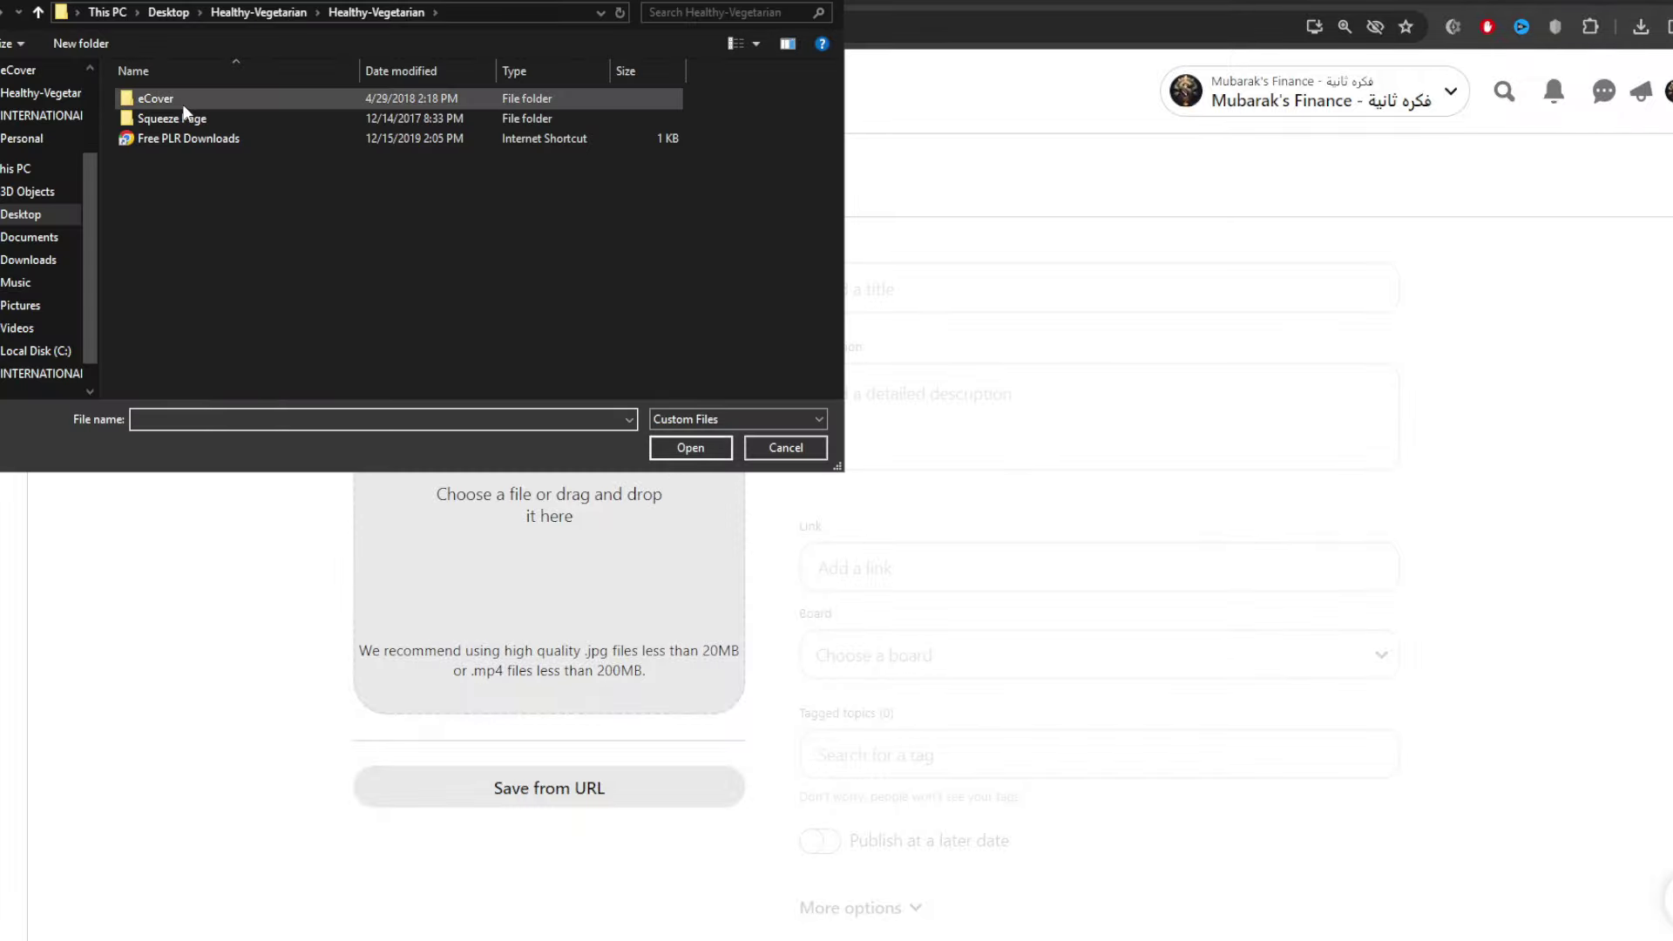
double_click(181, 102)
left_click(275, 162)
left_click(689, 447)
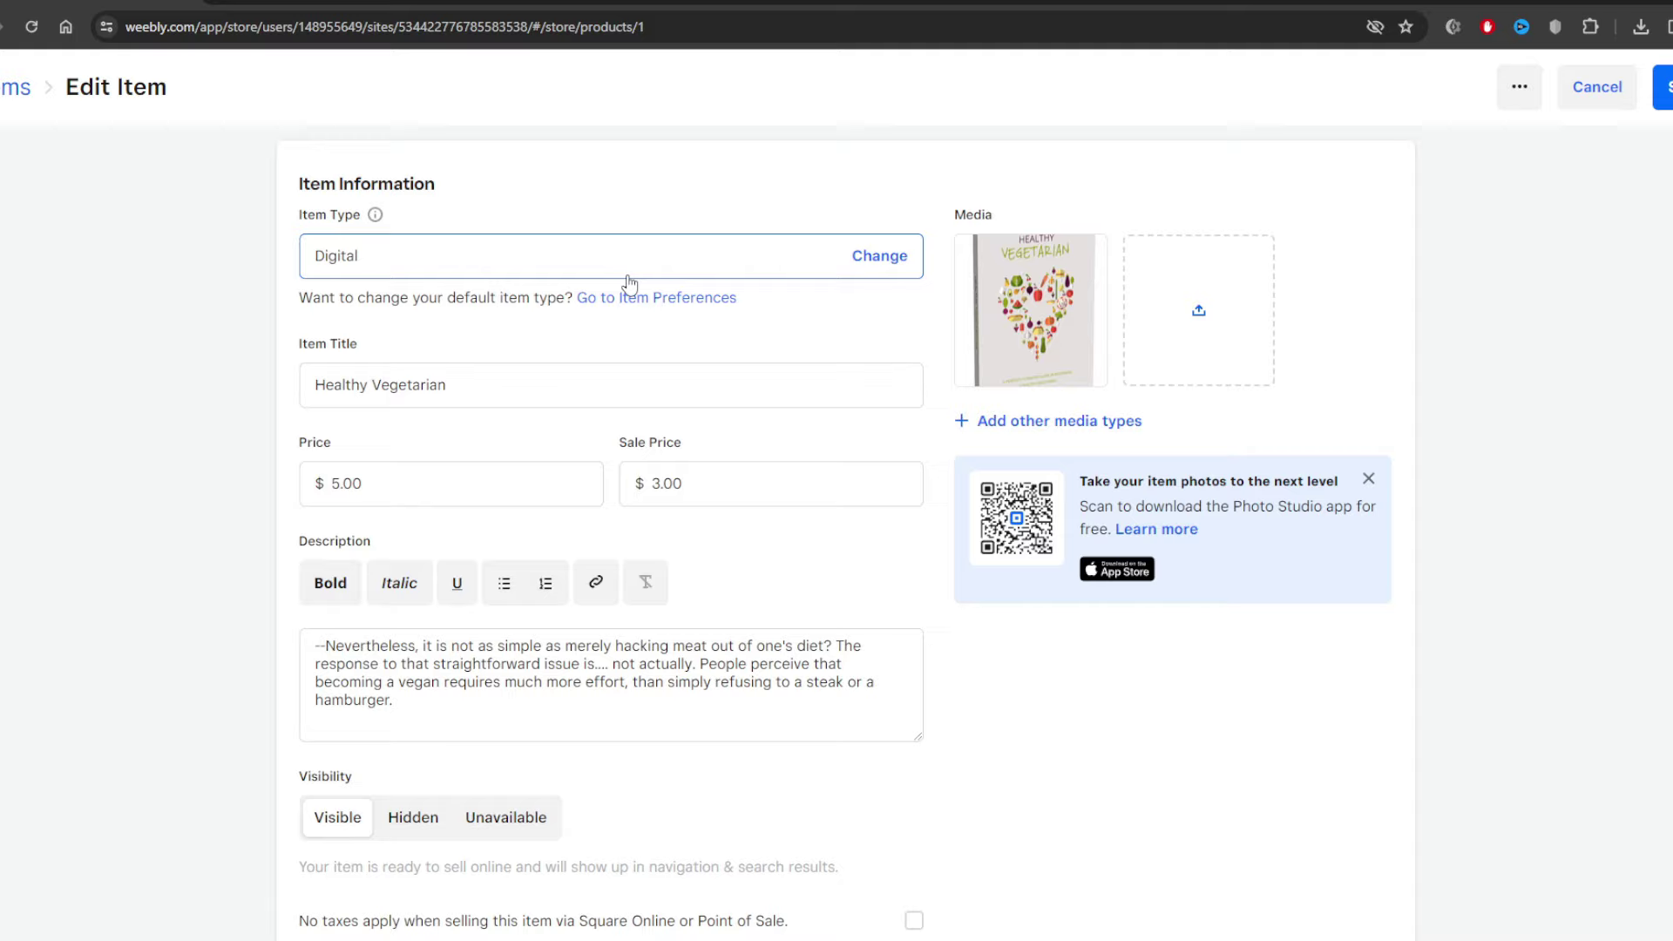
Copy the item title Healthy Vegetarian from Weebly into the title of the Pinterest Pin.
left_click(388, 384)
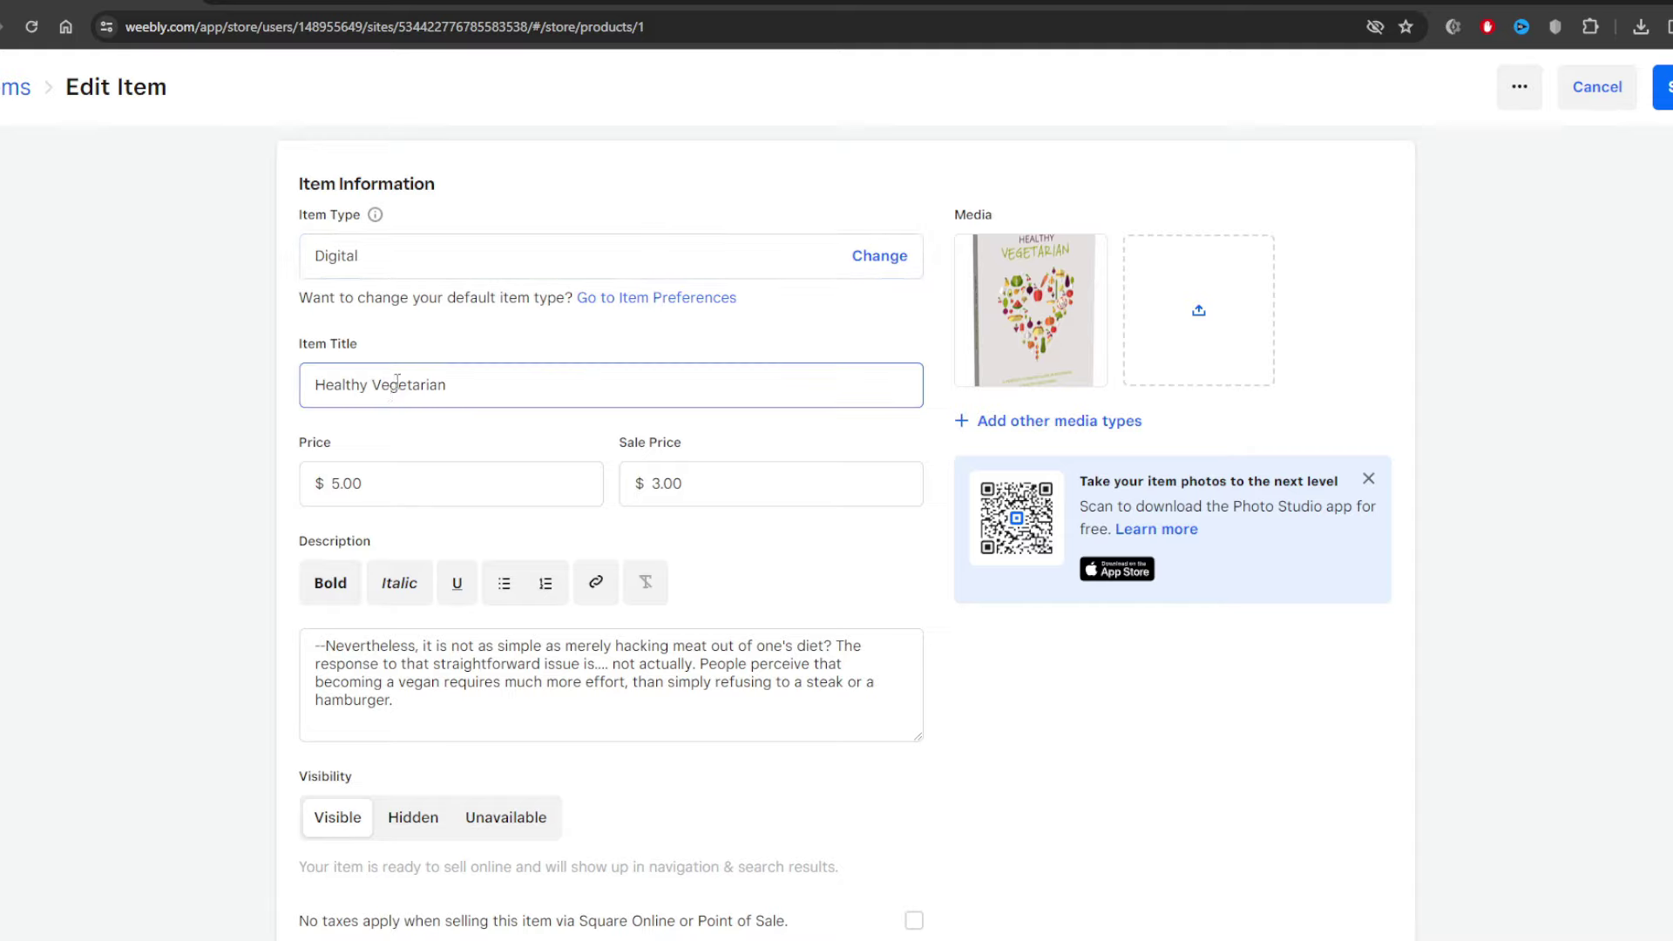
double_click(425, 376)
key("ctrl+a")
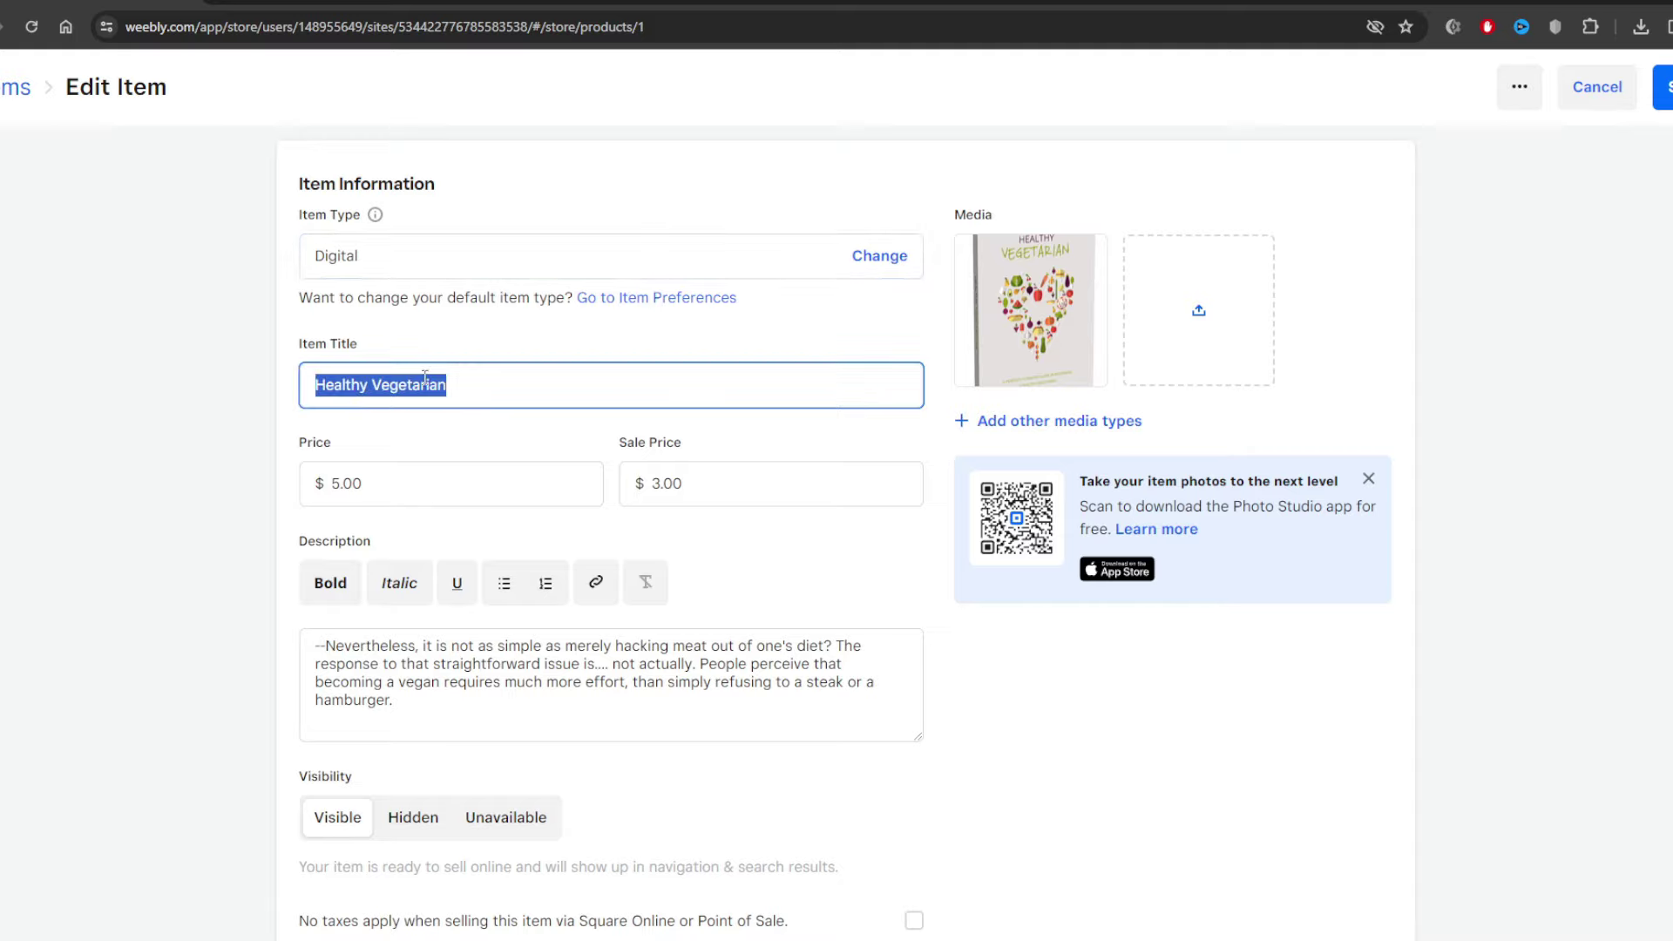
left_click(335, 2)
left_click(924, 296)
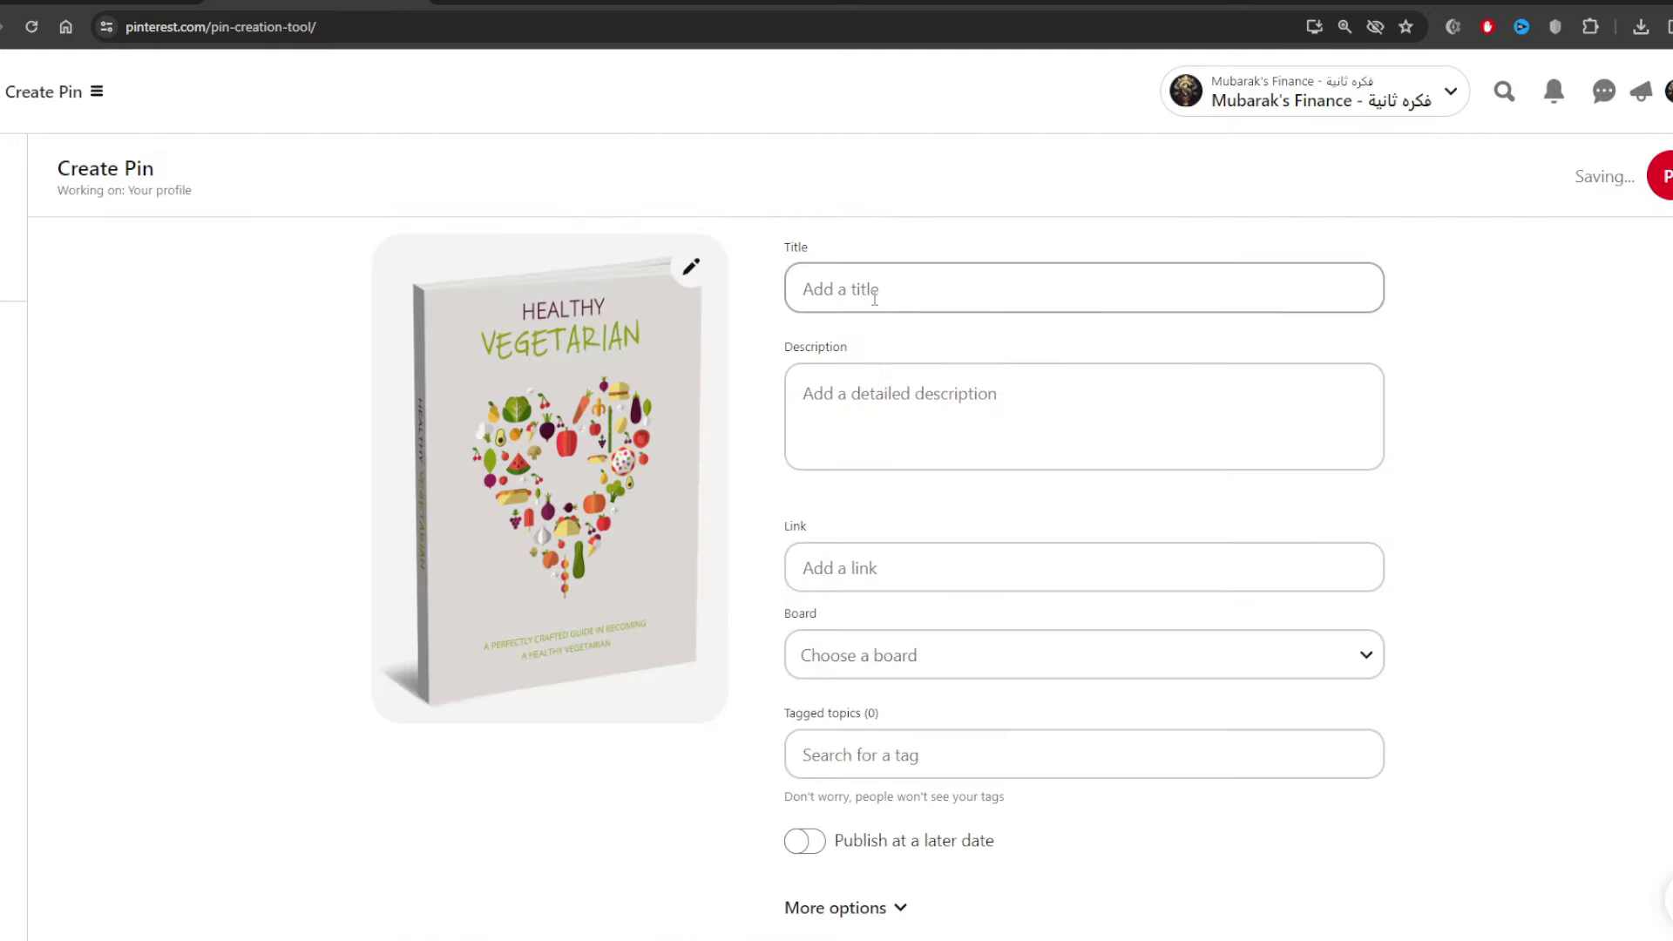
left_click(788, 284)
key("ctrl+v")
Copy the full item description from Weebly into the description of the Pinterest Pin.
left_click(130, 3)
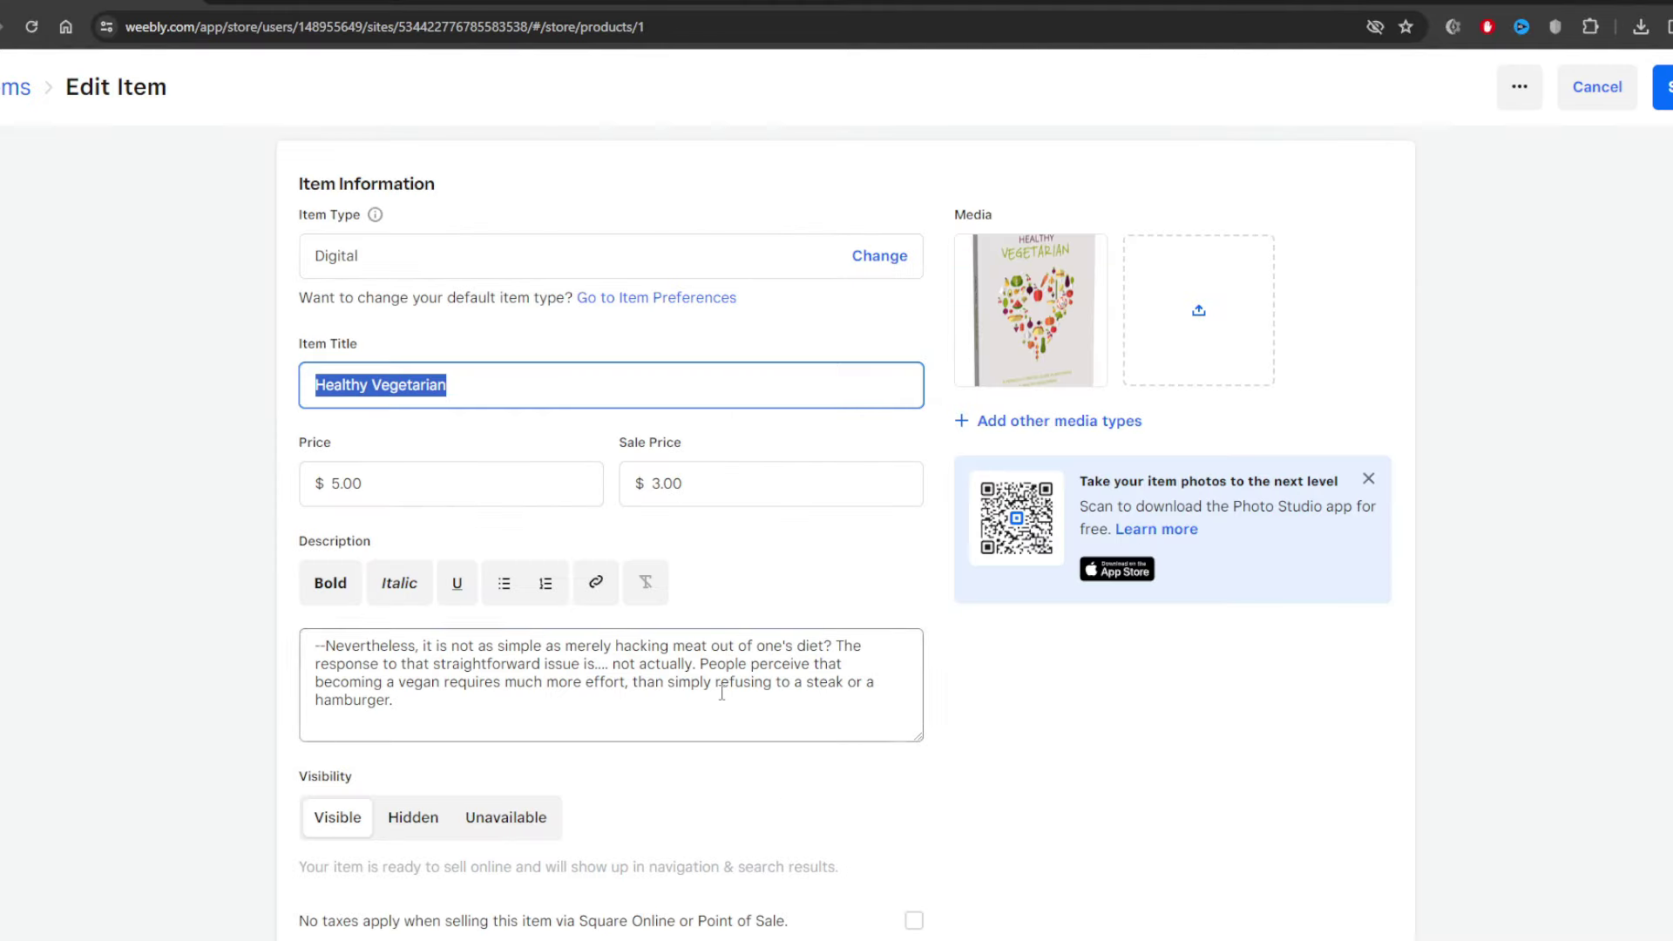
triple_click(597, 672)
key("ctrl+c")
left_click(336, 2)
left_click(930, 422)
key("ctrl+v")
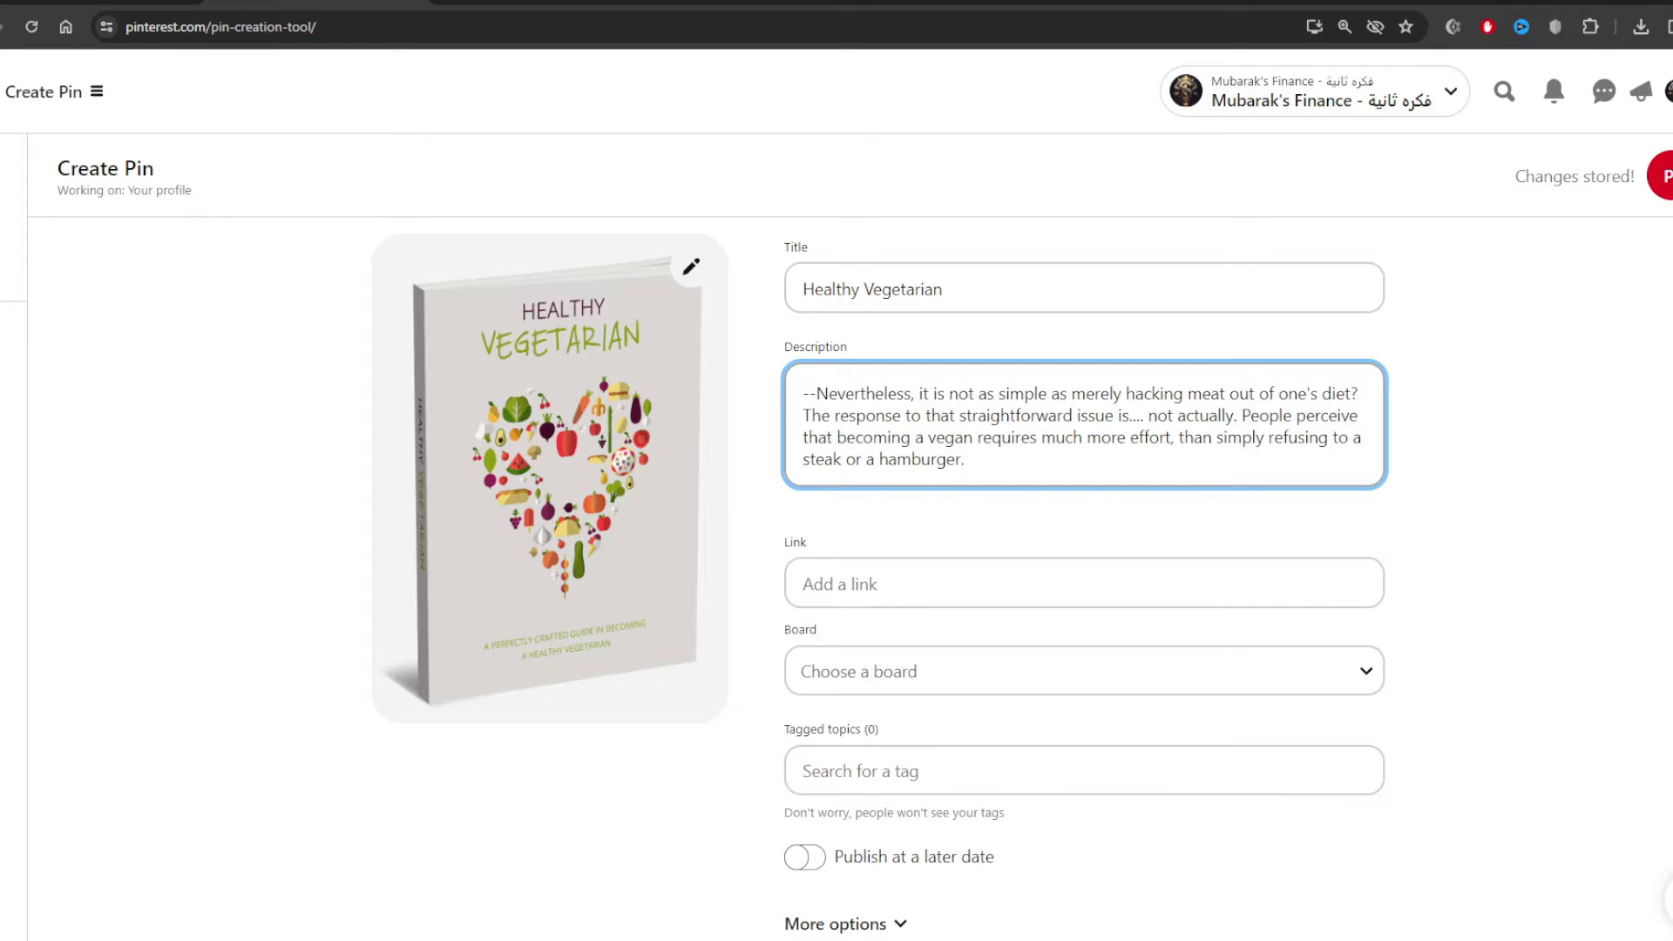
Copy the Healthy Vegetarian item link from Weebly and add it as the Pinterest Pin's link.
left_click(131, 2)
left_click(1518, 87)
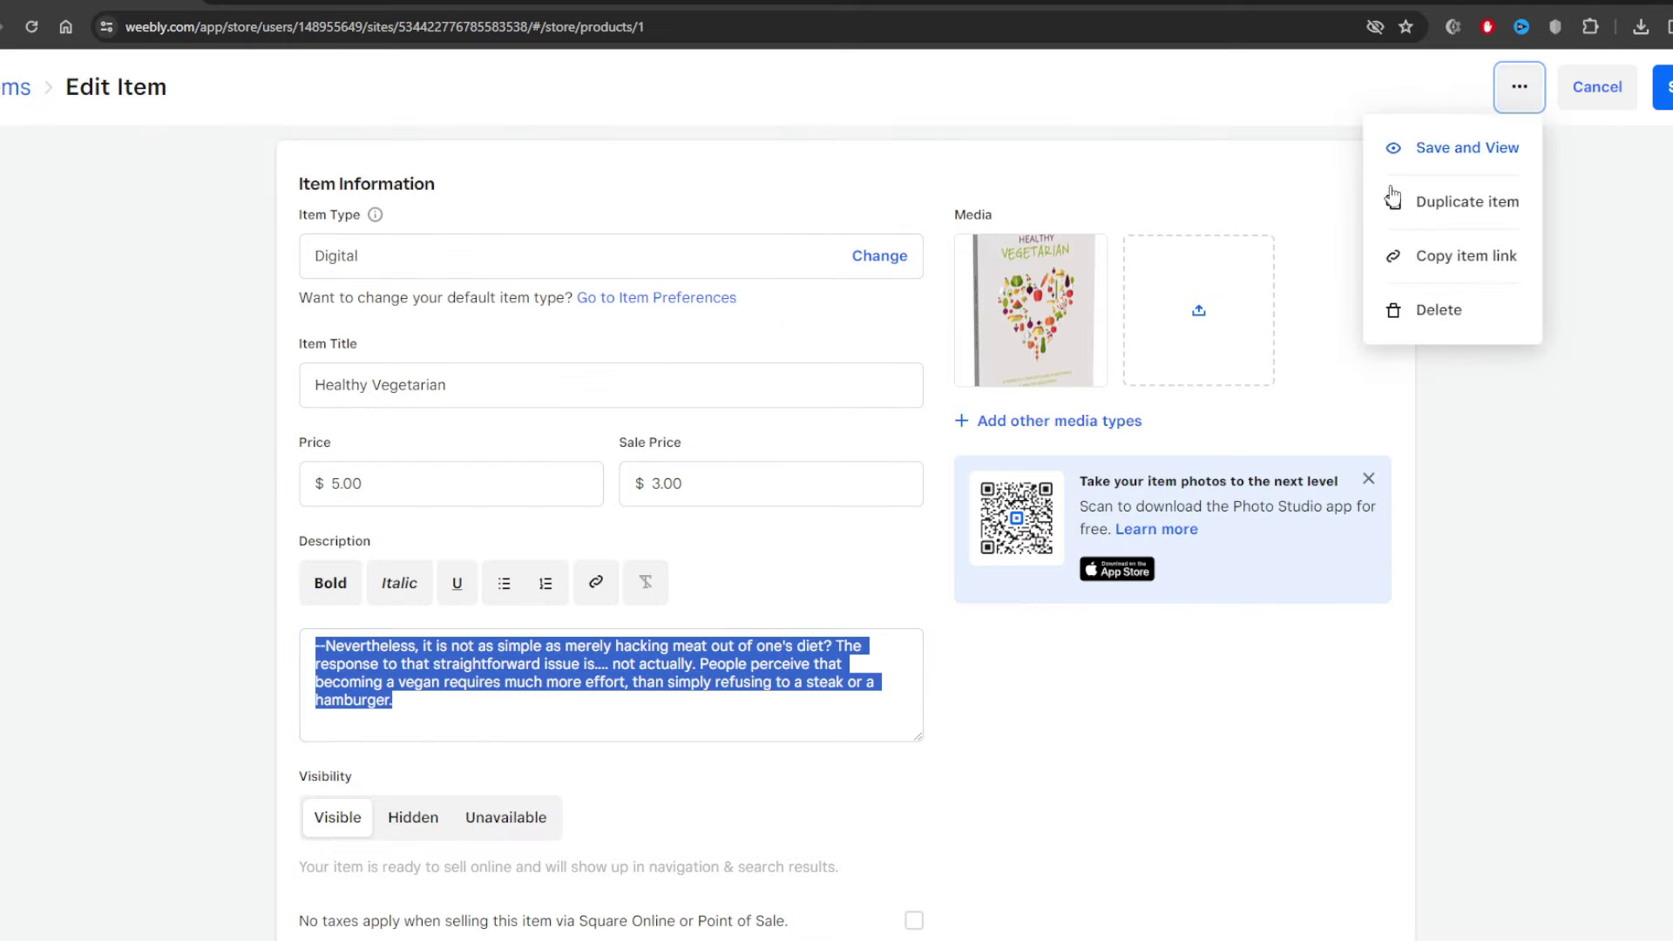
left_click(1468, 260)
key("ctrl+Tab")
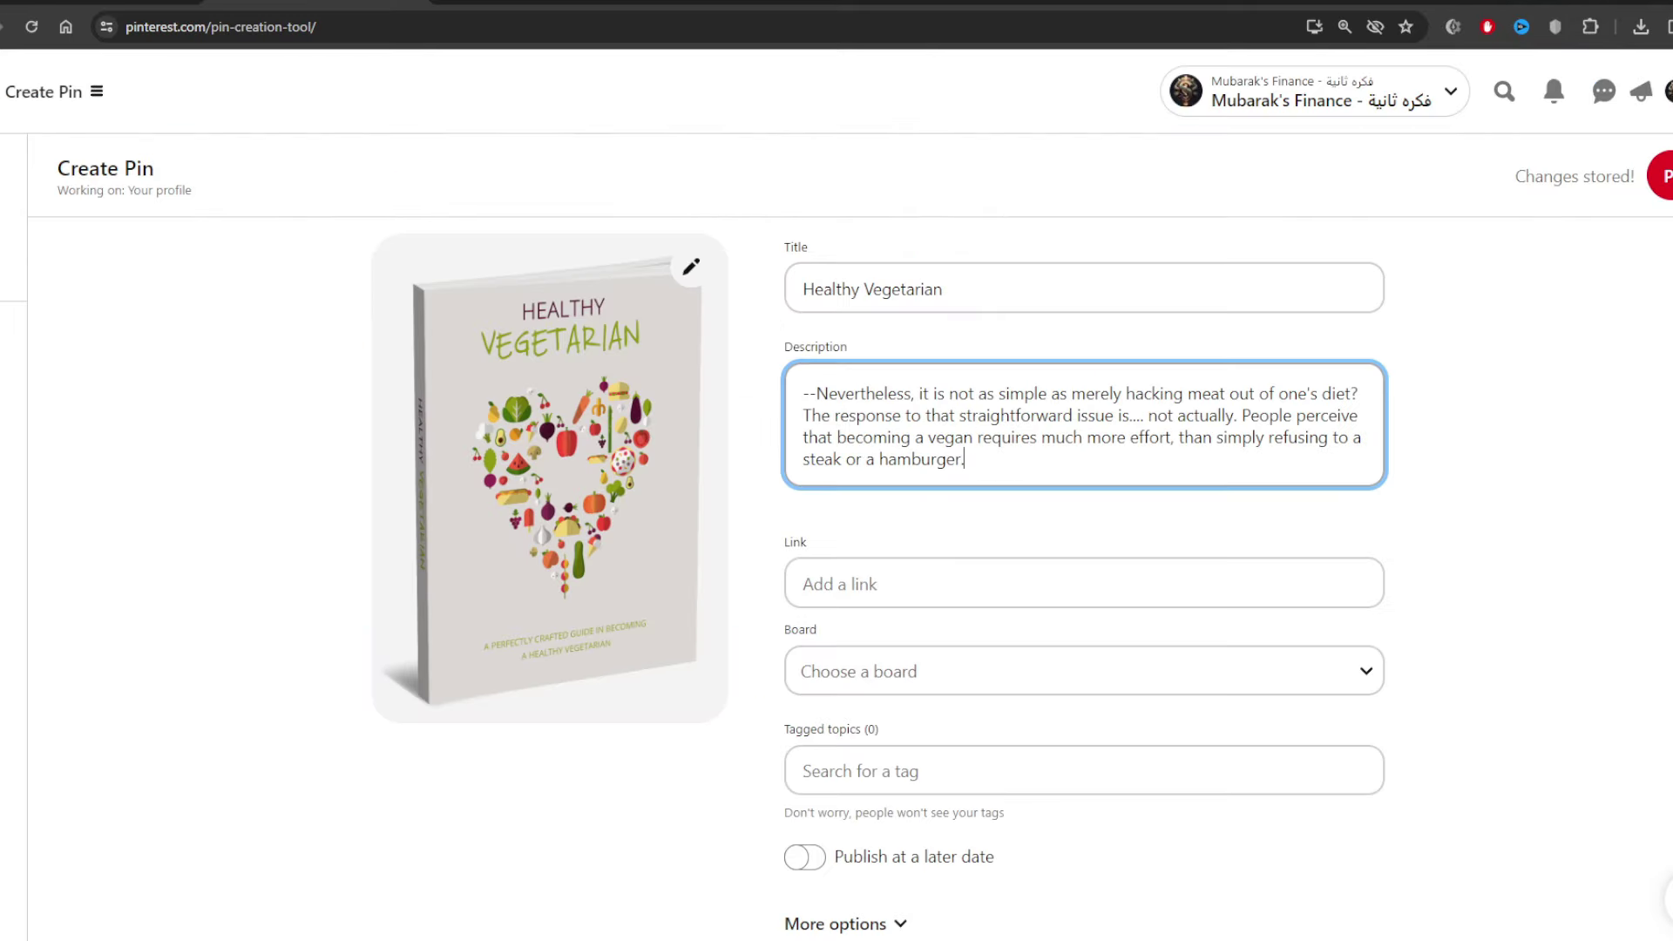
left_click(946, 570)
key("ctrl+v")
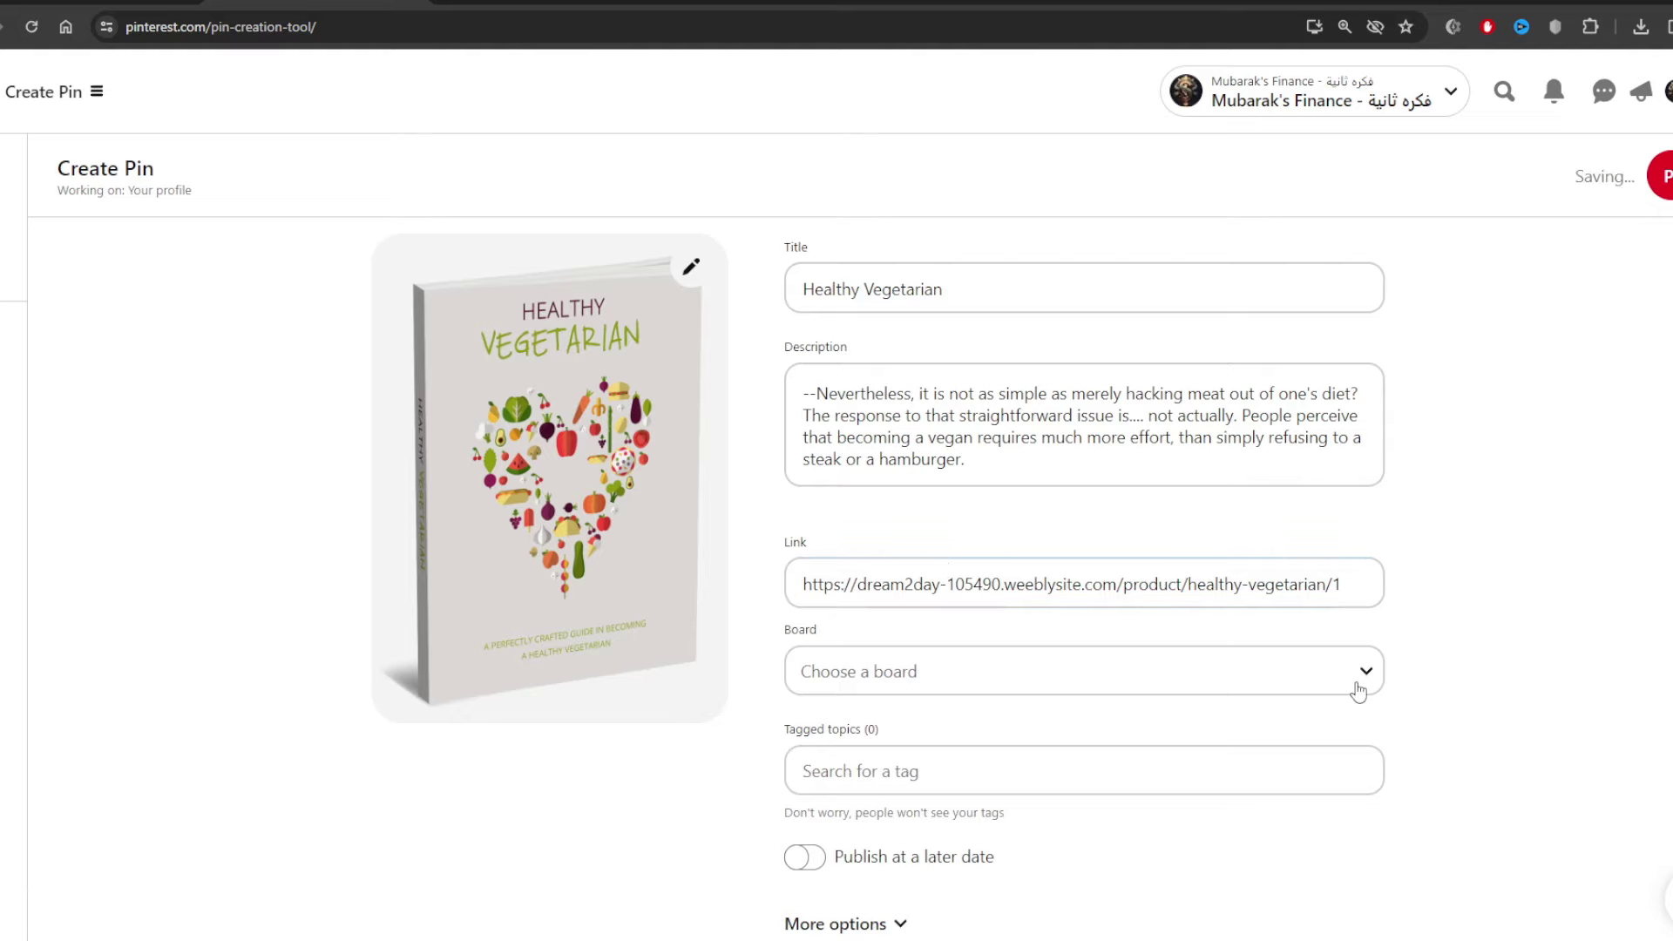
Assign the Pin to the Digital Products board.
left_click(1357, 687)
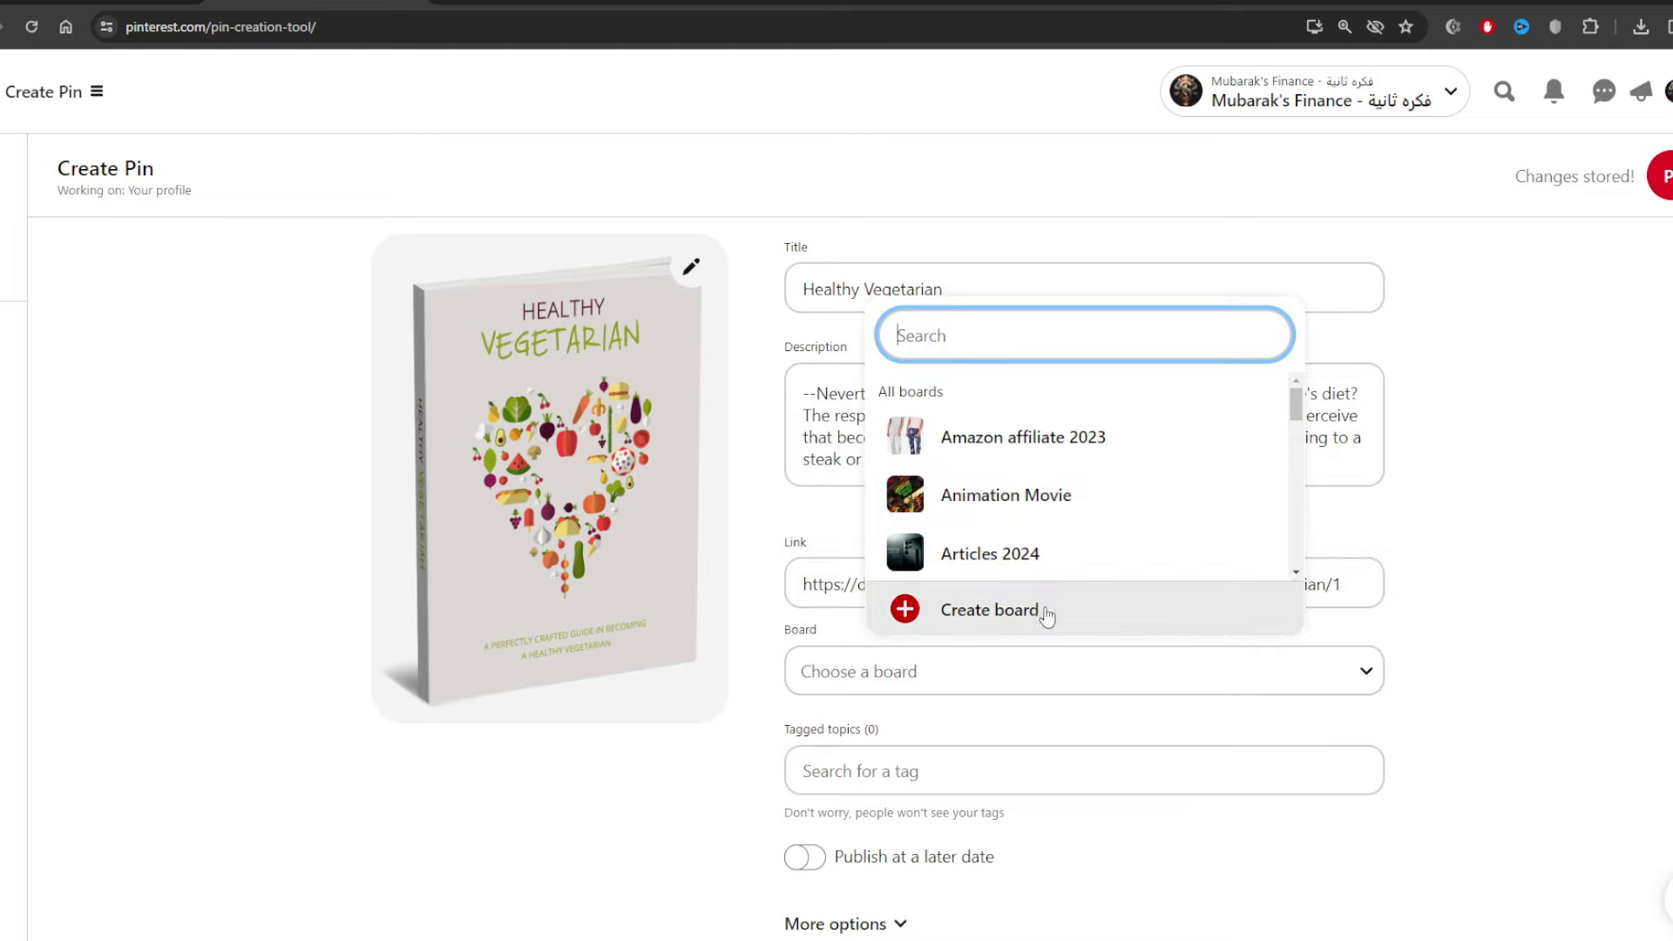
scroll(1089, 523, "down", 3)
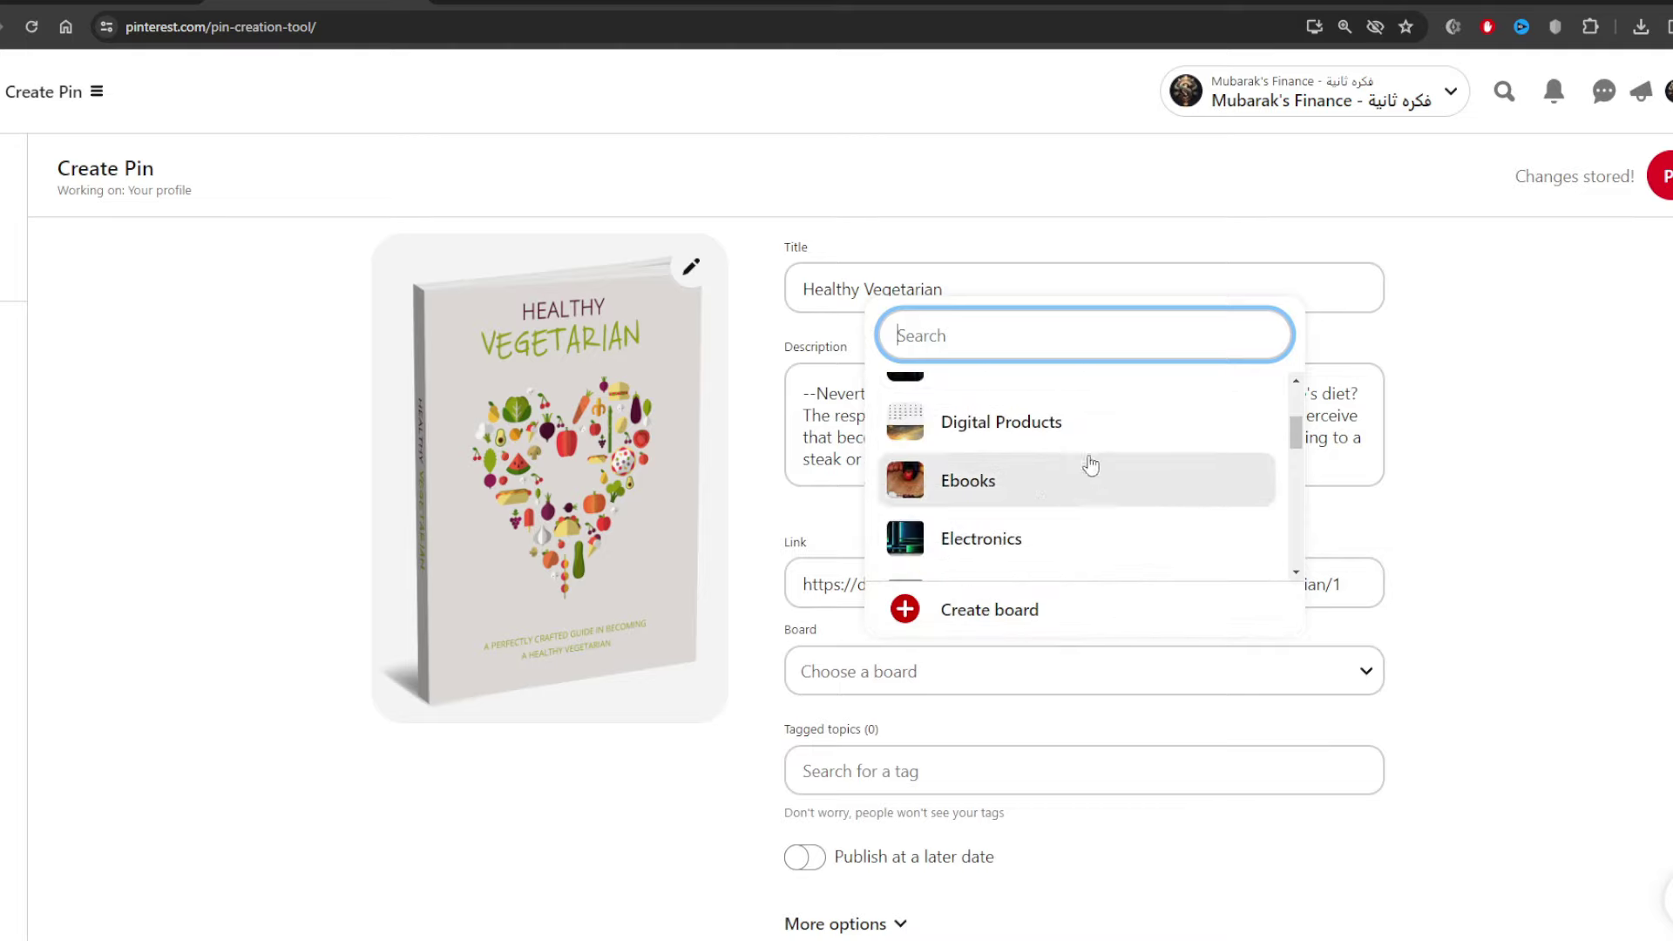
left_click(1062, 438)
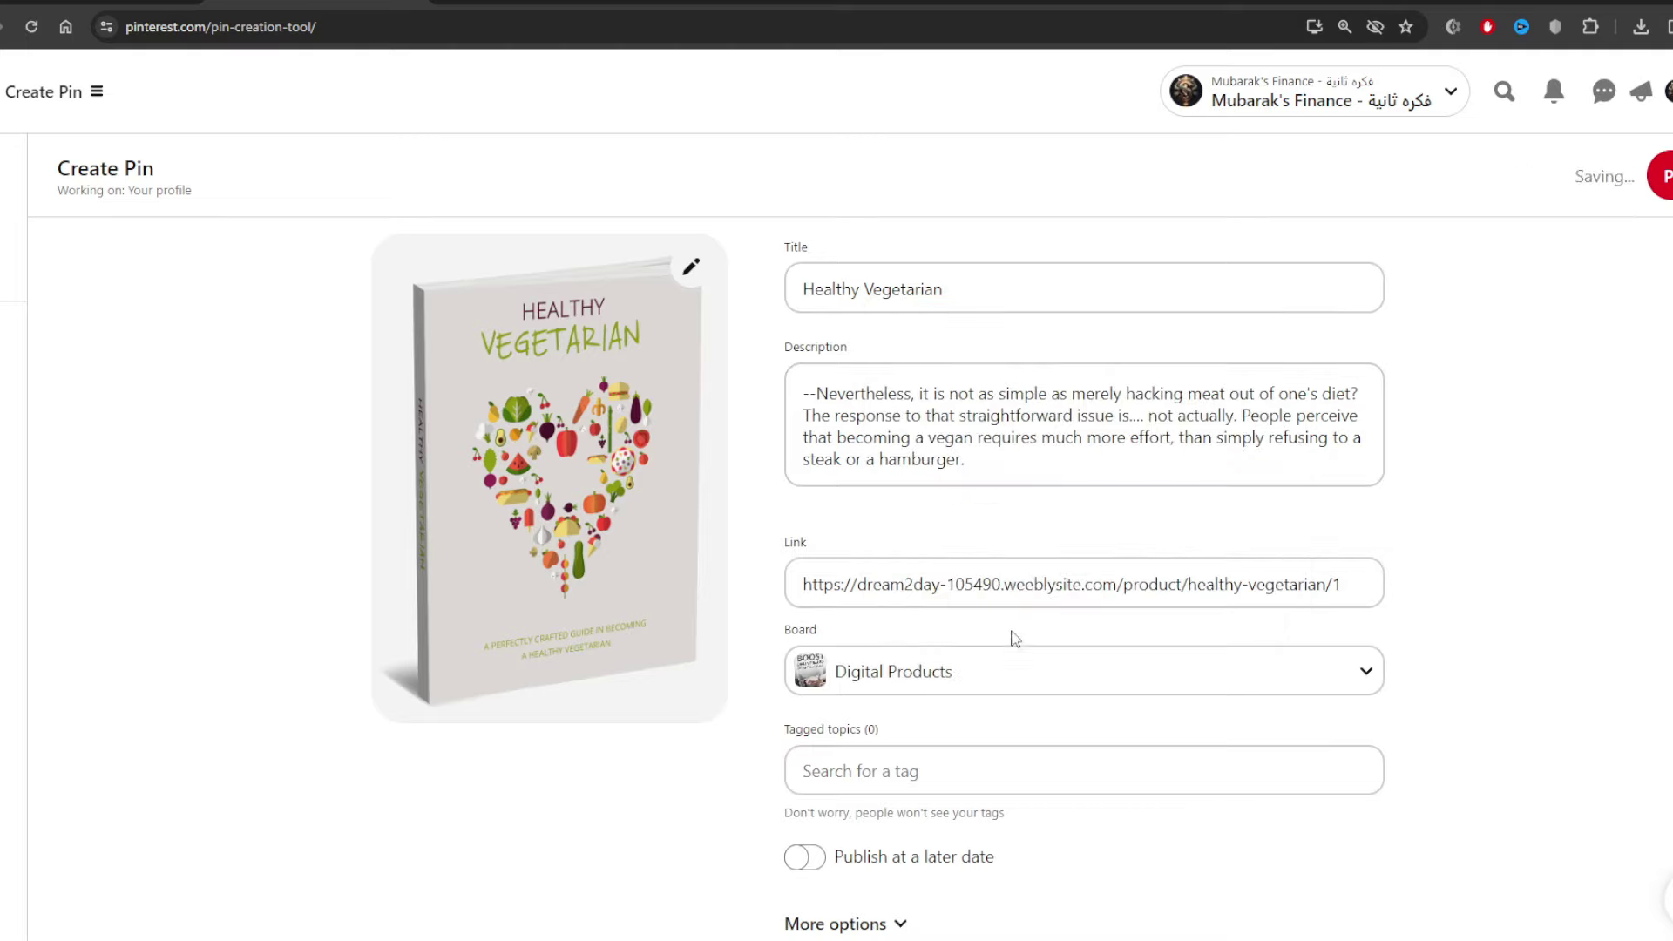
Tag the Healthy Vegetarian Pin with the topics Ebook Reader and E-book, and publish the Pin.
left_click(906, 769)
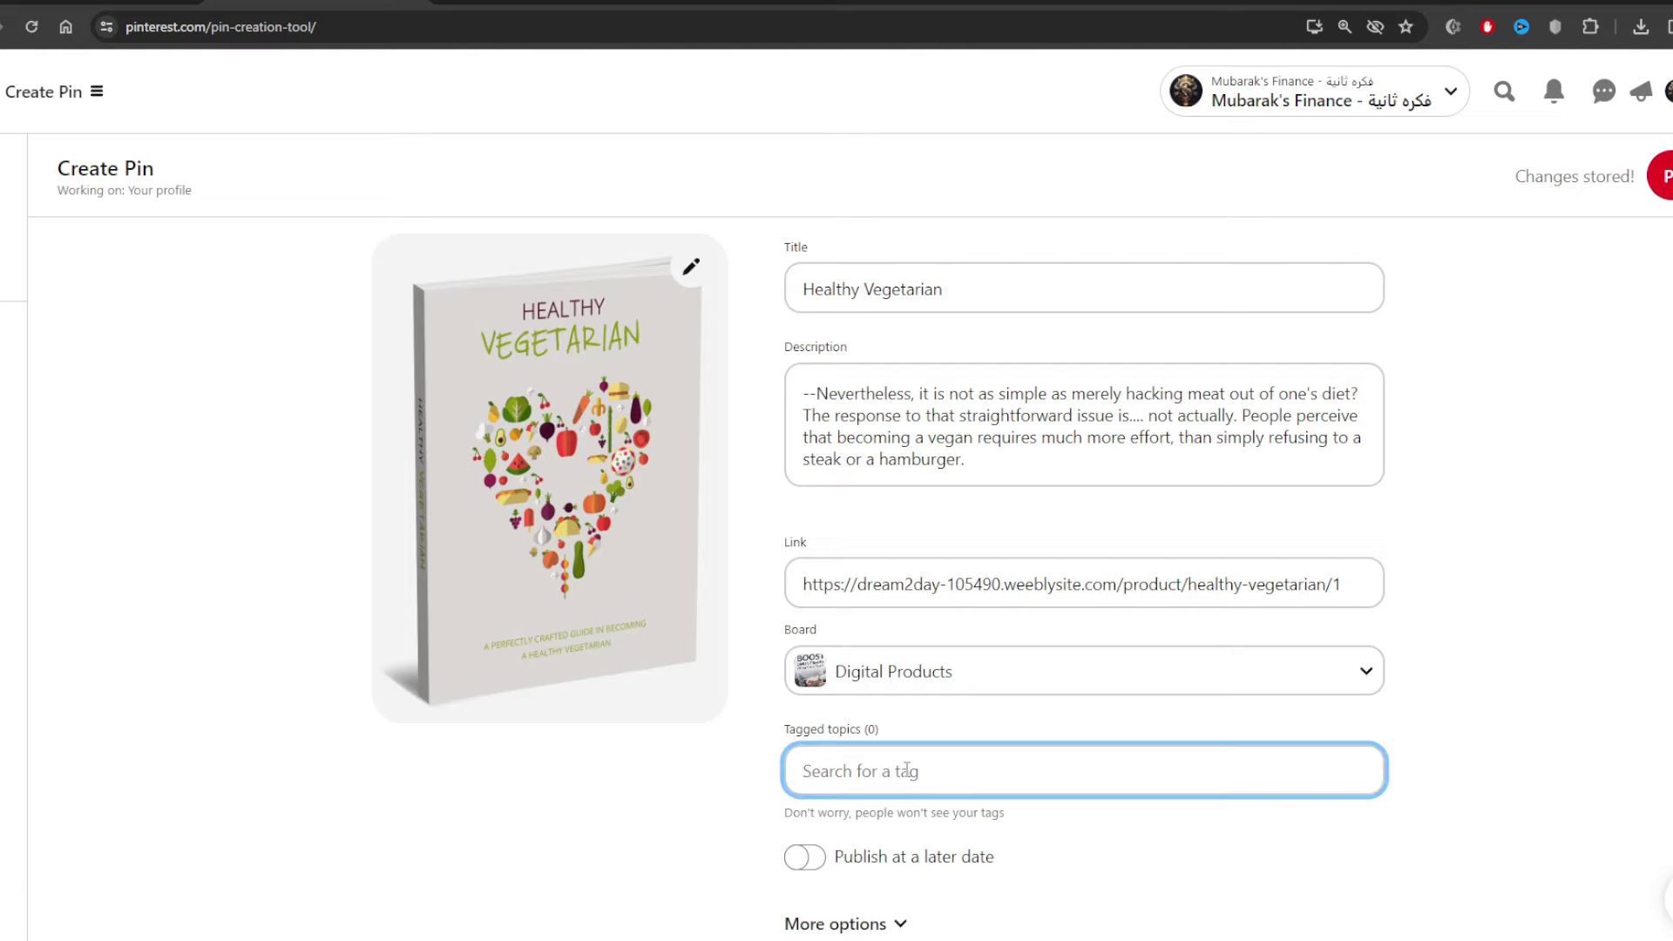
type("eb")
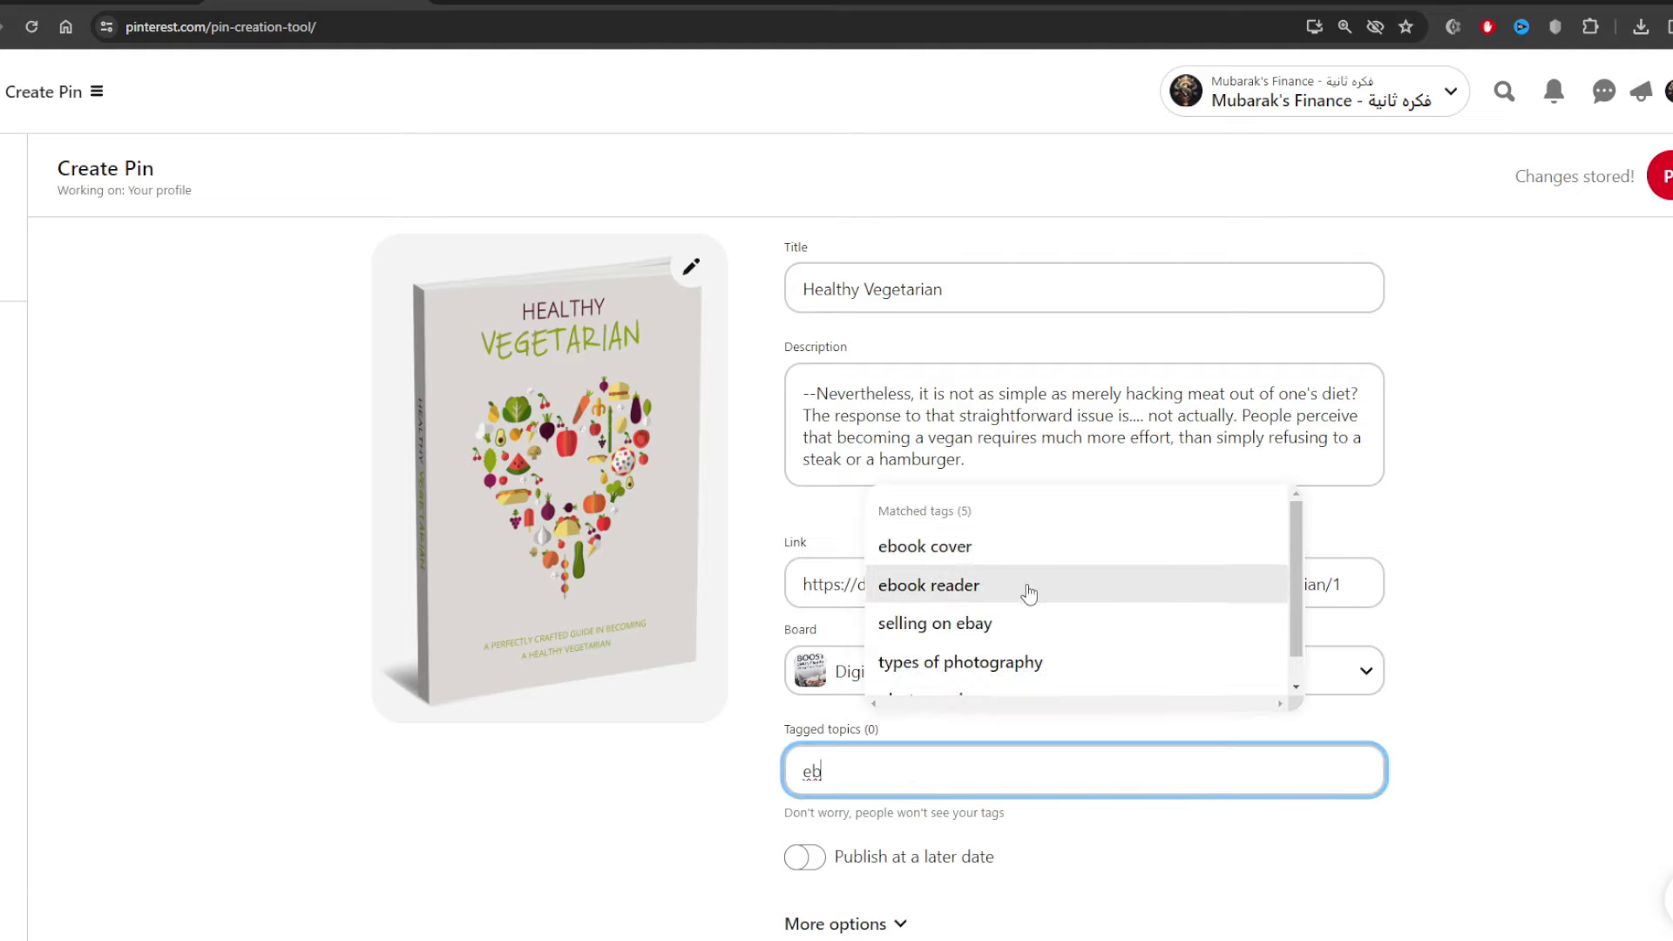
left_click(1028, 590)
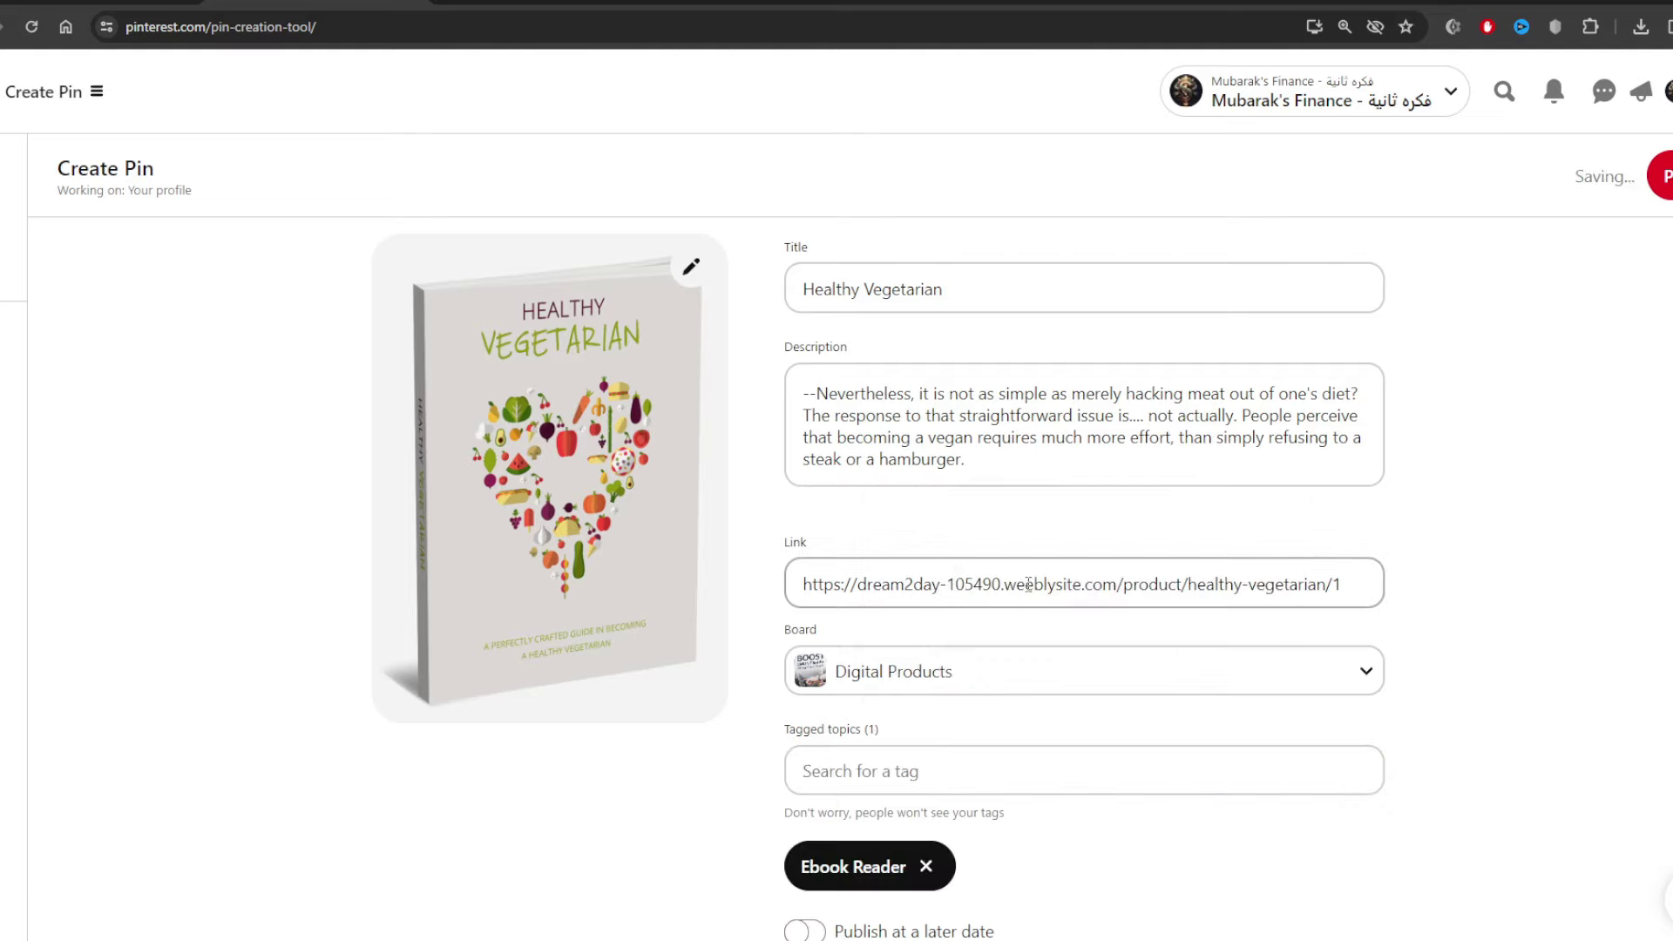
left_click(966, 758)
type("ebook")
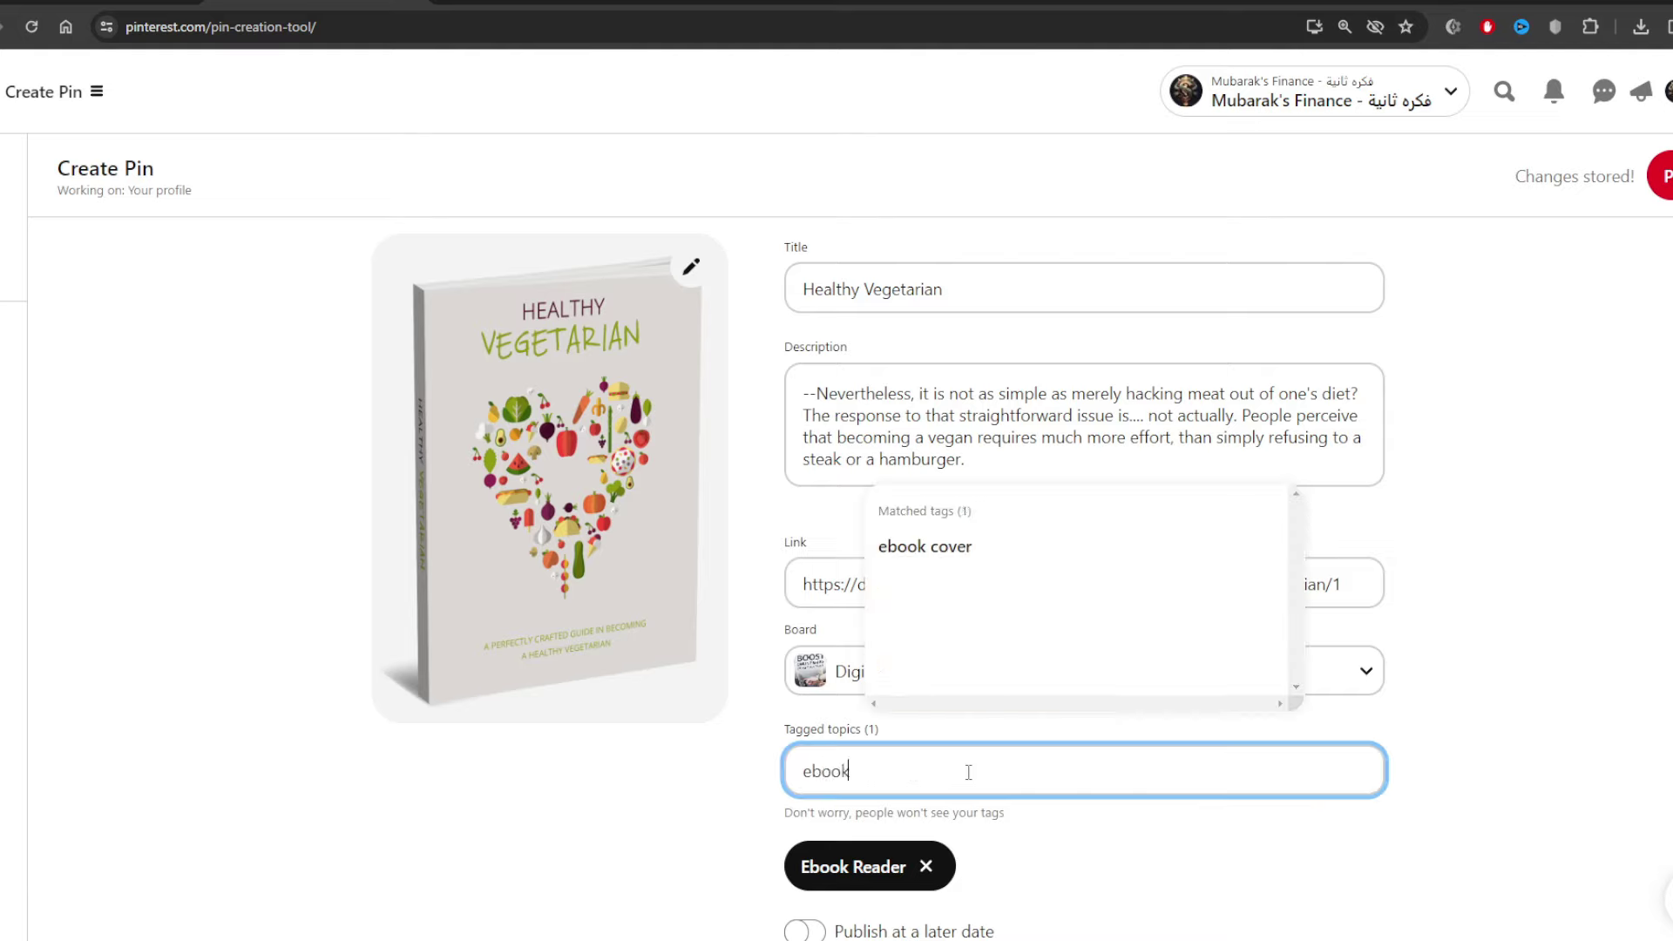
left_click(973, 585)
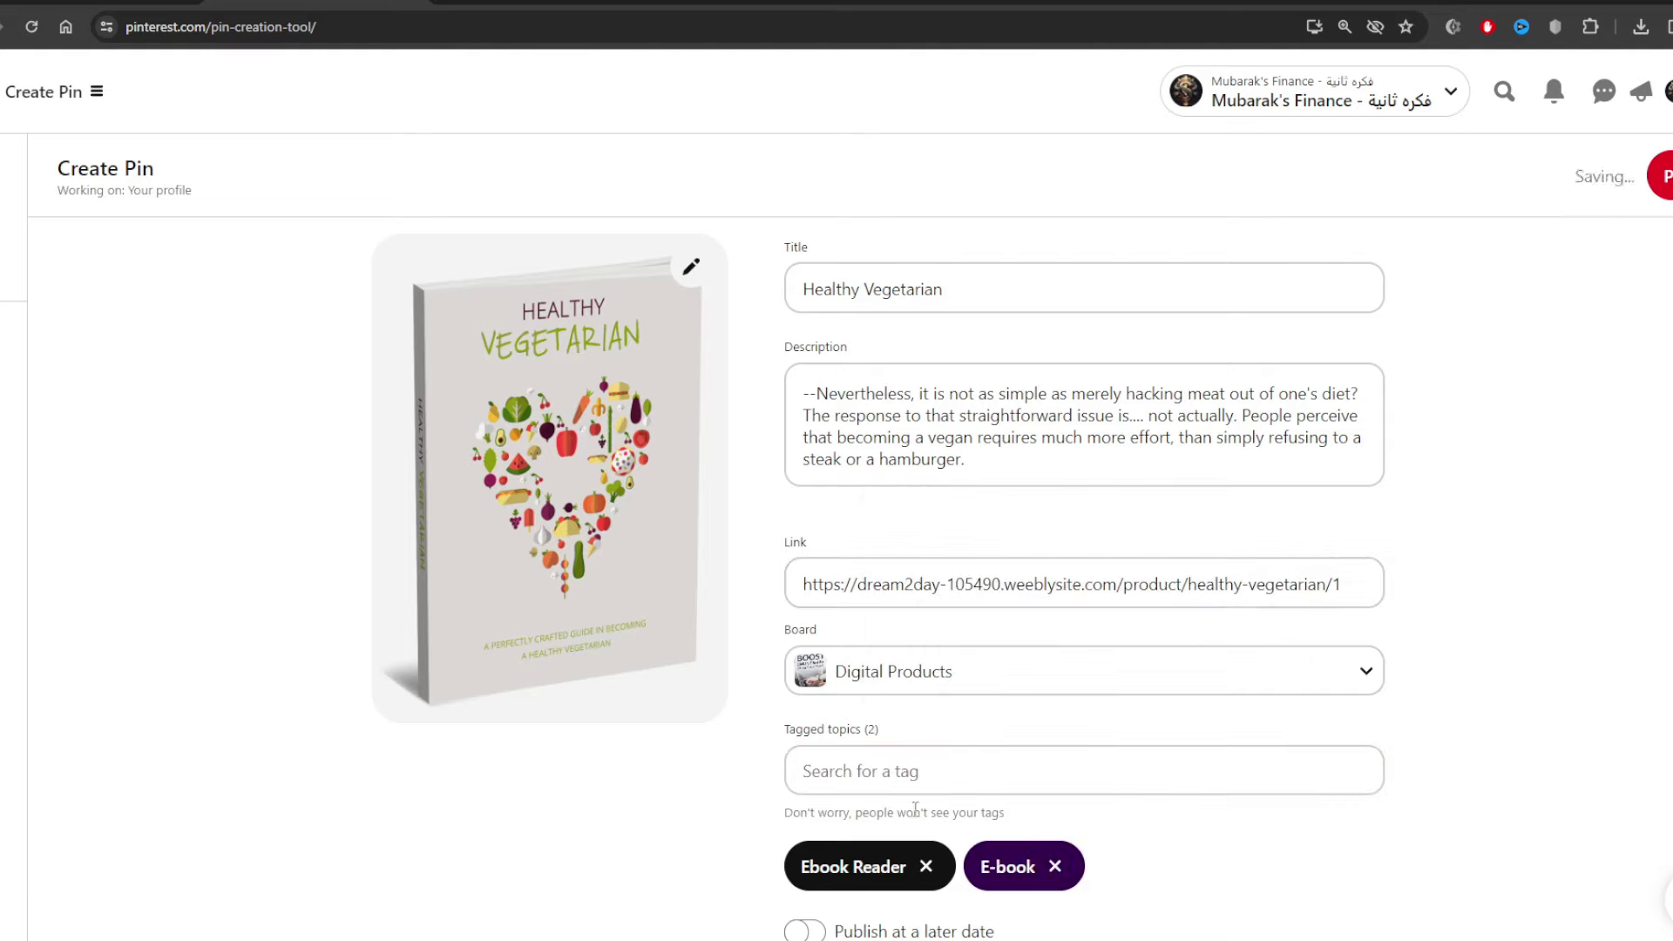
left_click(1660, 175)
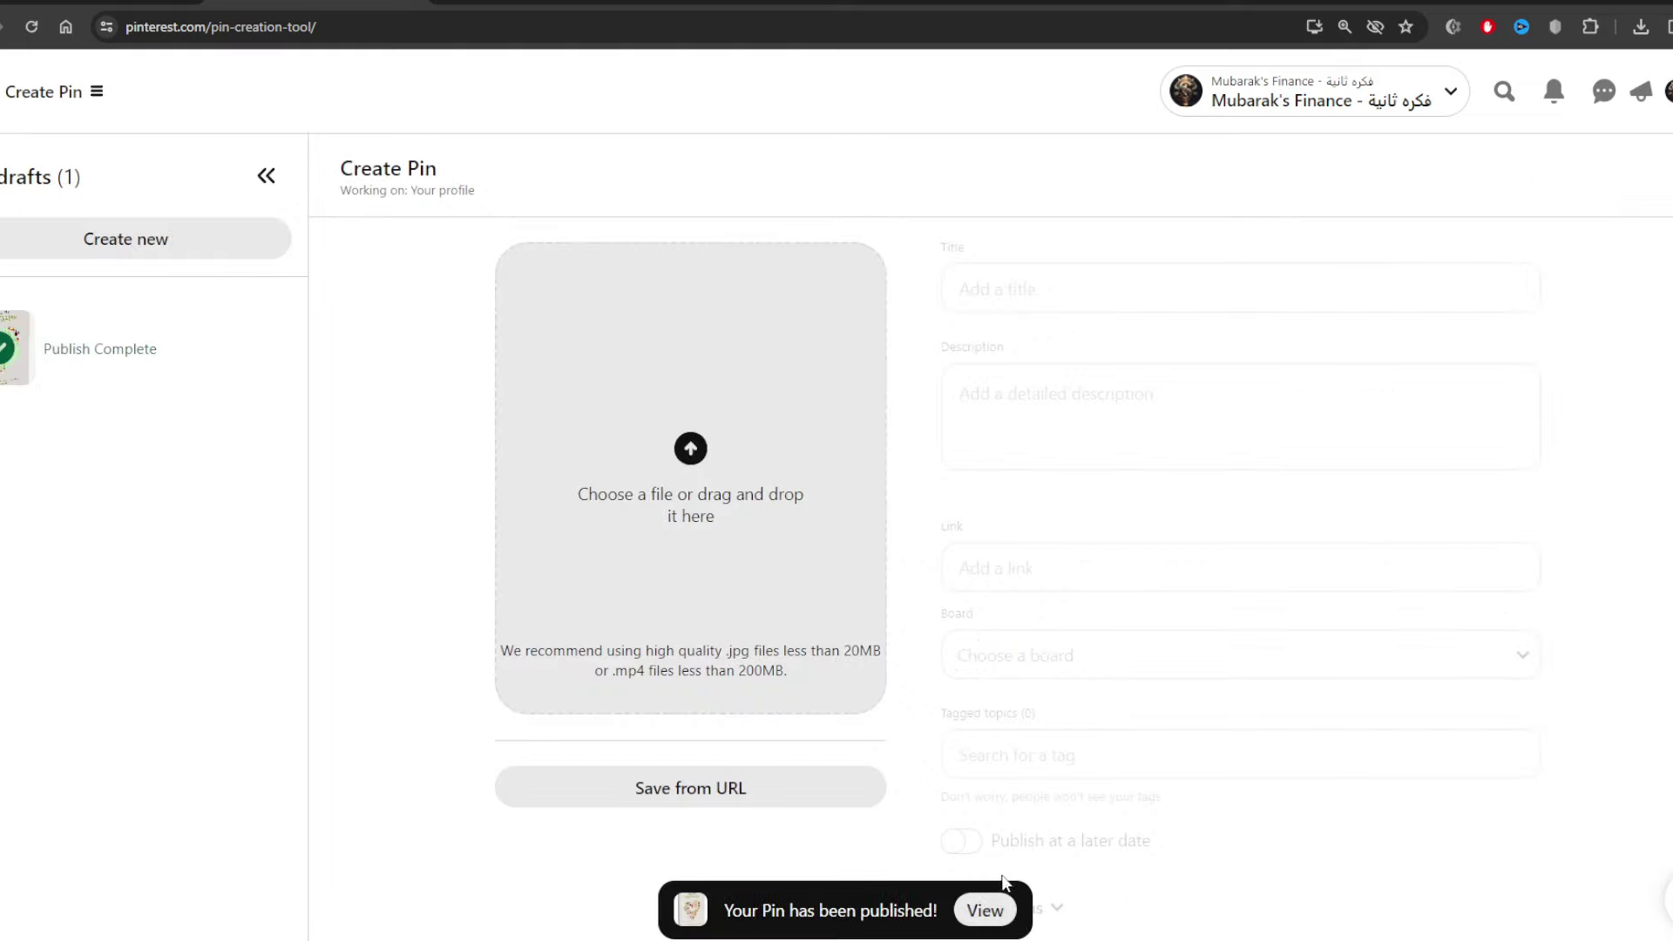
View the published Healthy Vegetarian Pin and follow its link to the Dream2Day store.
left_click(985, 910)
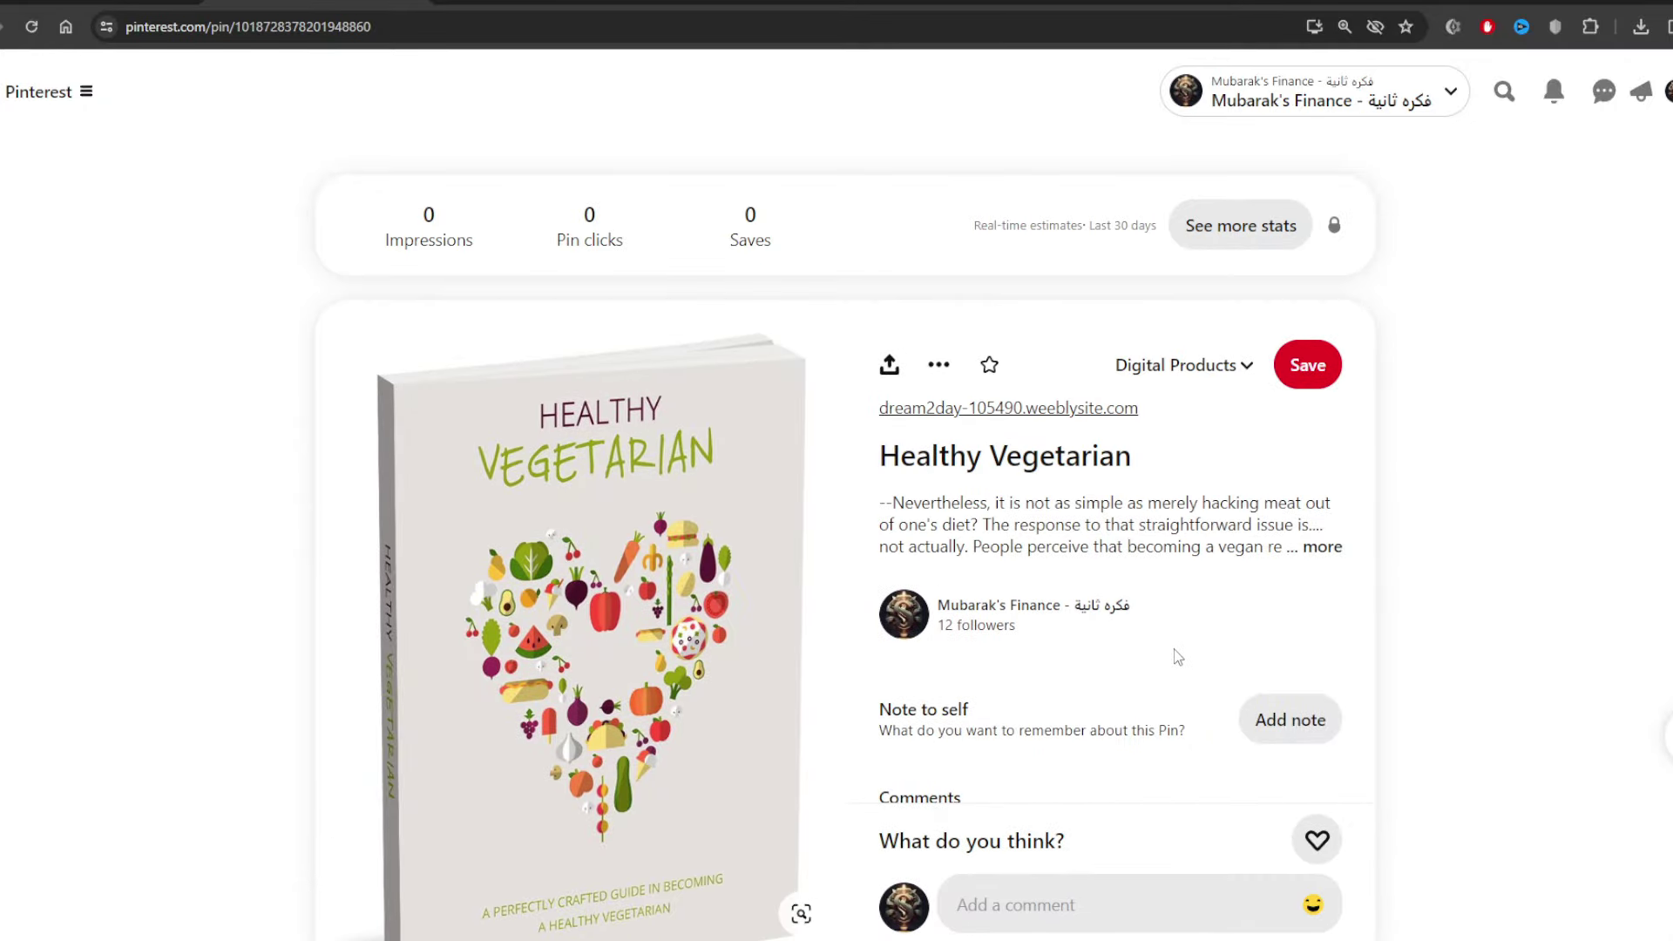
mouse_move(457, 681)
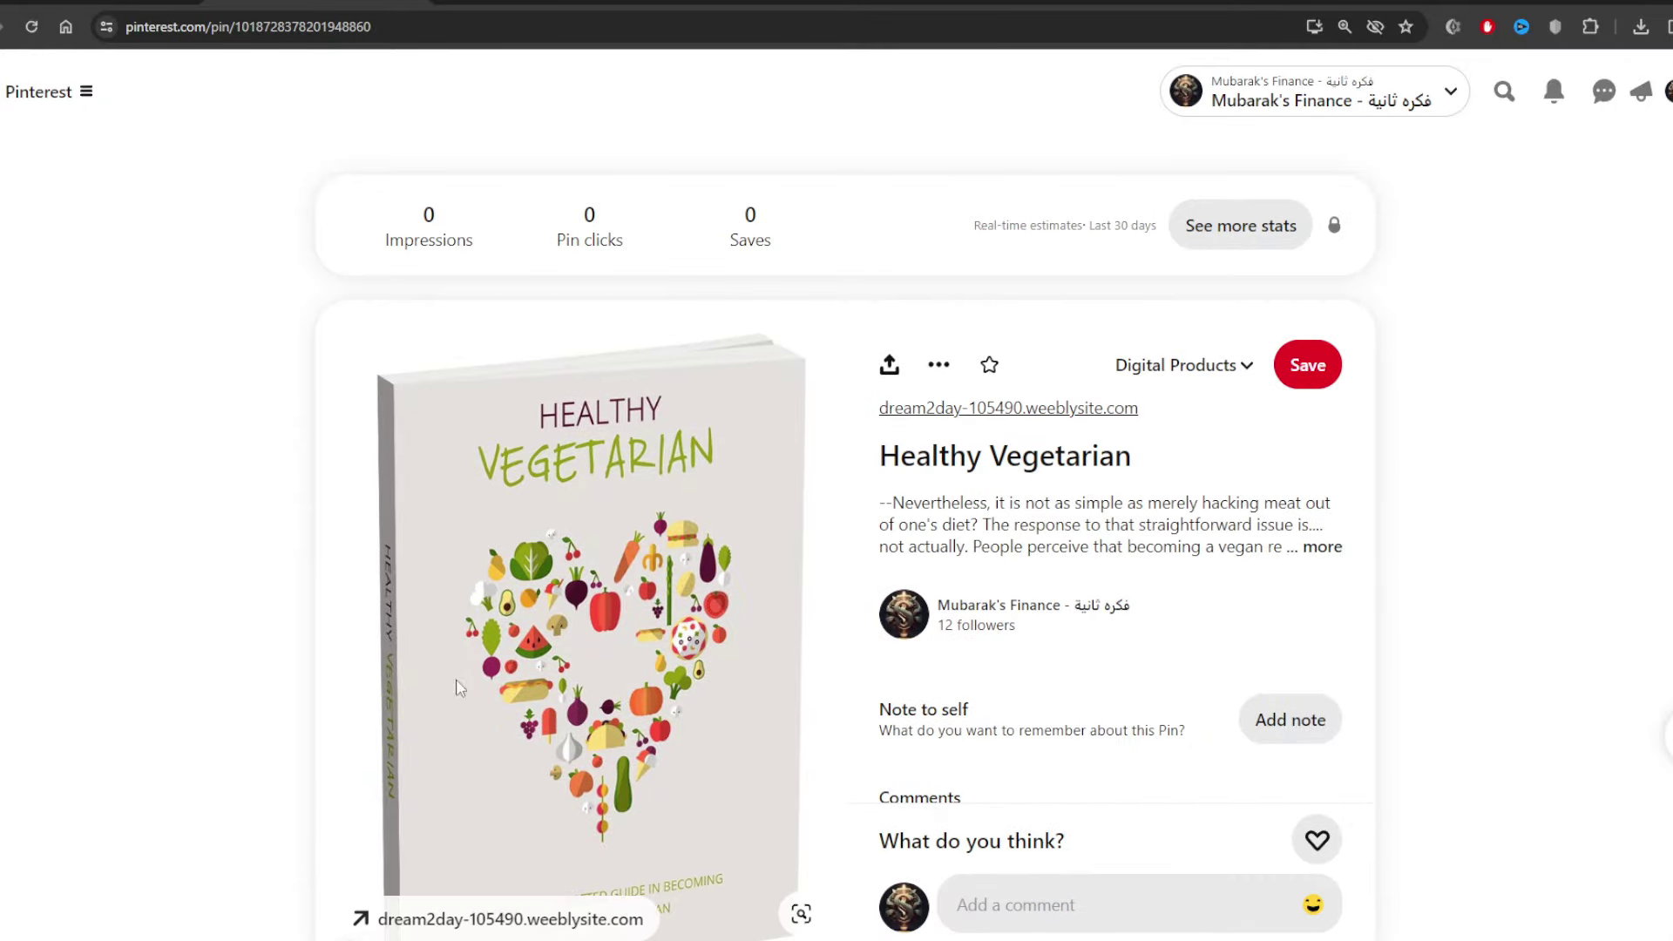
left_click(1004, 407)
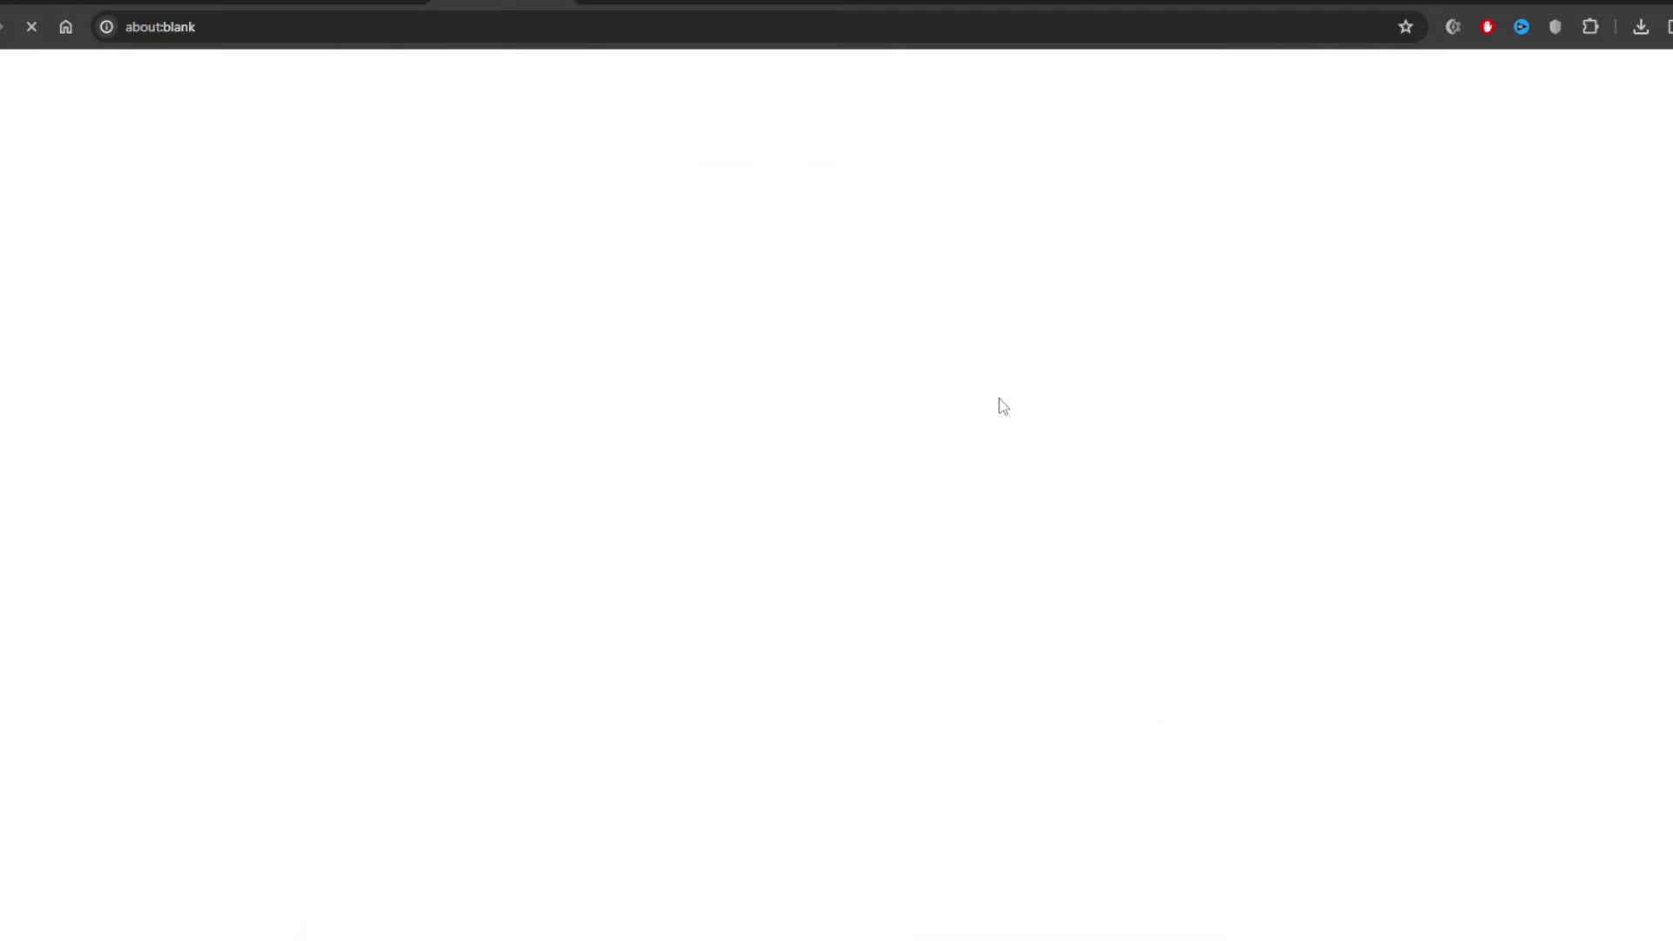